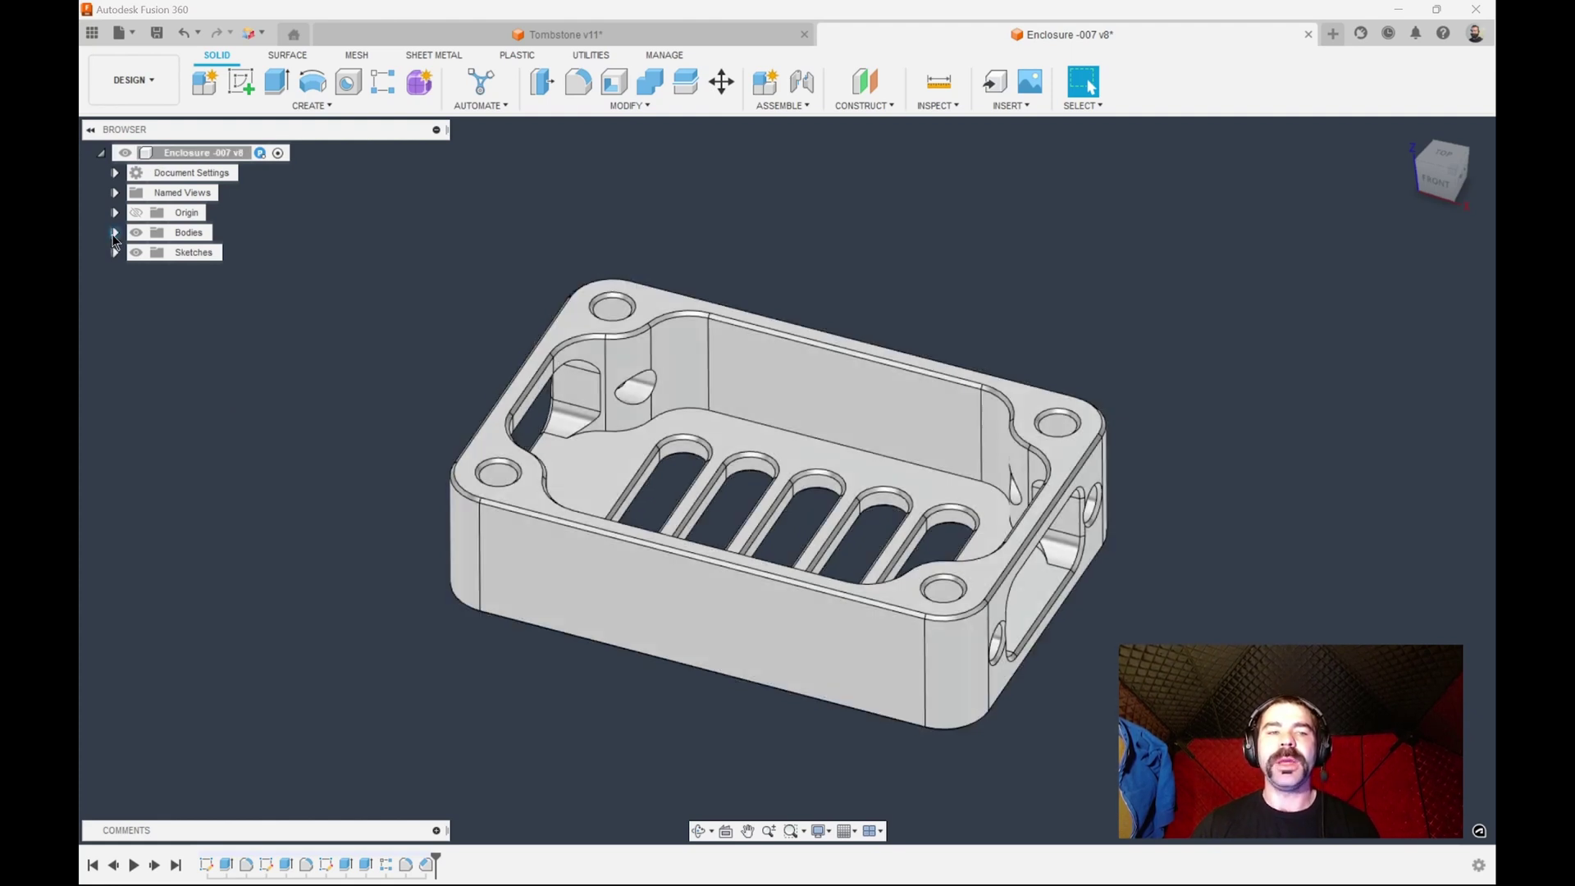
Step: Convert the enclosure's Body1 into Component4:1 using Create Components from Bodies
left_click(116, 237)
left_click(202, 257)
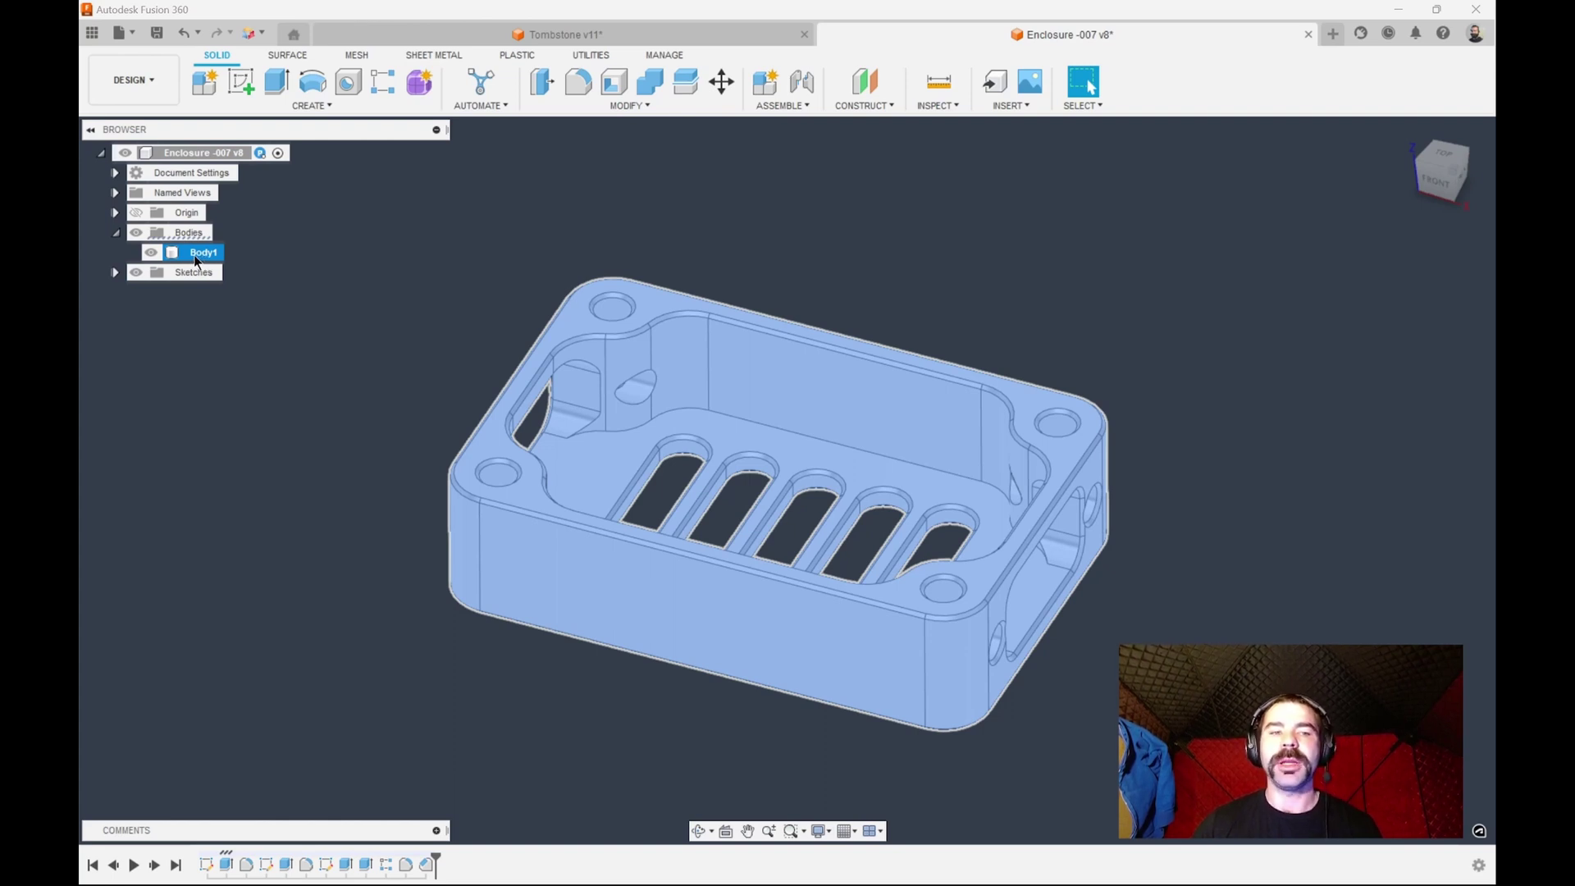
right_click(197, 260)
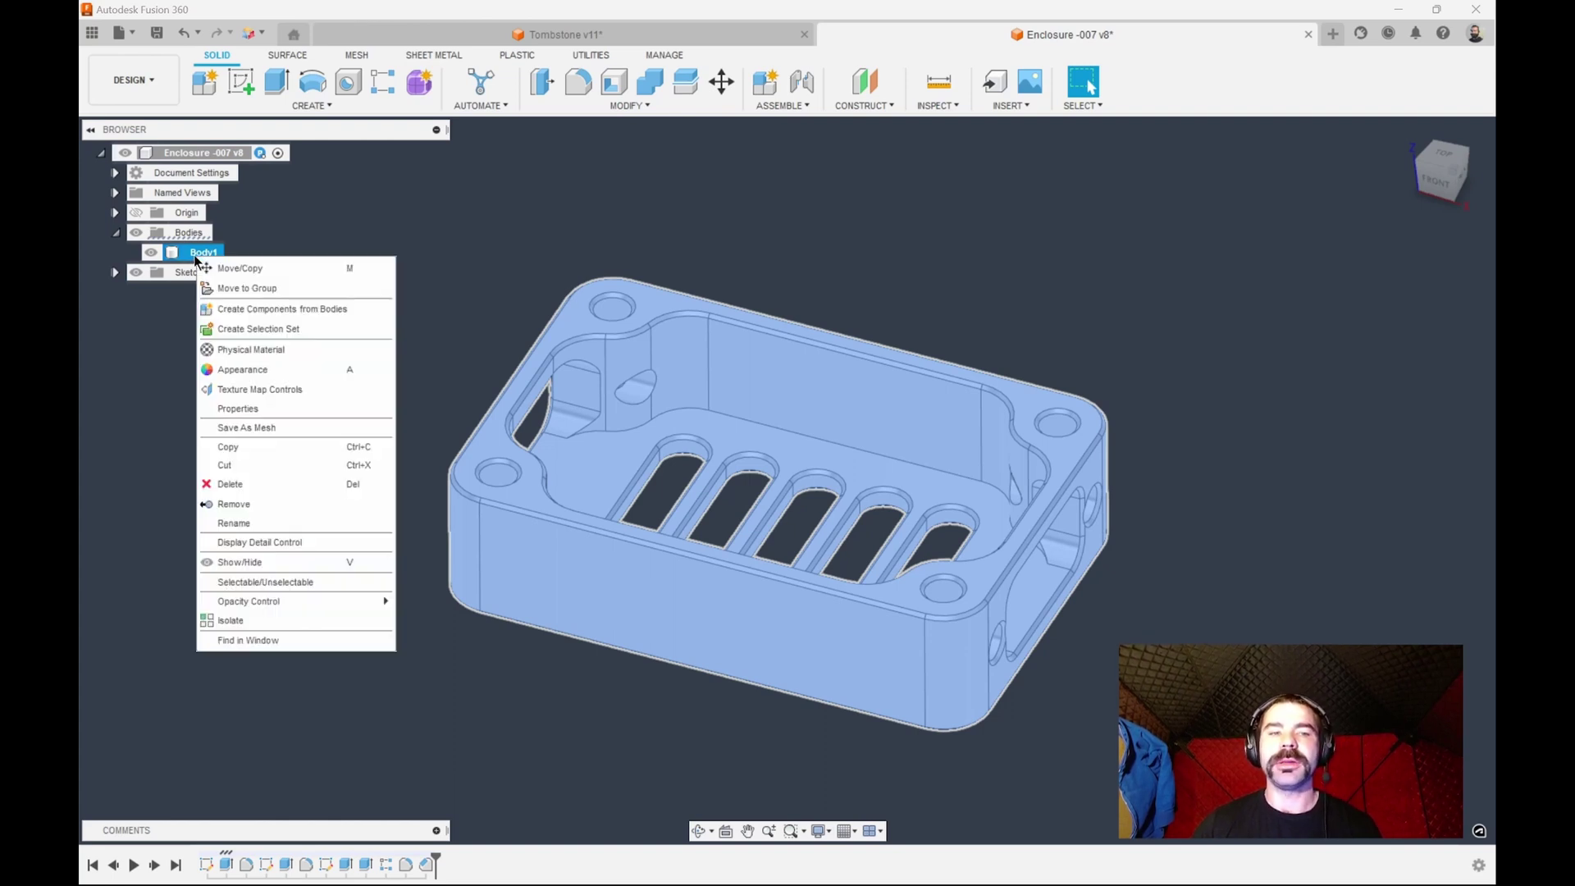
left_click(255, 308)
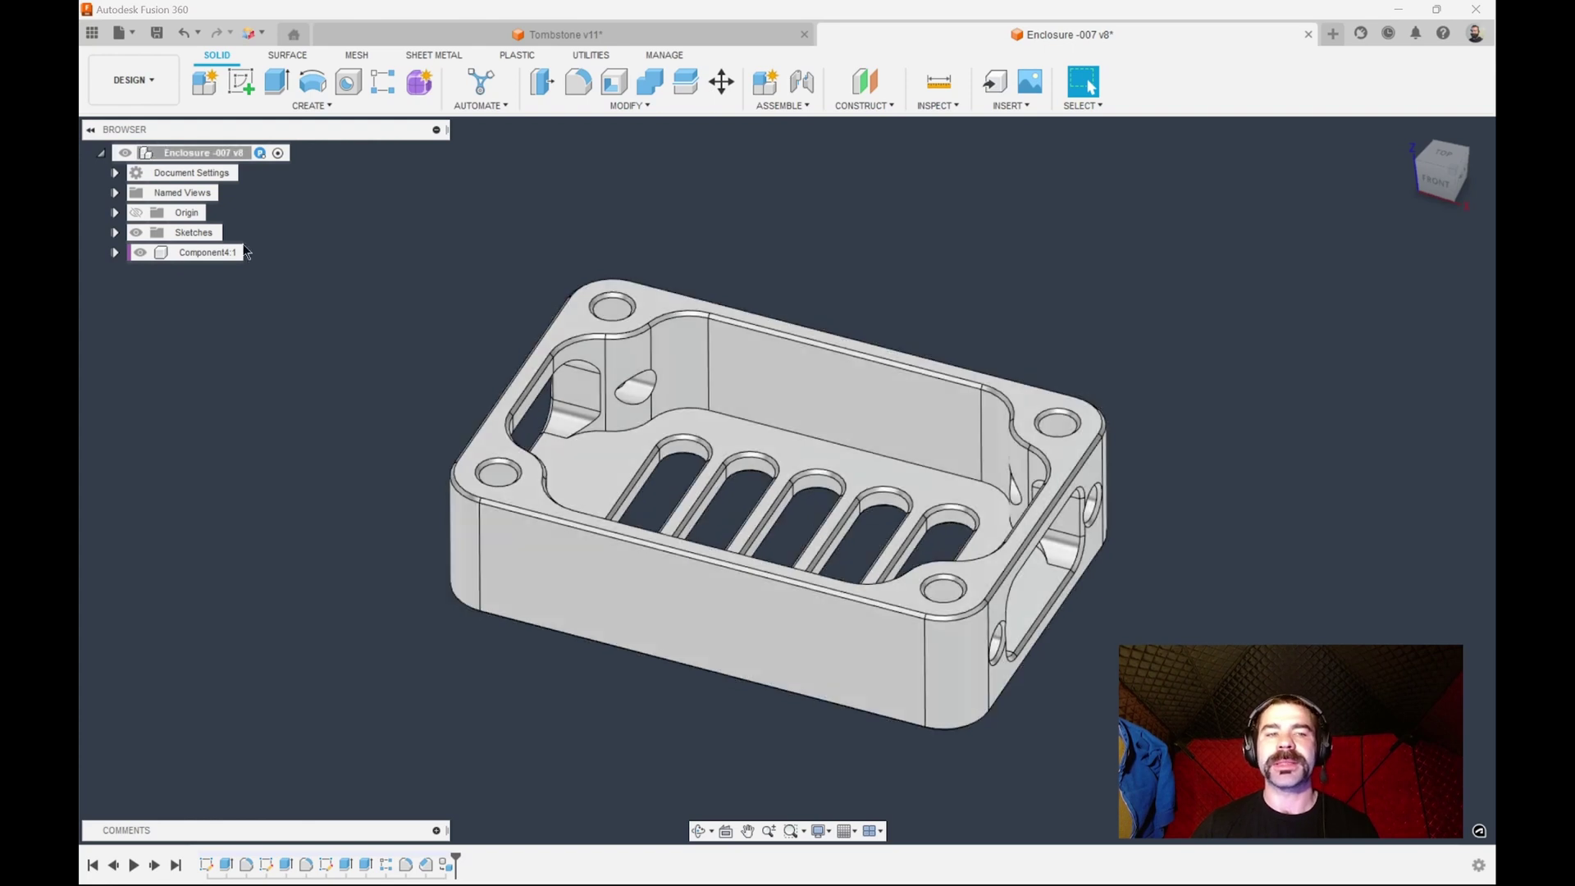
Step: Start a pattern of Component4:1 with Components as the object type
left_click(211, 251)
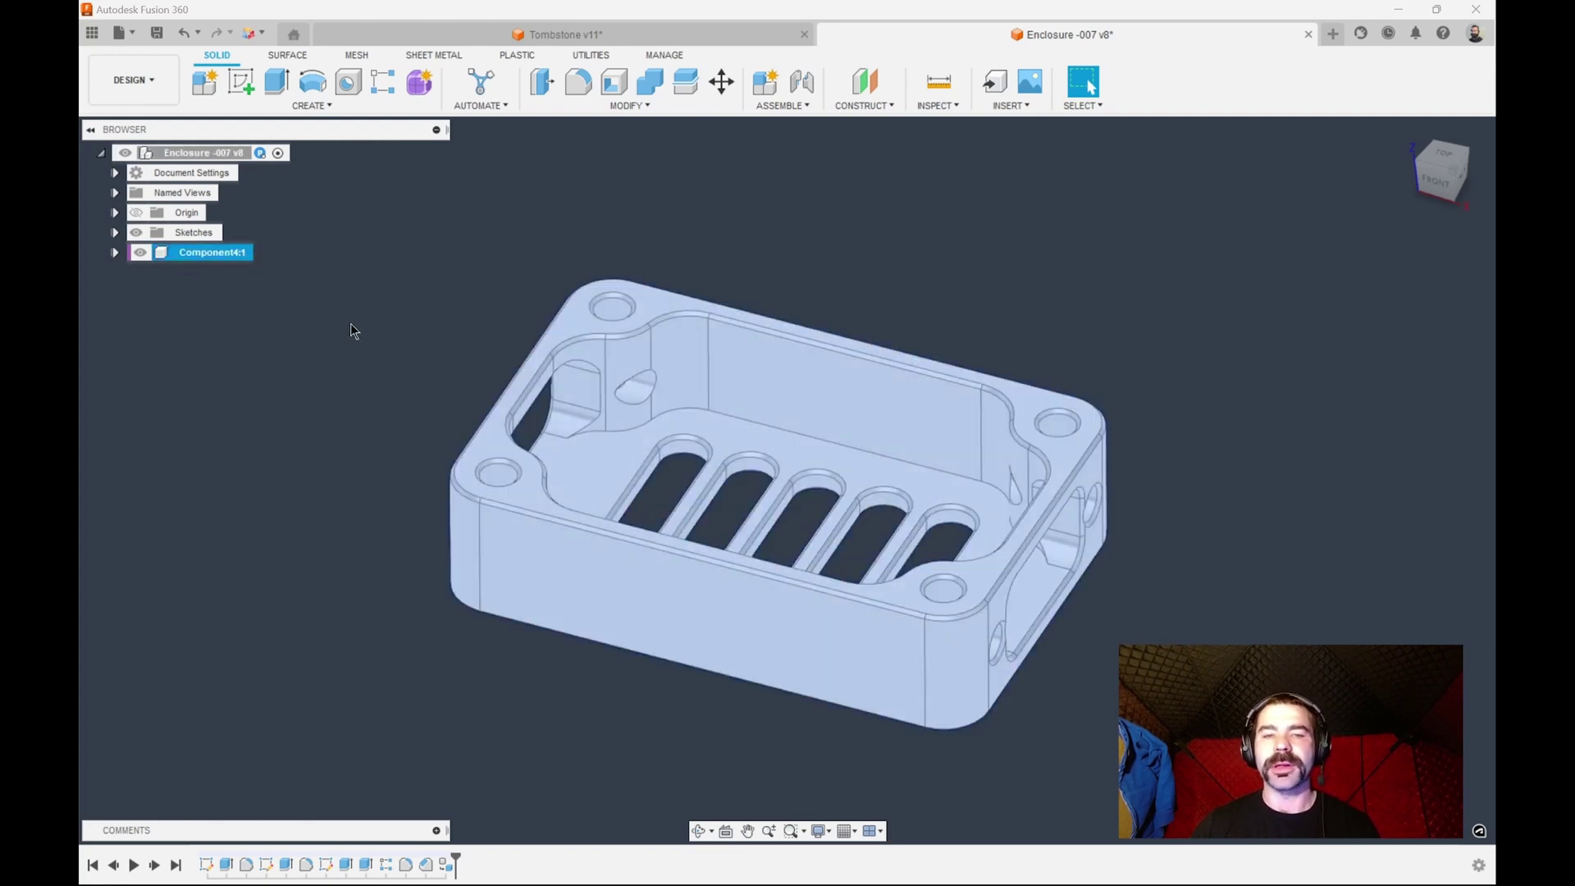
left_click(380, 87)
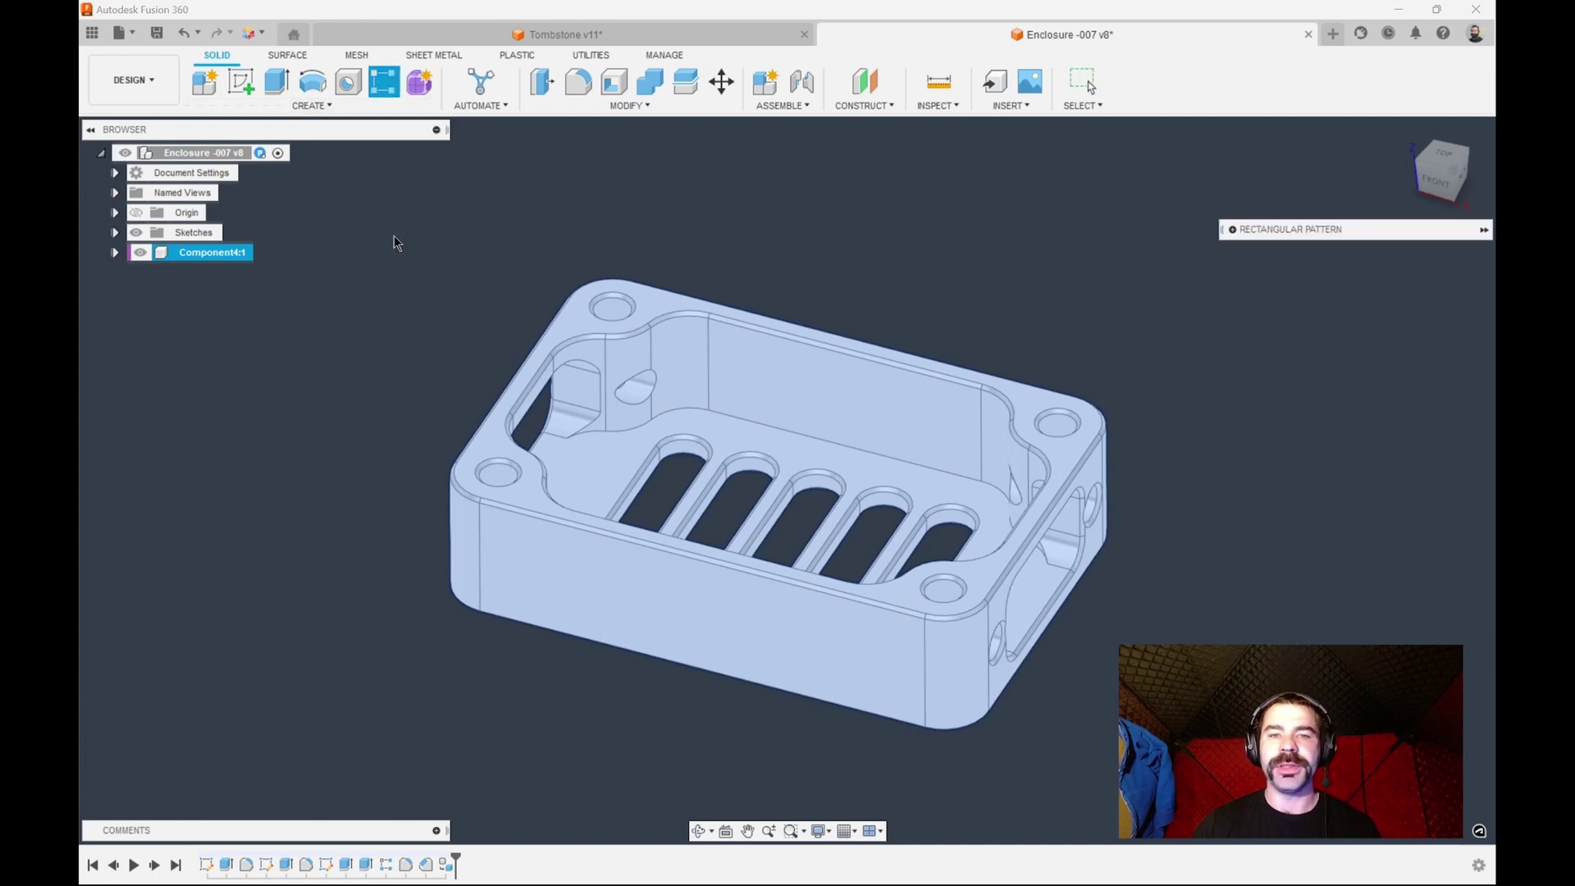
scroll(541, 259, "down", 1)
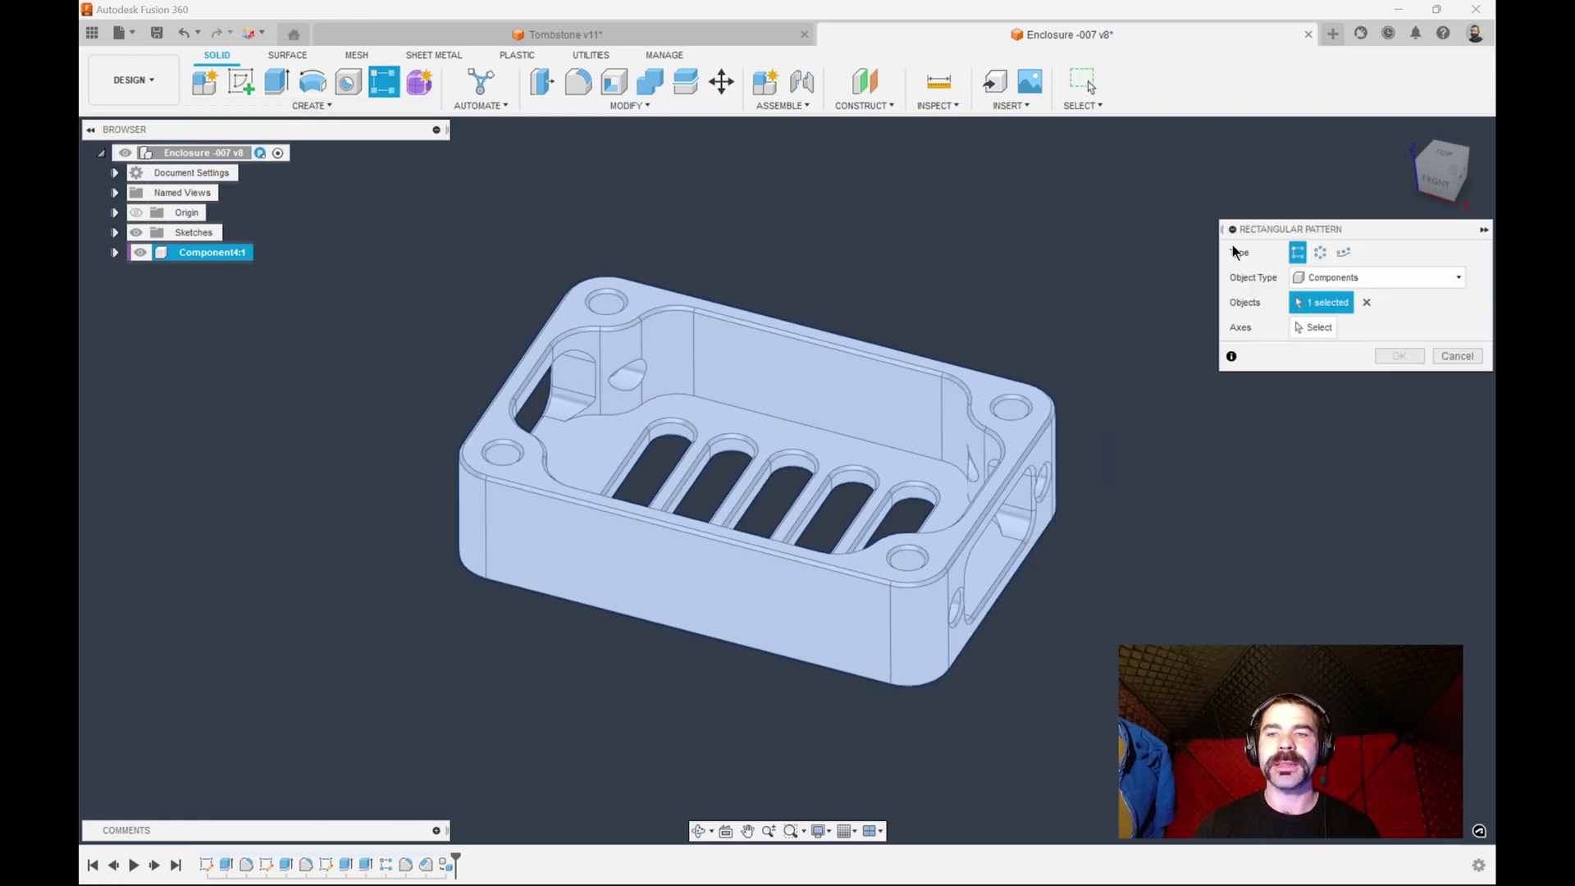
left_click(1345, 255)
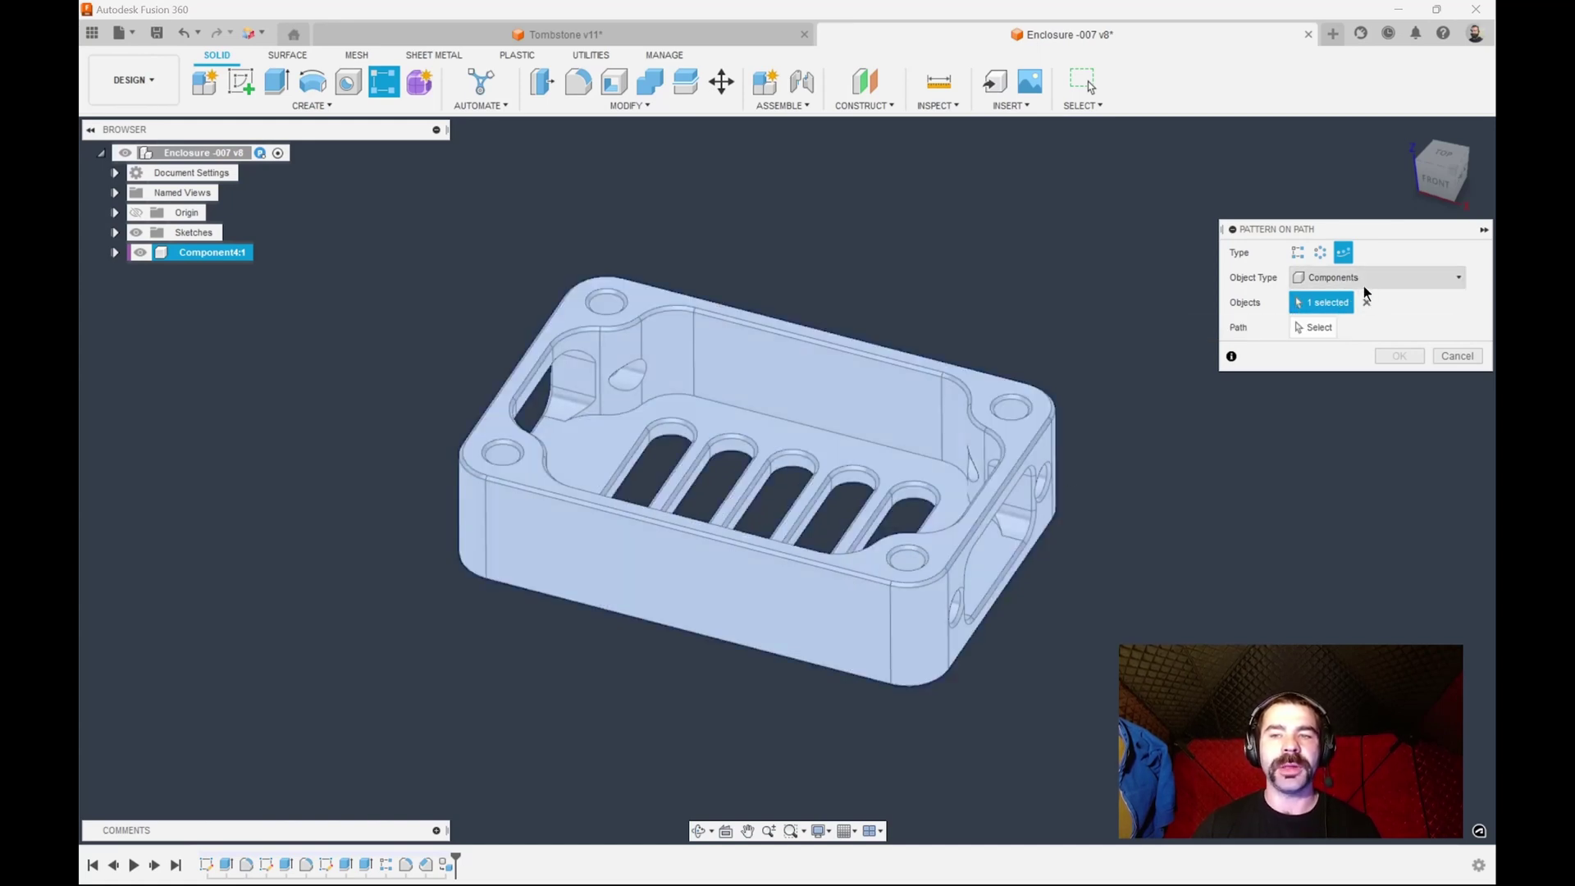
left_click(1362, 282)
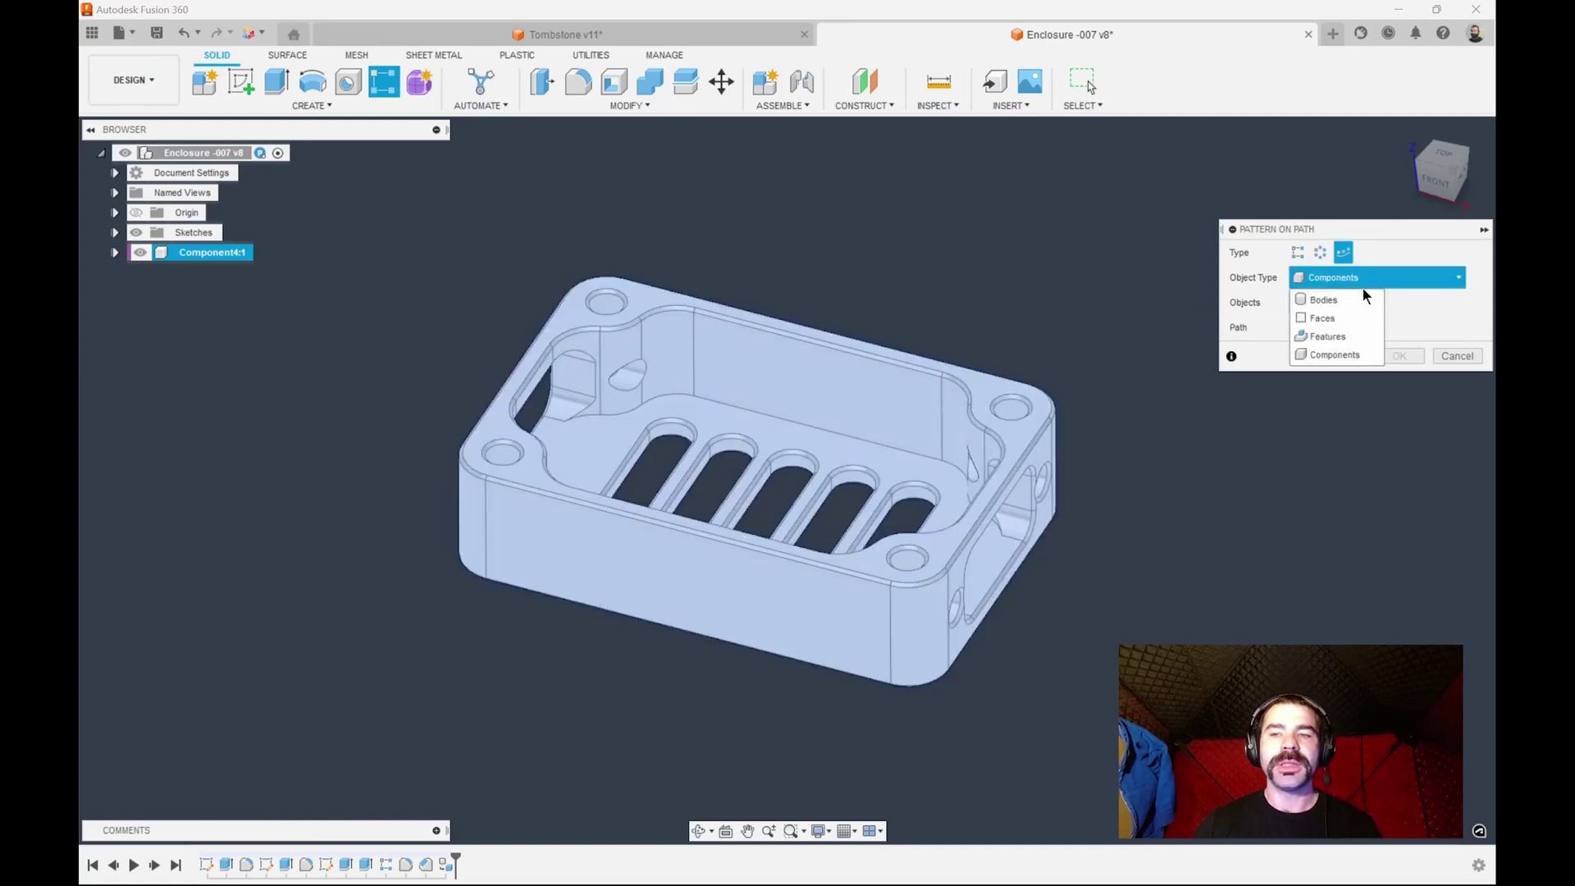
left_click(1338, 354)
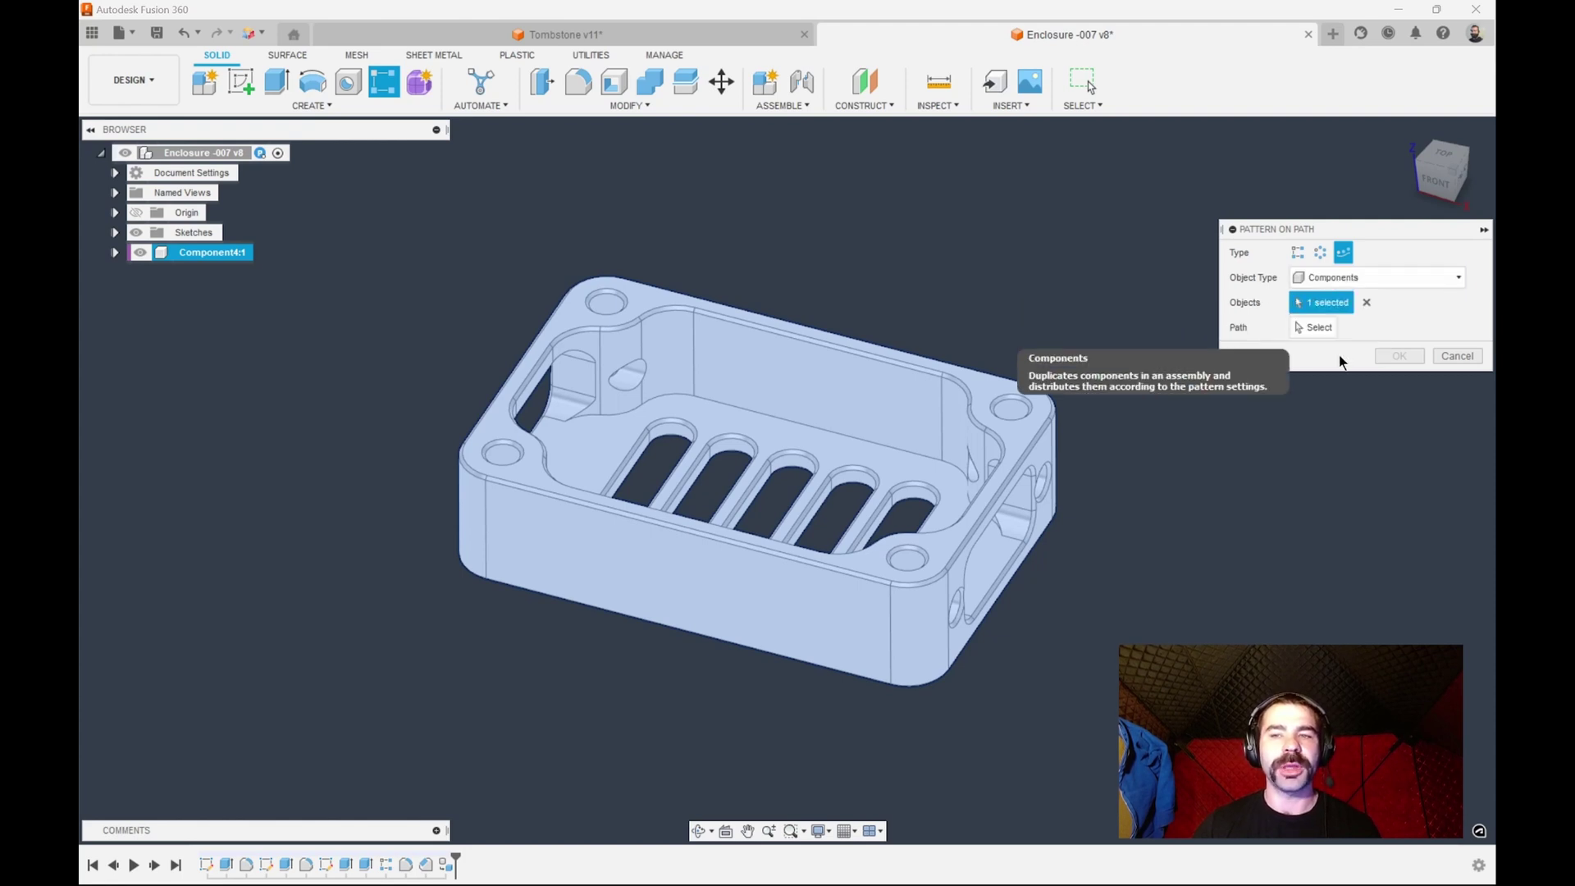
Step: Try the enclosure's top edges as a pattern path, clear them, and return to Rectangular
left_click(1314, 328)
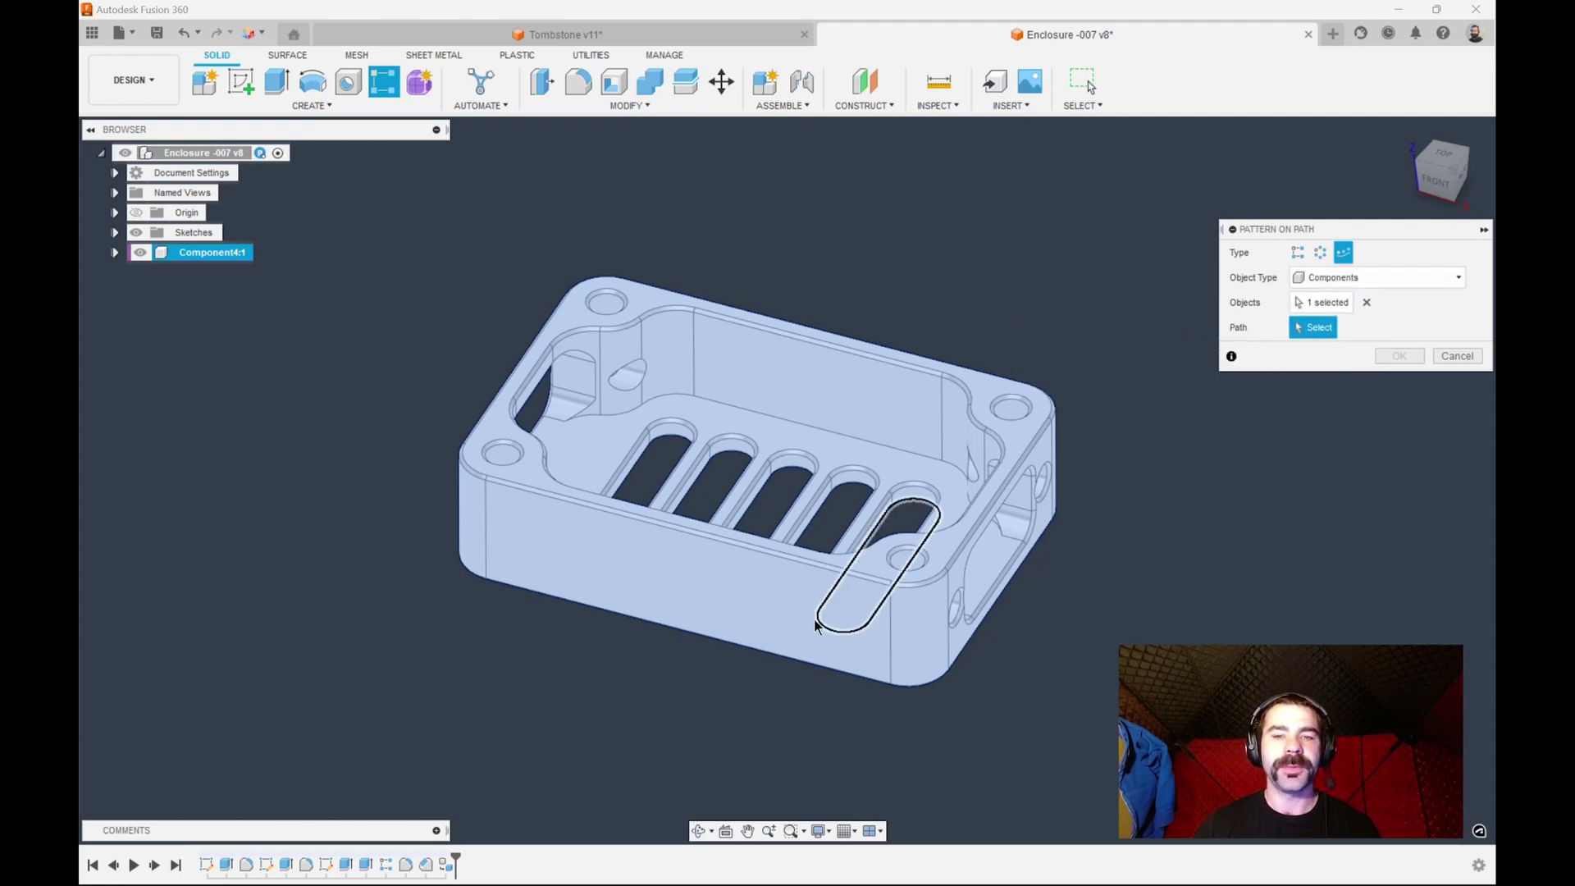
left_click(786, 565)
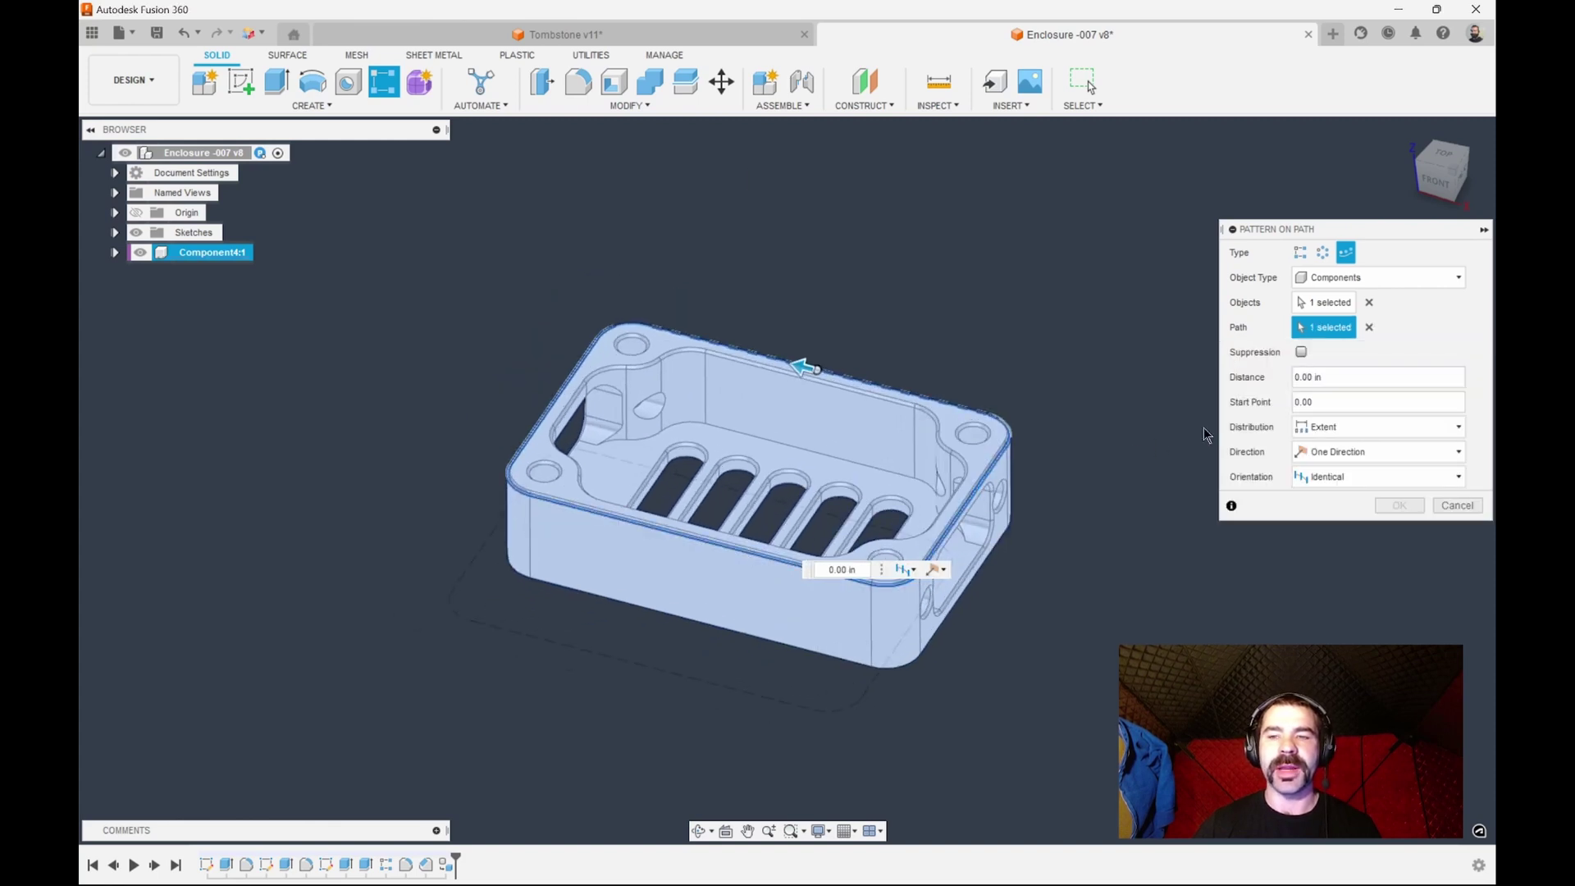
left_click(1369, 327)
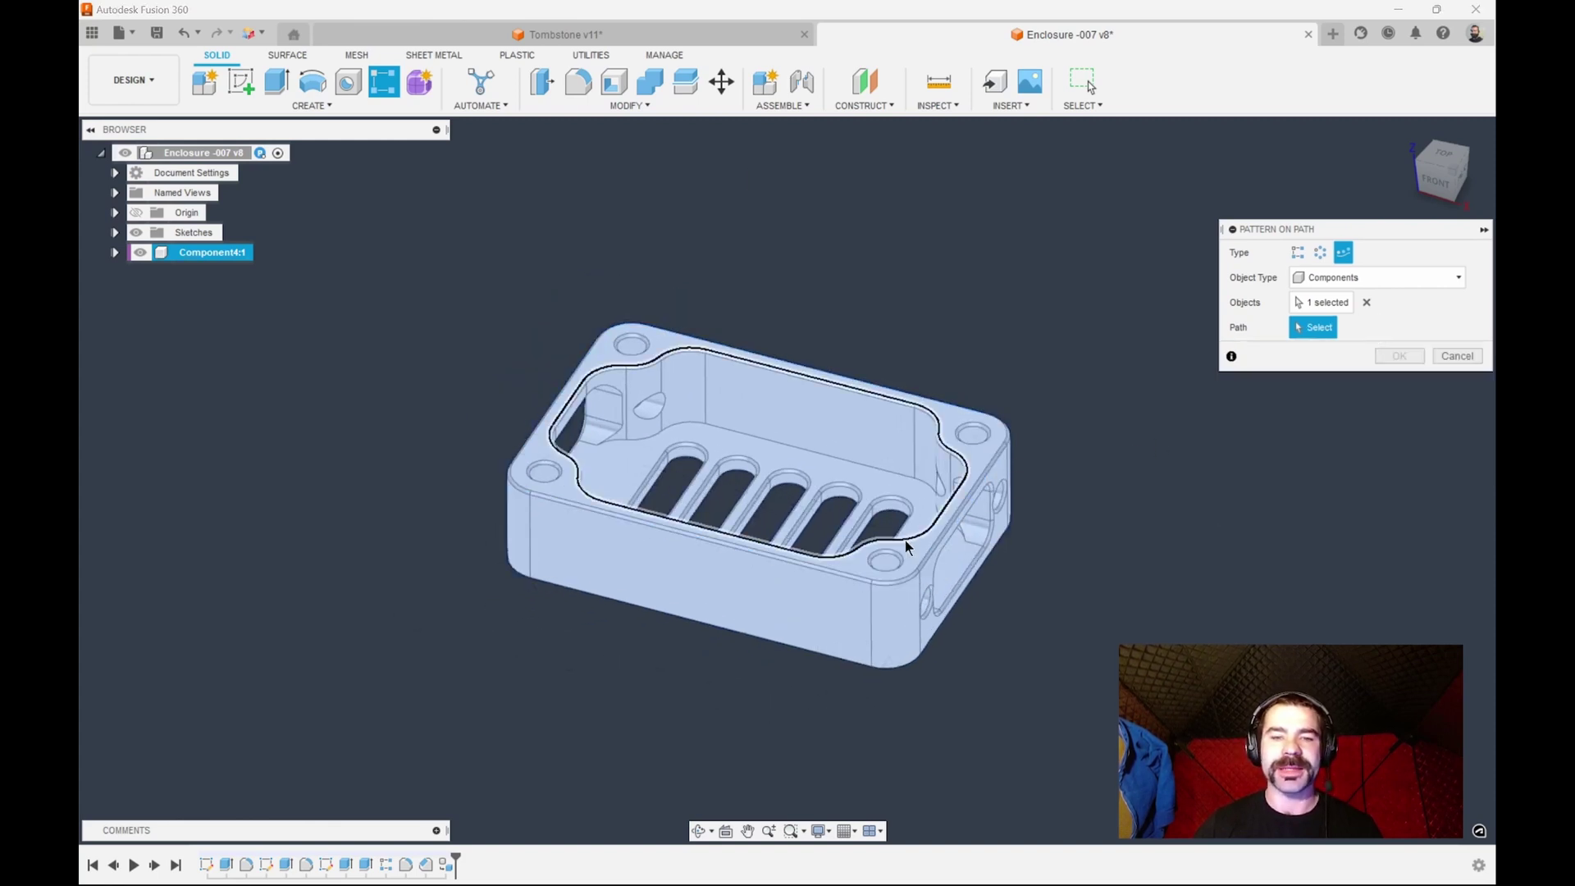
left_click(785, 572)
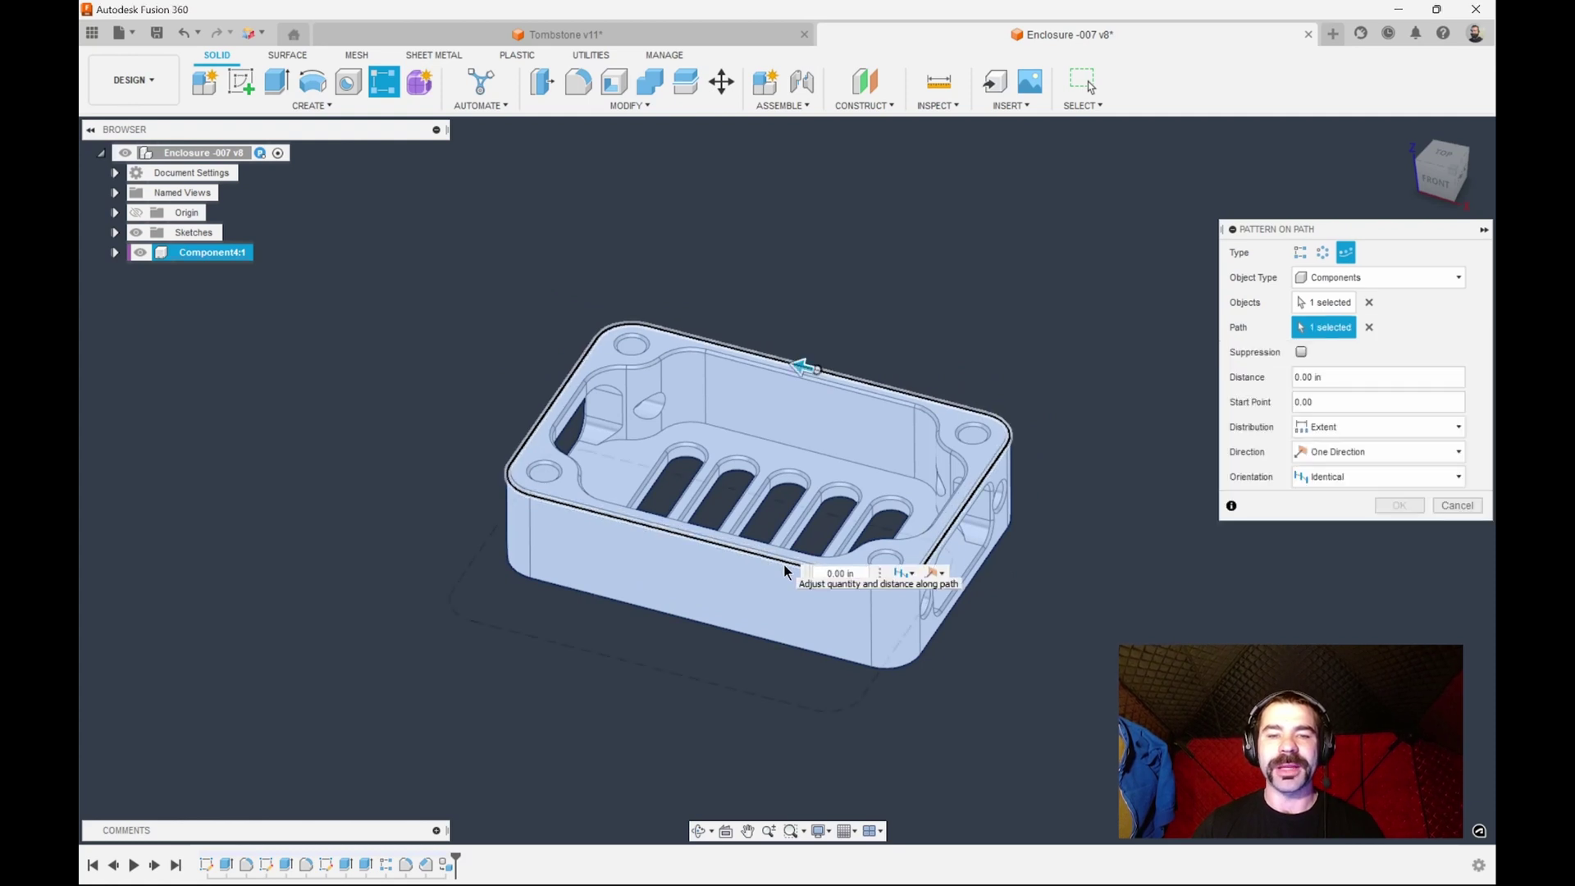
left_click(1369, 328)
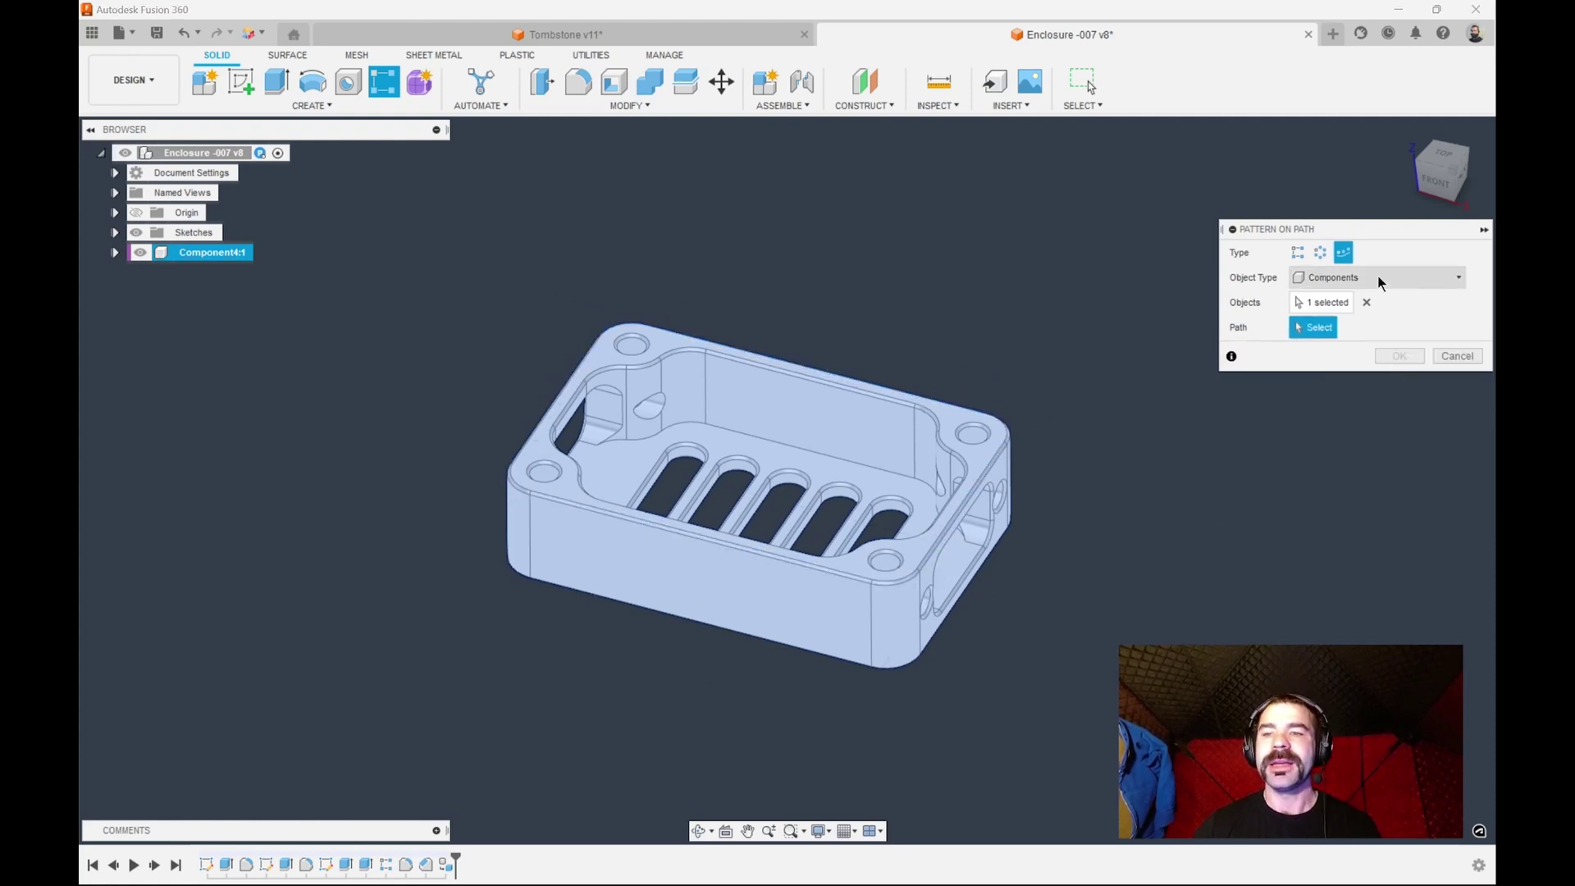
left_click(1298, 252)
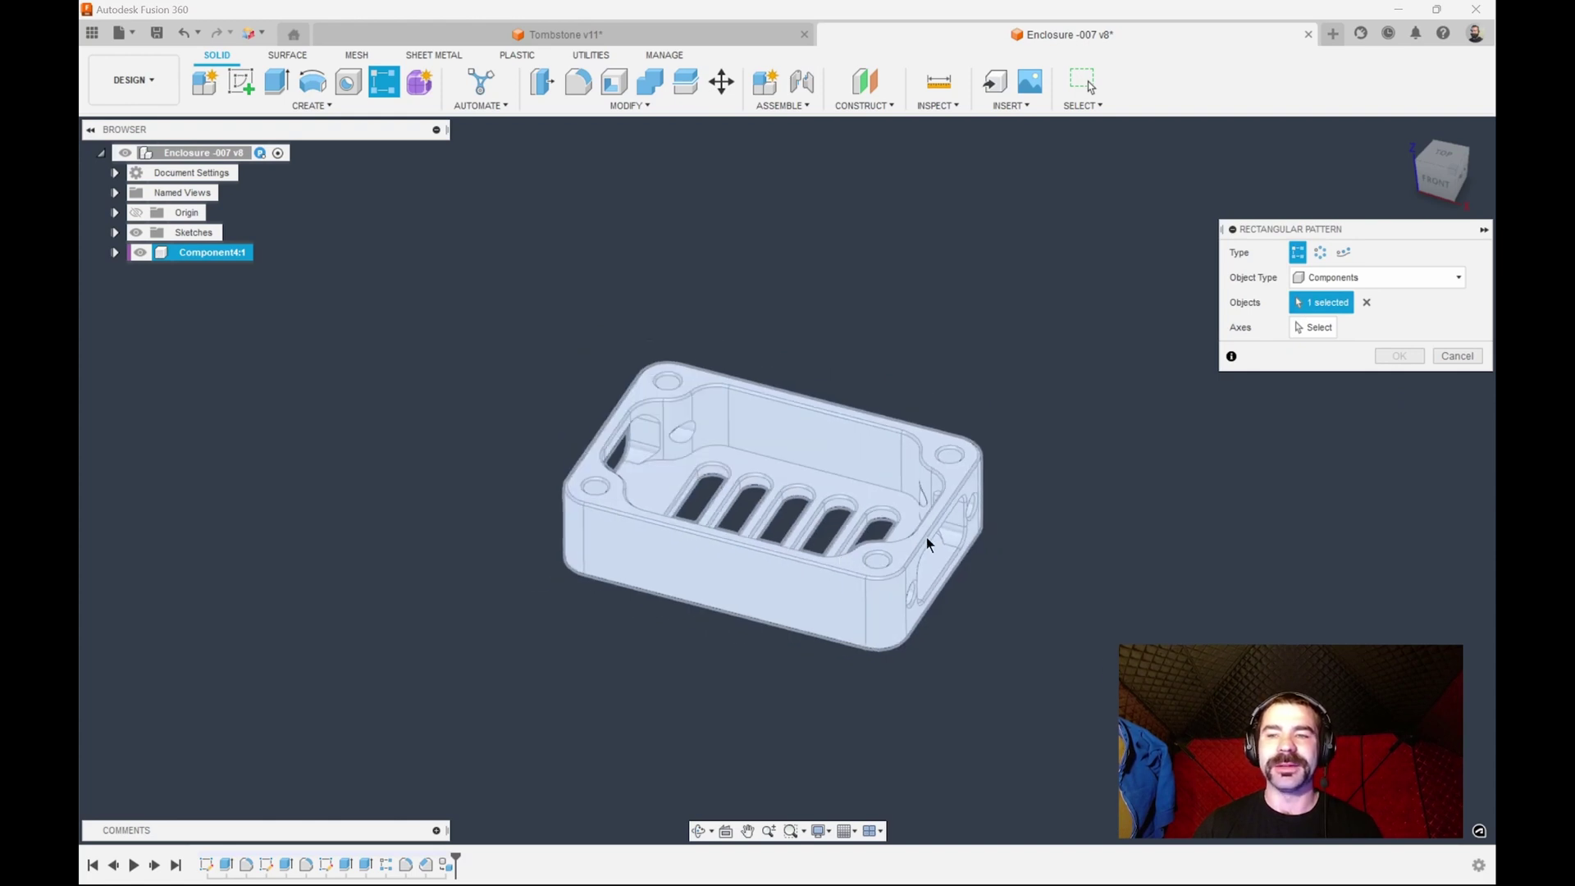
Step: Pattern along a long edge with quantity 3 and 7.70 in distance
left_click(1313, 327)
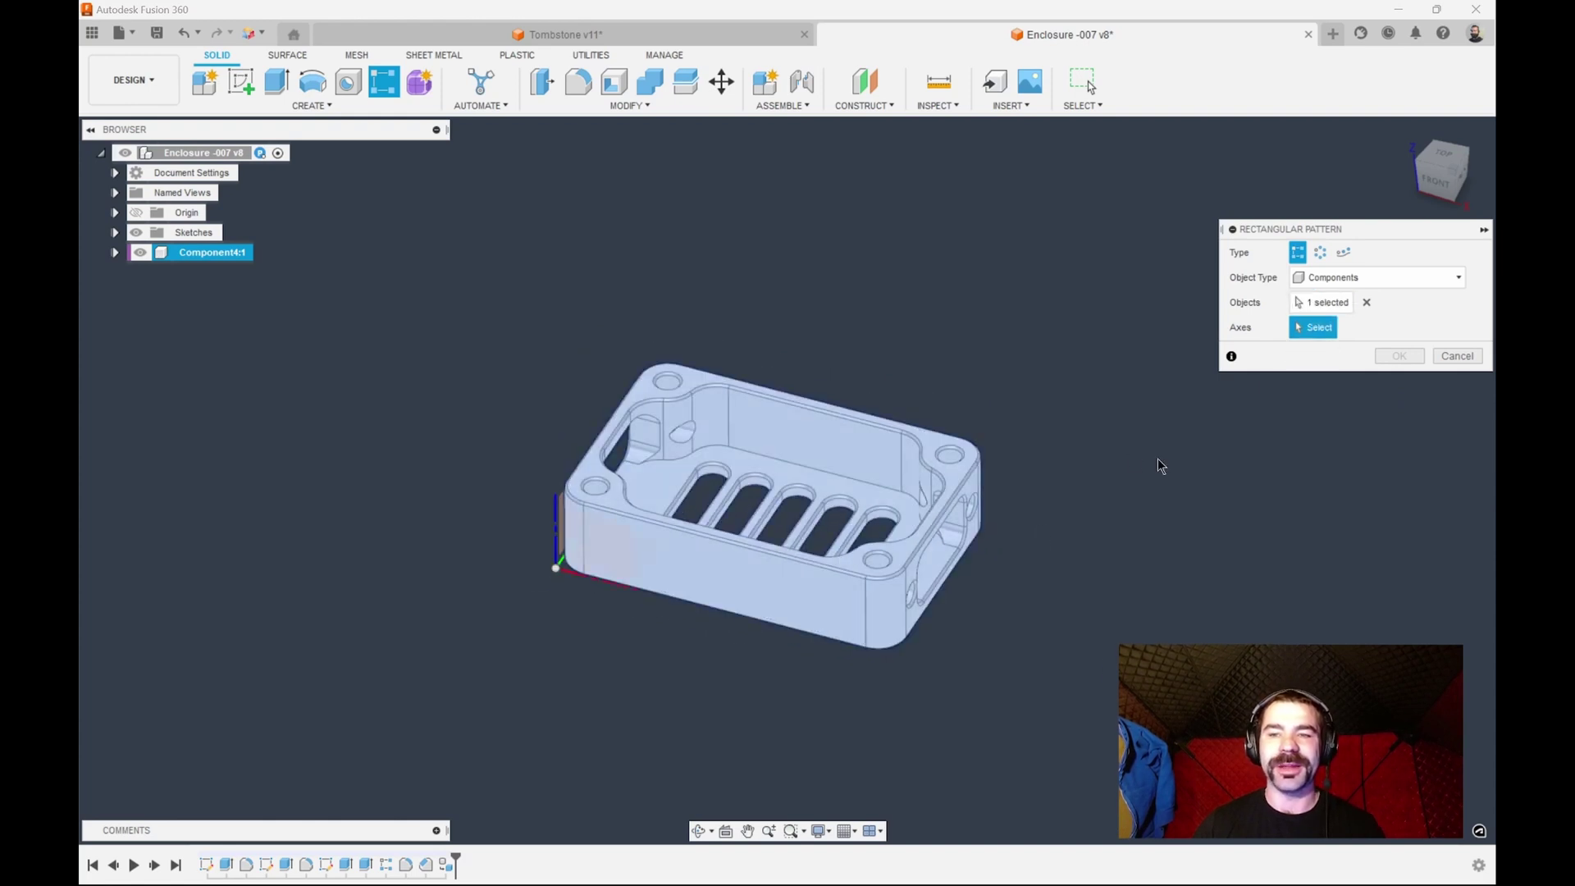
left_click(808, 574)
left_click_drag(755, 502, 135, 341)
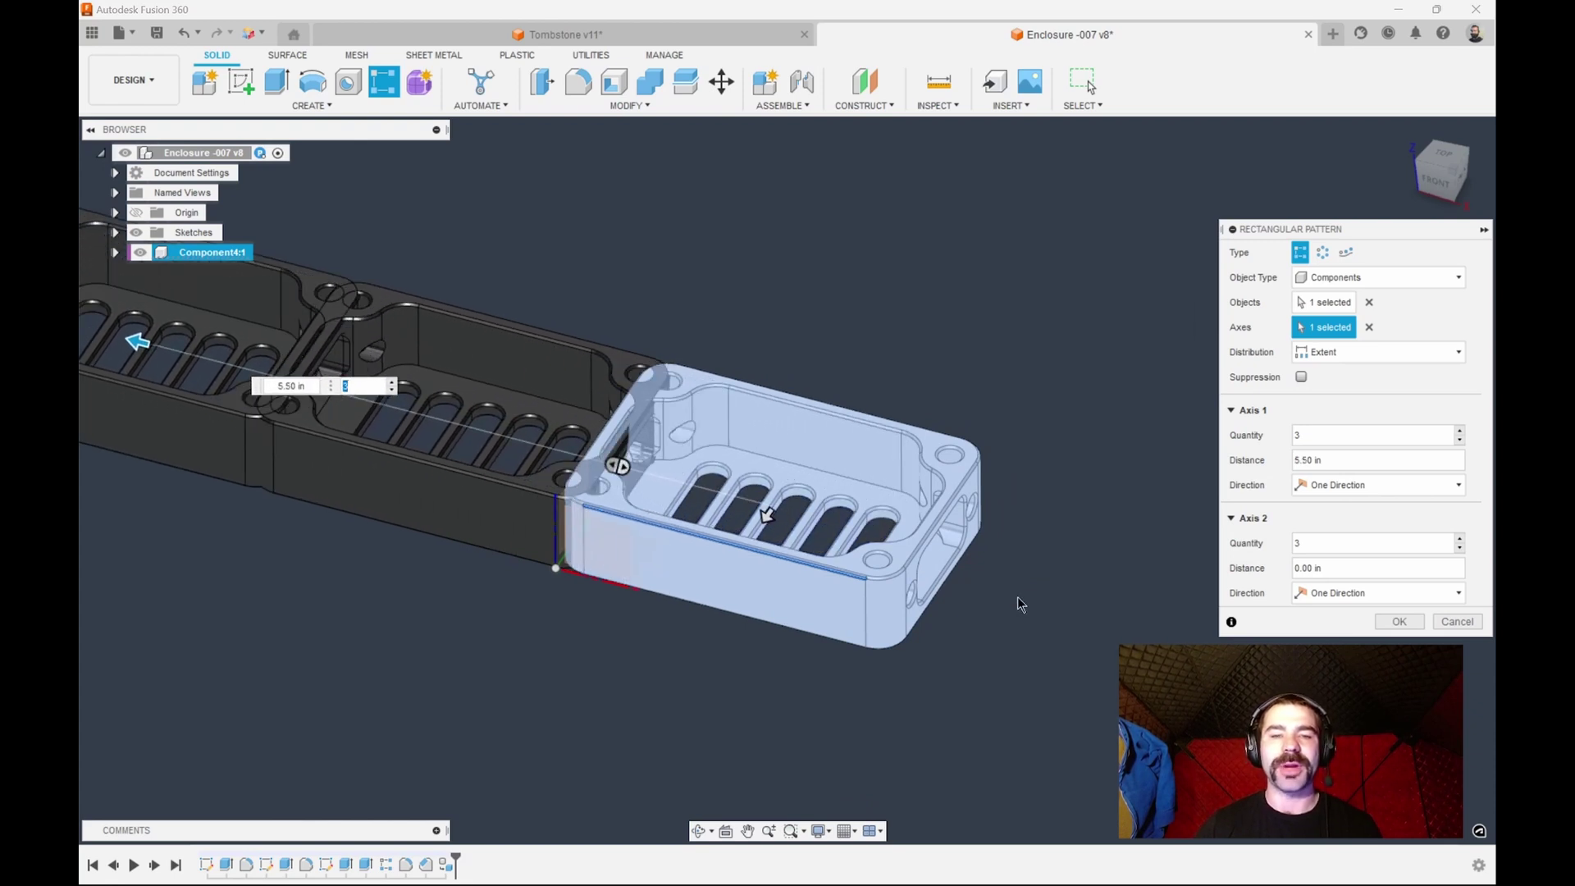
scroll(1019, 603, "down", 3)
scroll(643, 432, "up", 3)
key("shift+Tab")
type("6.50 in")
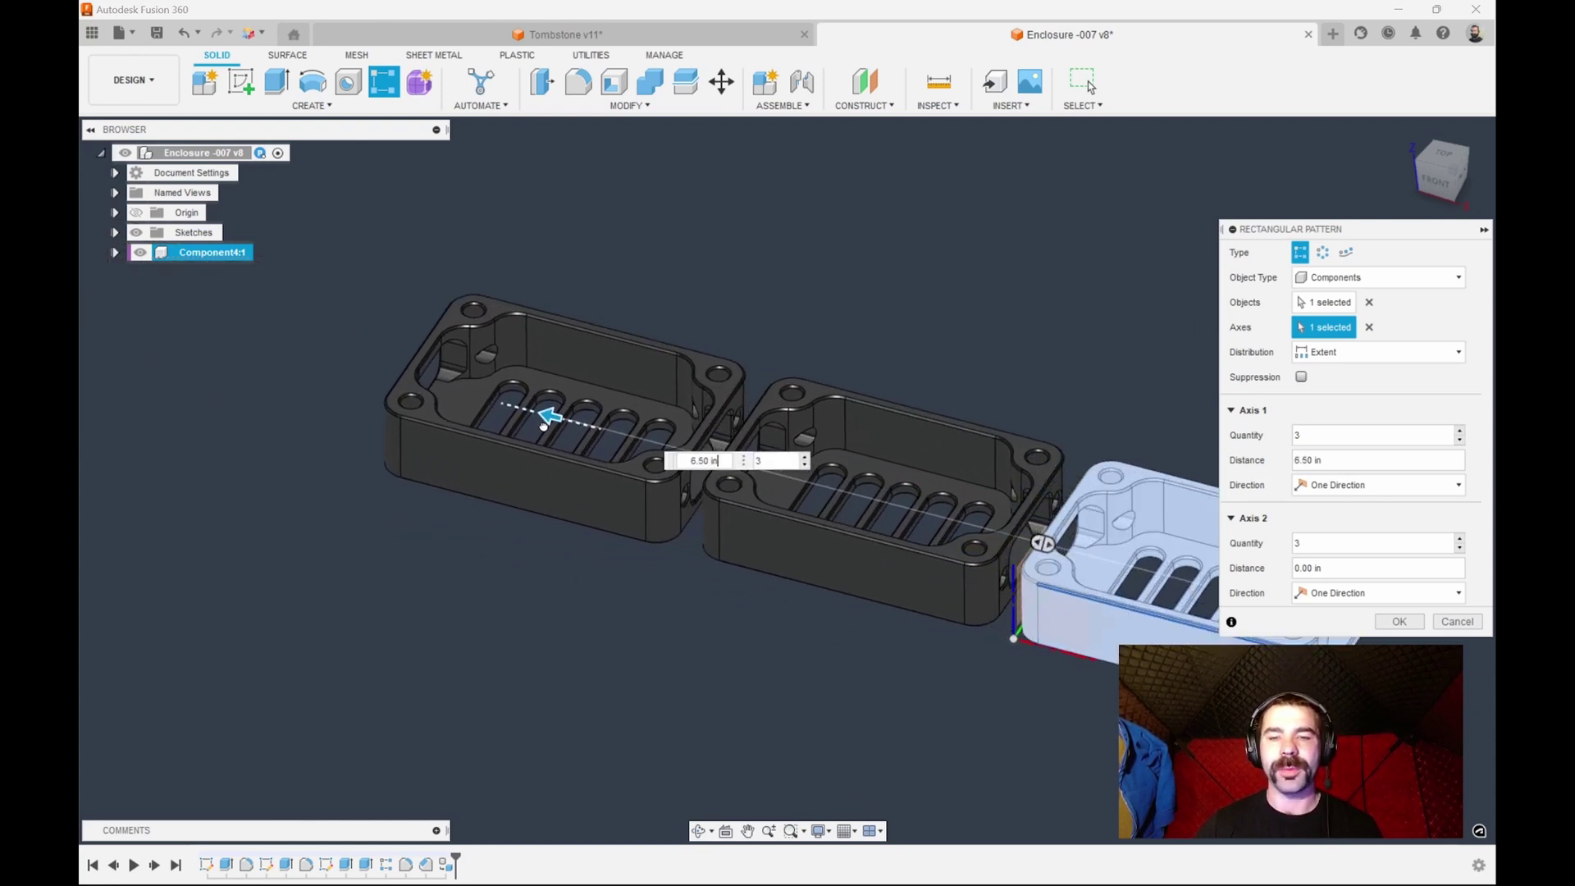
left_click_drag(543, 426, 432, 386)
key("Tab")
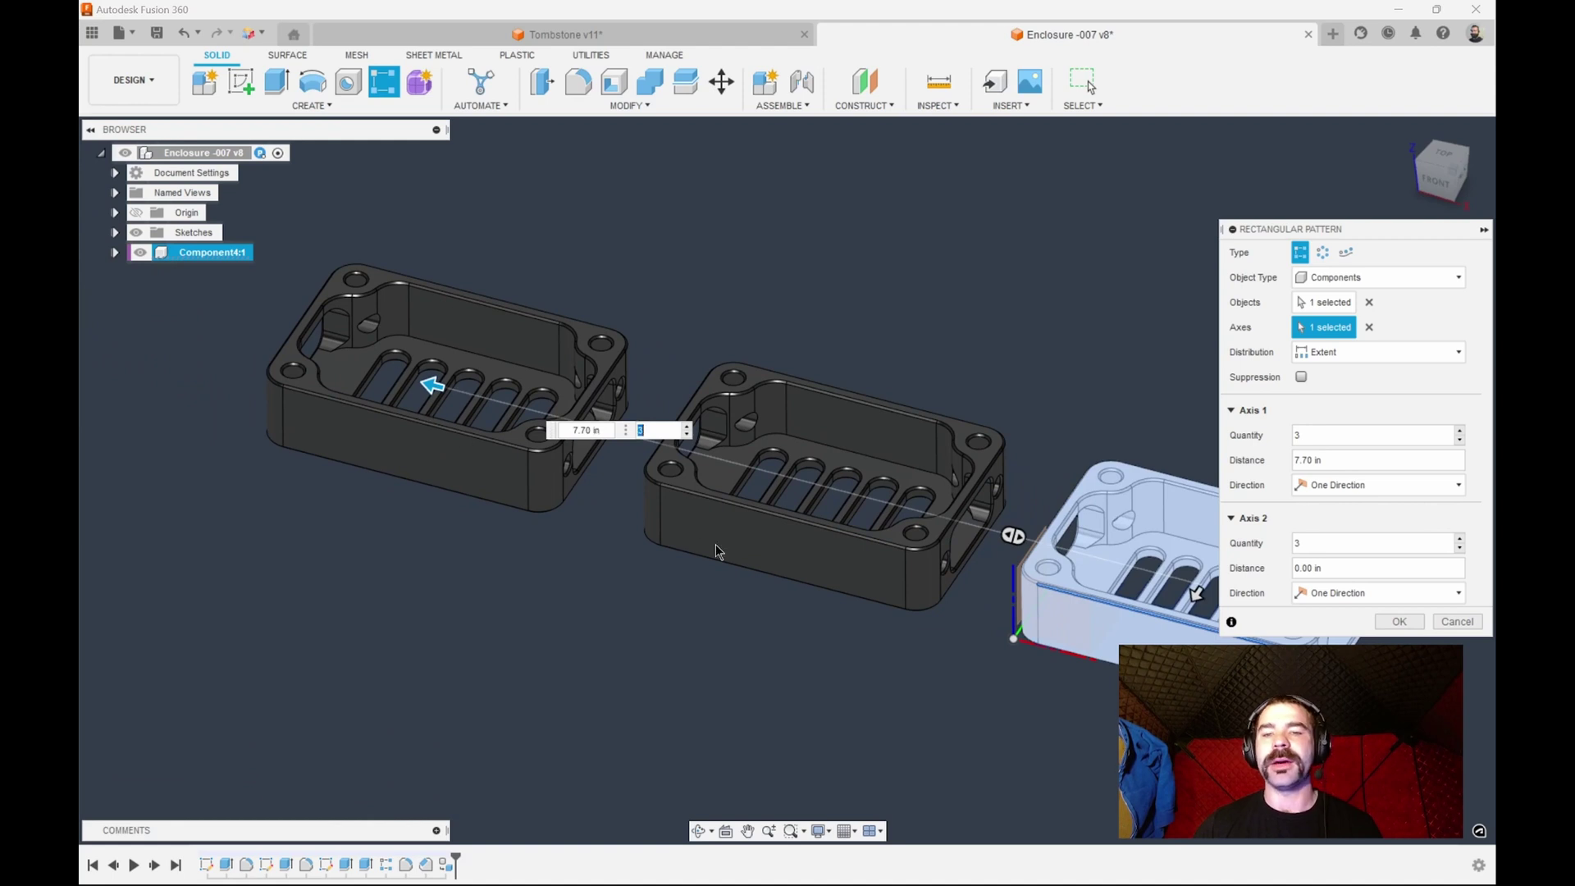
scroll(638, 566, "down", 1)
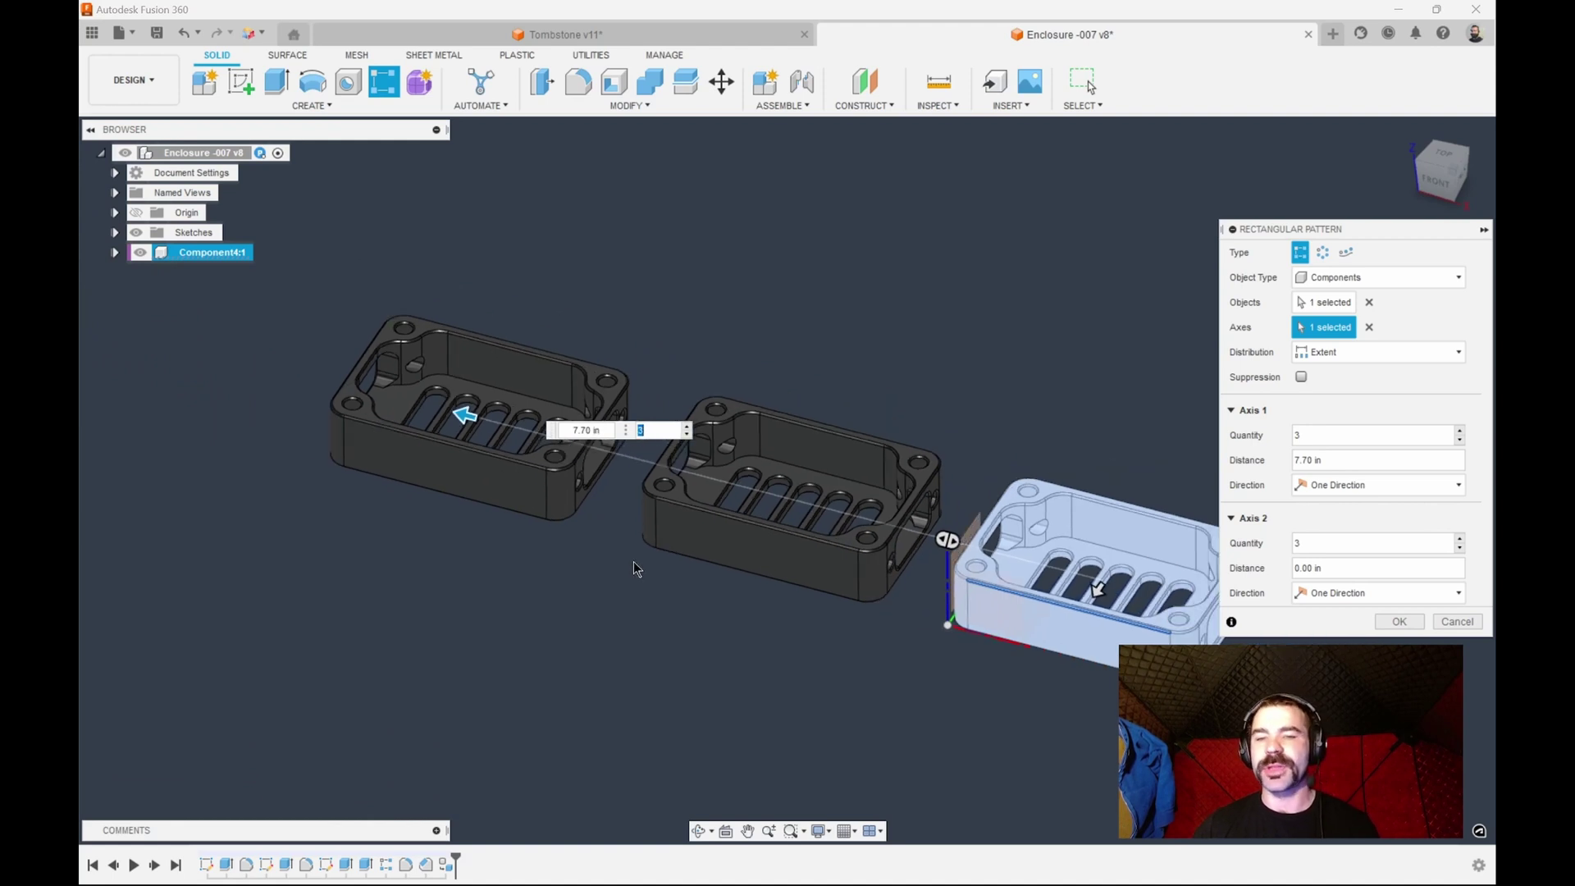
Step: Apply the pattern and check the three enclosures from top and isometric views
left_click(1399, 623)
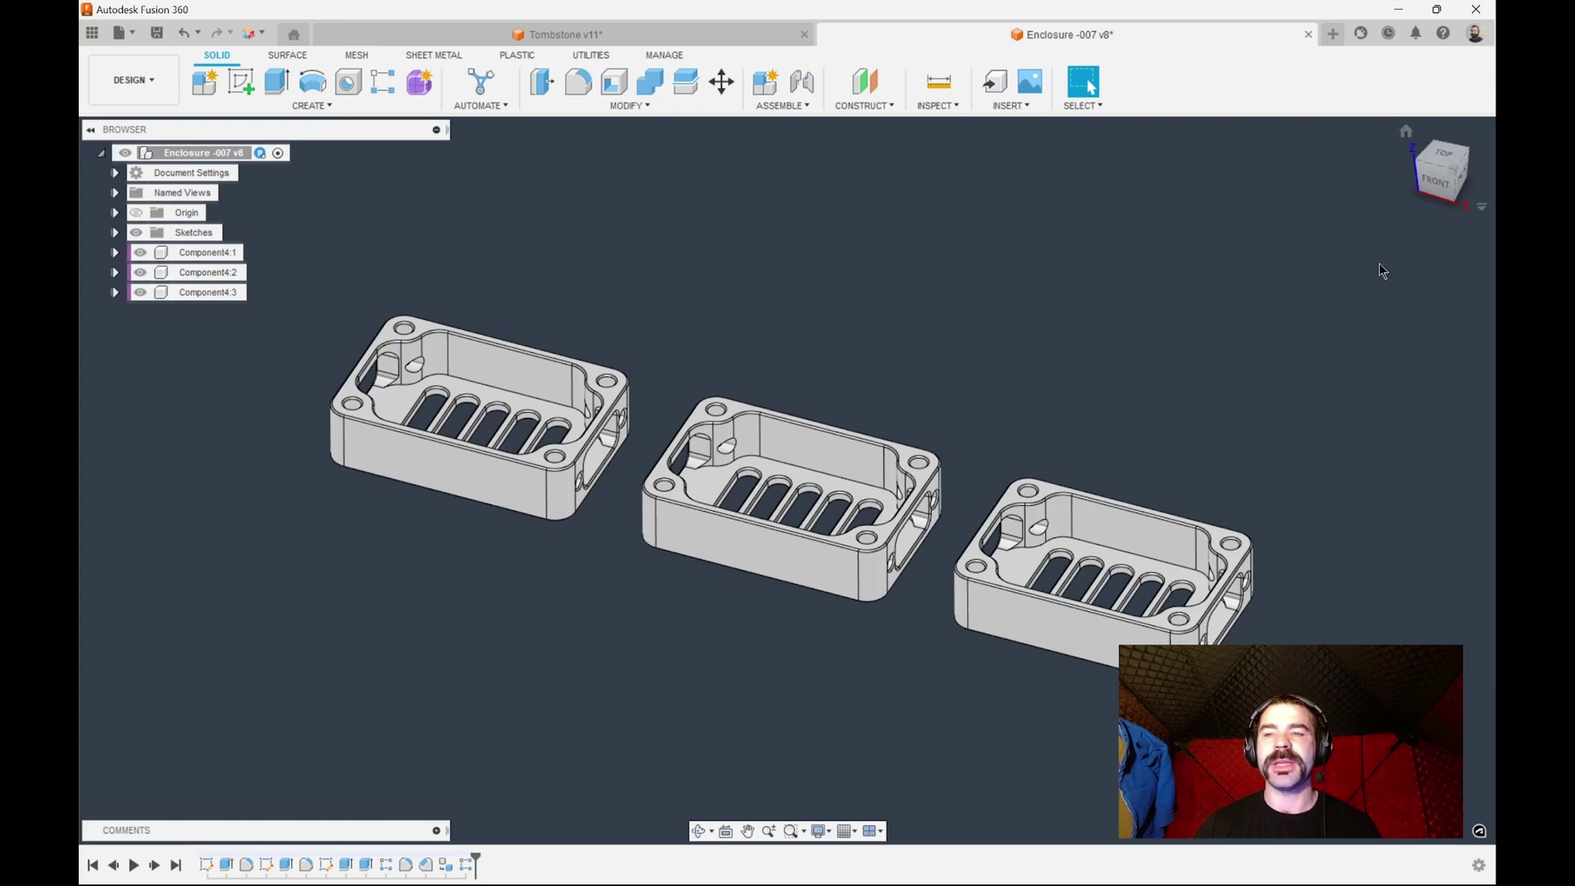
left_click(1468, 177)
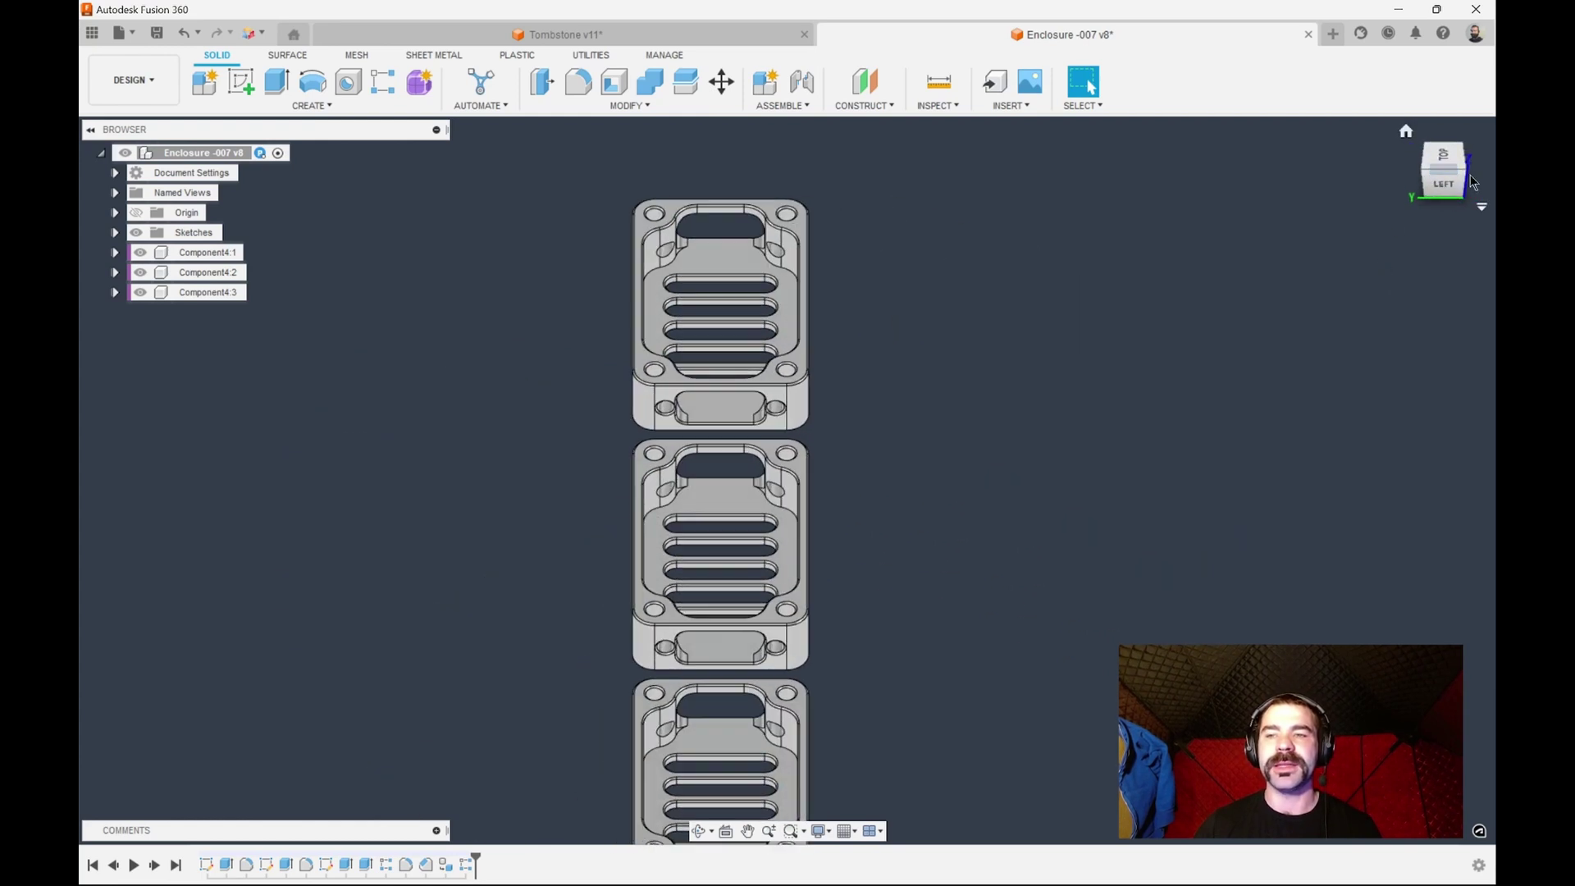
left_click(1468, 174)
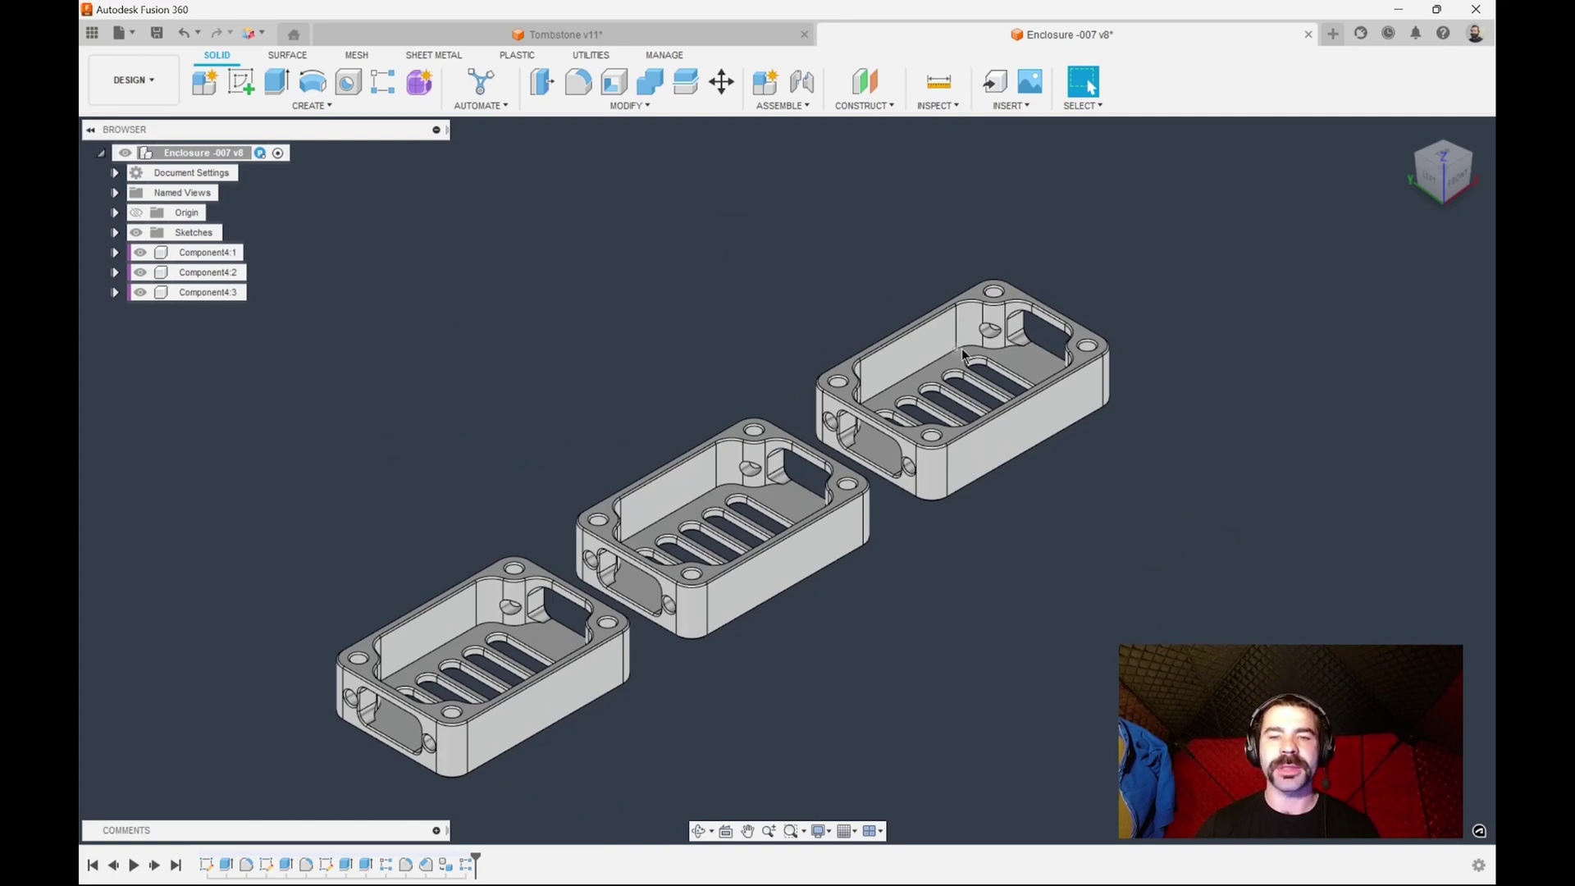
scroll(648, 369, "down", 2)
scroll(587, 533, "up", 3)
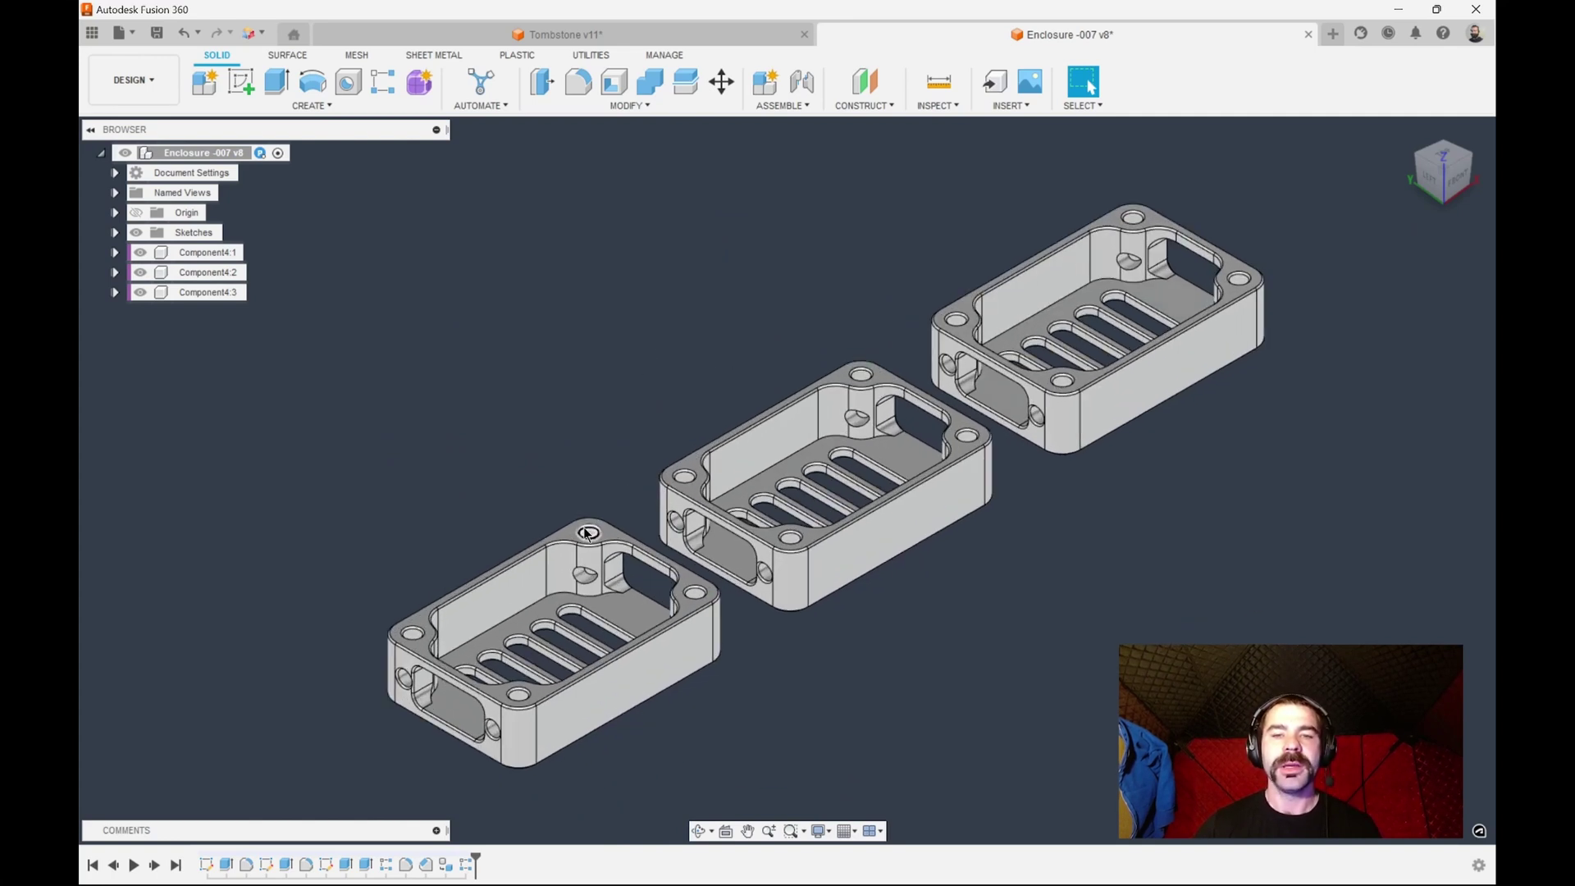
Step: In Manufacture, start a new milling setup on the HAAS VF-4SS with a stock box point origin
left_click(133, 79)
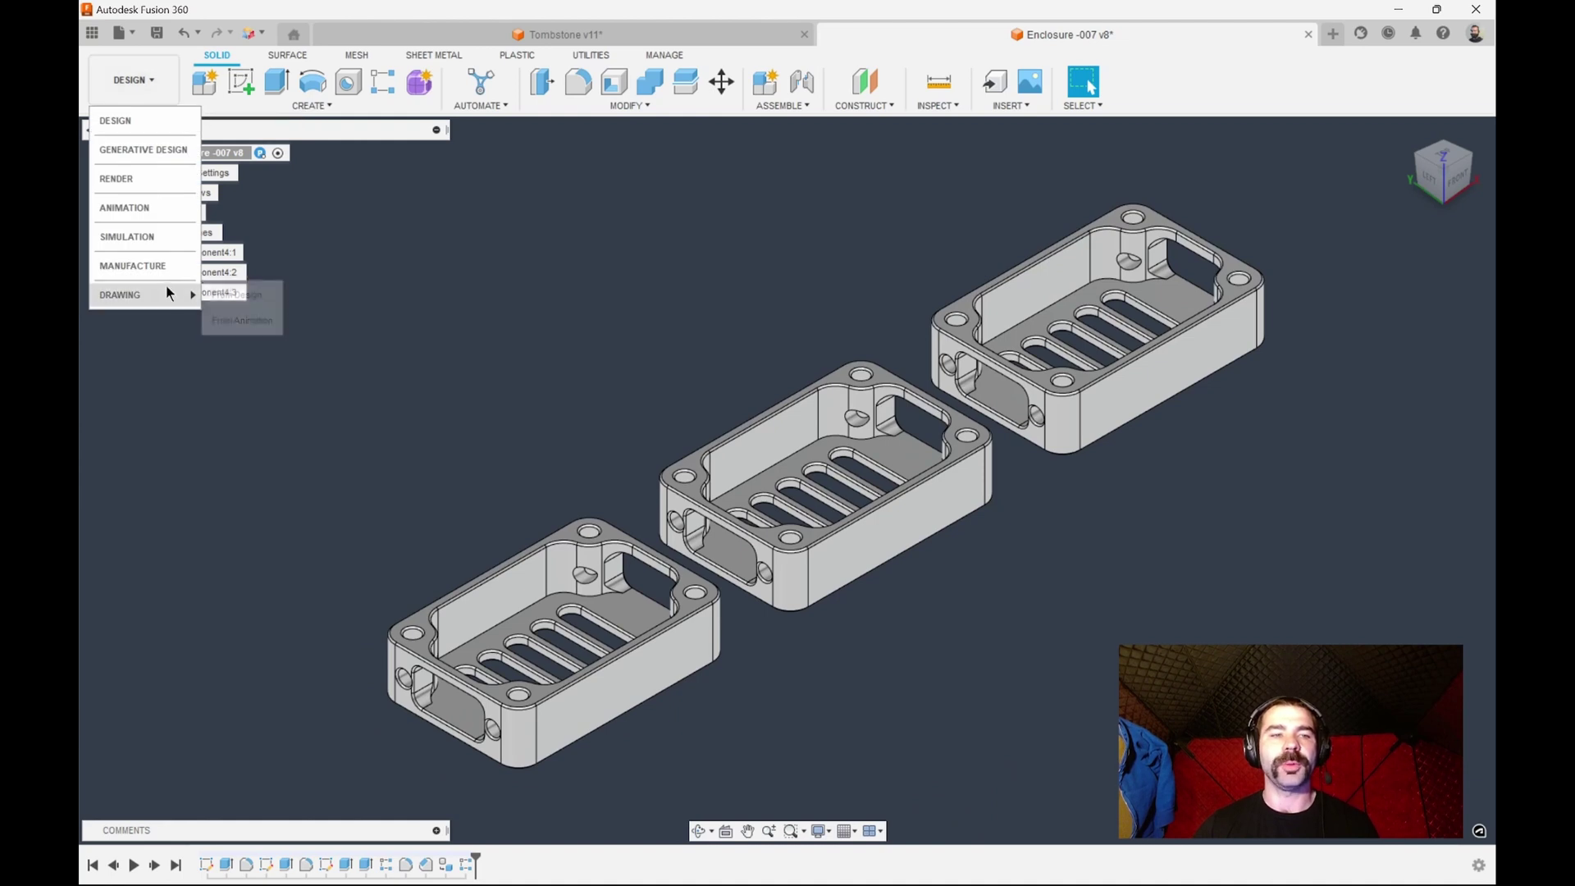
left_click(156, 265)
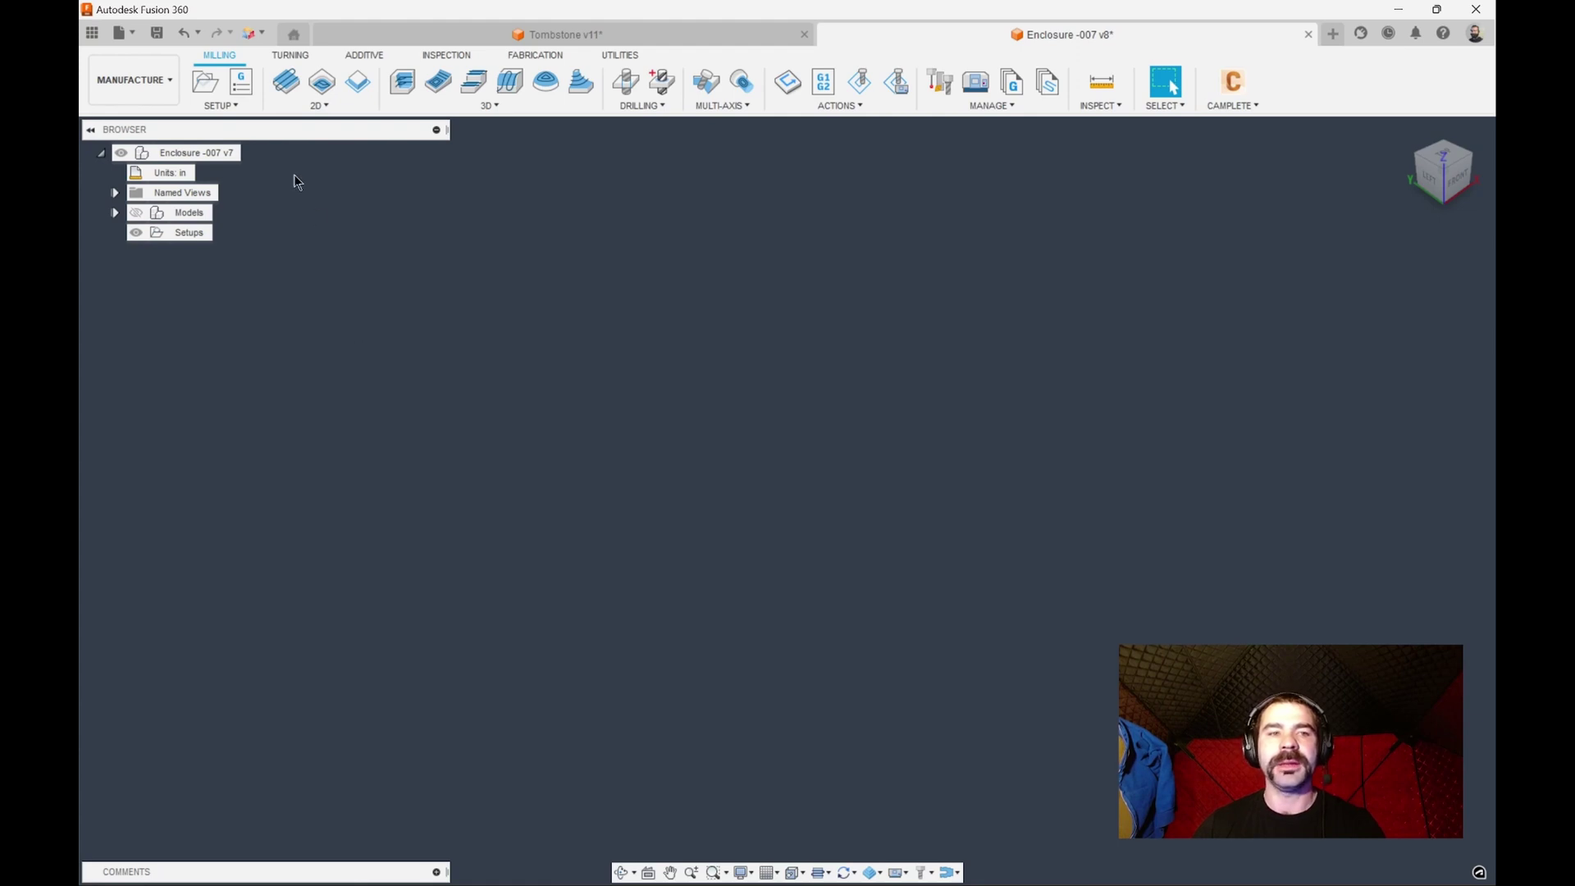
left_click(206, 84)
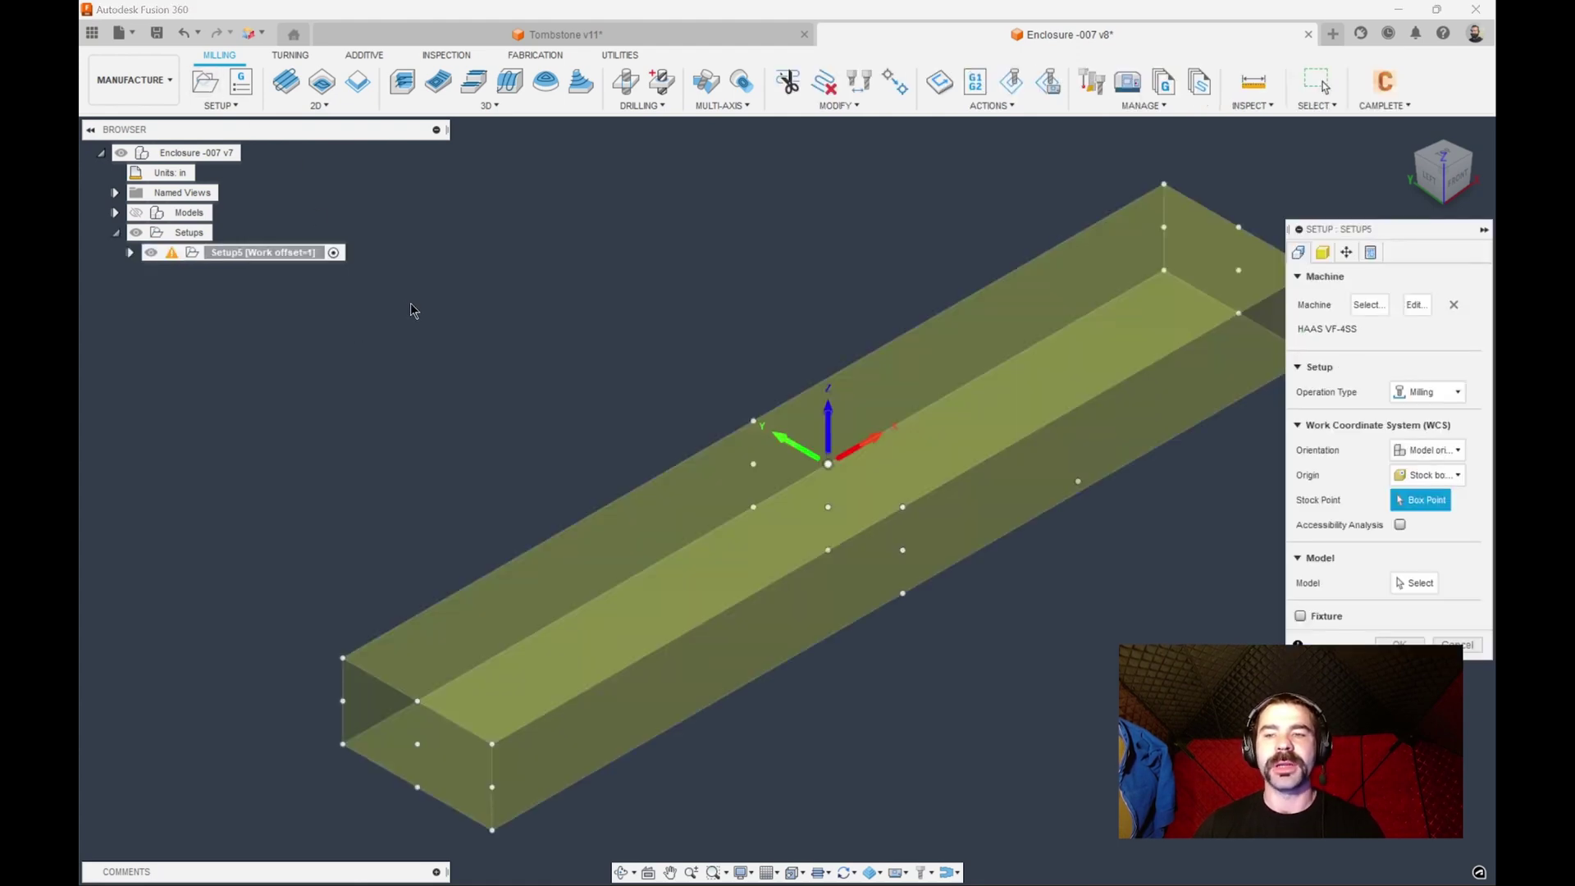
left_click(137, 213)
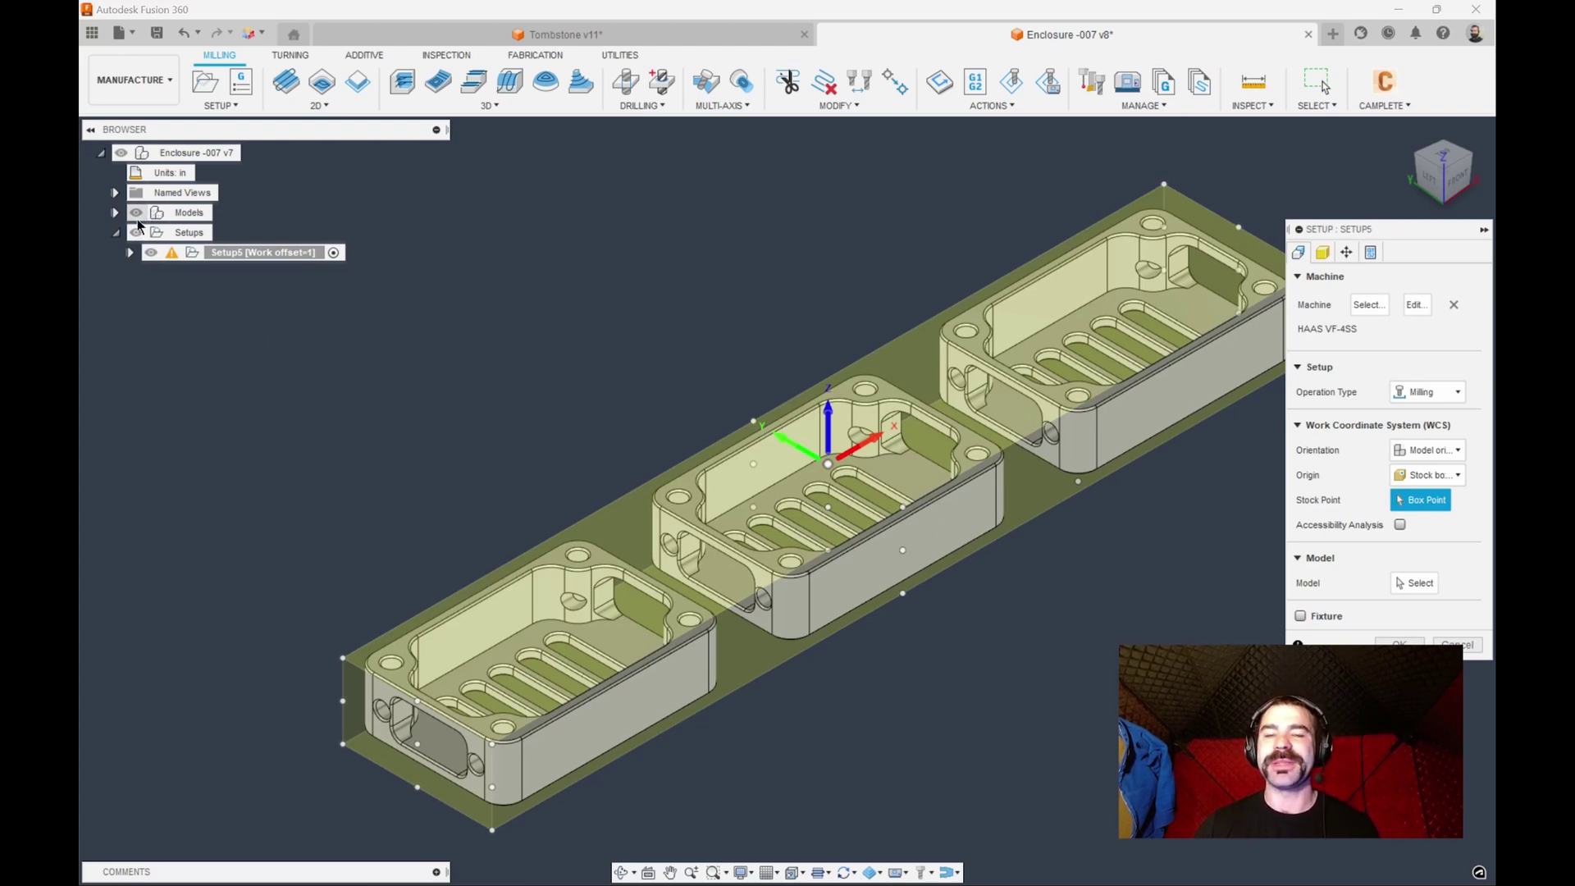
middle_click_drag(459, 410, 524, 448, "shift")
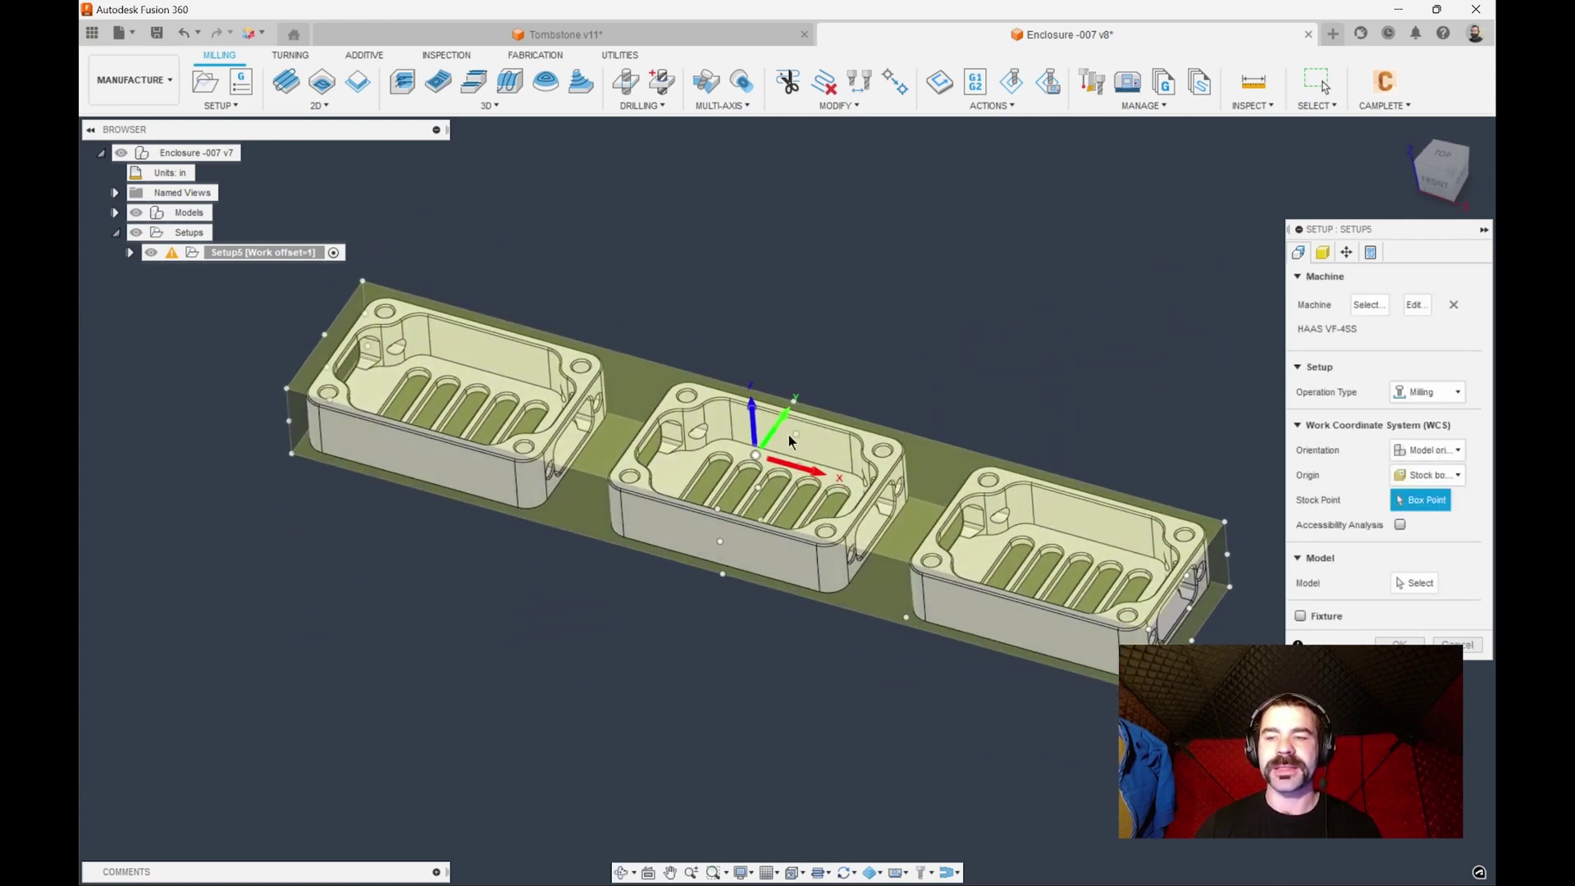
Step: Set the setup's stock depth to 2.25 in
left_click(1324, 253)
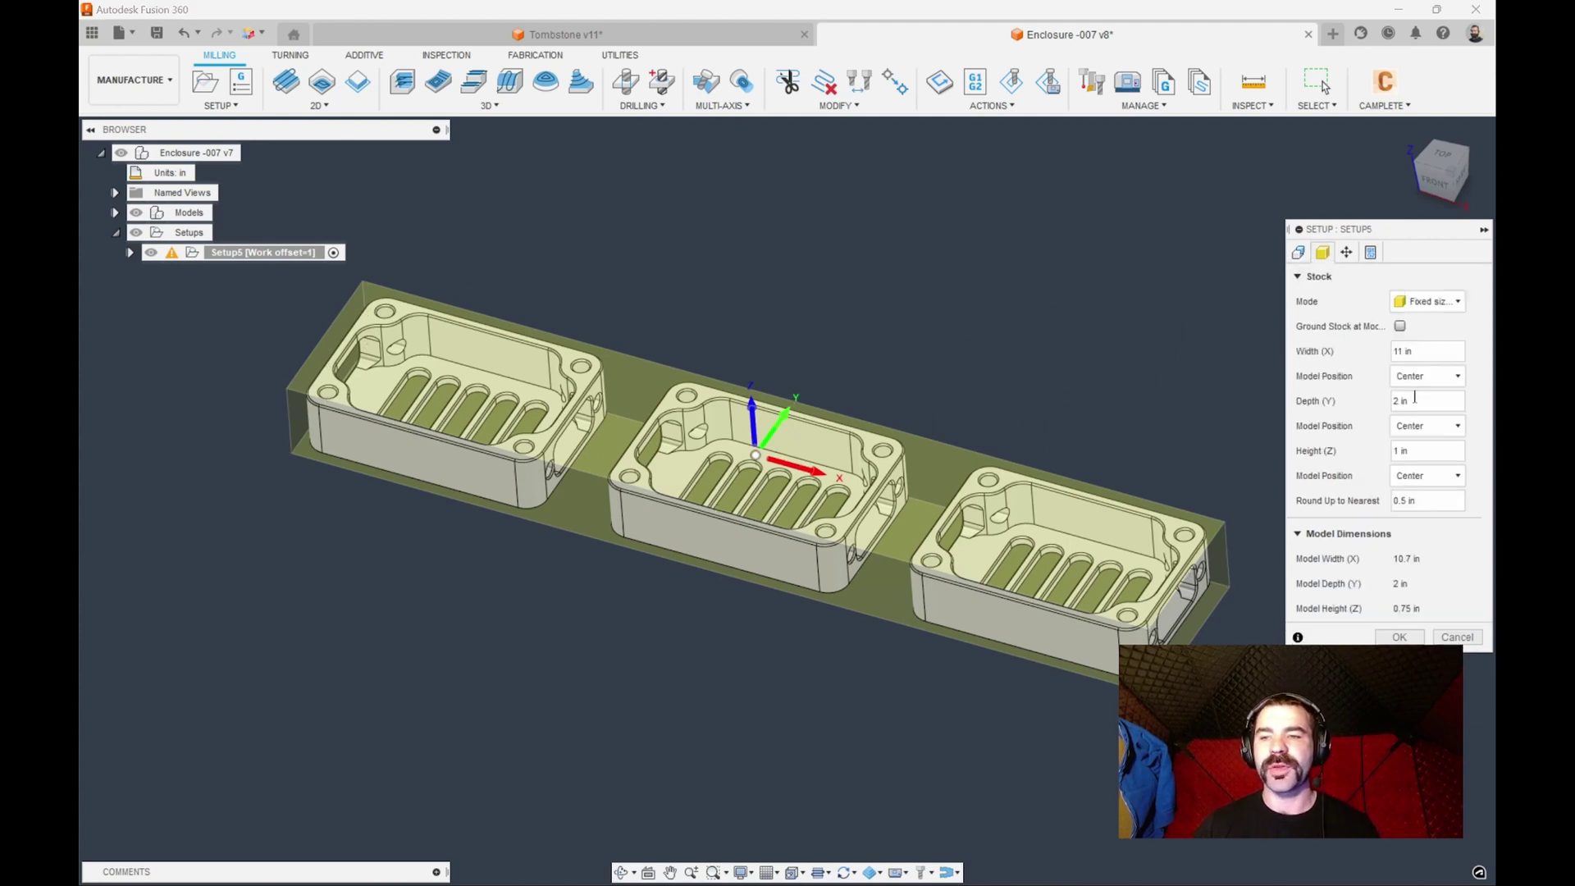
left_click(1415, 398)
left_click(1396, 453)
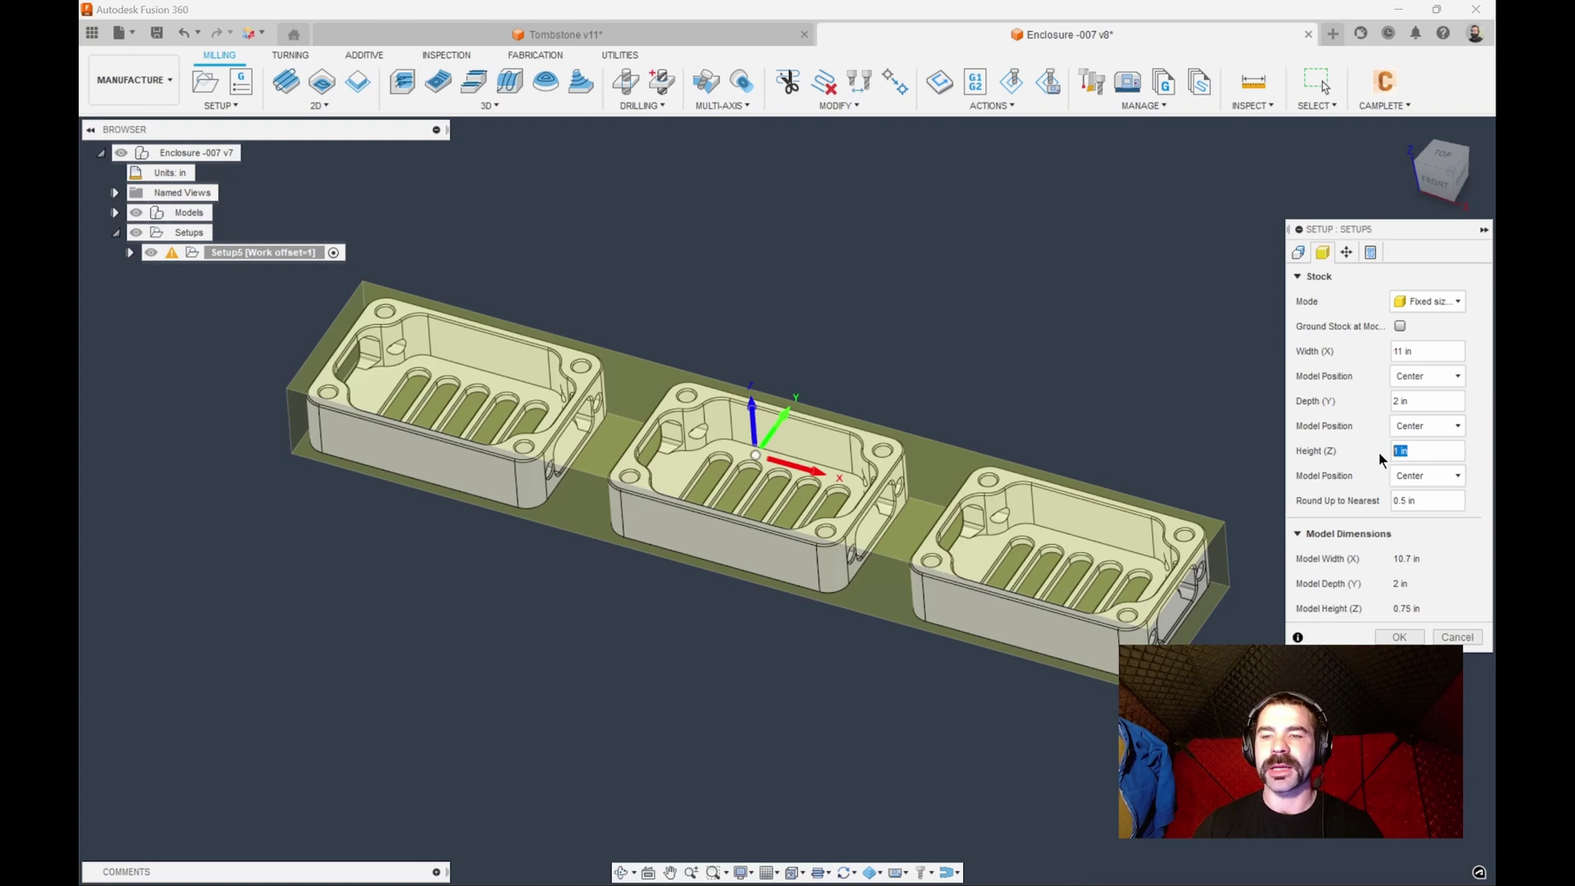
left_click(1412, 401)
type("2")
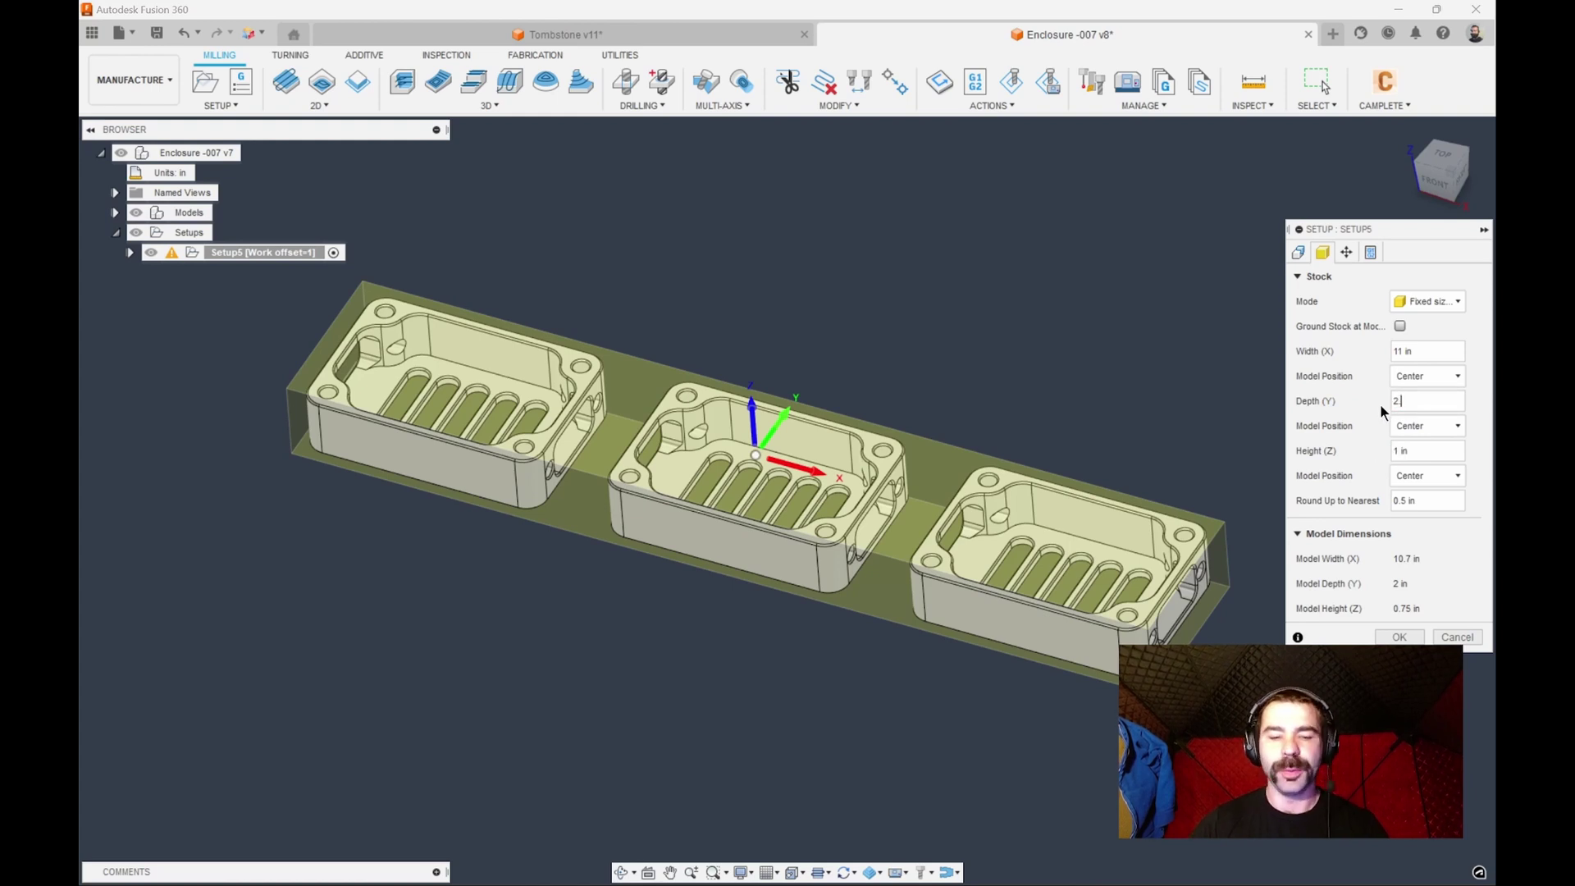
type(".25")
Step: Assign Component4:1 through Component4:3 as the setup model and confirm the setup
left_click(1298, 253)
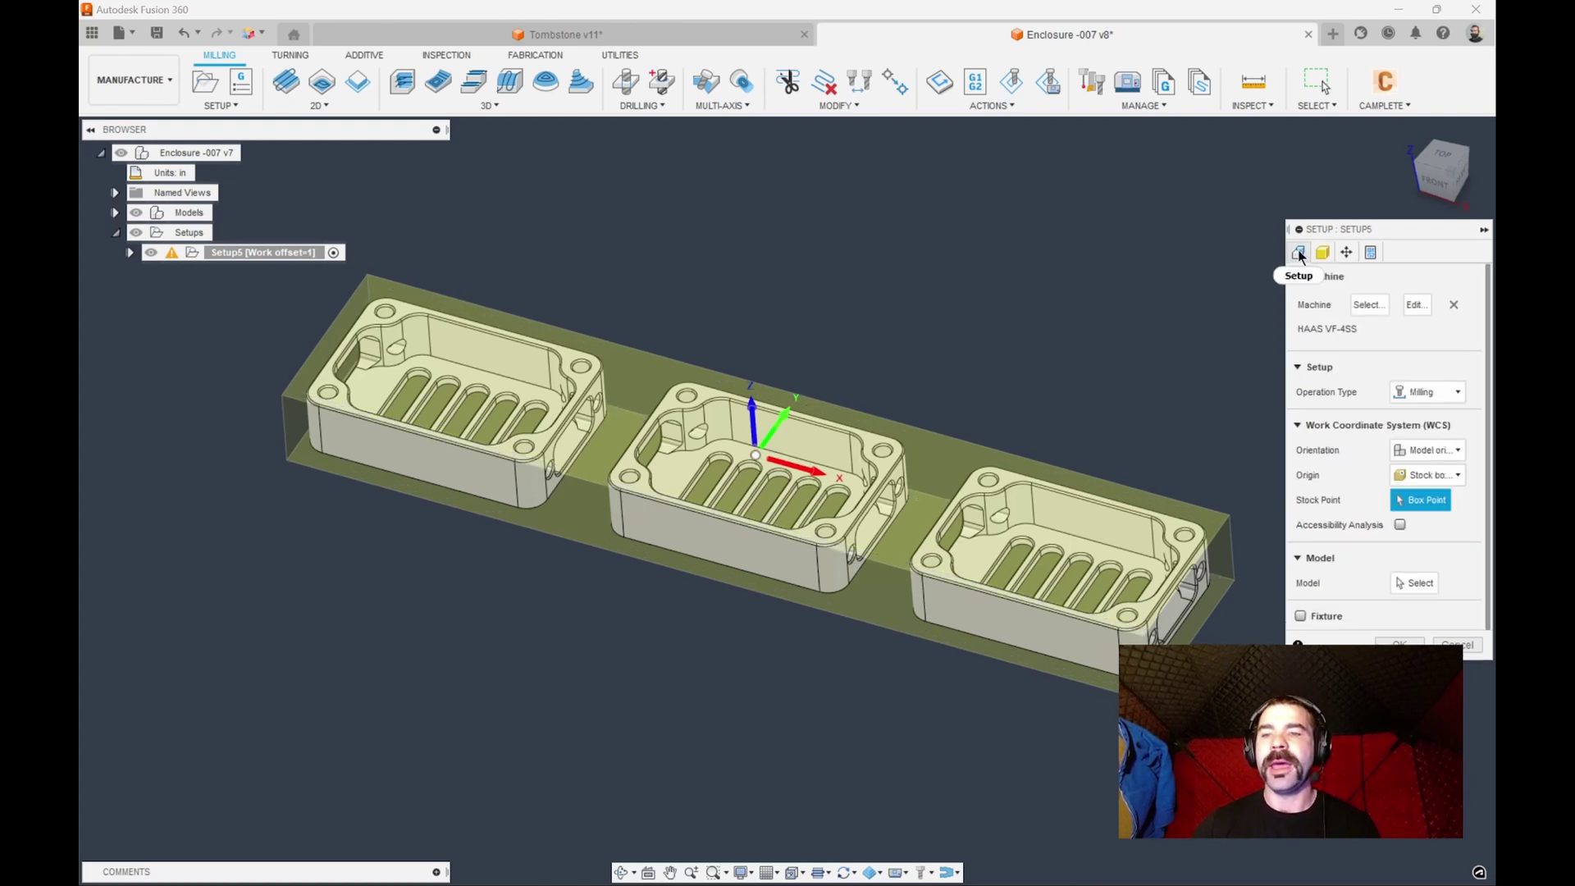
left_click(1401, 583)
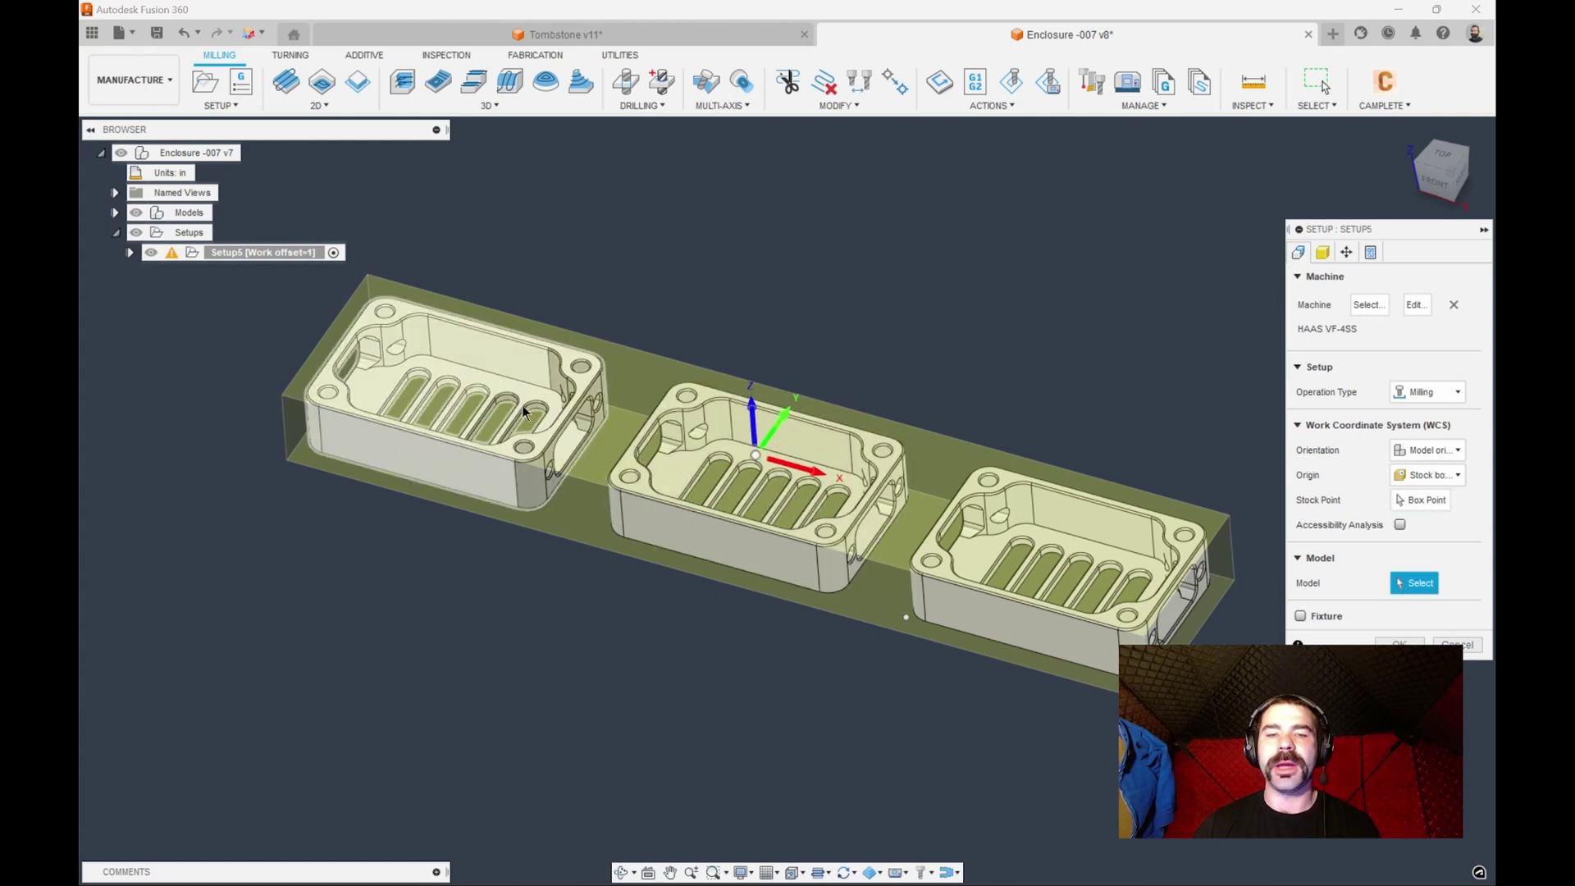
left_click(455, 406)
left_click(901, 513)
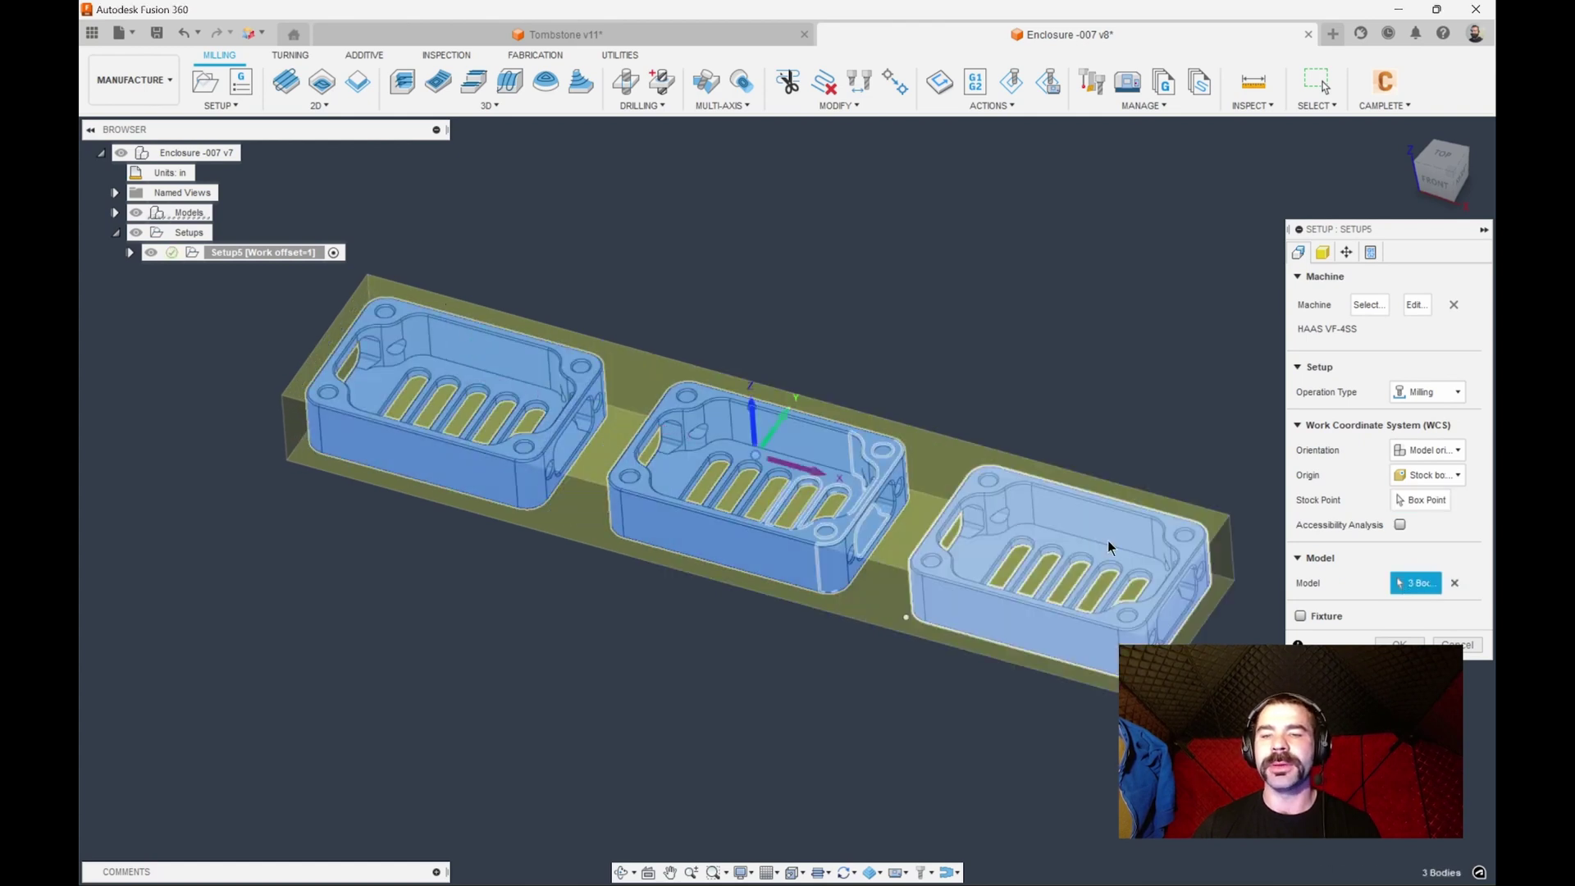
left_click(1453, 583)
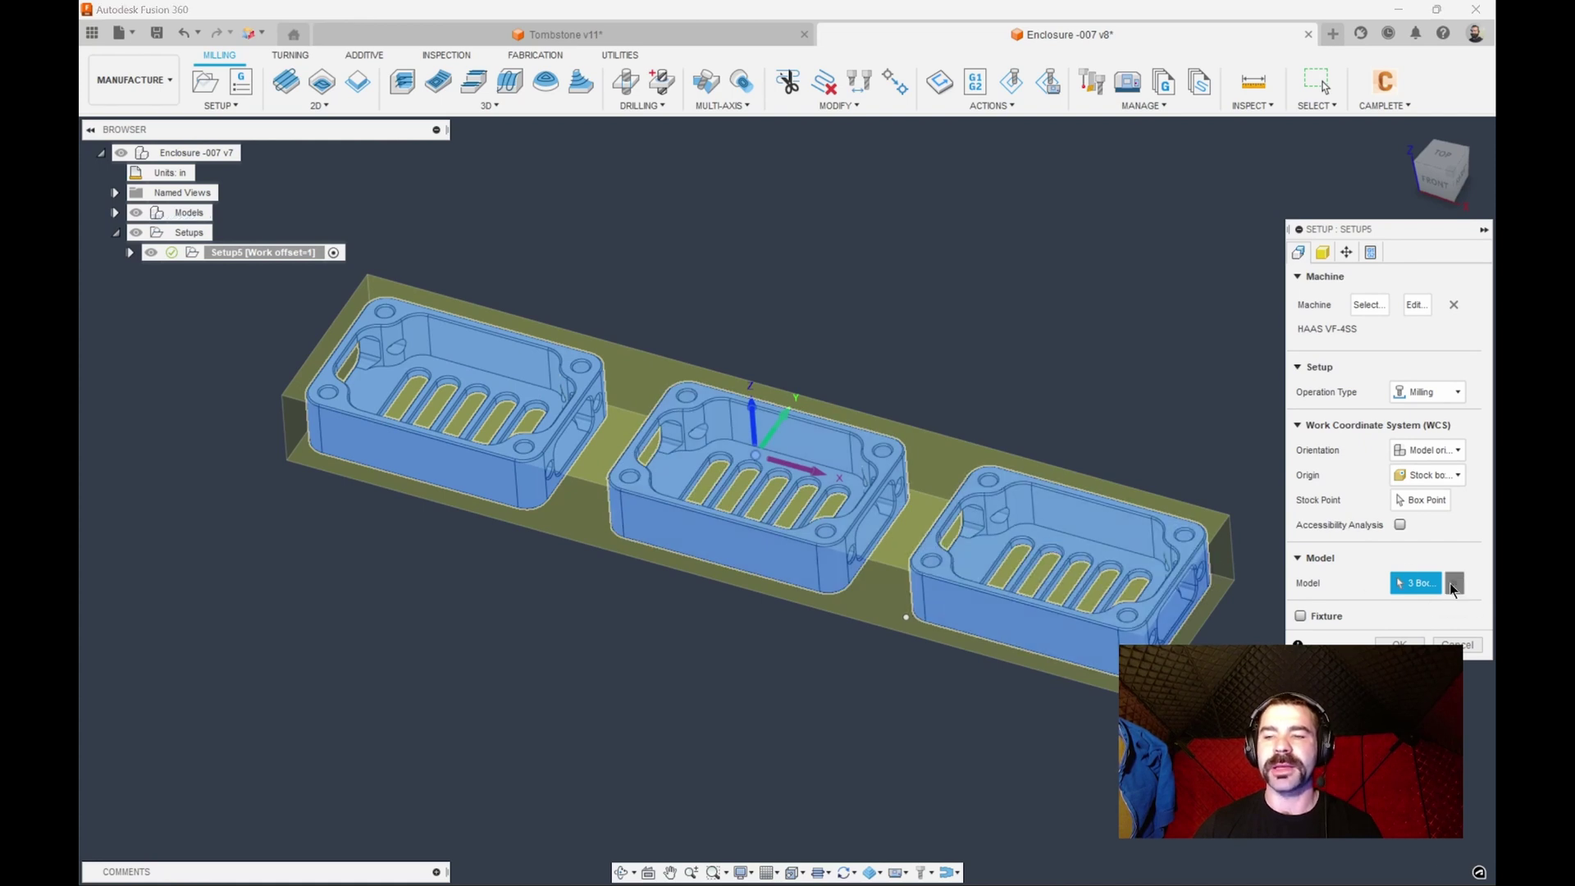
left_click(116, 215)
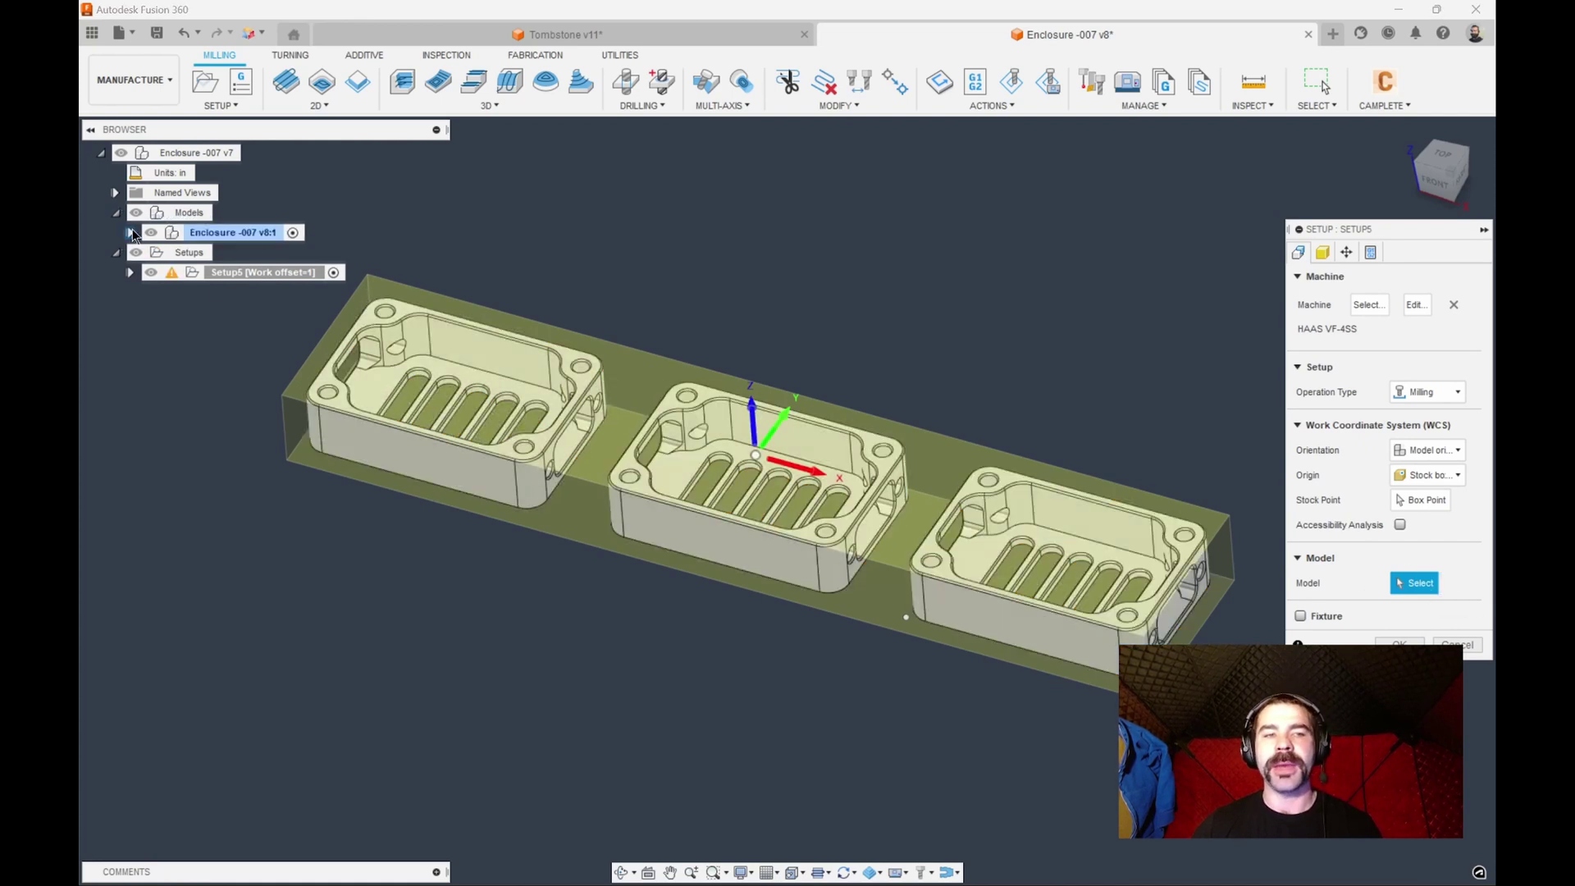
left_click(131, 233)
left_click(229, 316)
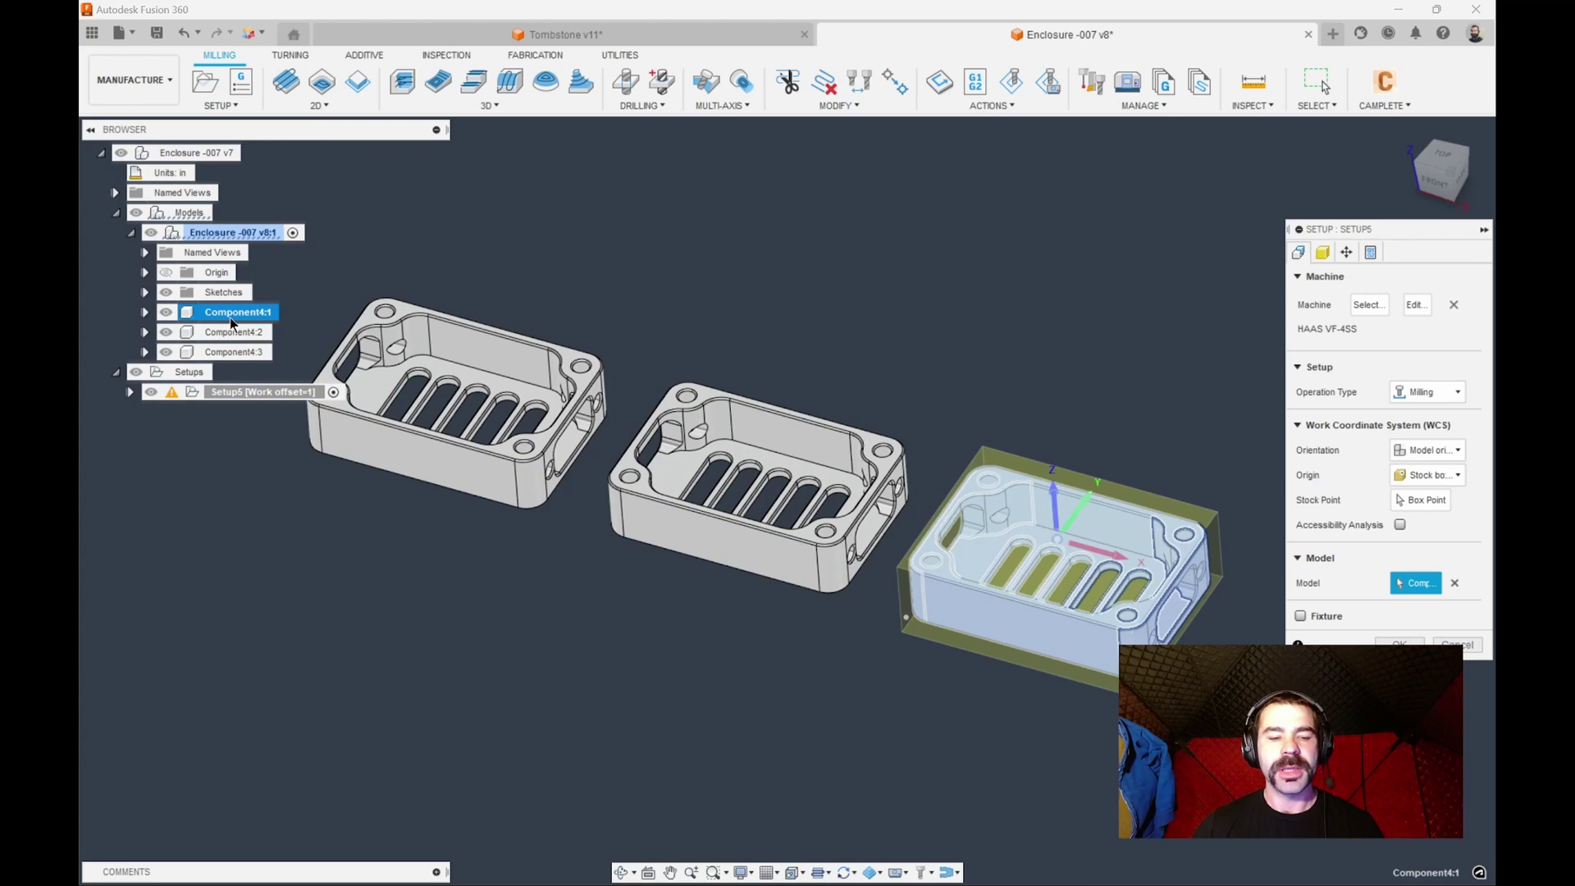
left_click(237, 355, "shift")
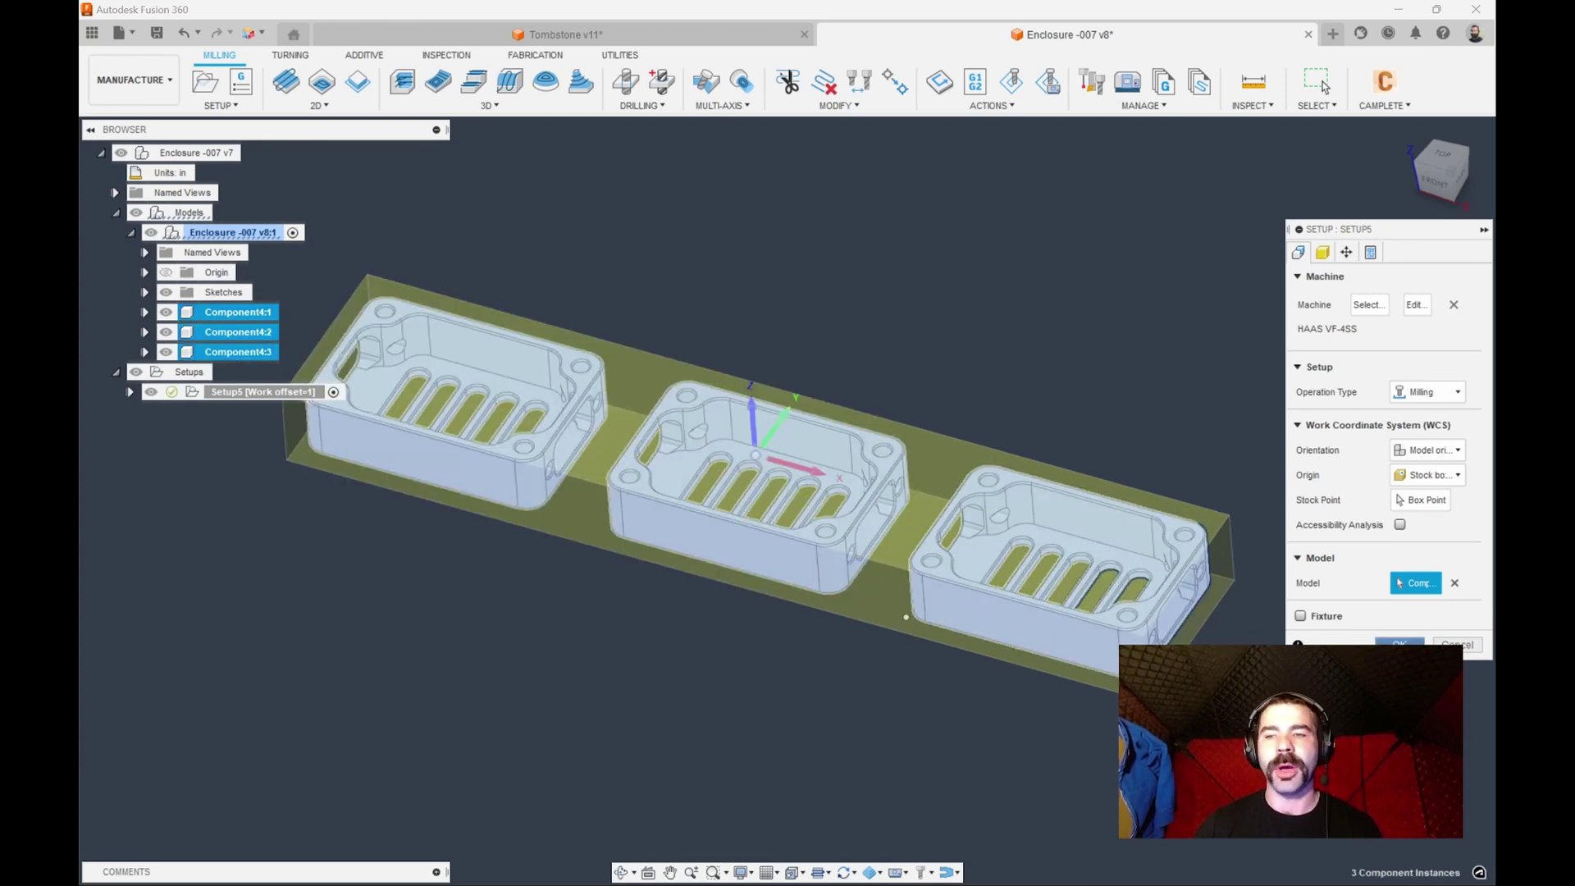
left_click(1399, 644)
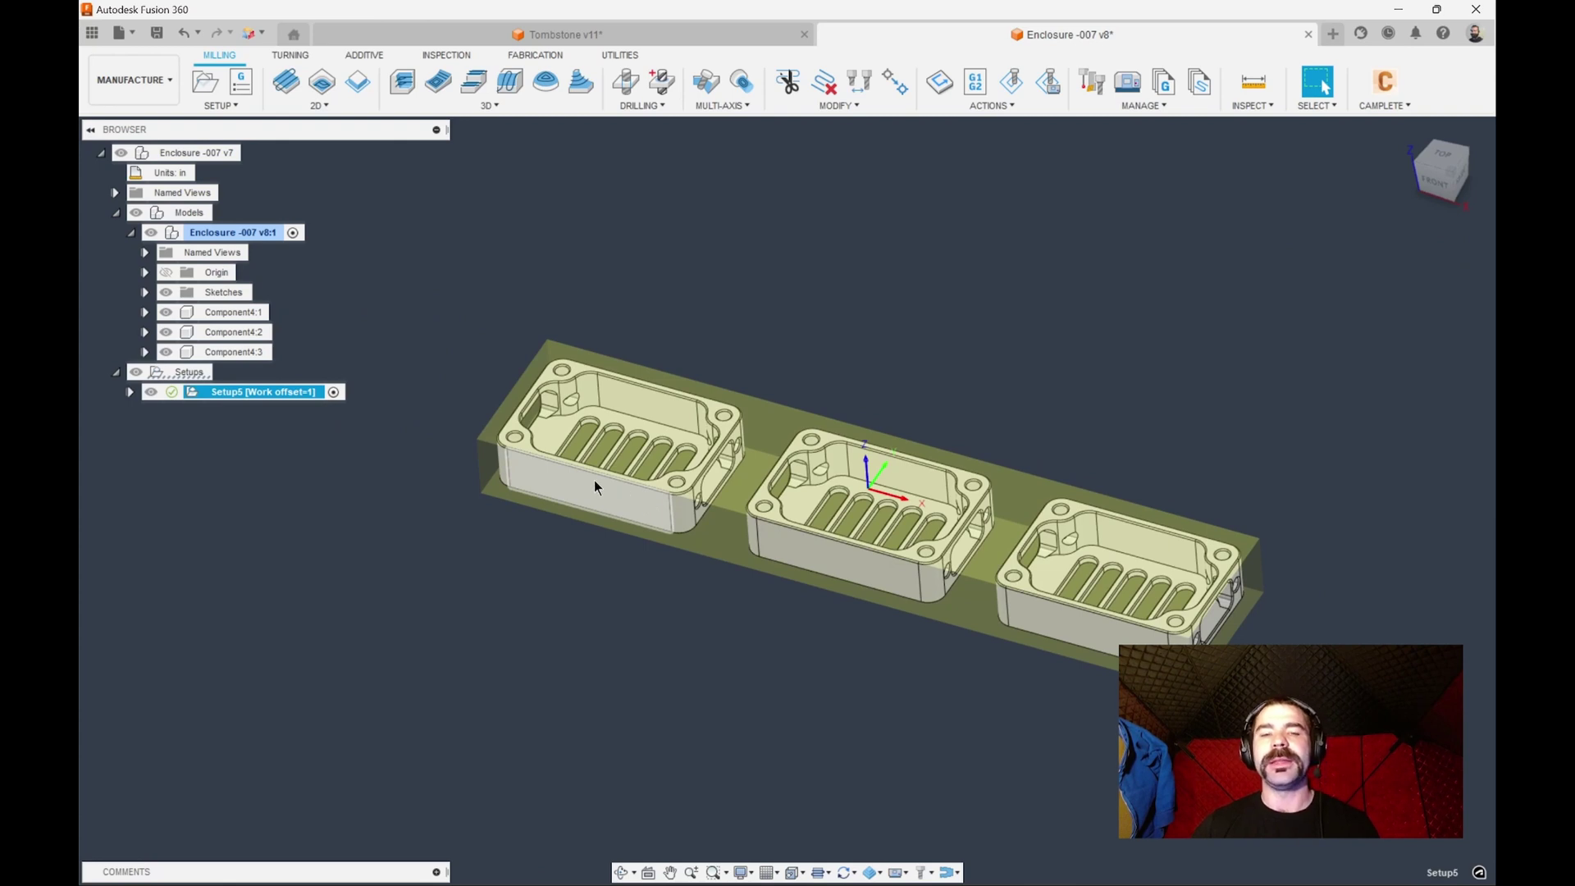
Step: Start a 2D Face operation using tool 39, the Ø2" Face Mill
left_click(130, 233)
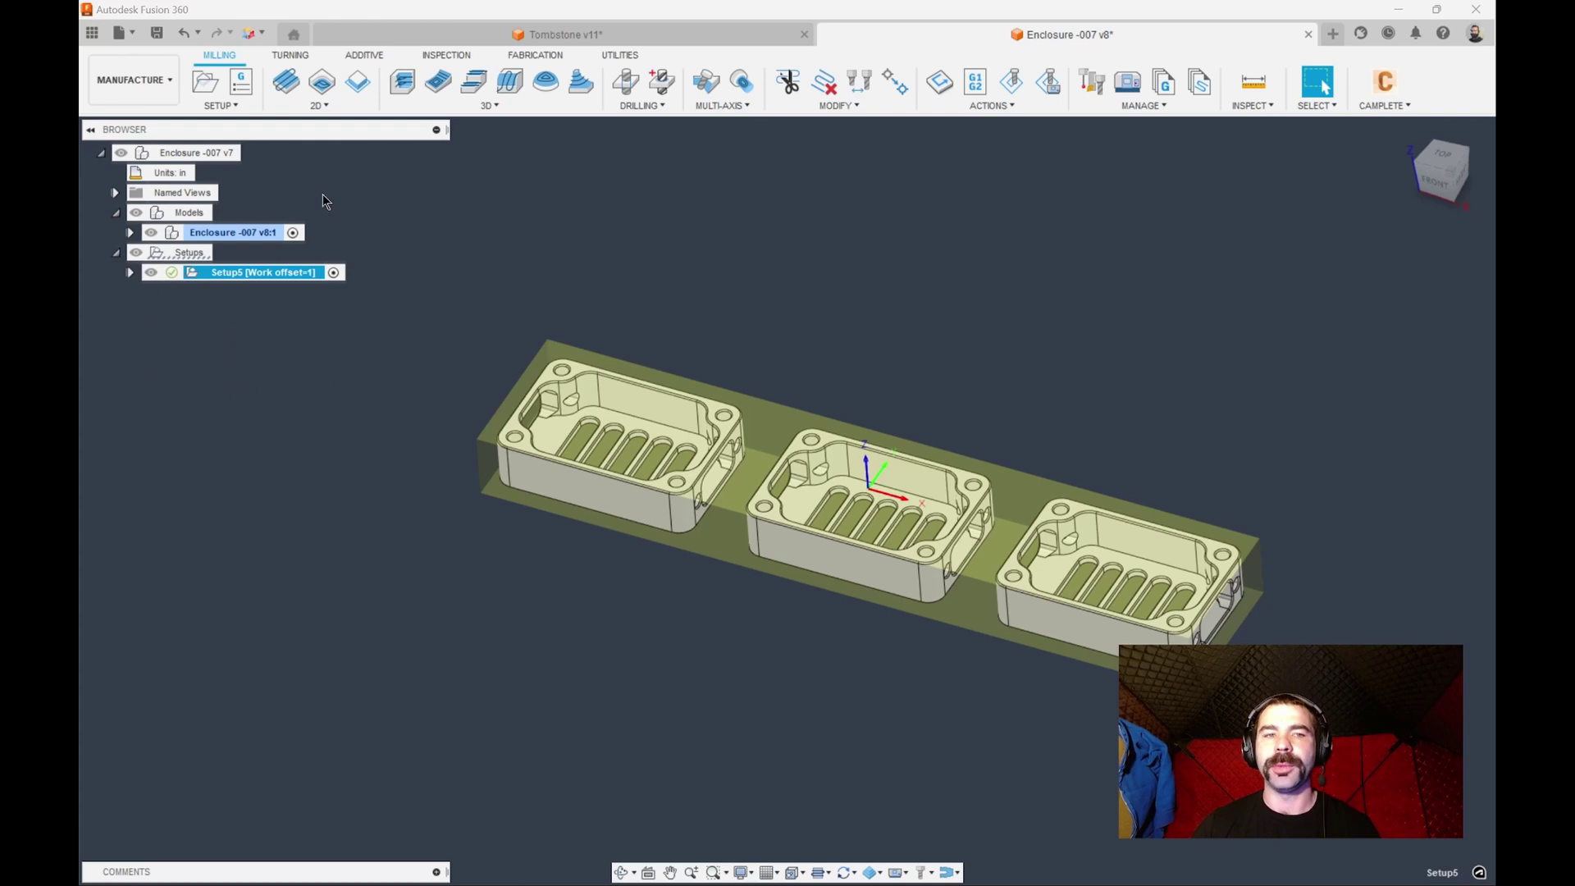
left_click(318, 105)
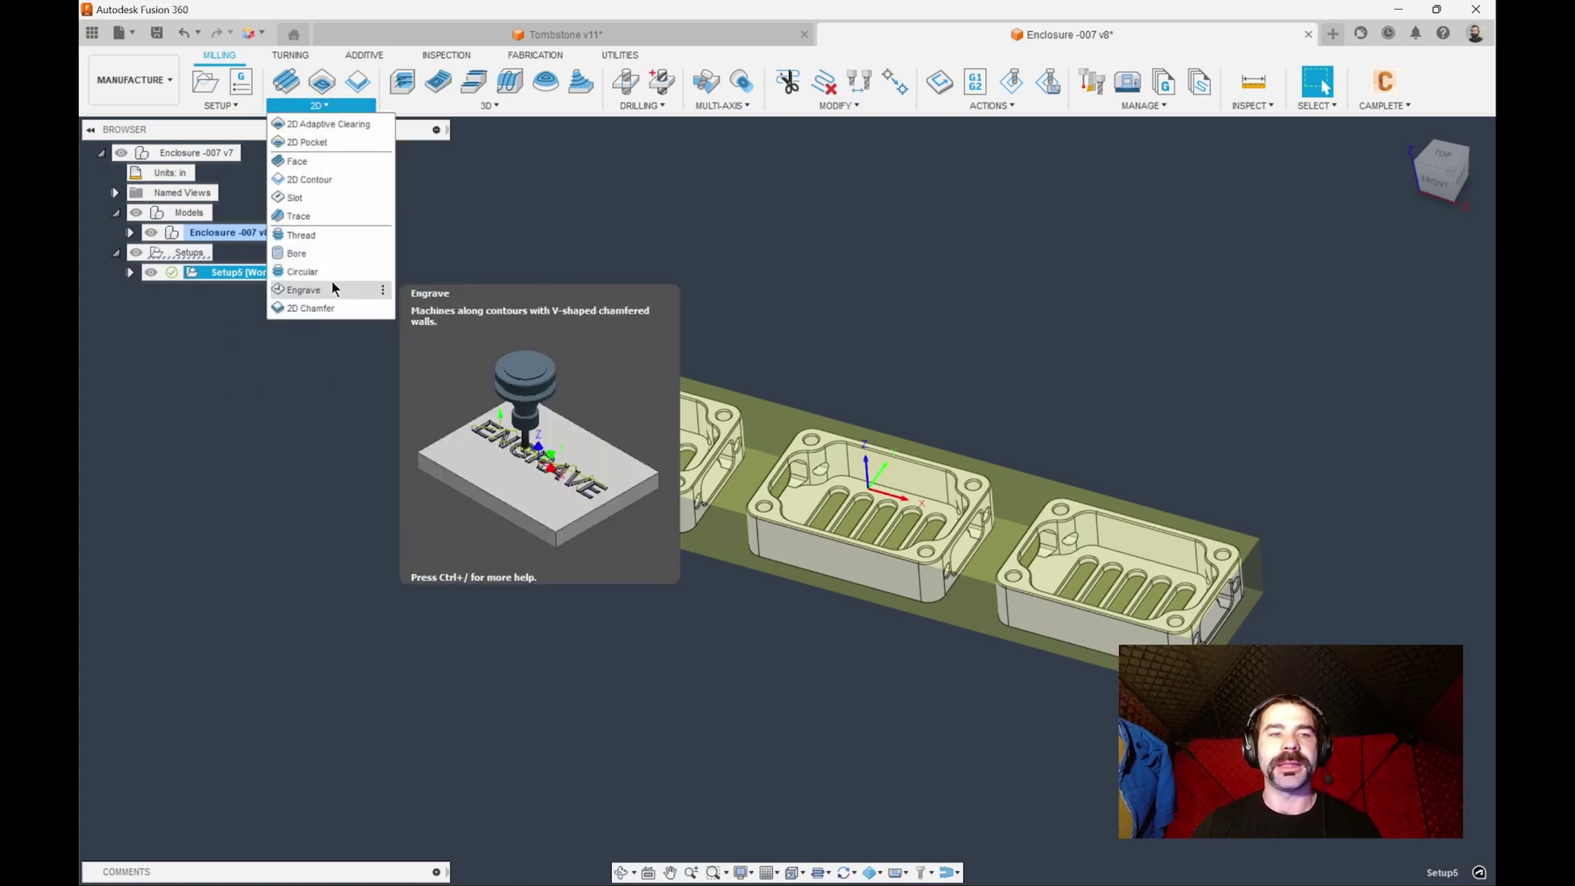
left_click(305, 162)
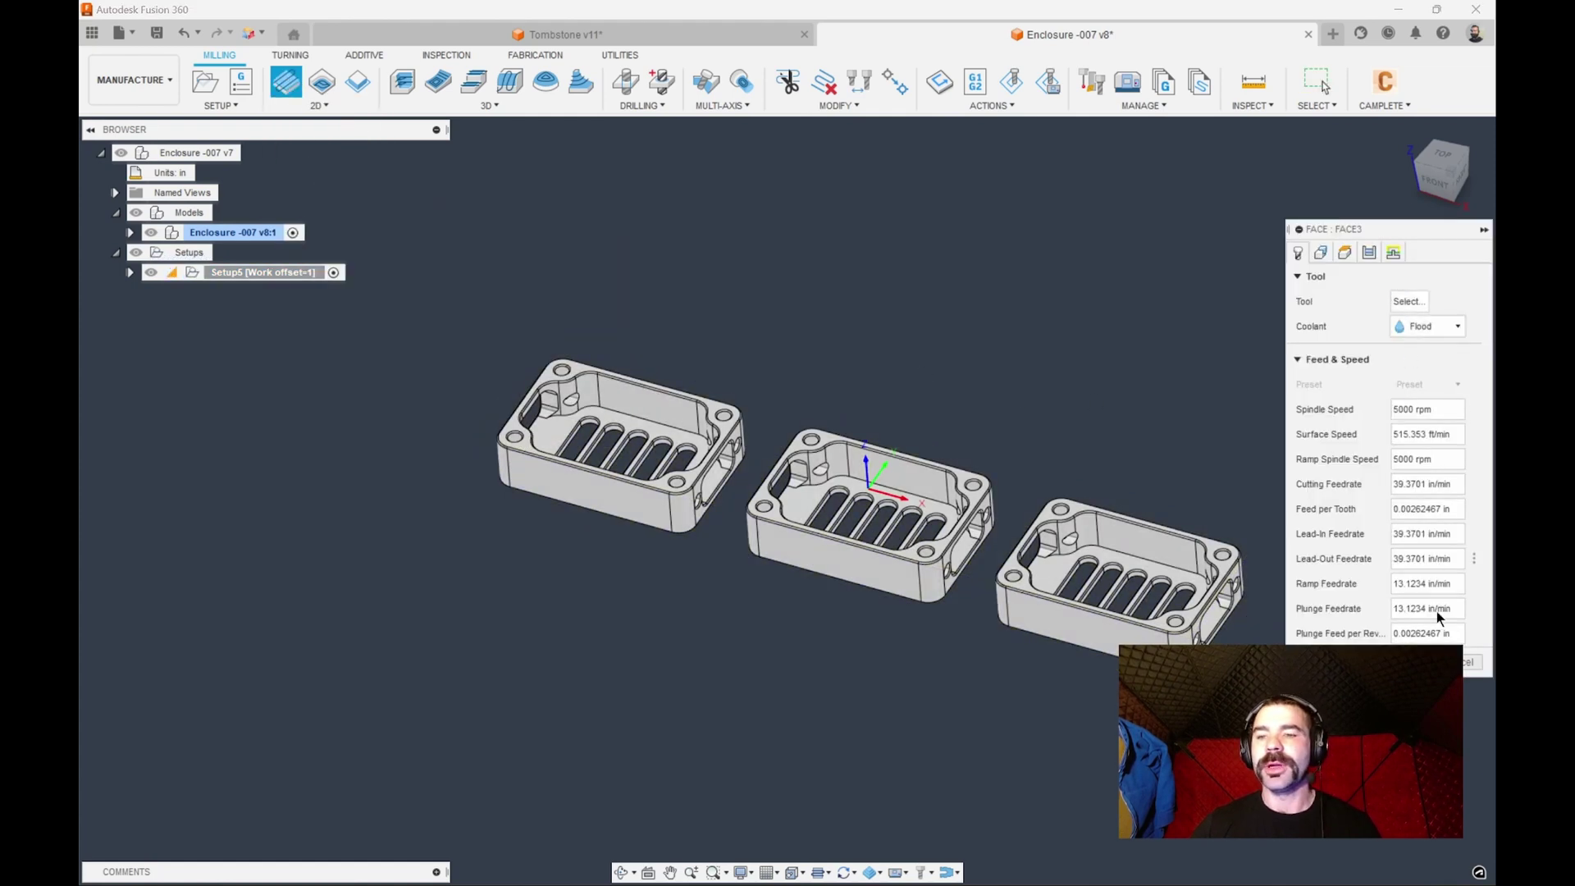
left_click(1408, 301)
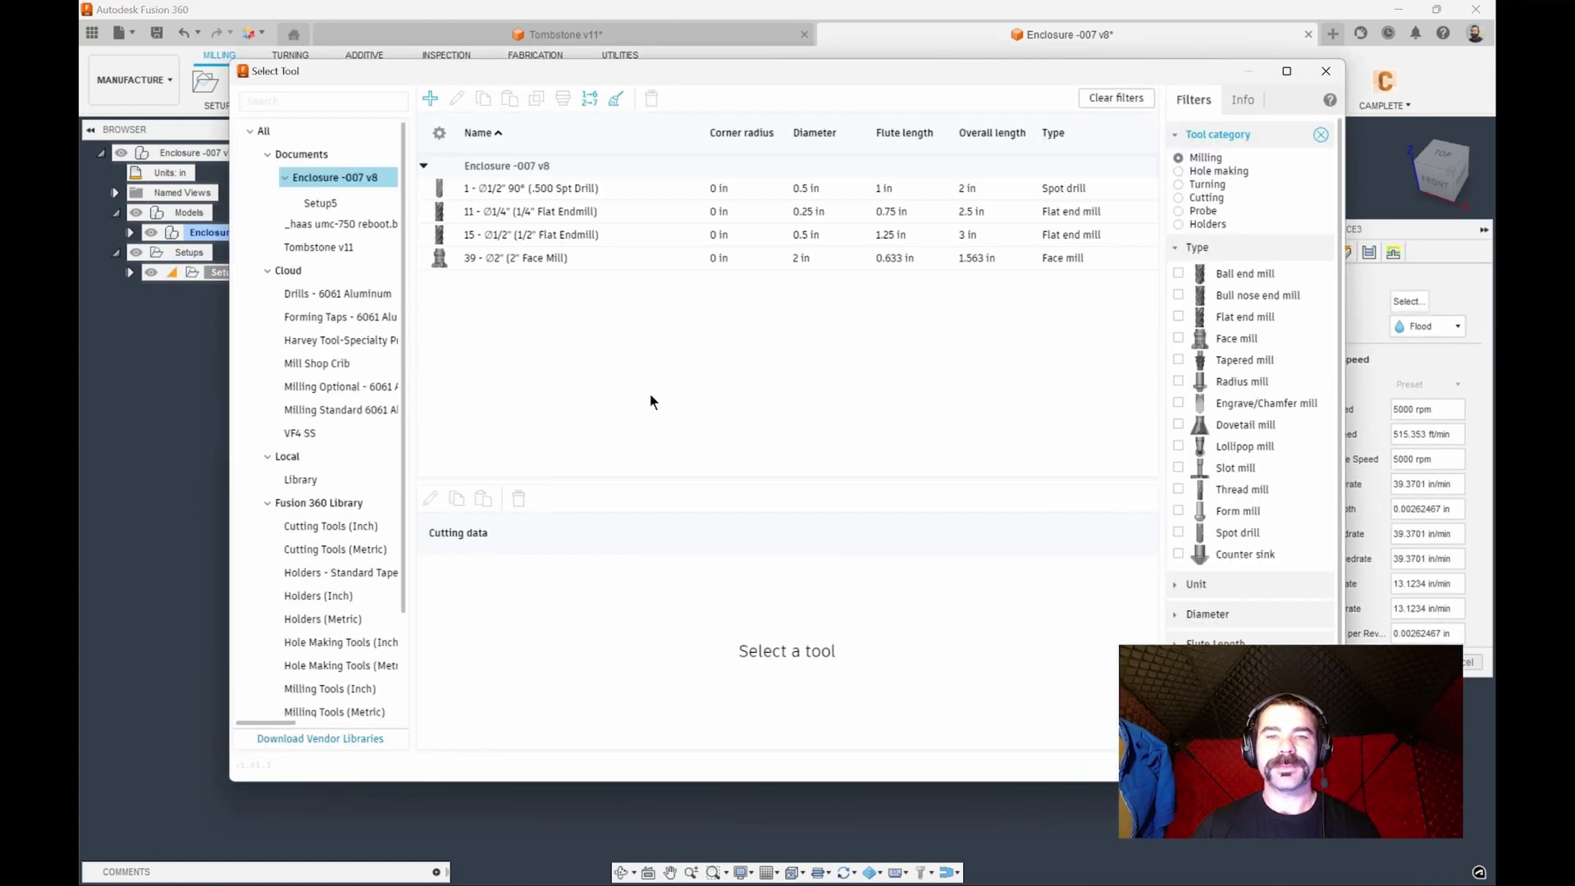
left_click(528, 266)
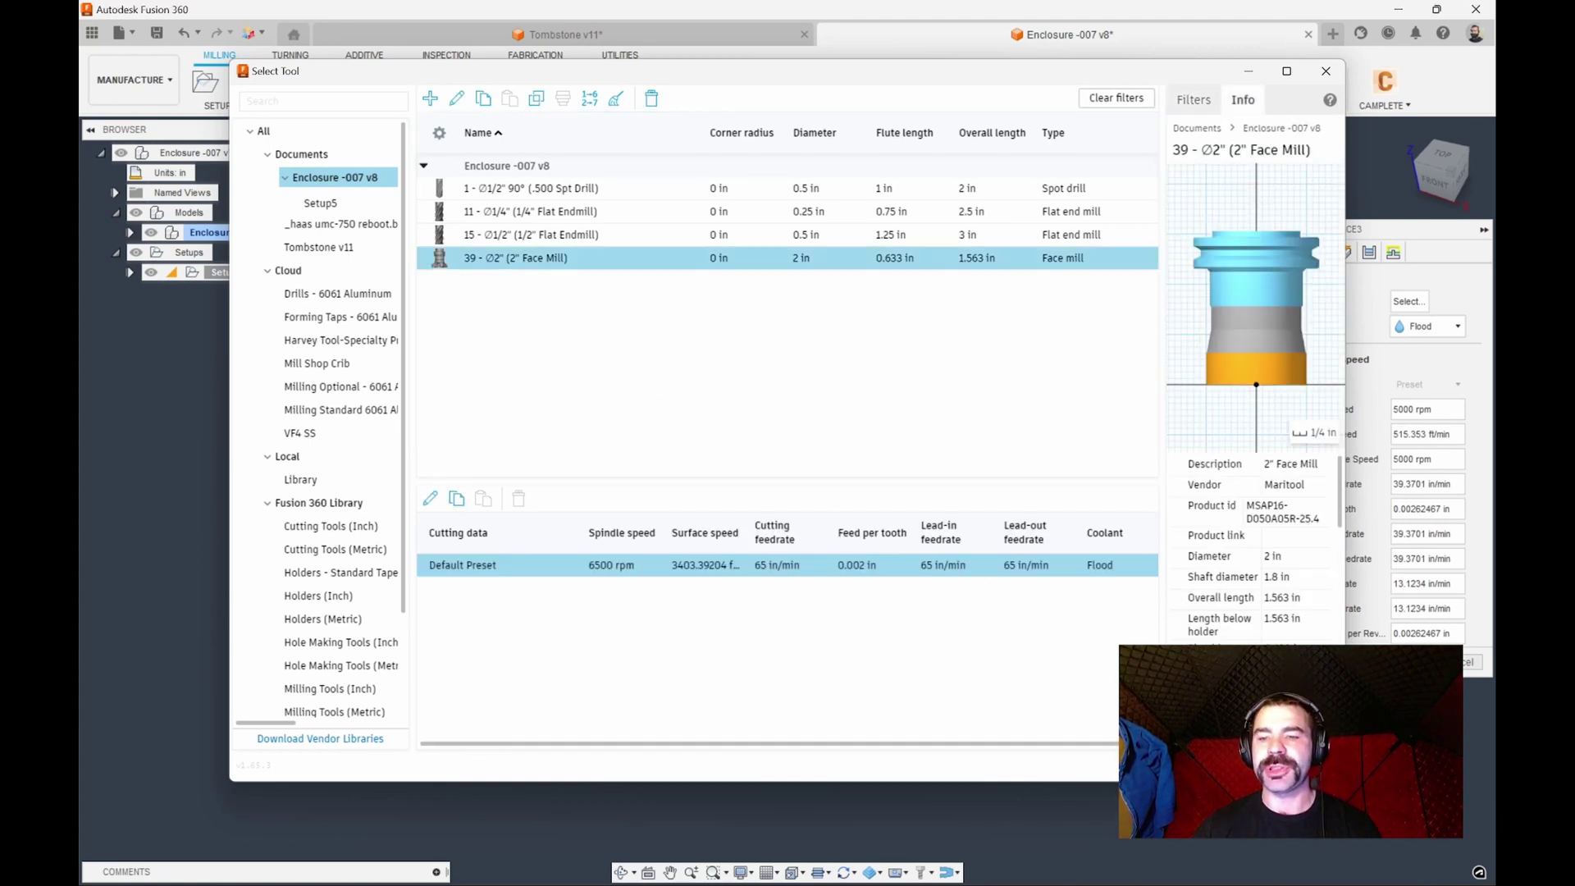
left_click(1234, 762)
Step: Compute the Face3 toolpath and start a 3D Adaptive Clearing operation
left_click(1414, 687)
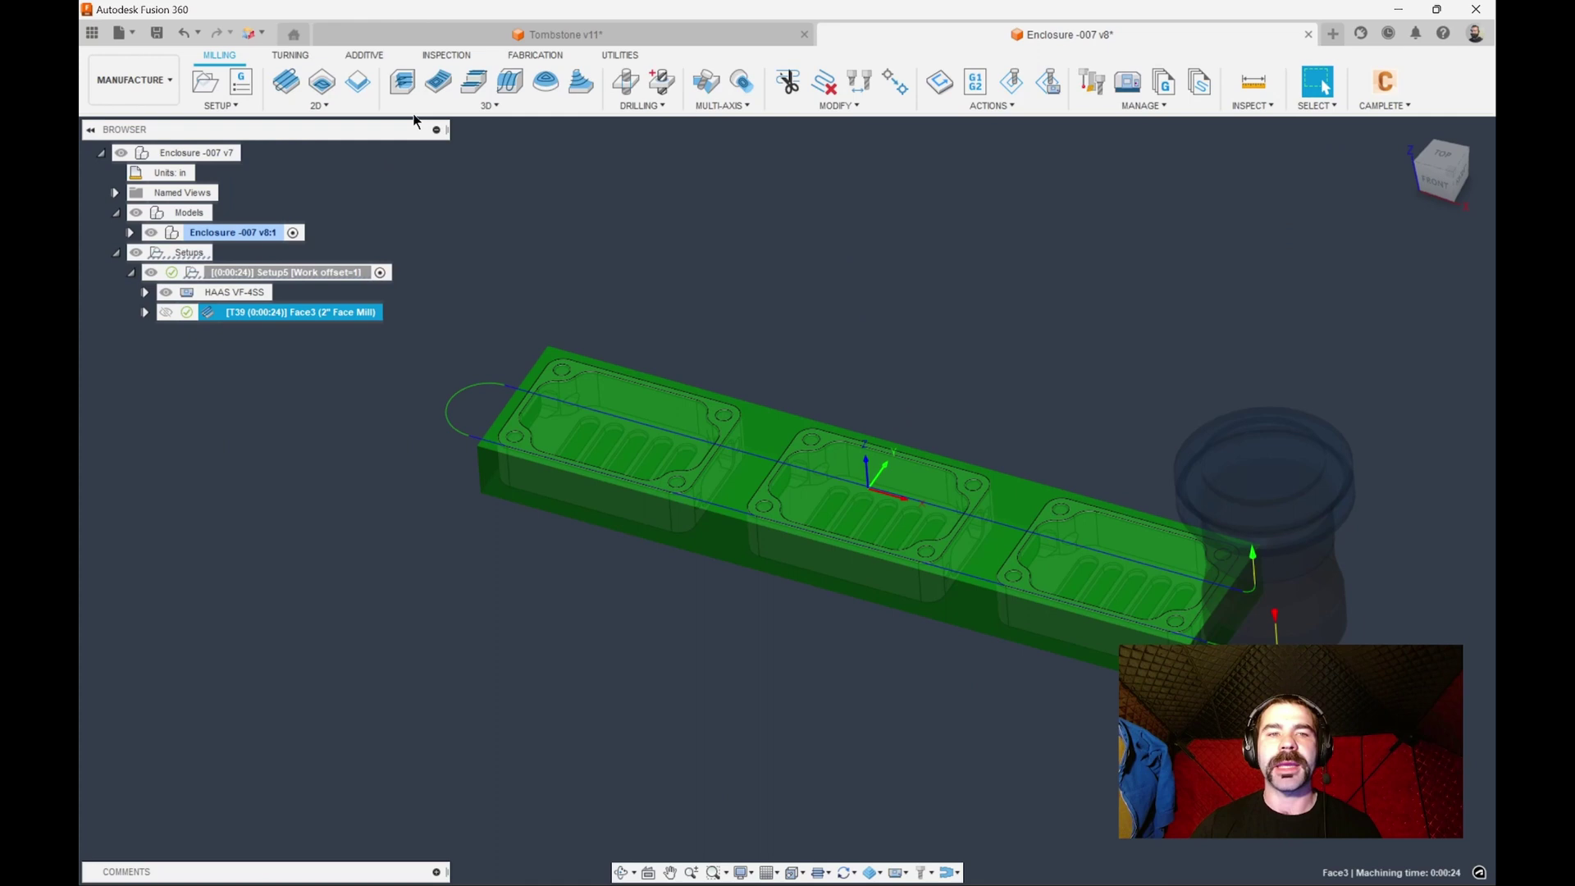
left_click(403, 83)
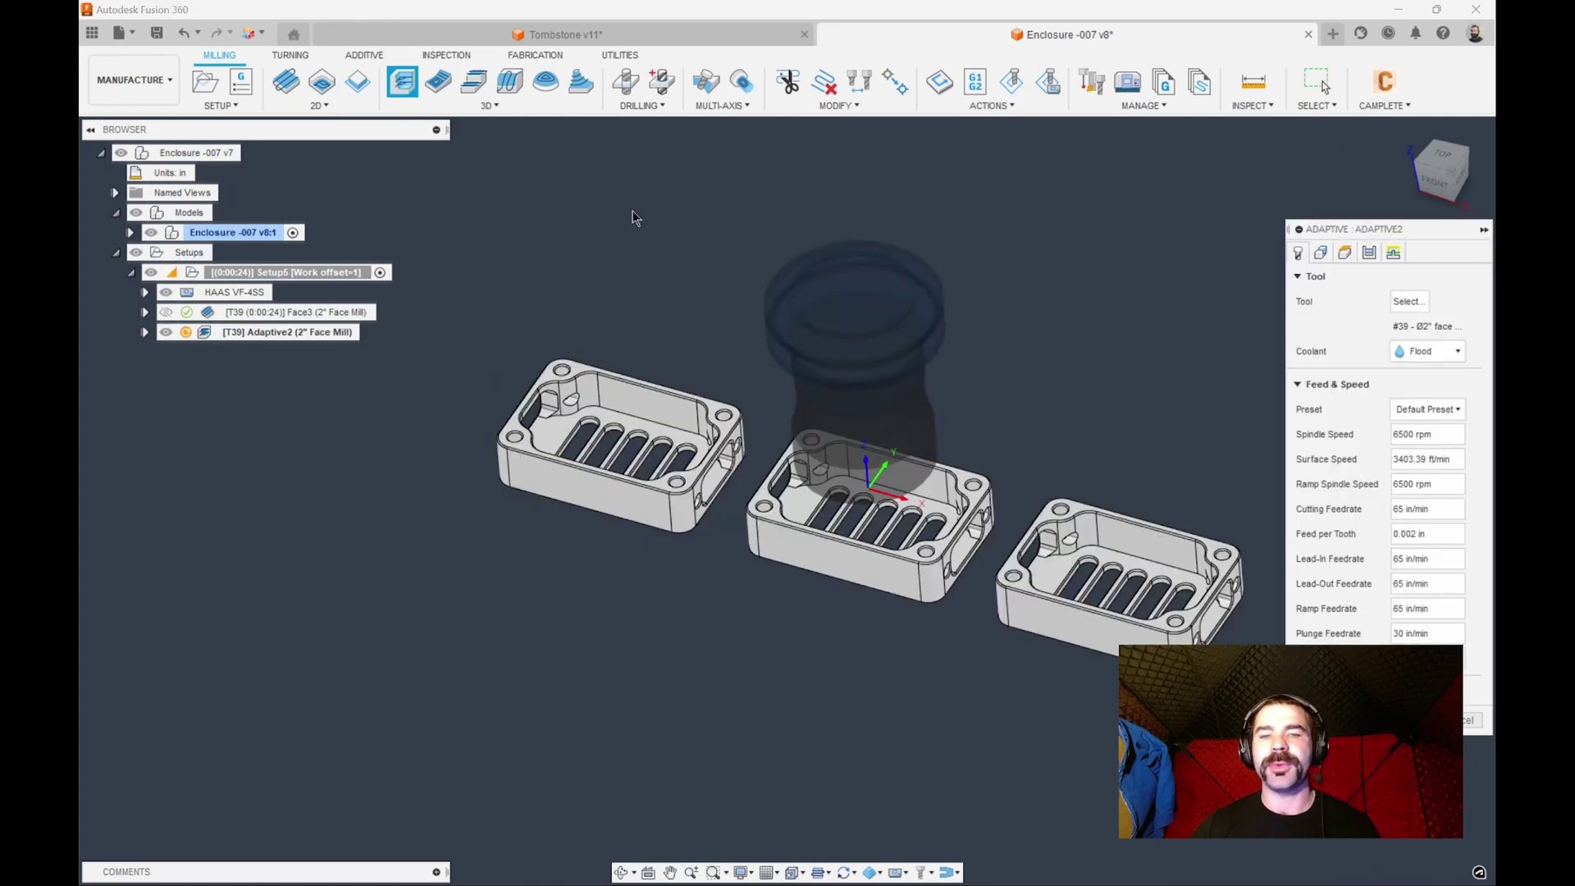
left_click(1321, 254)
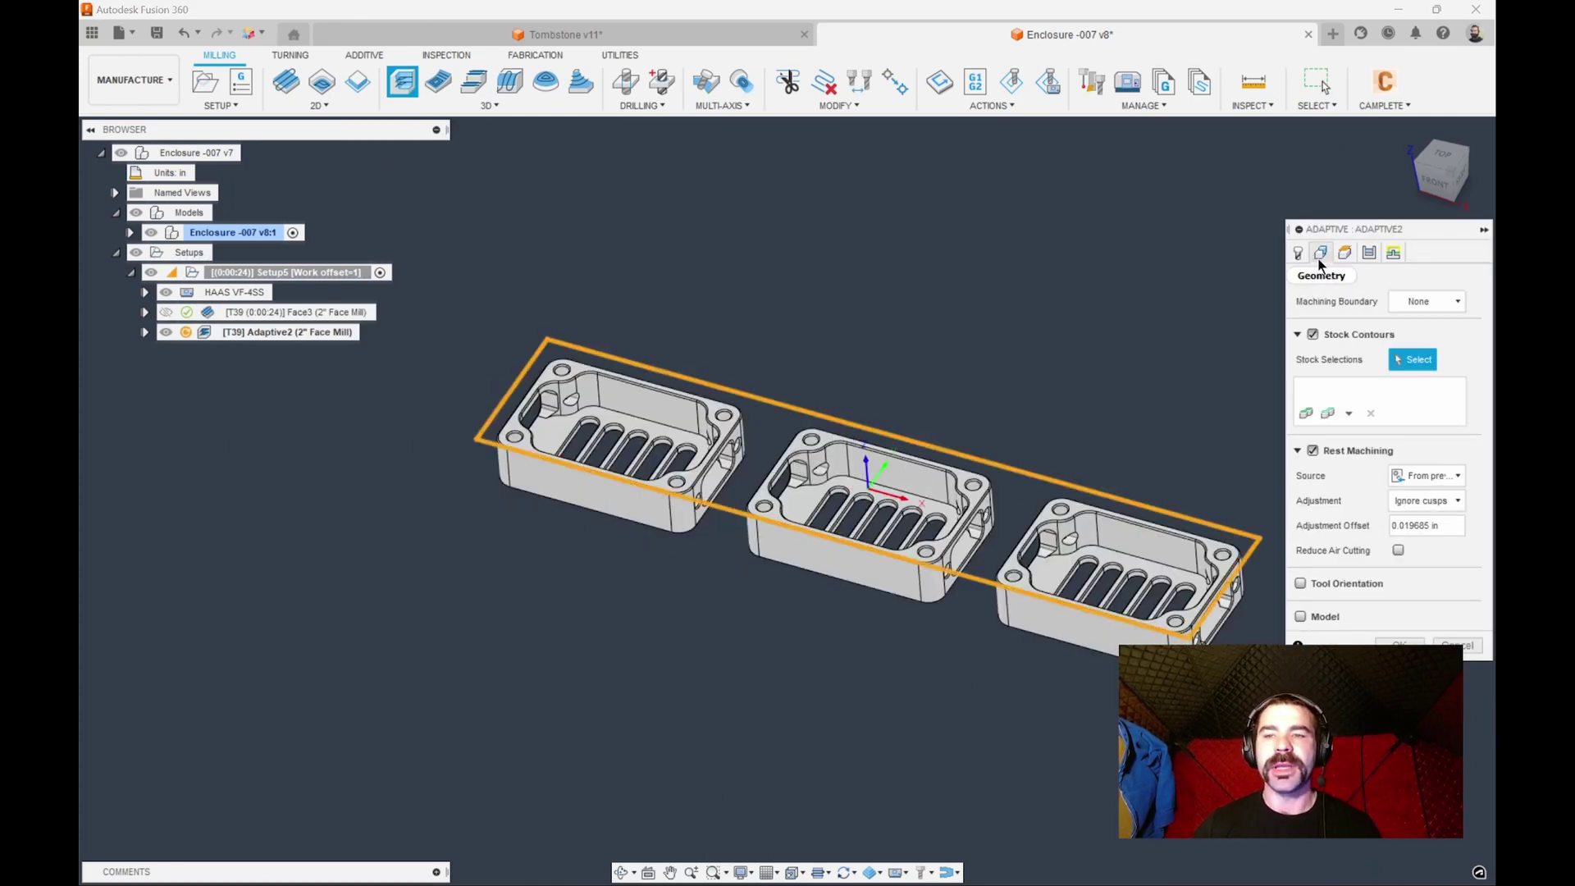
left_click(1298, 253)
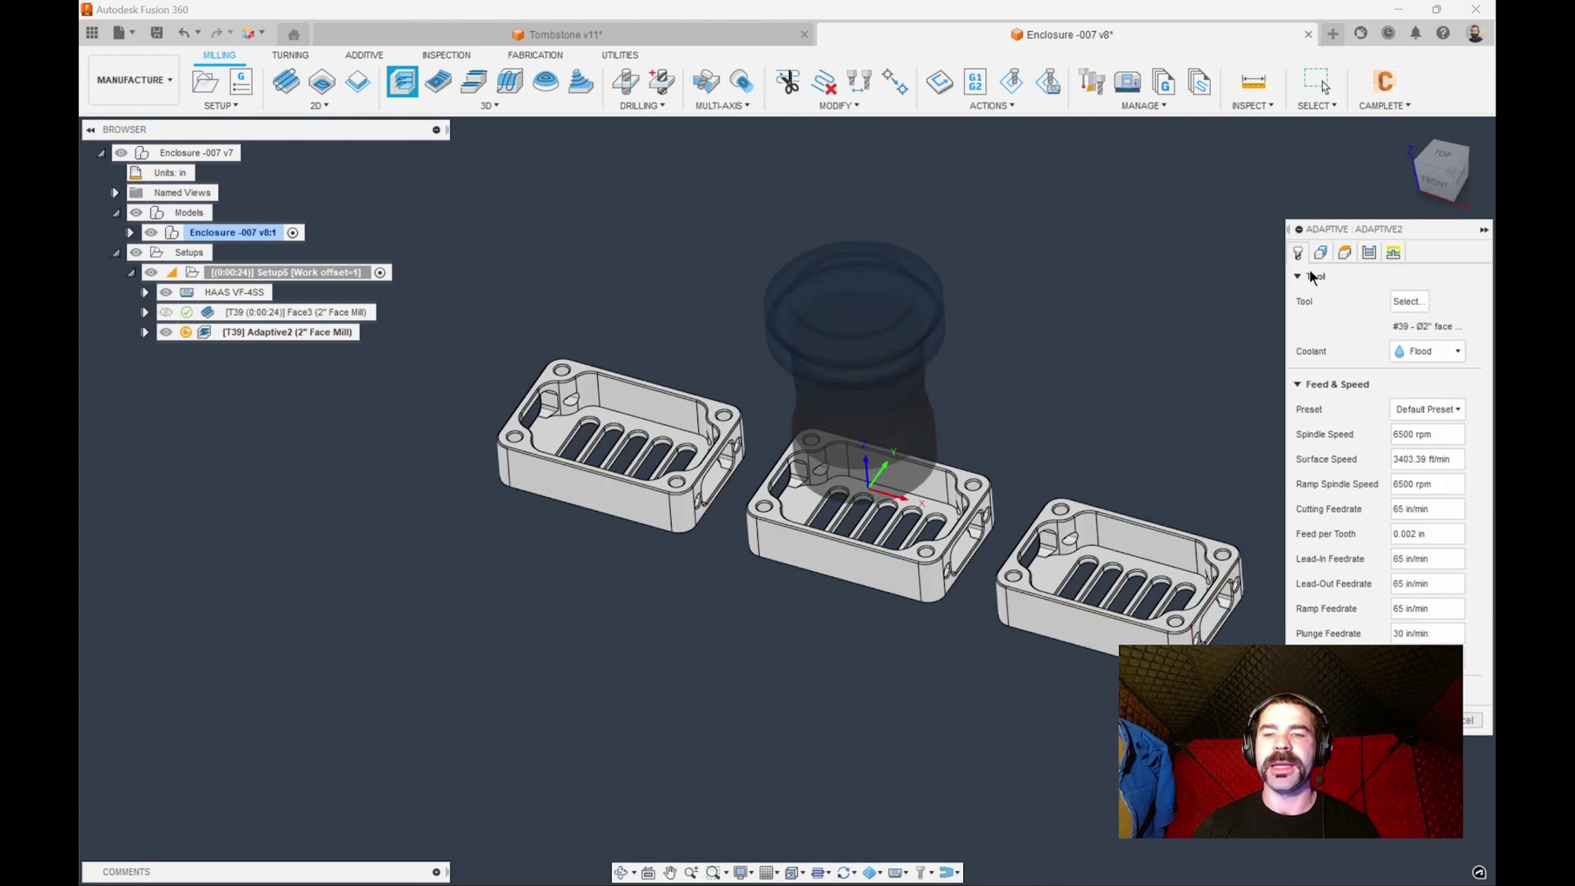
Step: Give Adaptive2 the tool 15 1/2" flat endmill with Aluminum - Roughing preset, compute it, inspect
left_click(1408, 301)
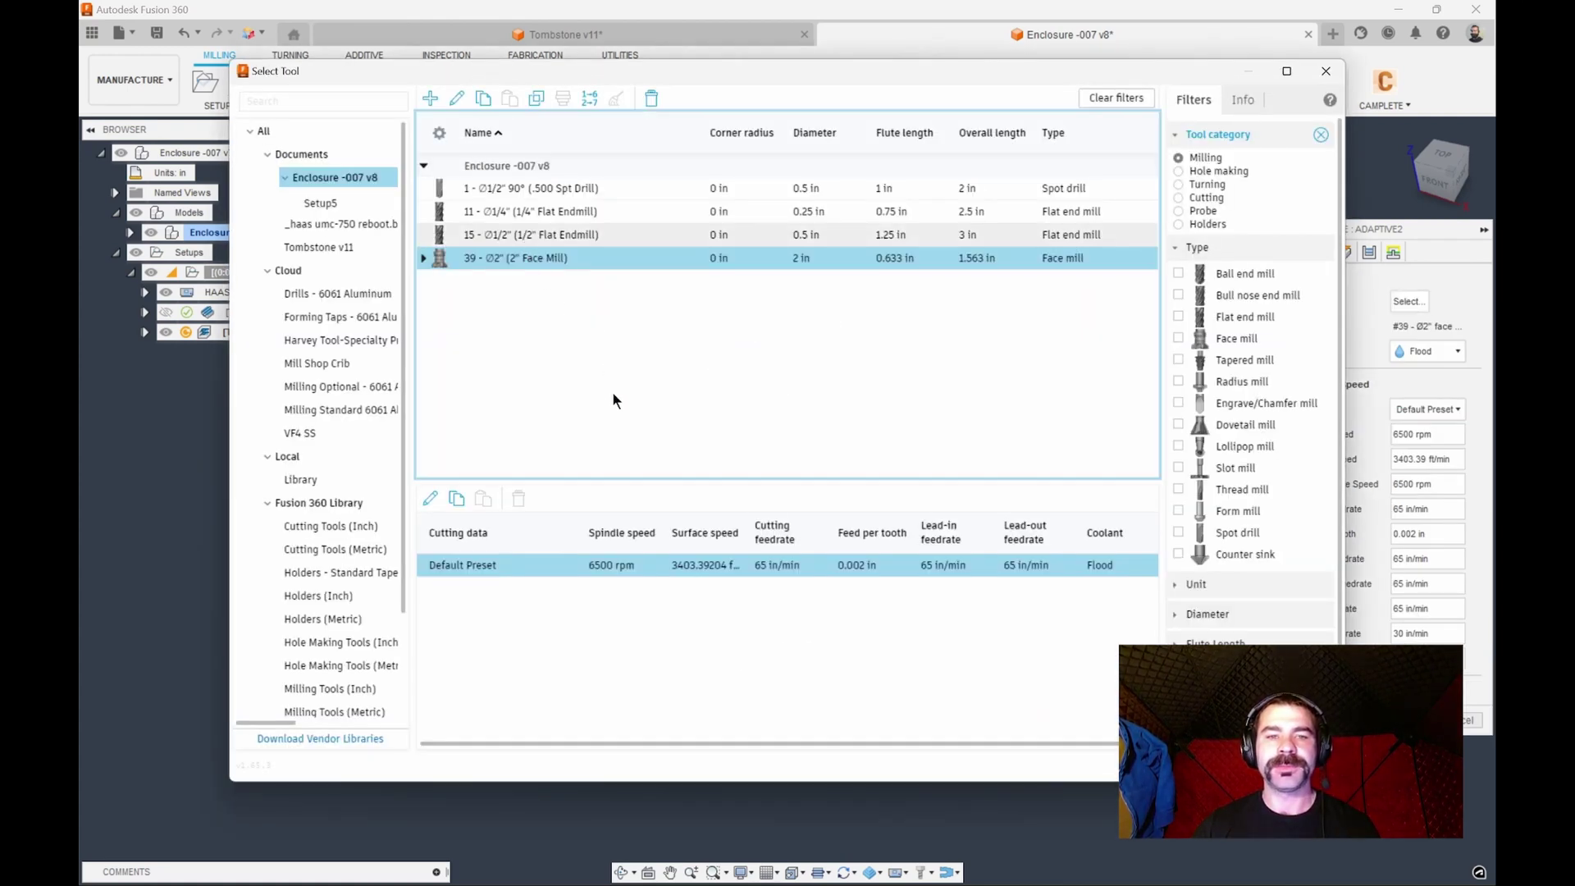
key("Up")
left_click(480, 611)
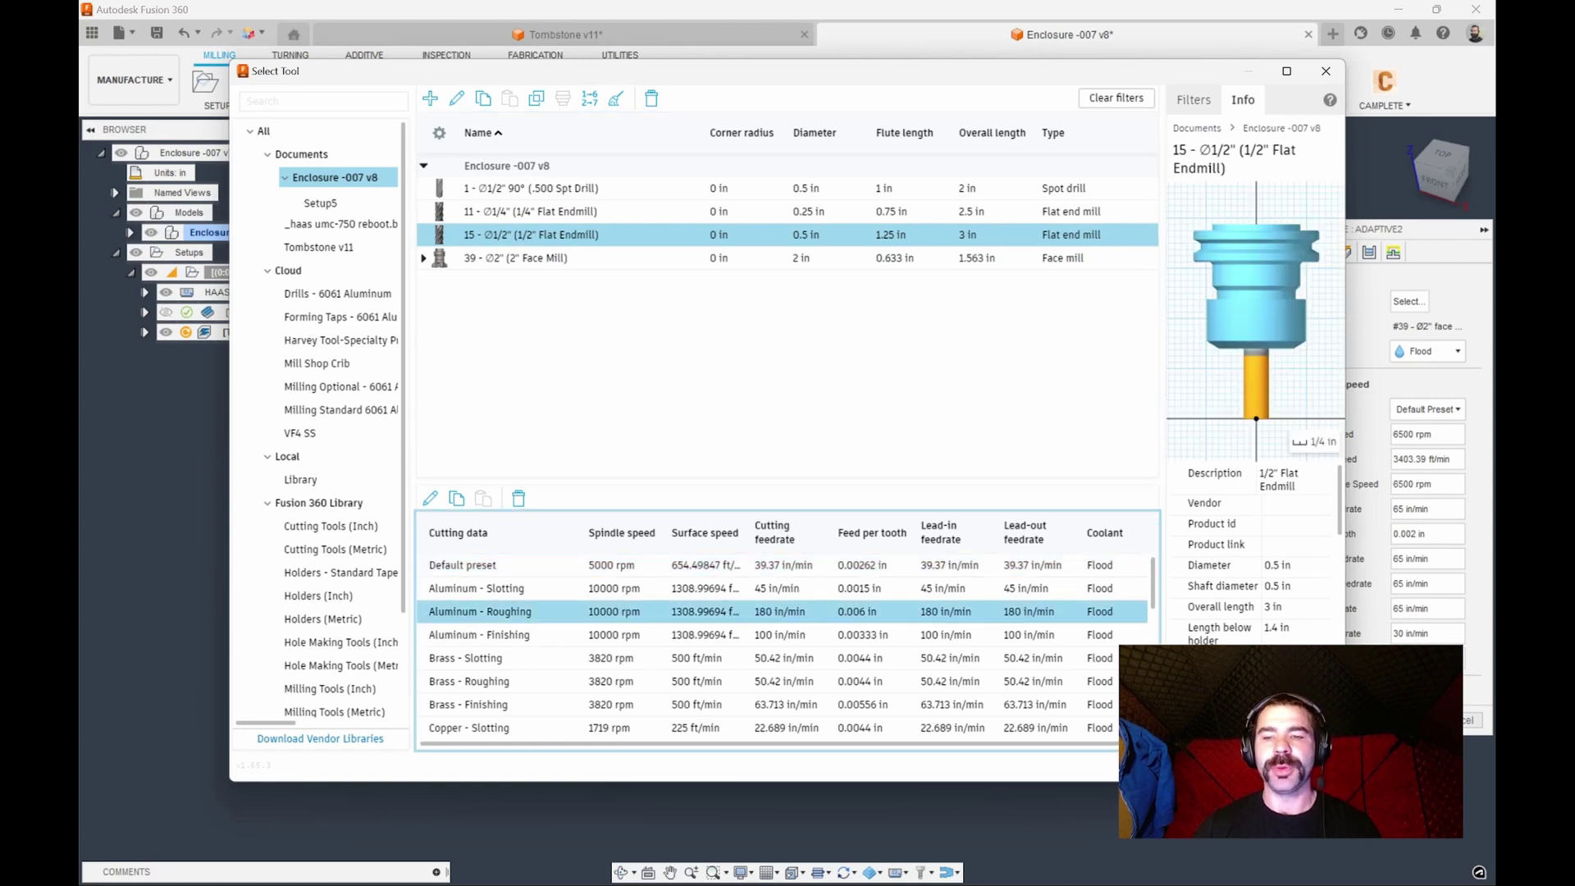
key("Return")
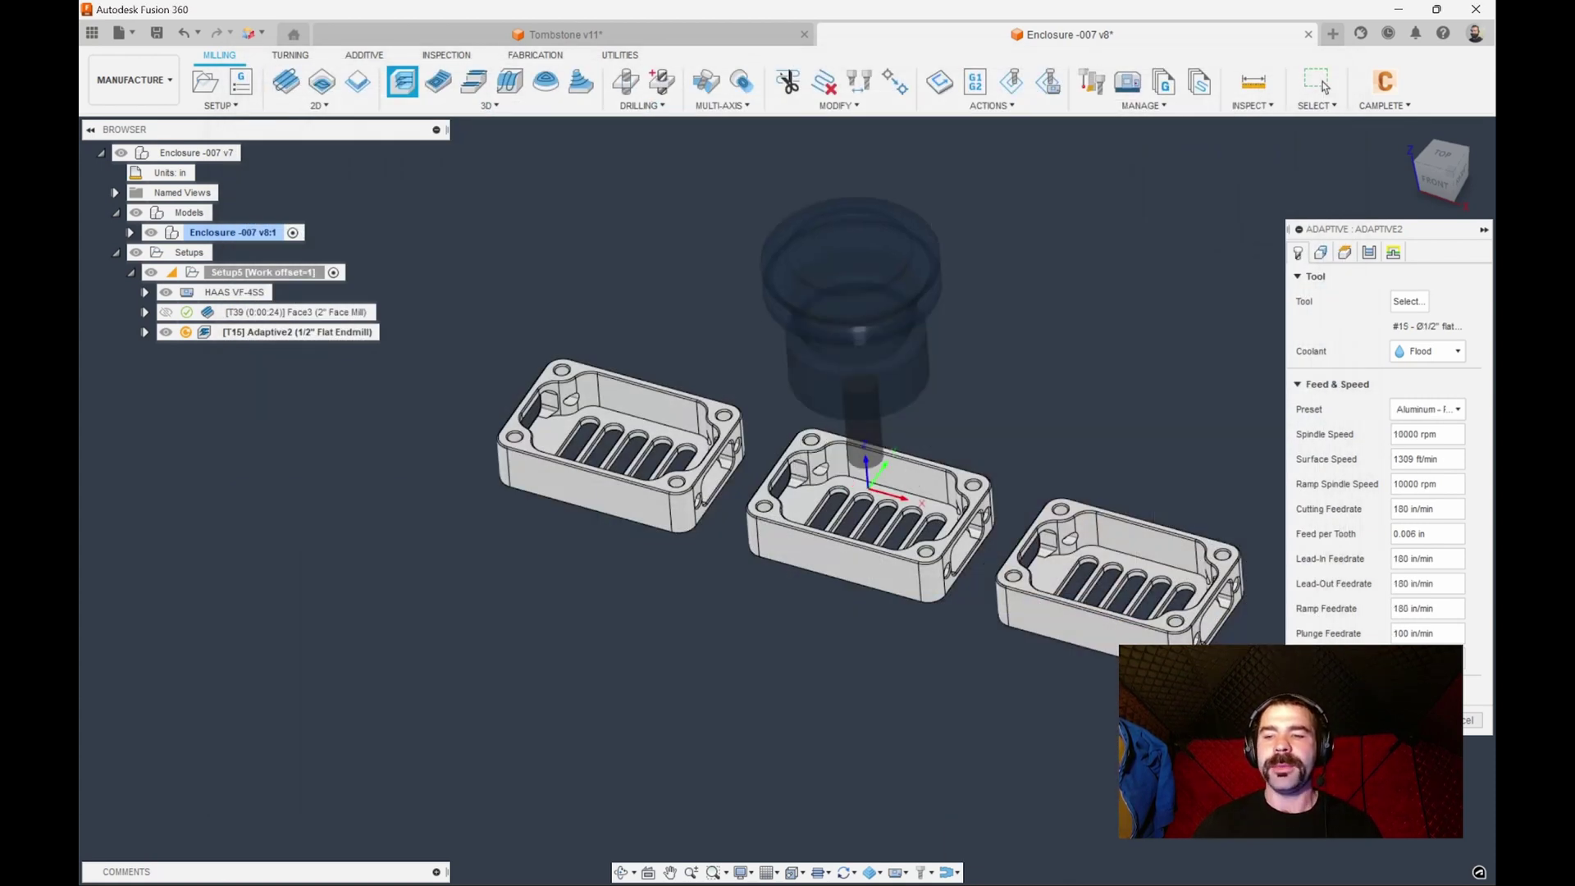
left_click(1423, 719)
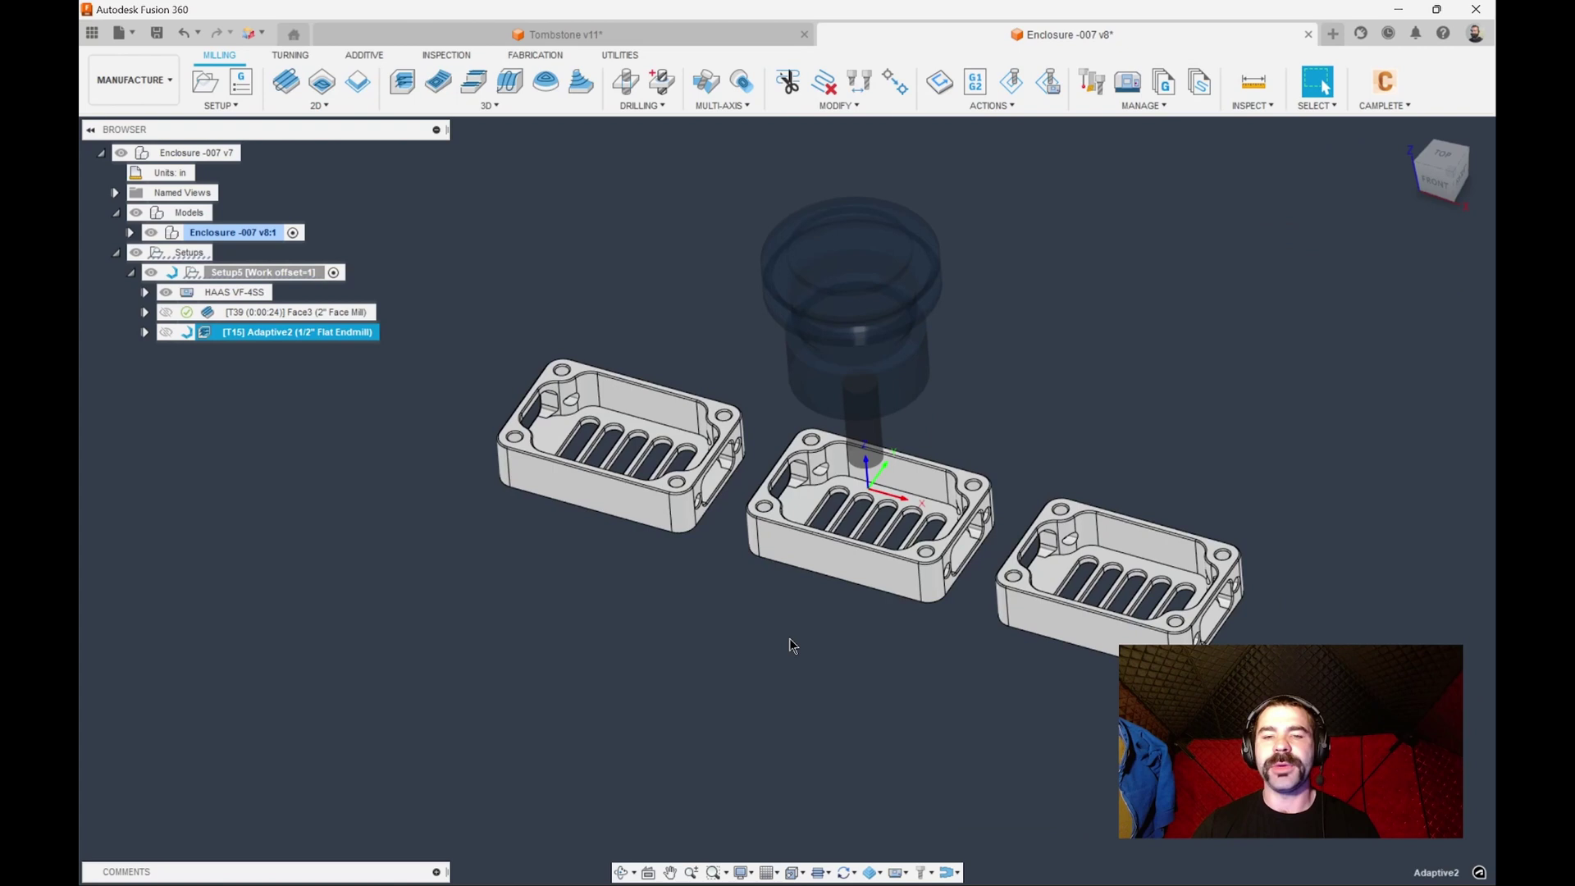
mouse_move(789, 627)
middle_mouse_down("shift")
mouse_move(789, 586)
mouse_move(794, 627)
middle_mouse_up("shift")
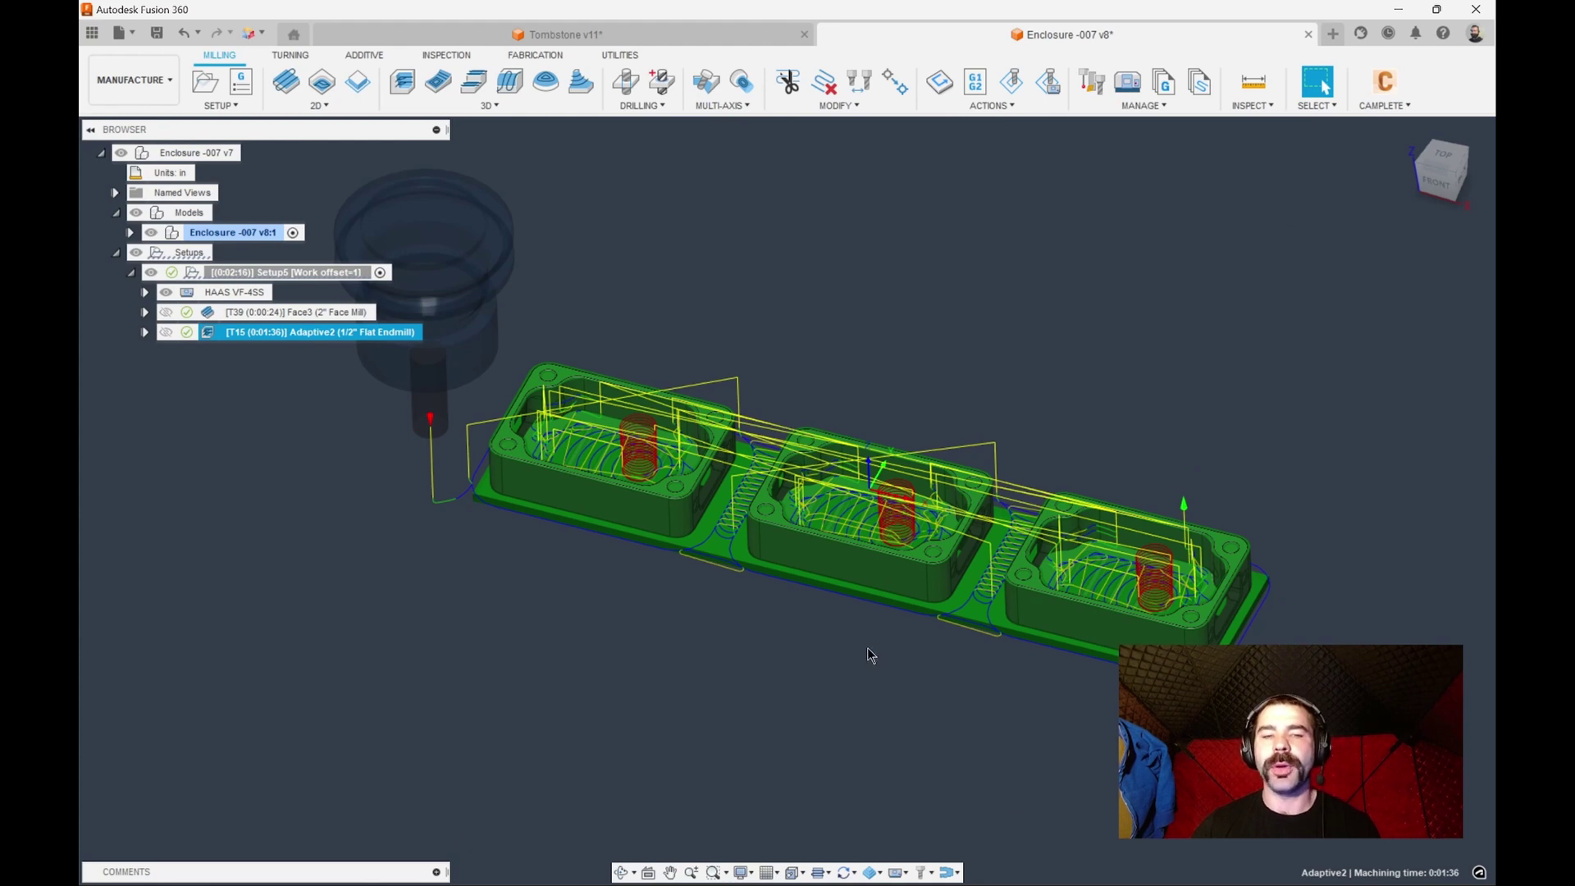
scroll(465, 435, "up", 5)
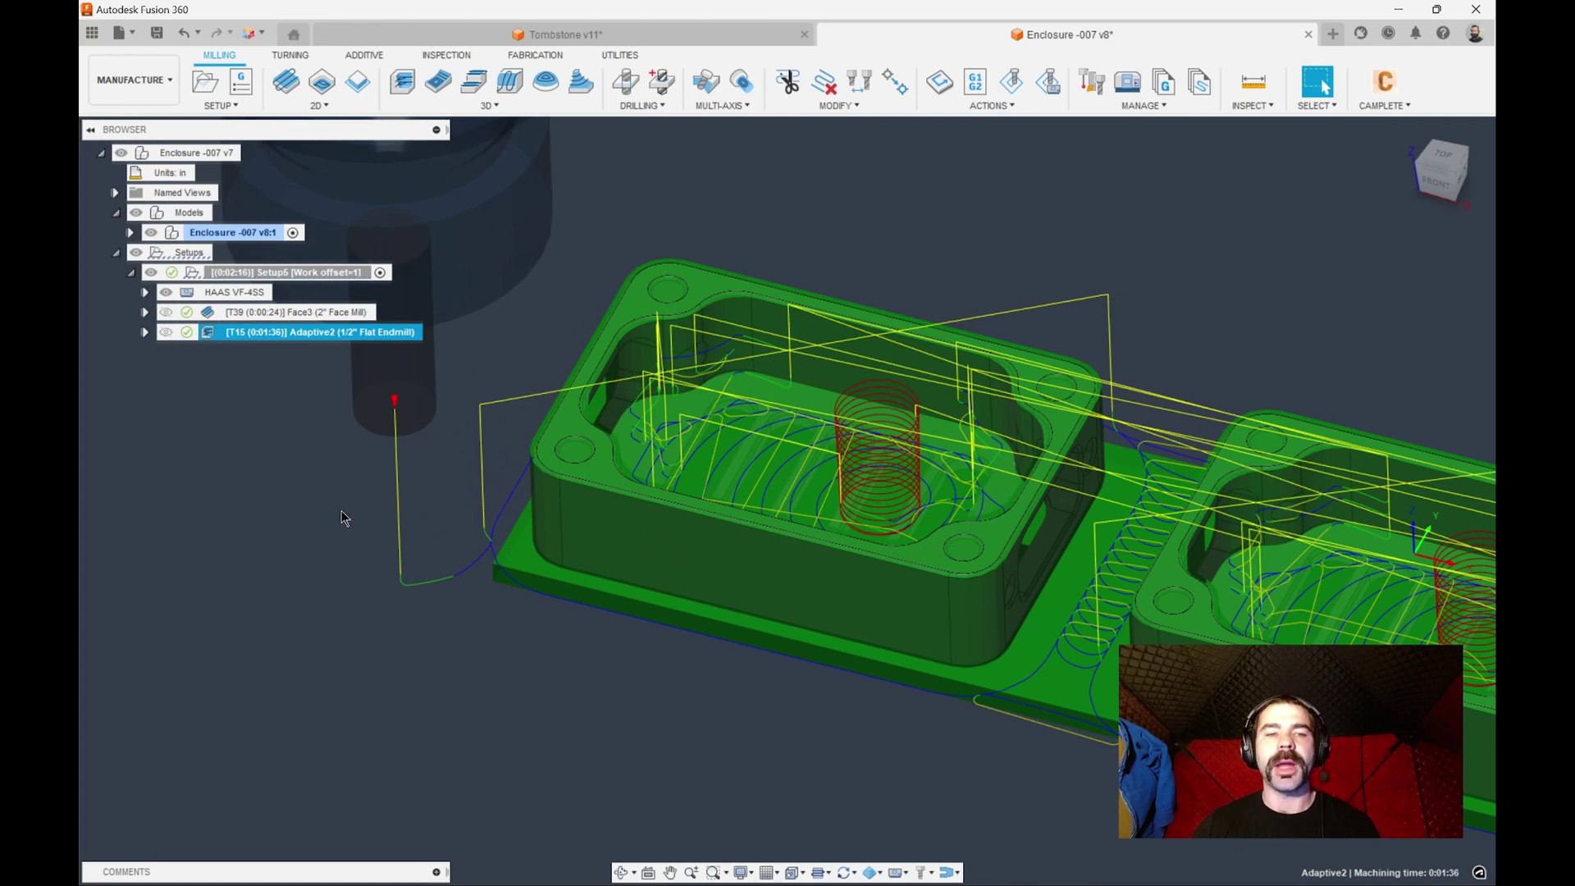
Step: Create a new operation pattern, Pattern2, set to Component pattern type
left_click(223, 108)
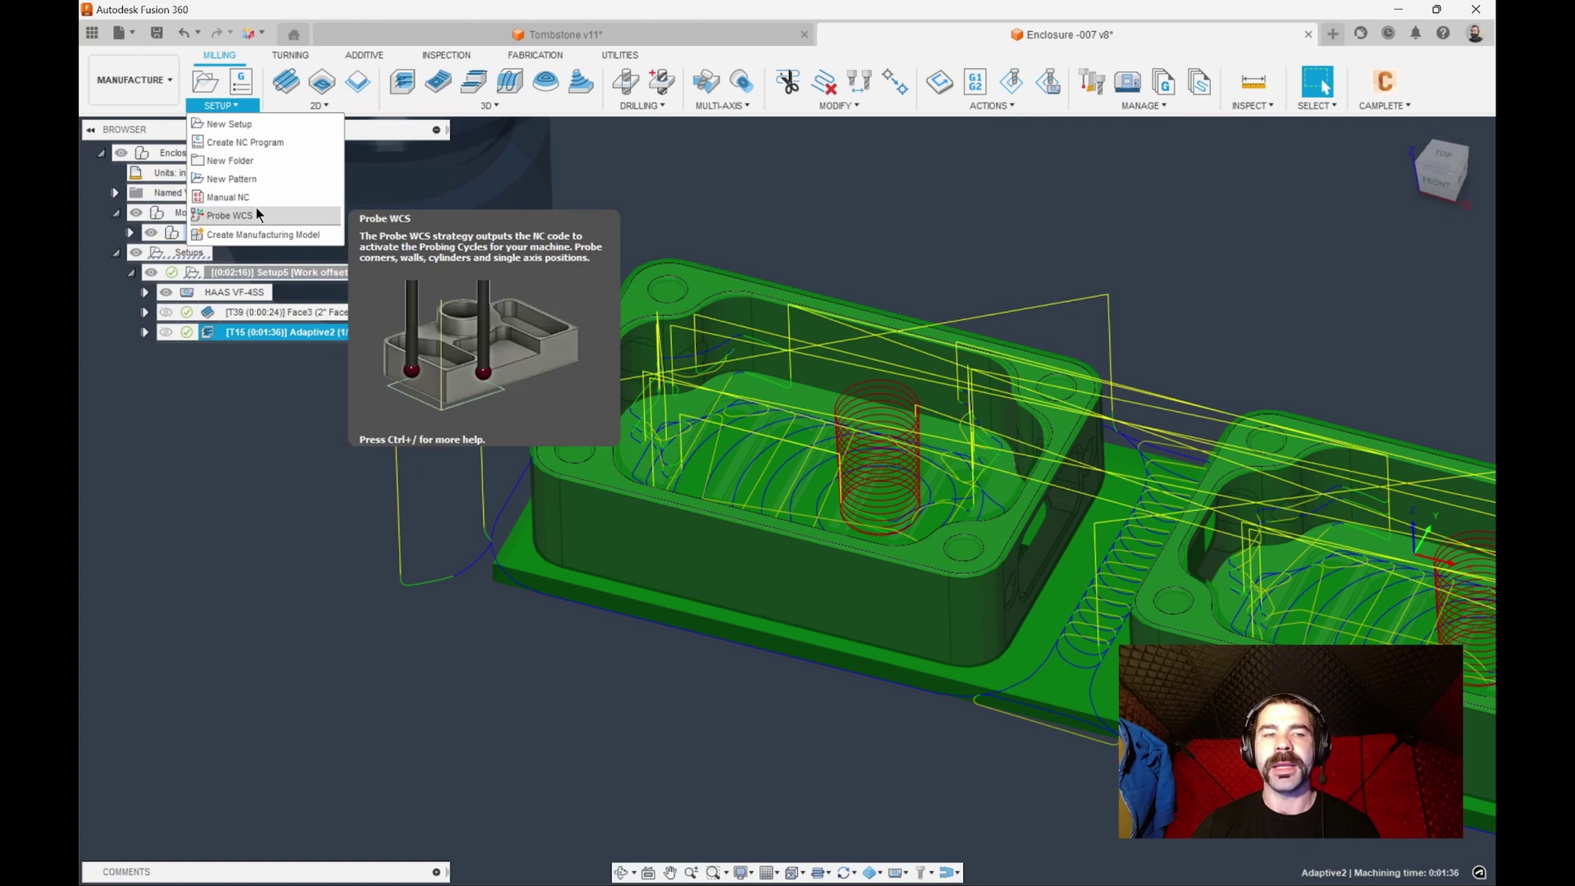
left_click(254, 180)
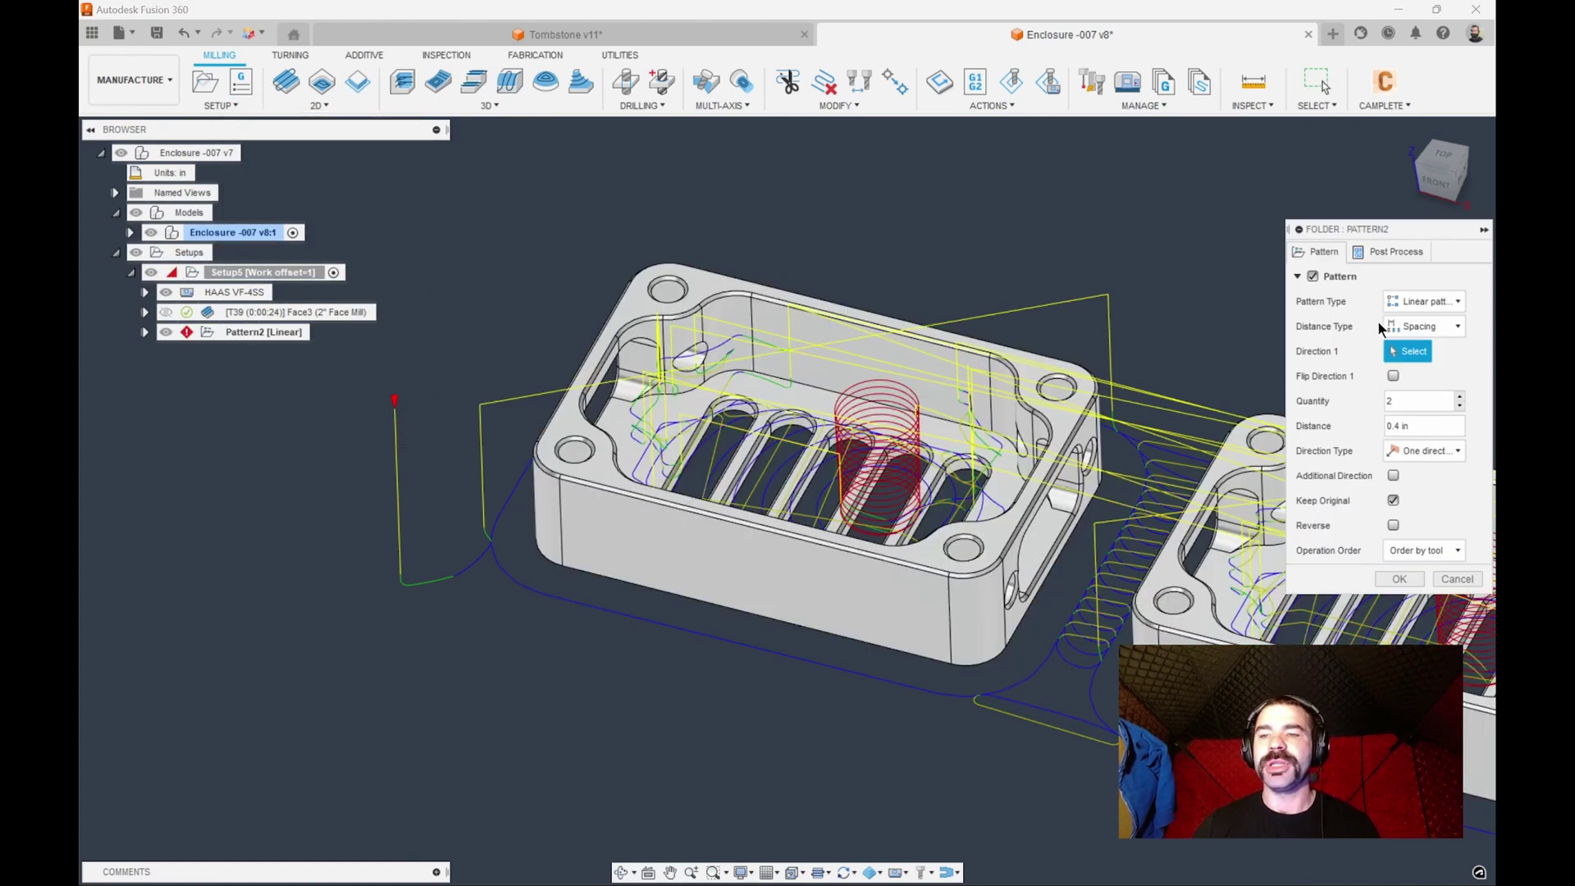
left_click(1427, 301)
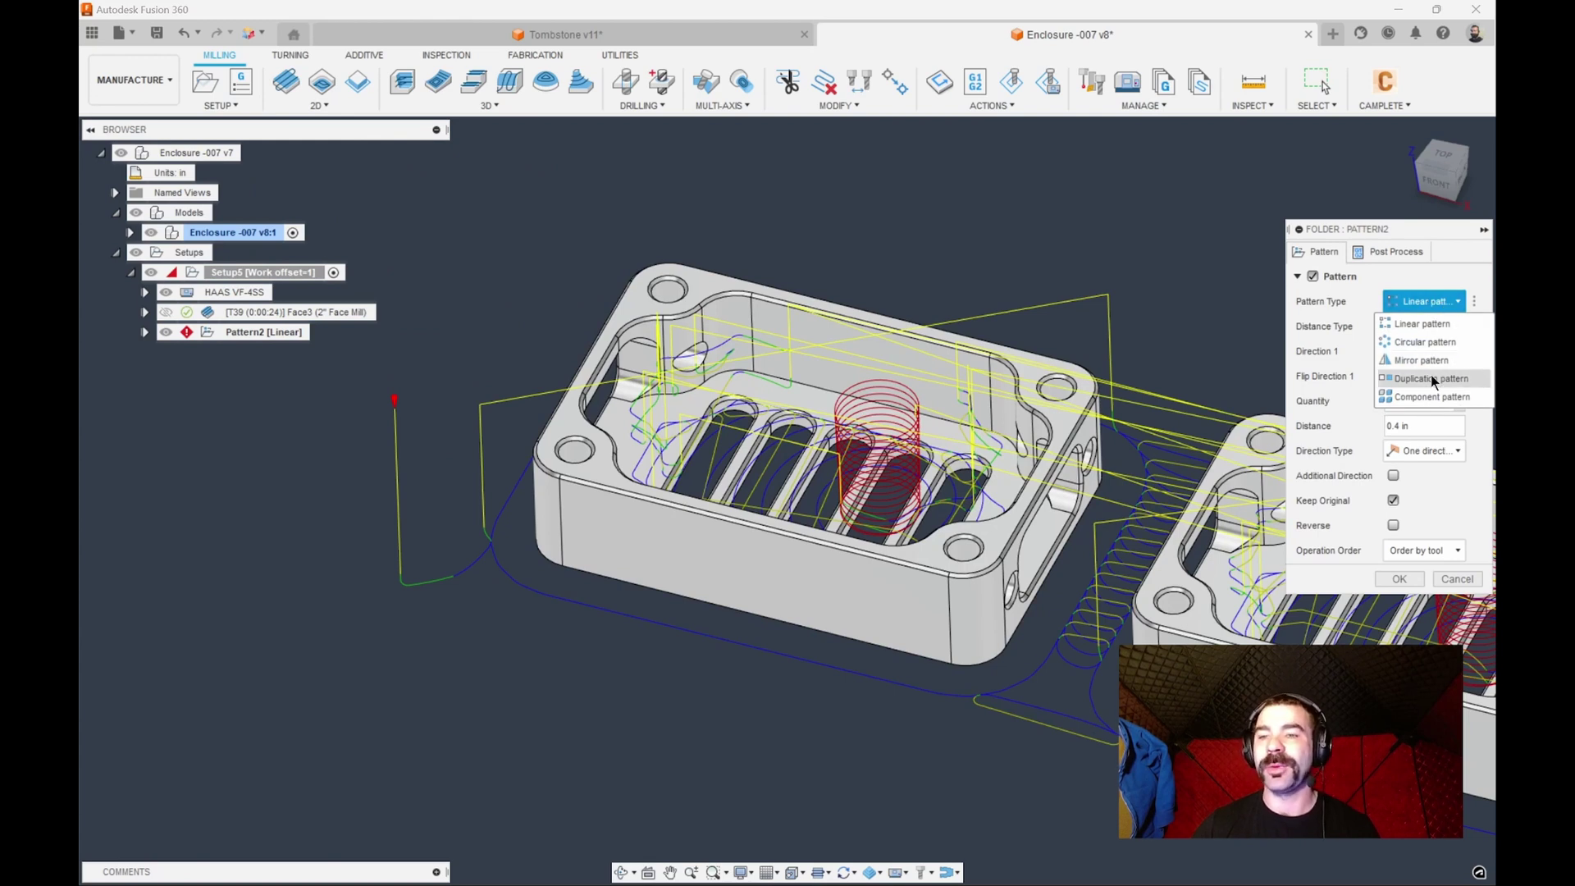
left_click(1420, 397)
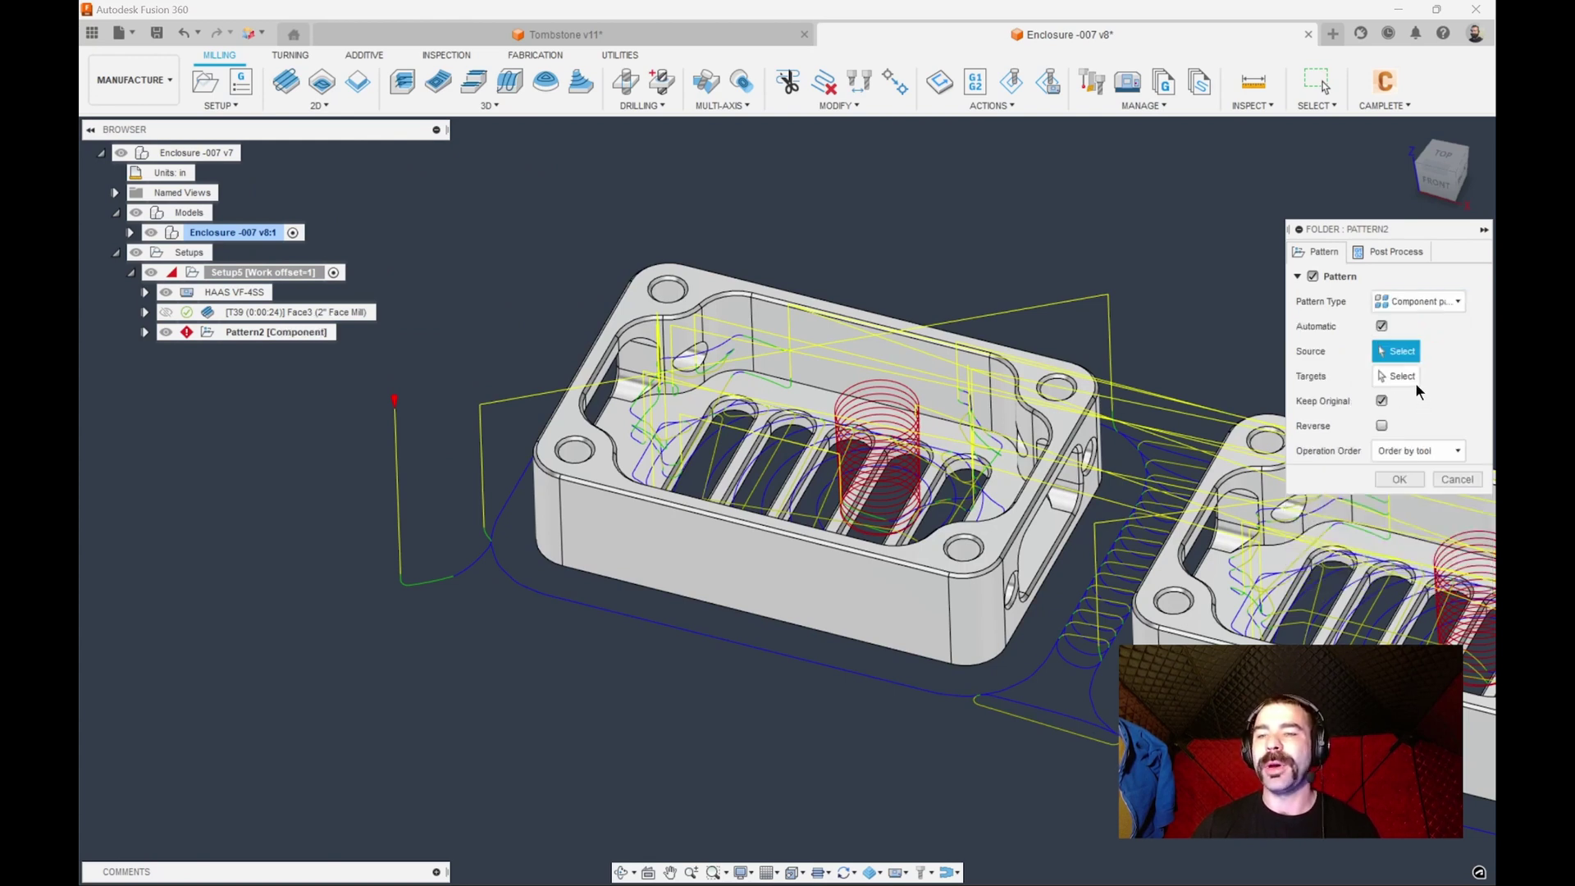
Step: Pick an enclosure as the component pattern source and confirm Pattern2
left_click(1021, 465)
scroll(721, 436, "down", 3)
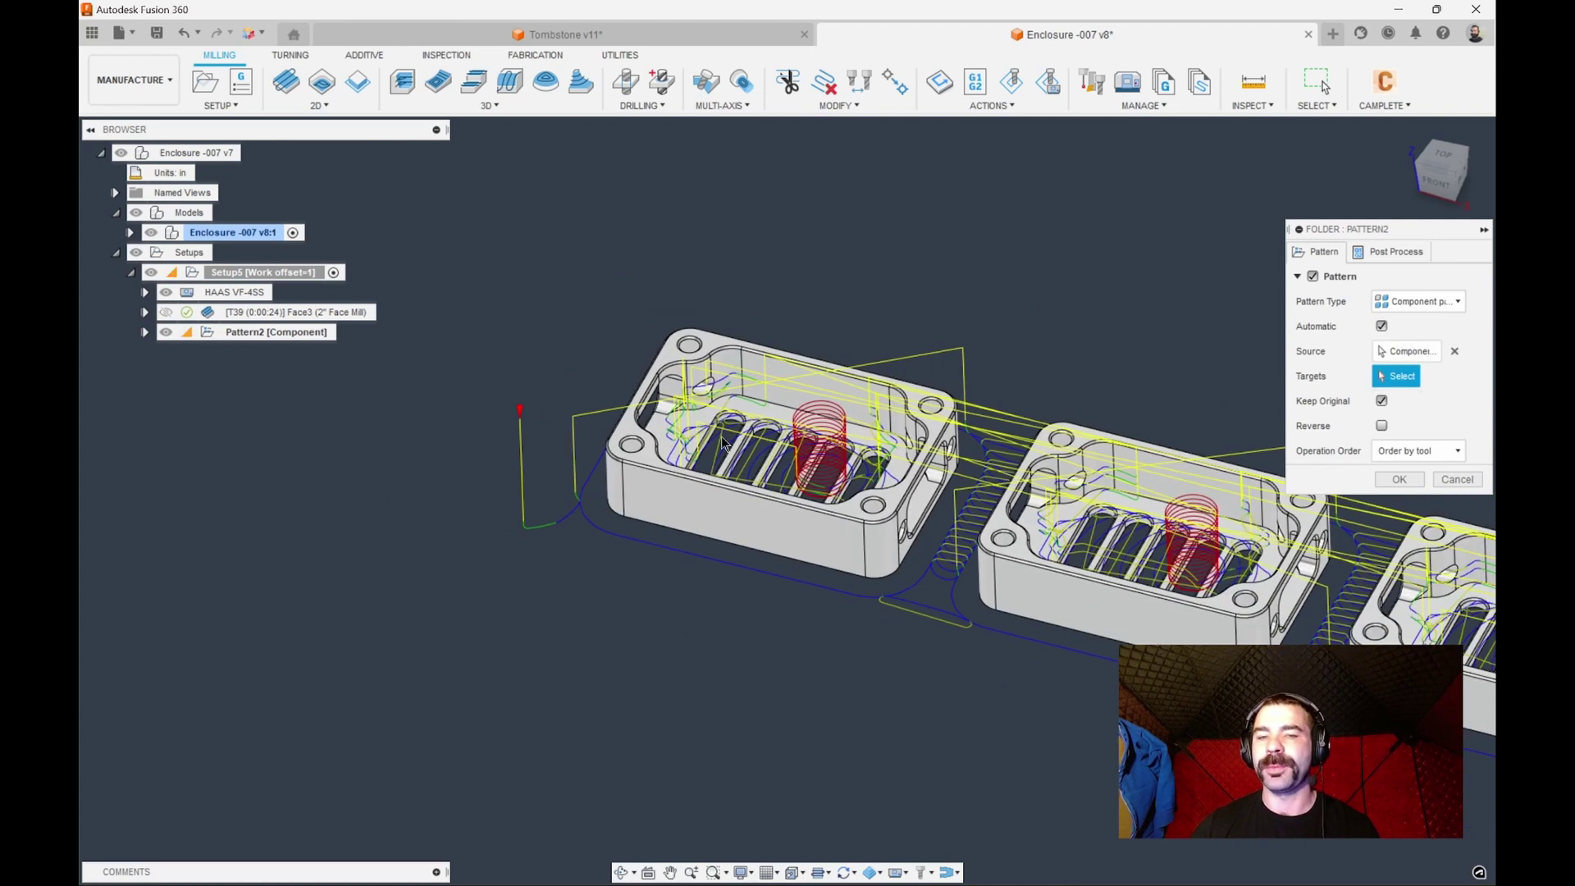
scroll(721, 436, "down", 2)
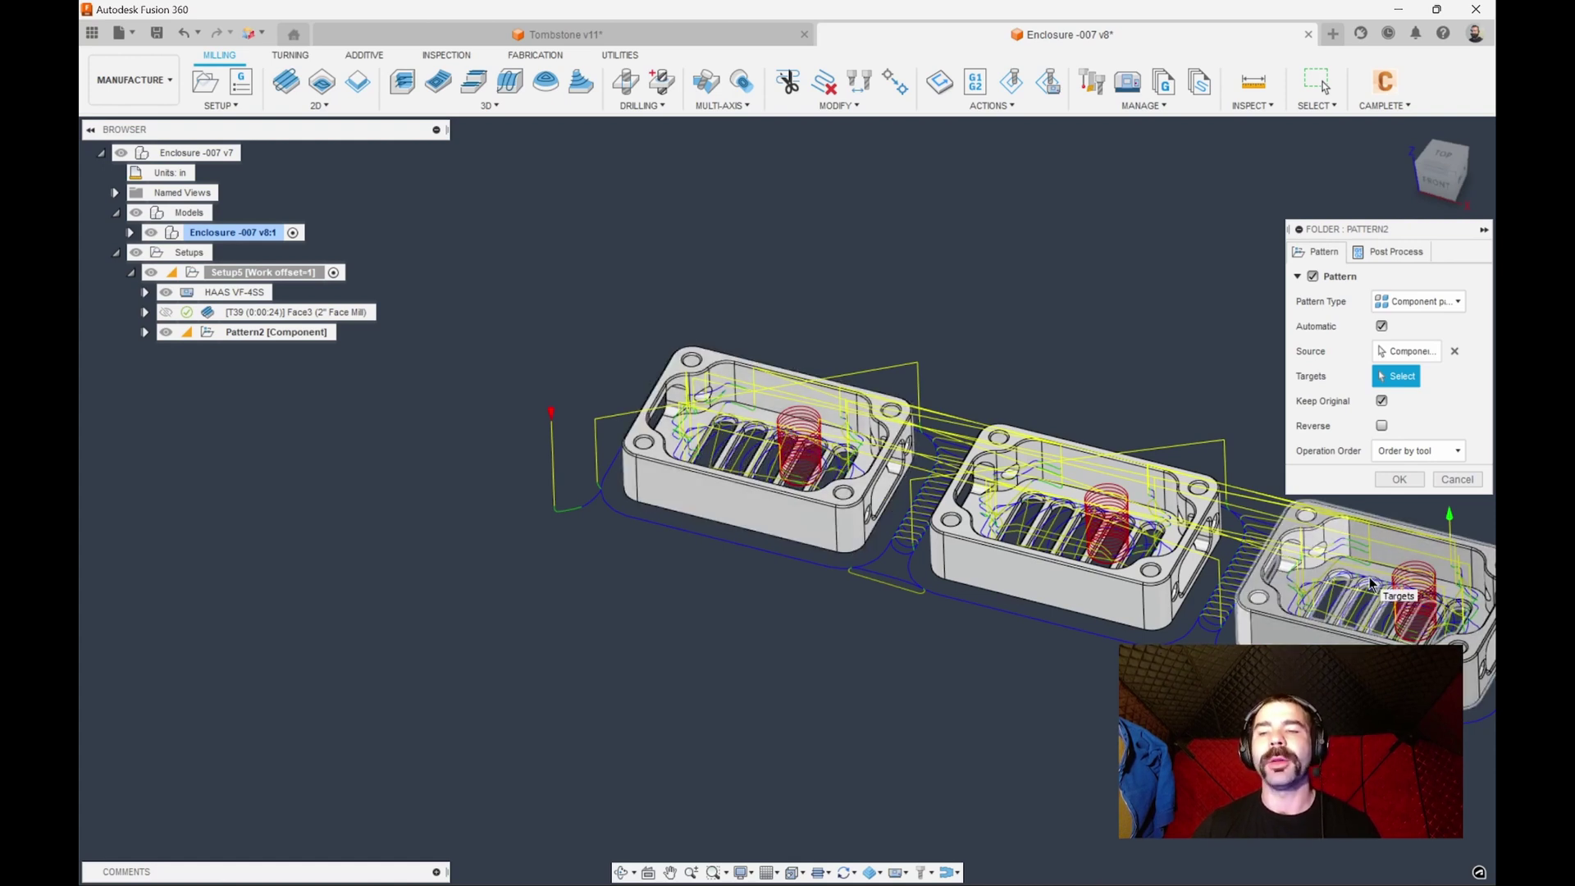
left_click(1454, 351)
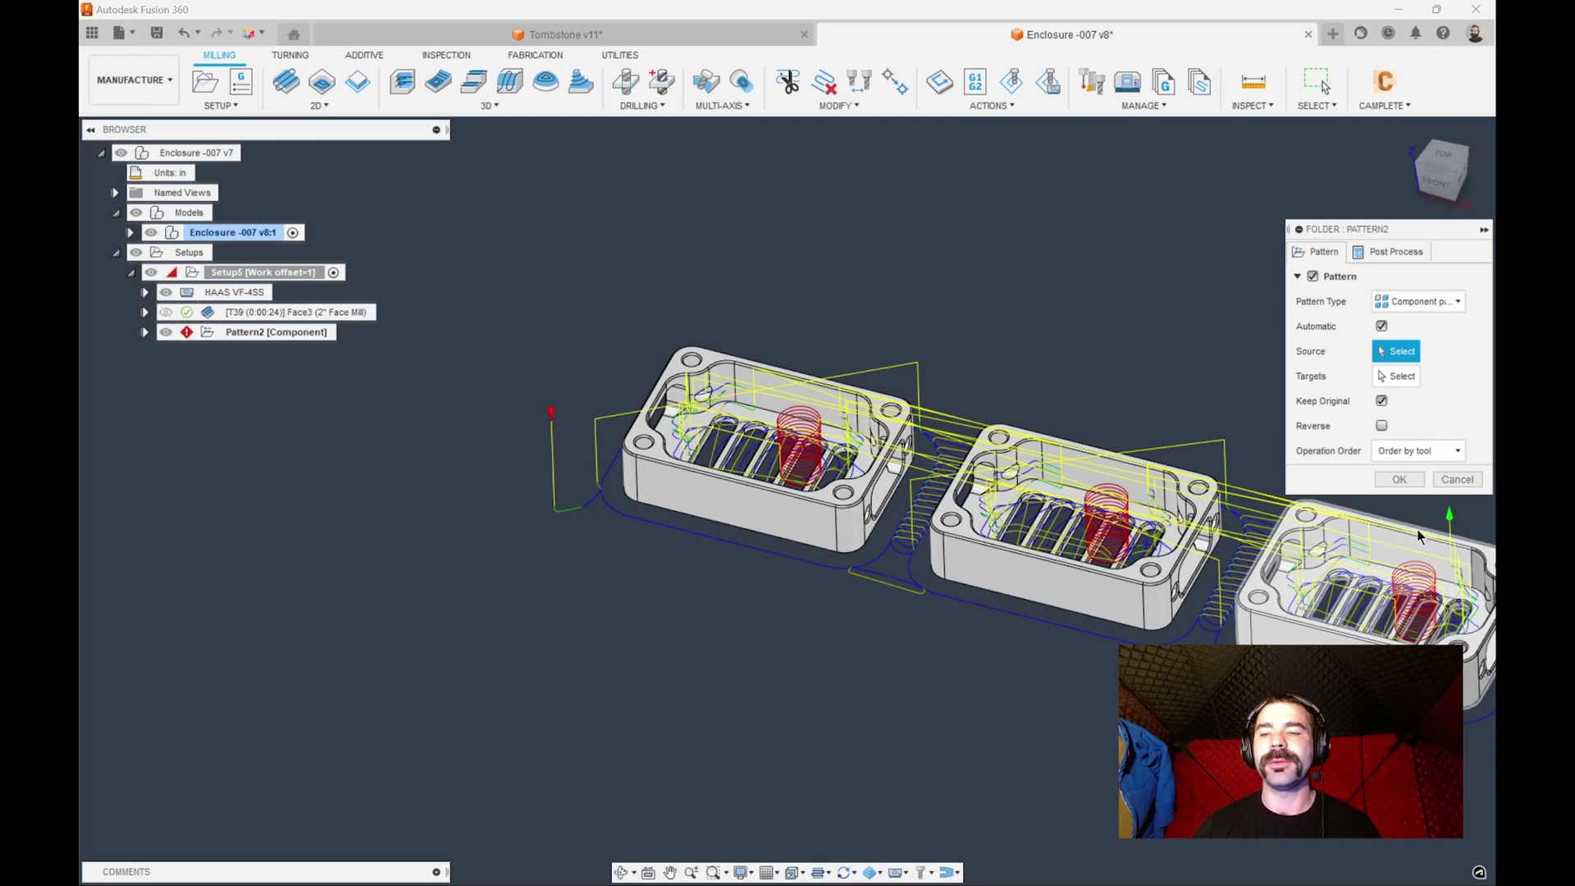
left_click(1381, 551)
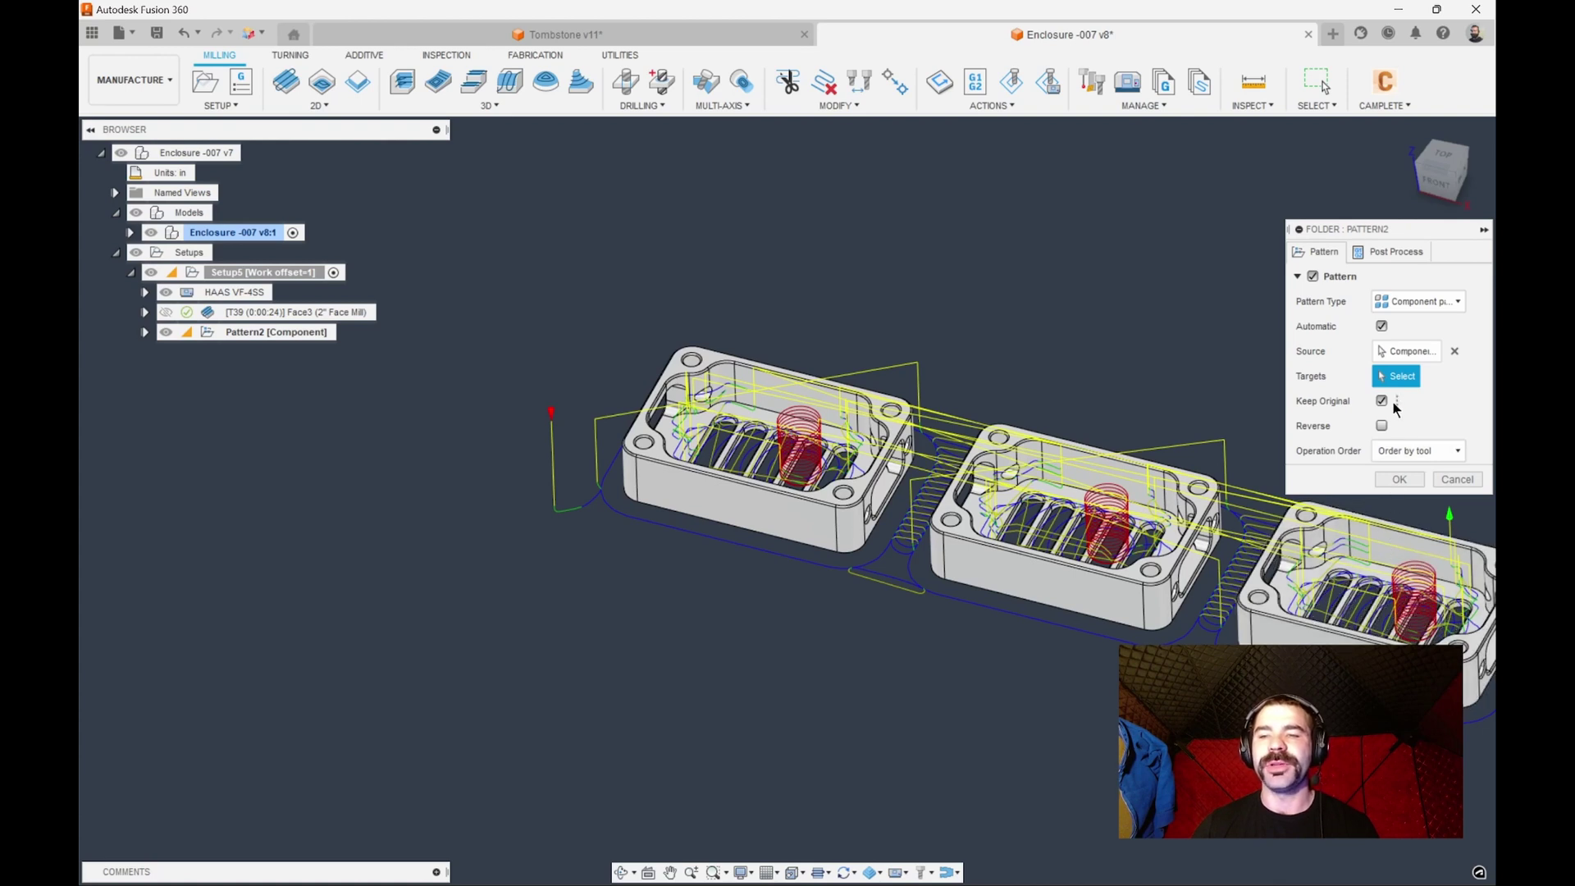
left_click(1399, 479)
scroll(476, 551, "down", 3)
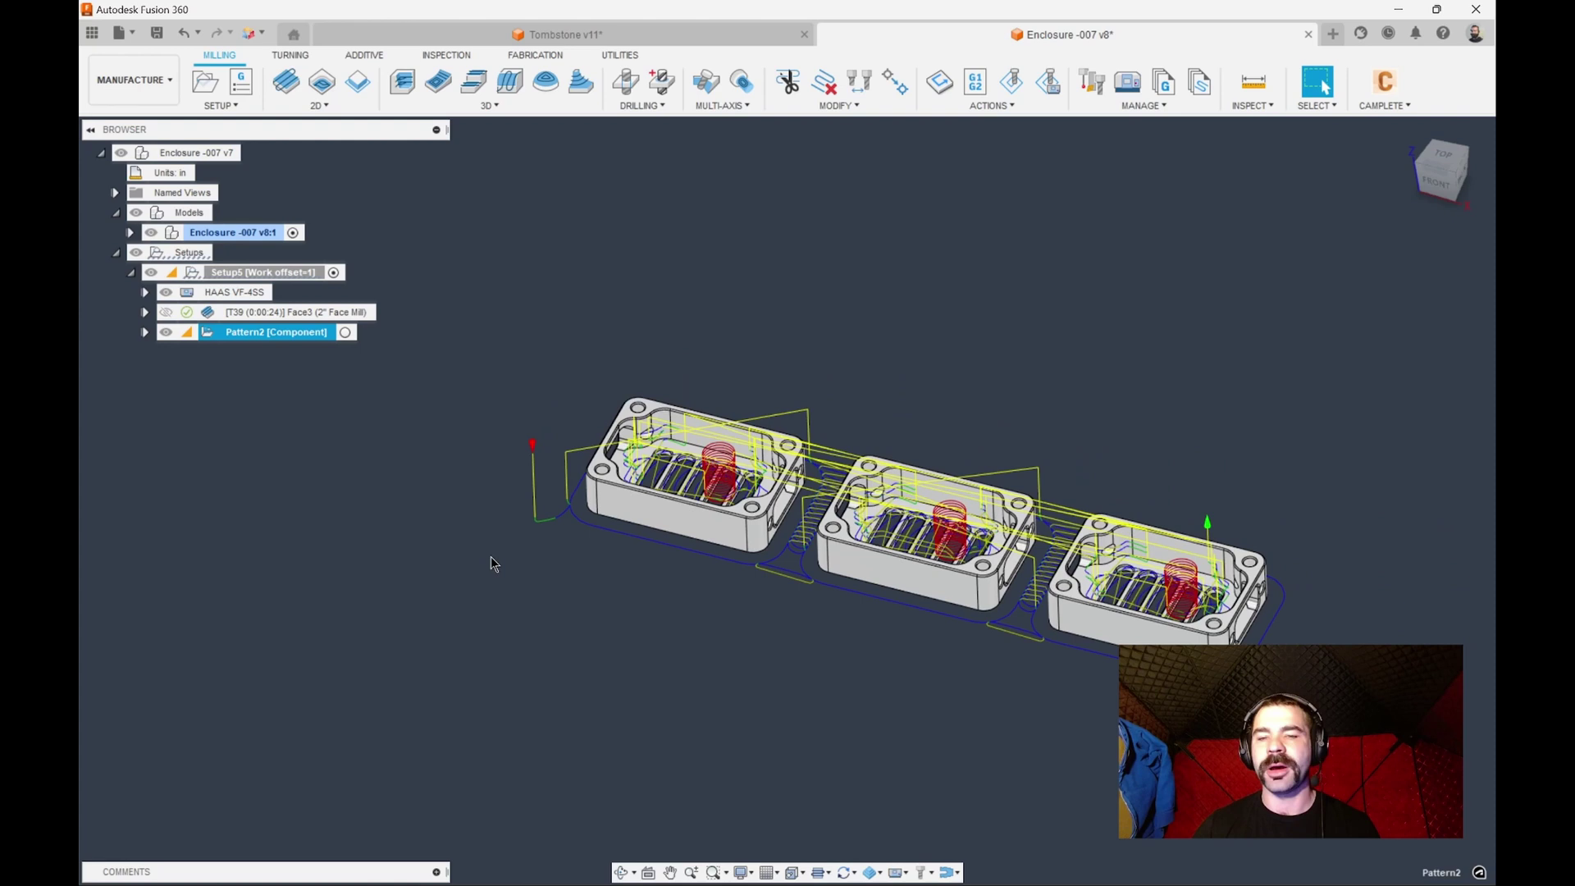
Step: Expand Pattern2 in the browser to reveal its operations
left_click(450, 541)
left_click(170, 332)
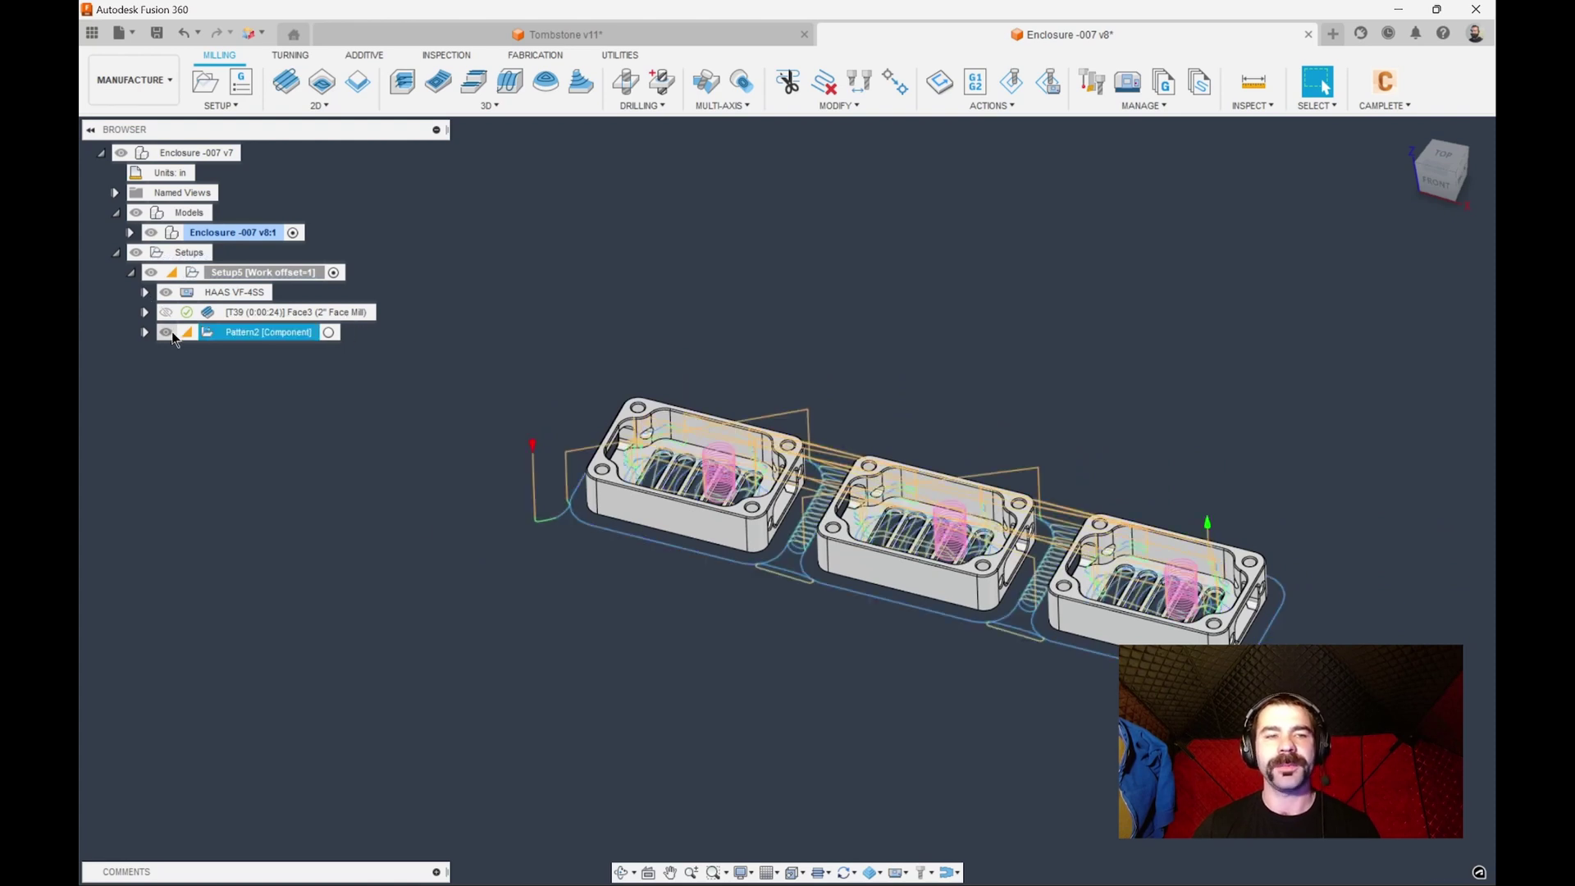
left_click(202, 332)
scroll(432, 468, "up", 2)
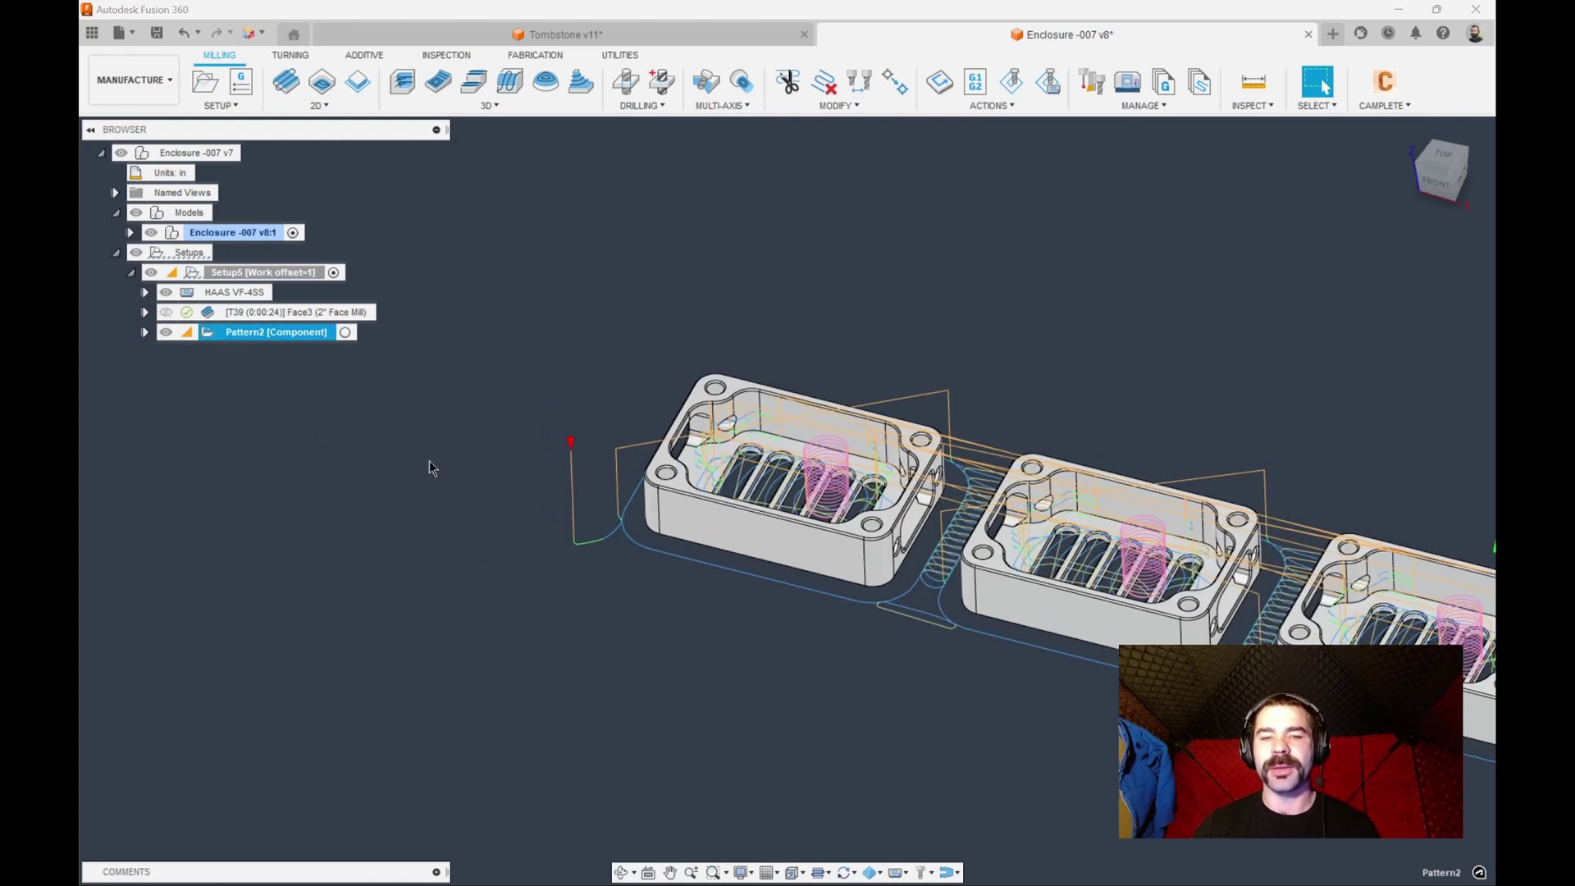
scroll(296, 430, "down", 2)
left_click(145, 332)
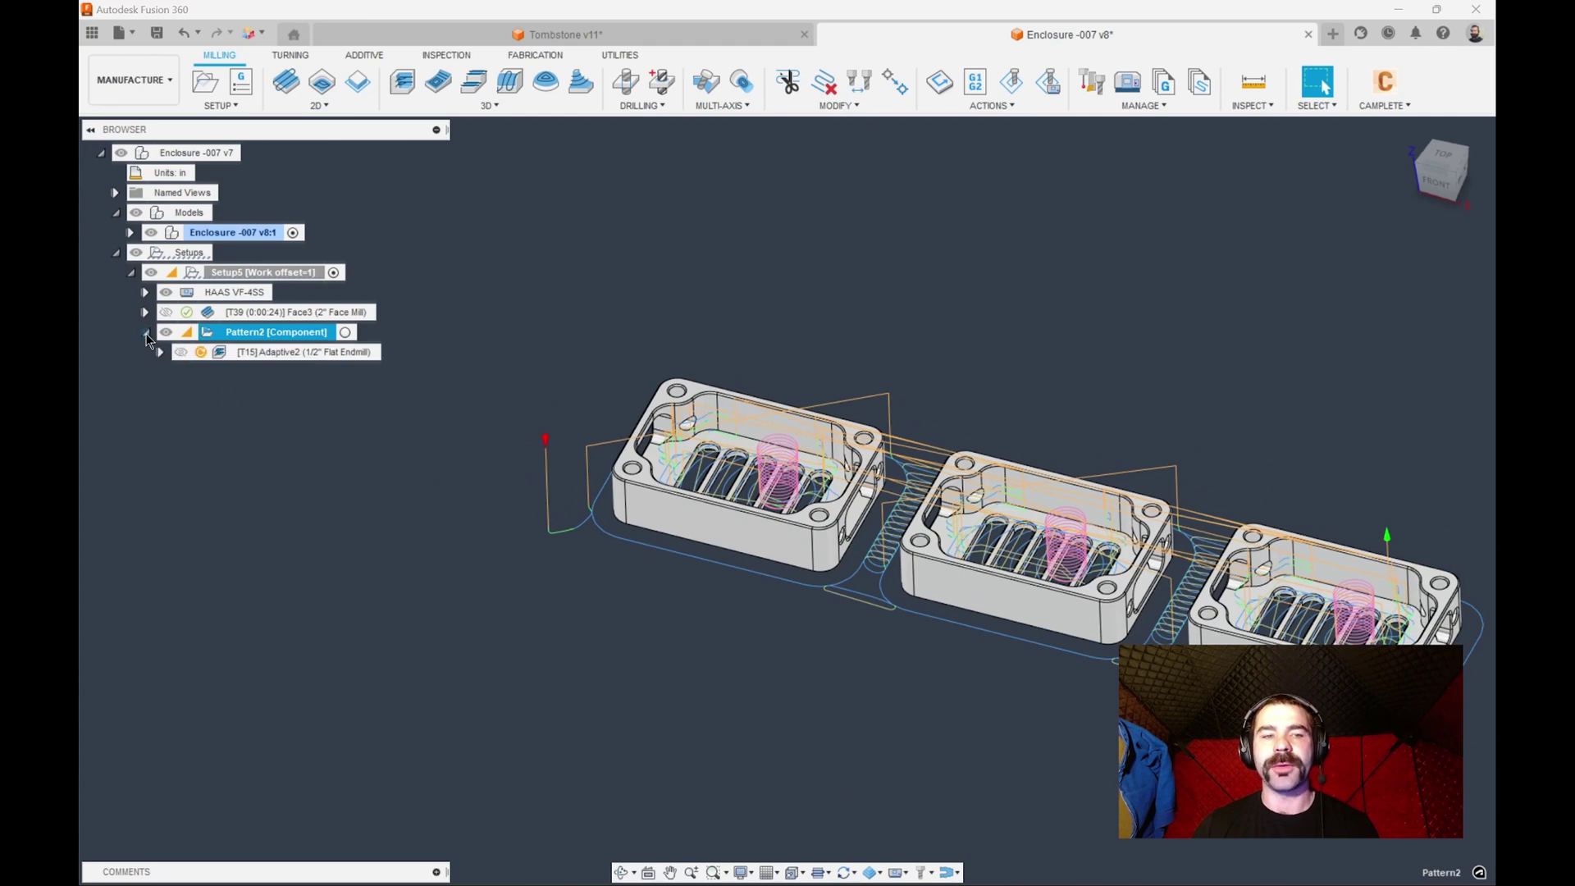
Step: Move Adaptive2 out of Pattern2 into Setup5 and make Pattern2 the active folder
left_click(220, 353)
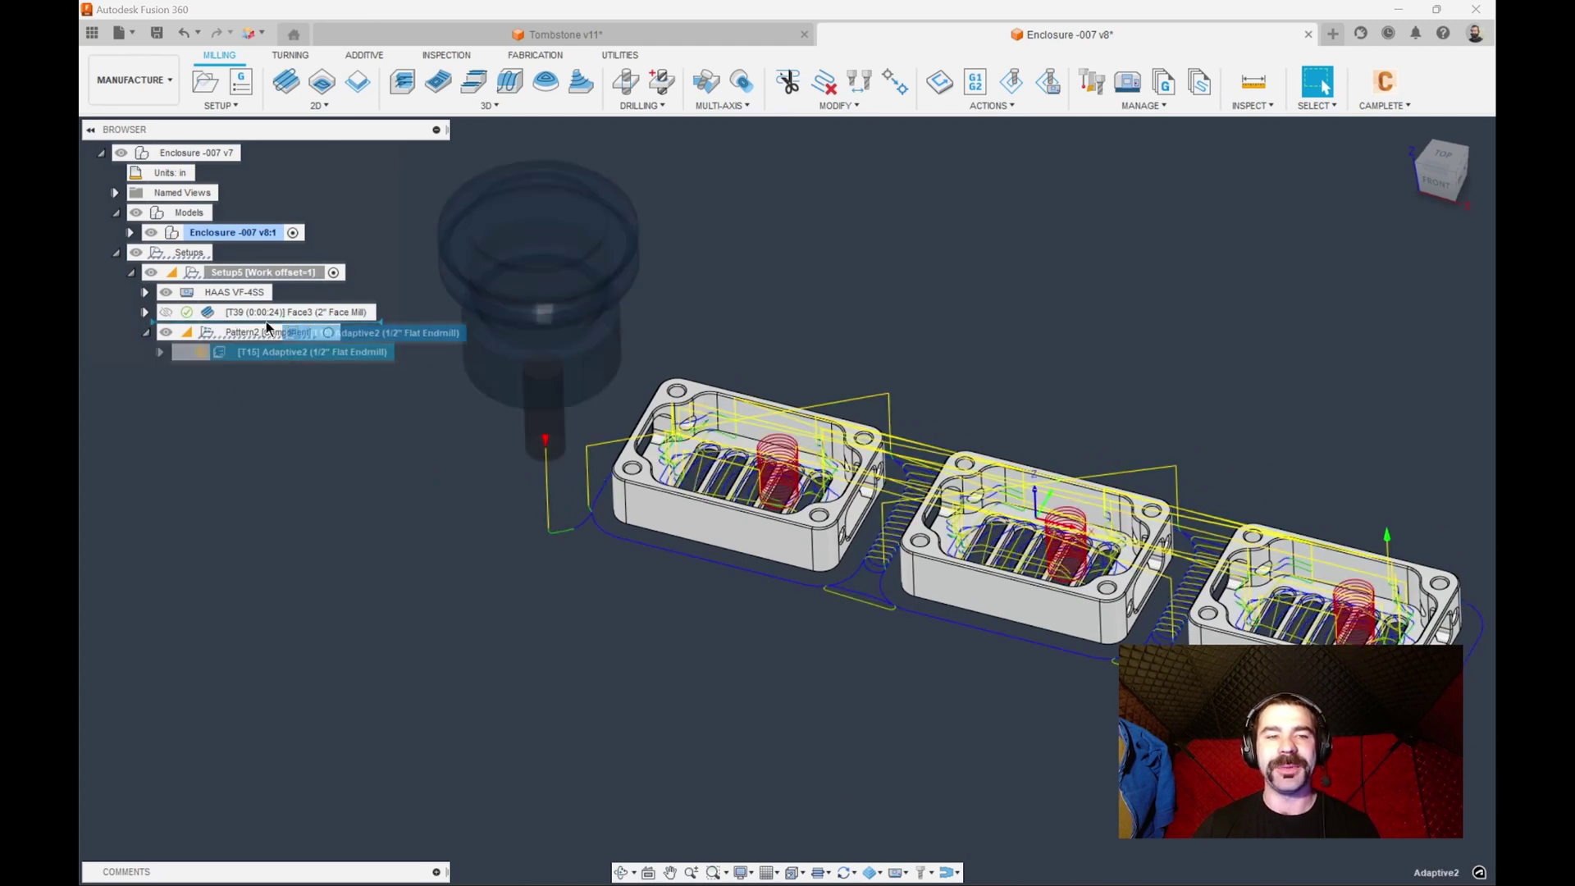
left_click(361, 362)
left_click_drag(270, 352, 263, 335)
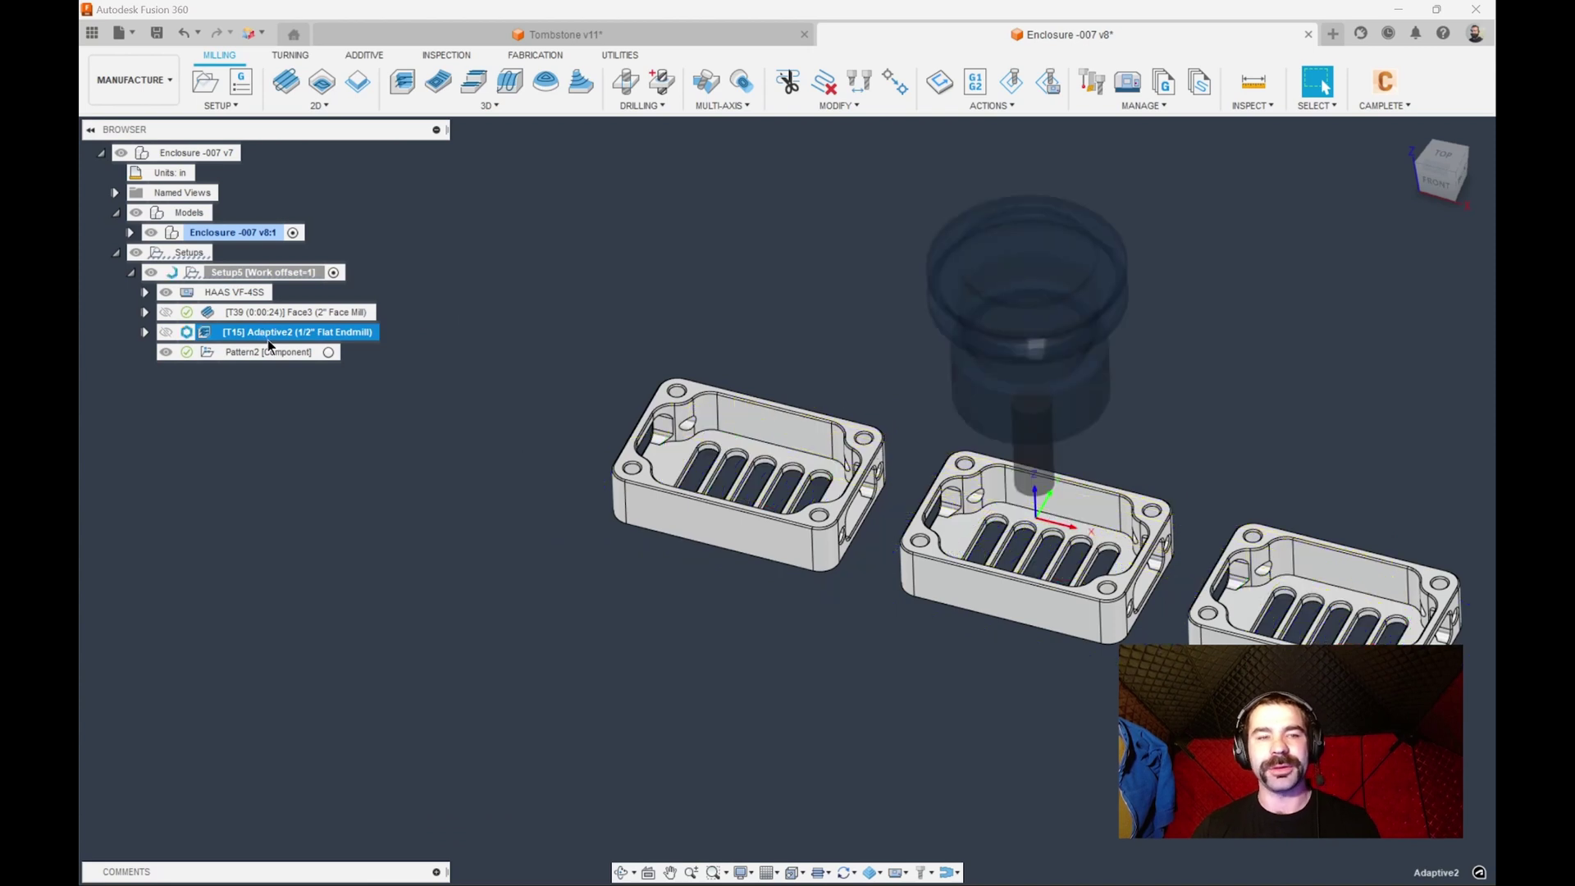
left_click(330, 359)
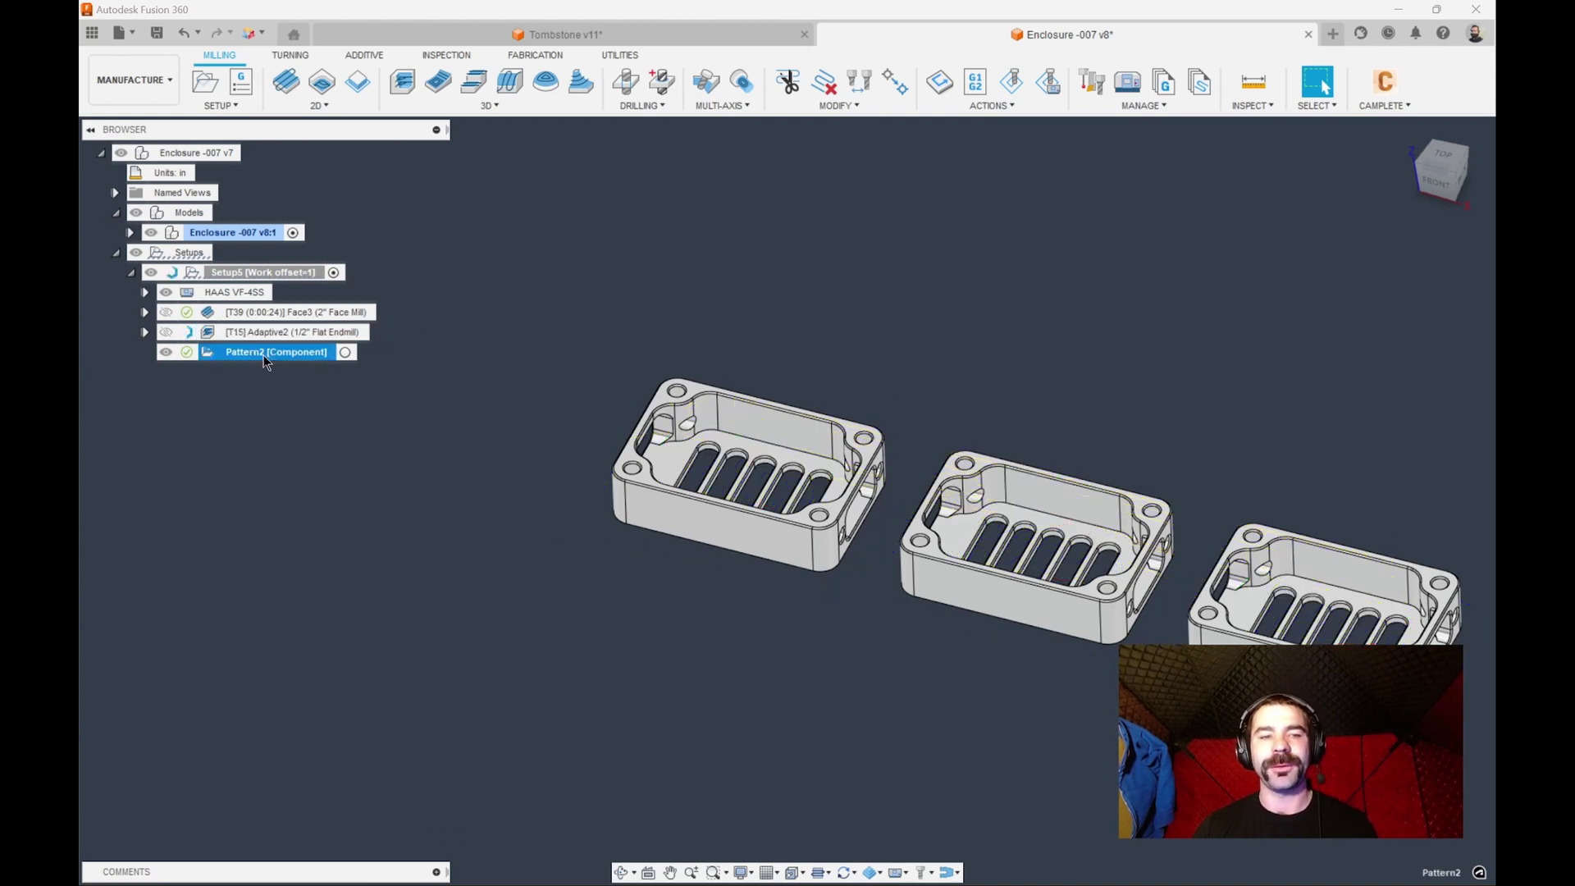
left_click(345, 353)
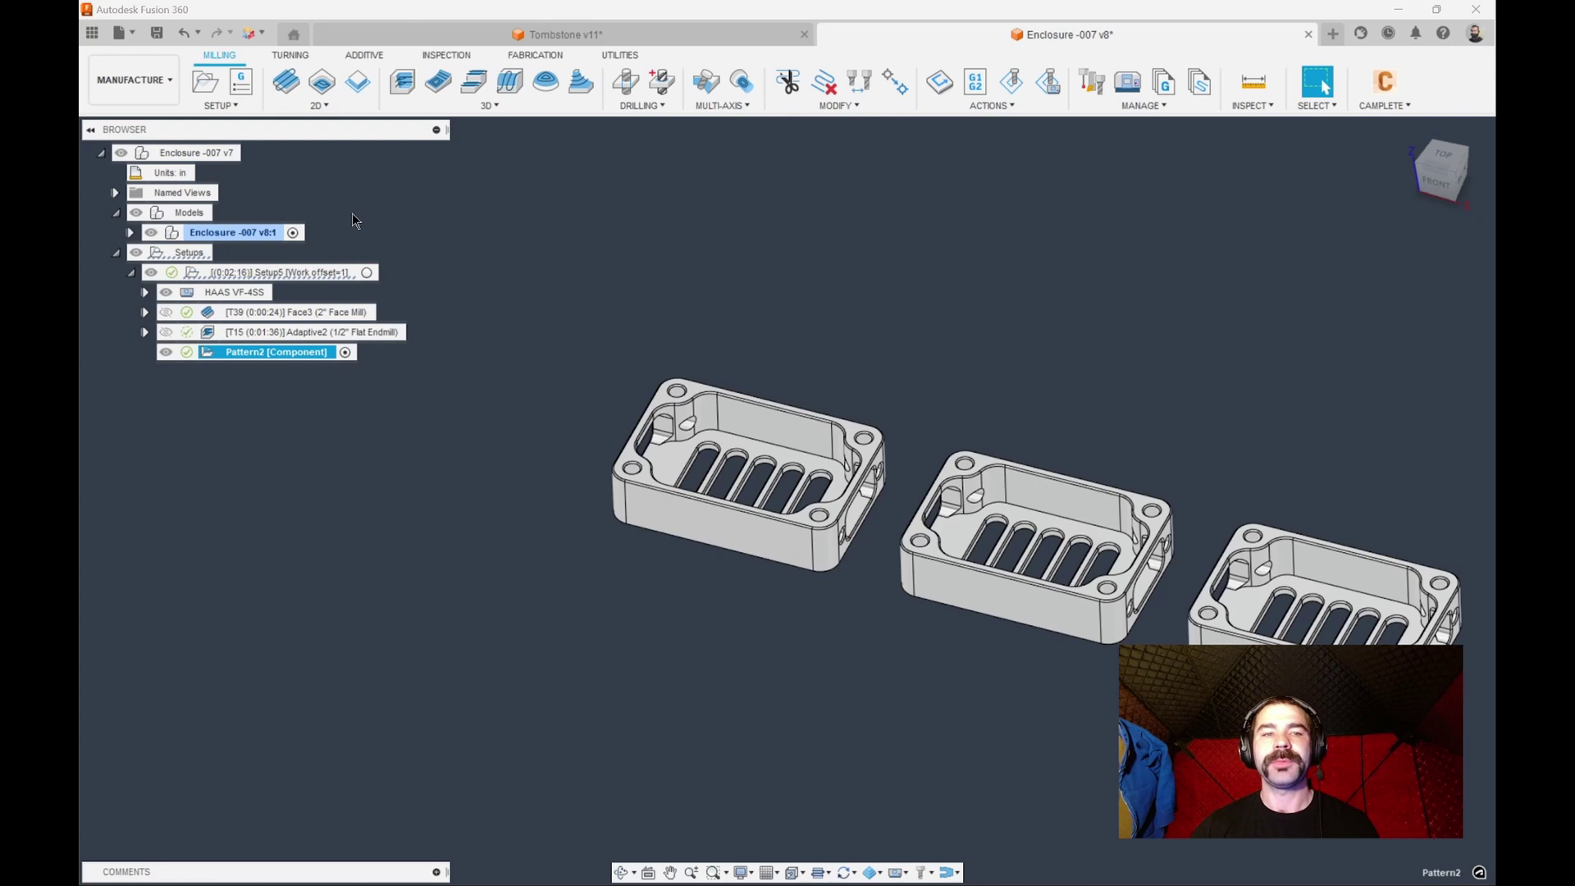
Step: Add a 2D Contour around the enclosure's bottom edge with Wear compensation
left_click(366, 85)
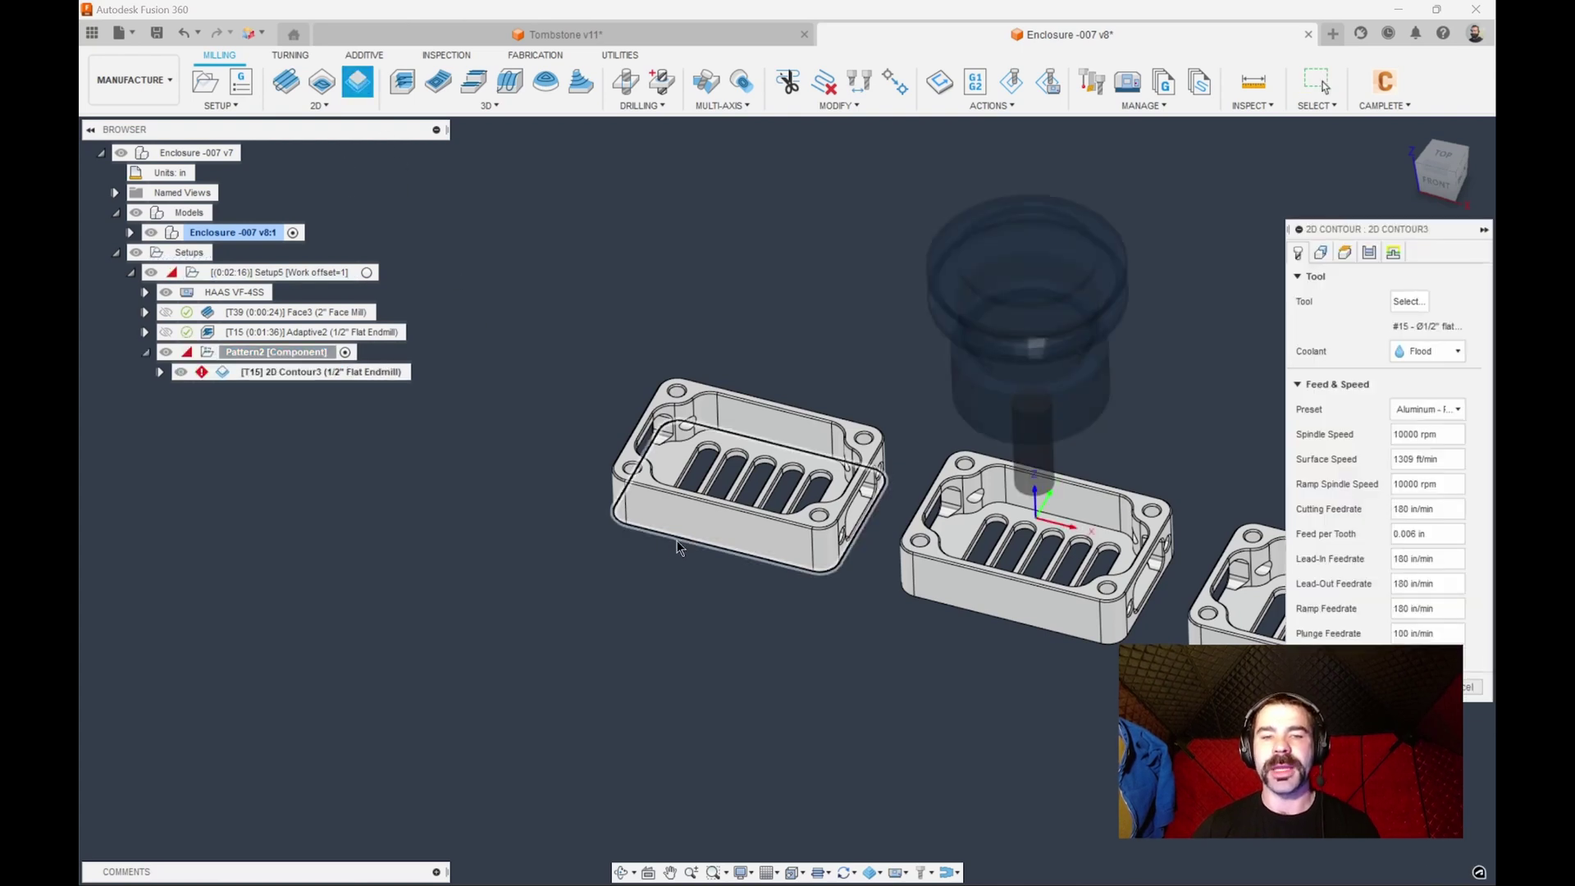
left_click(677, 540)
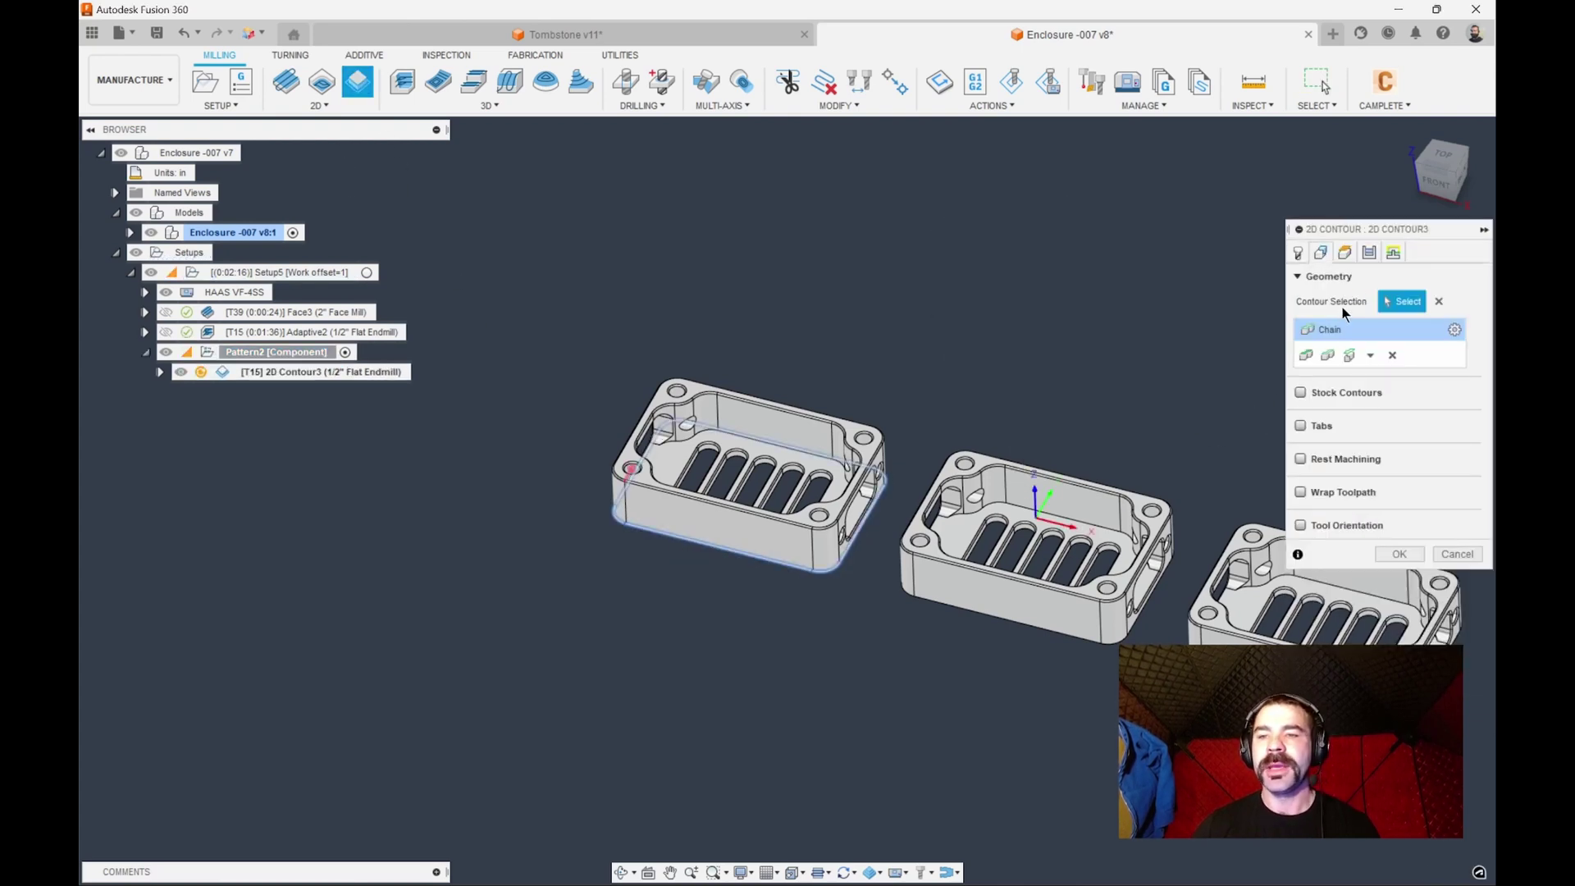
left_click(1368, 260)
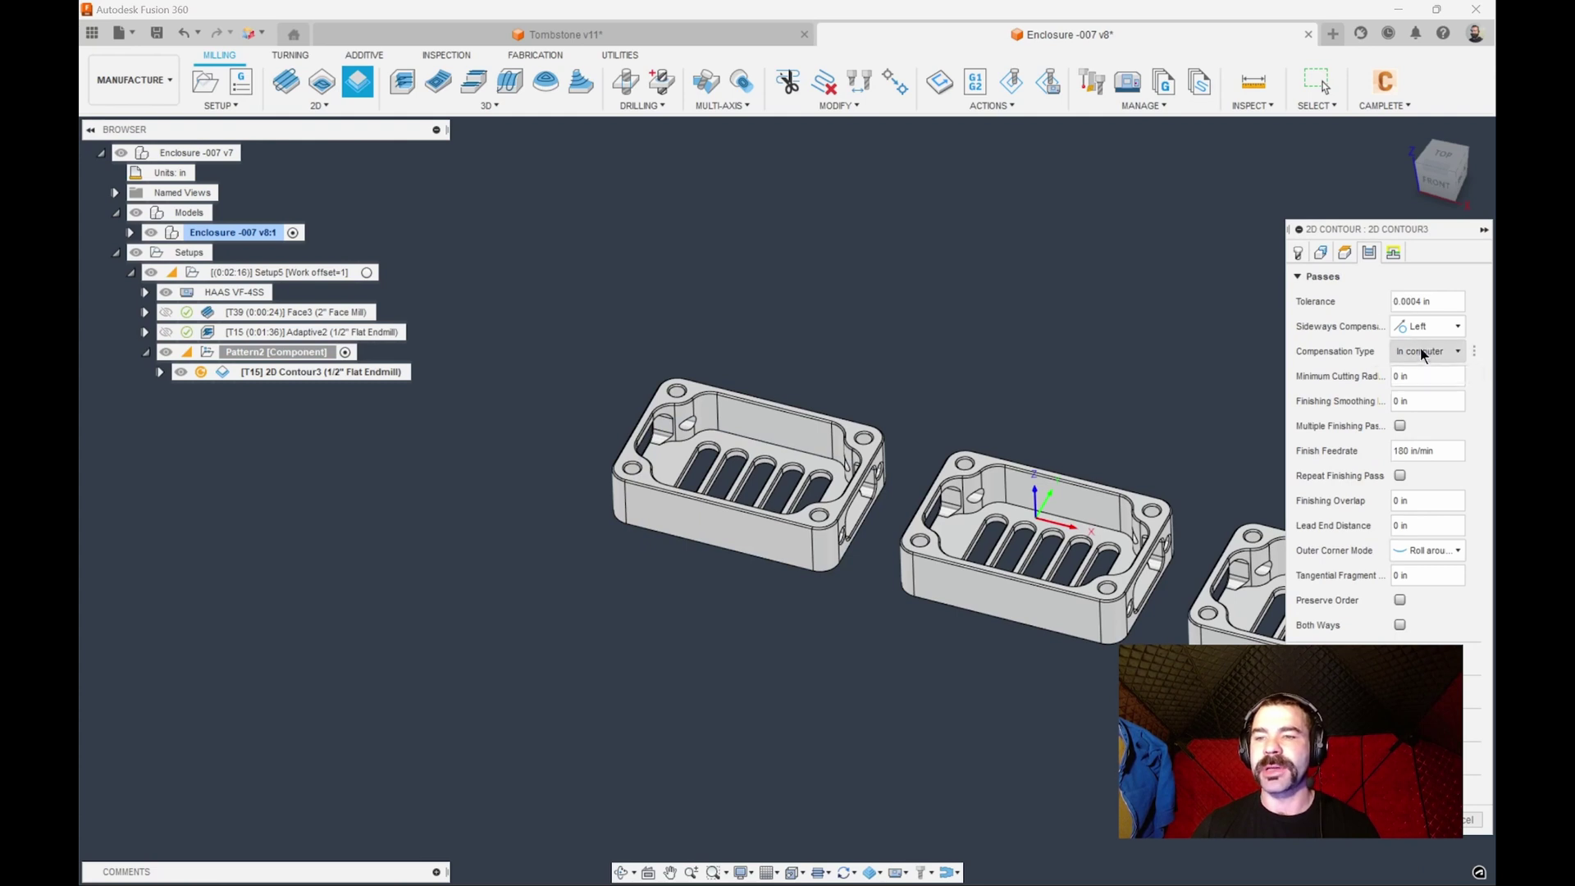
left_click(1421, 351)
left_click(1425, 410)
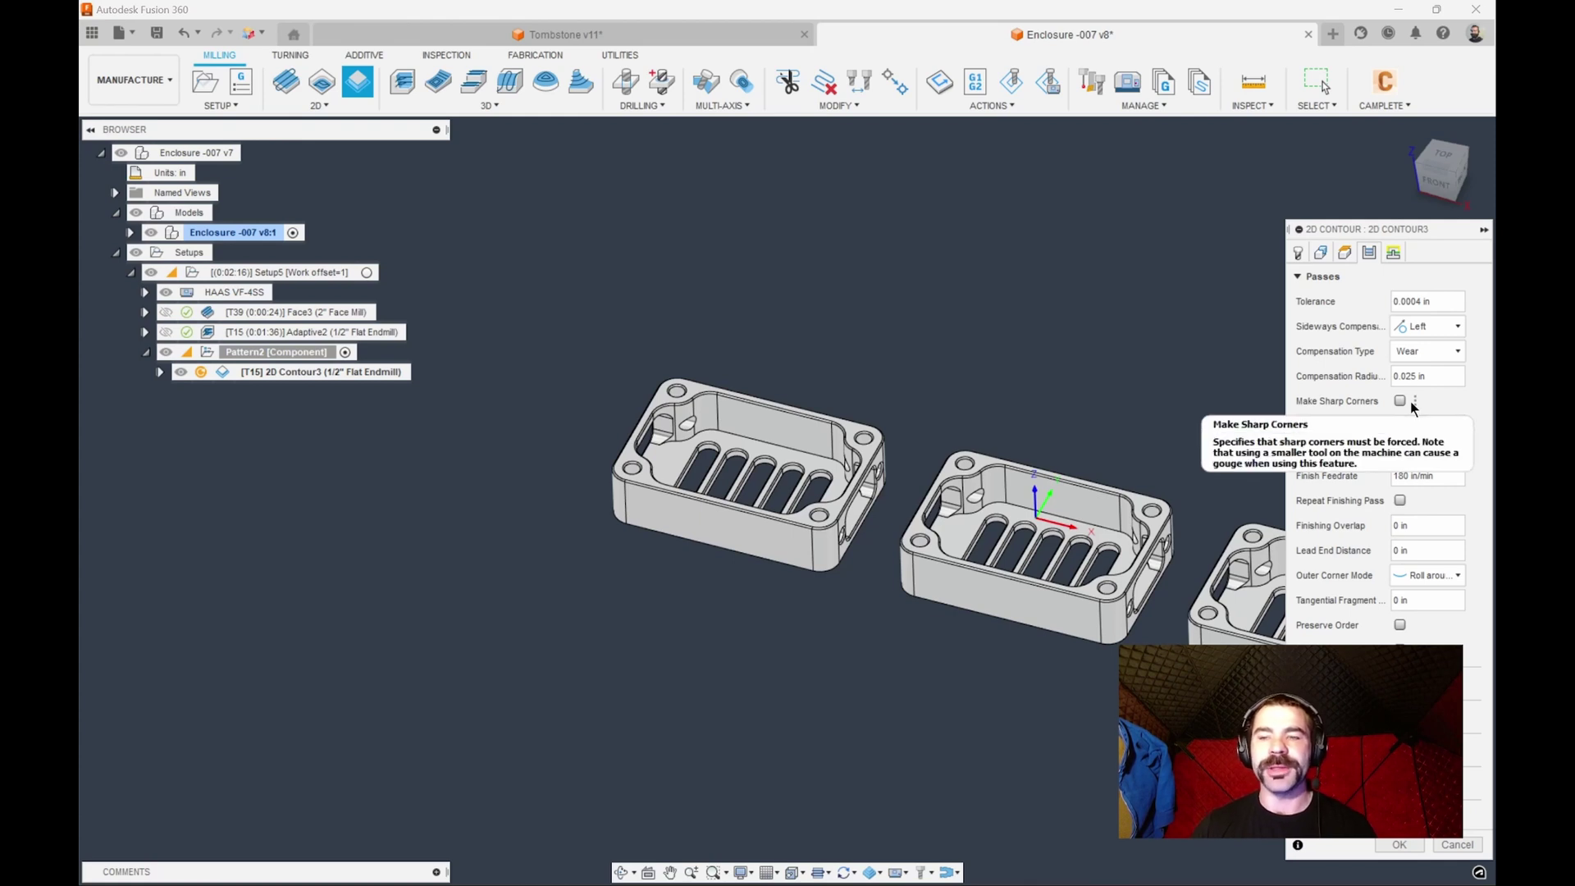
left_click(1399, 845)
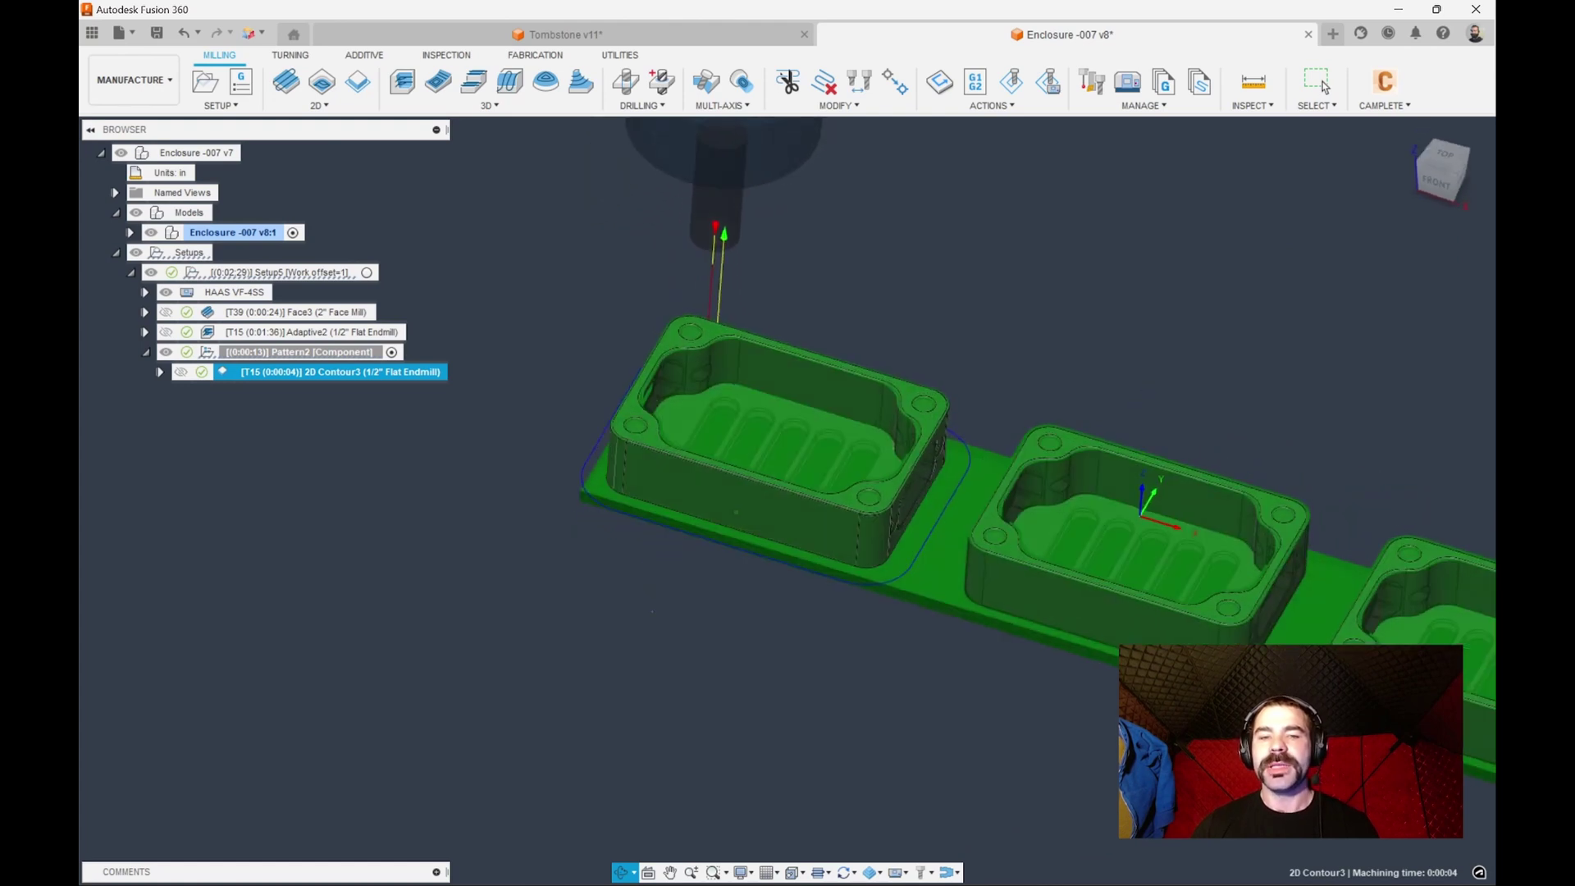
Step: Create Drill2 with the .500 spot drill on a corner hole face, including all same-diameter holes
left_click(630, 88)
left_click(1408, 301)
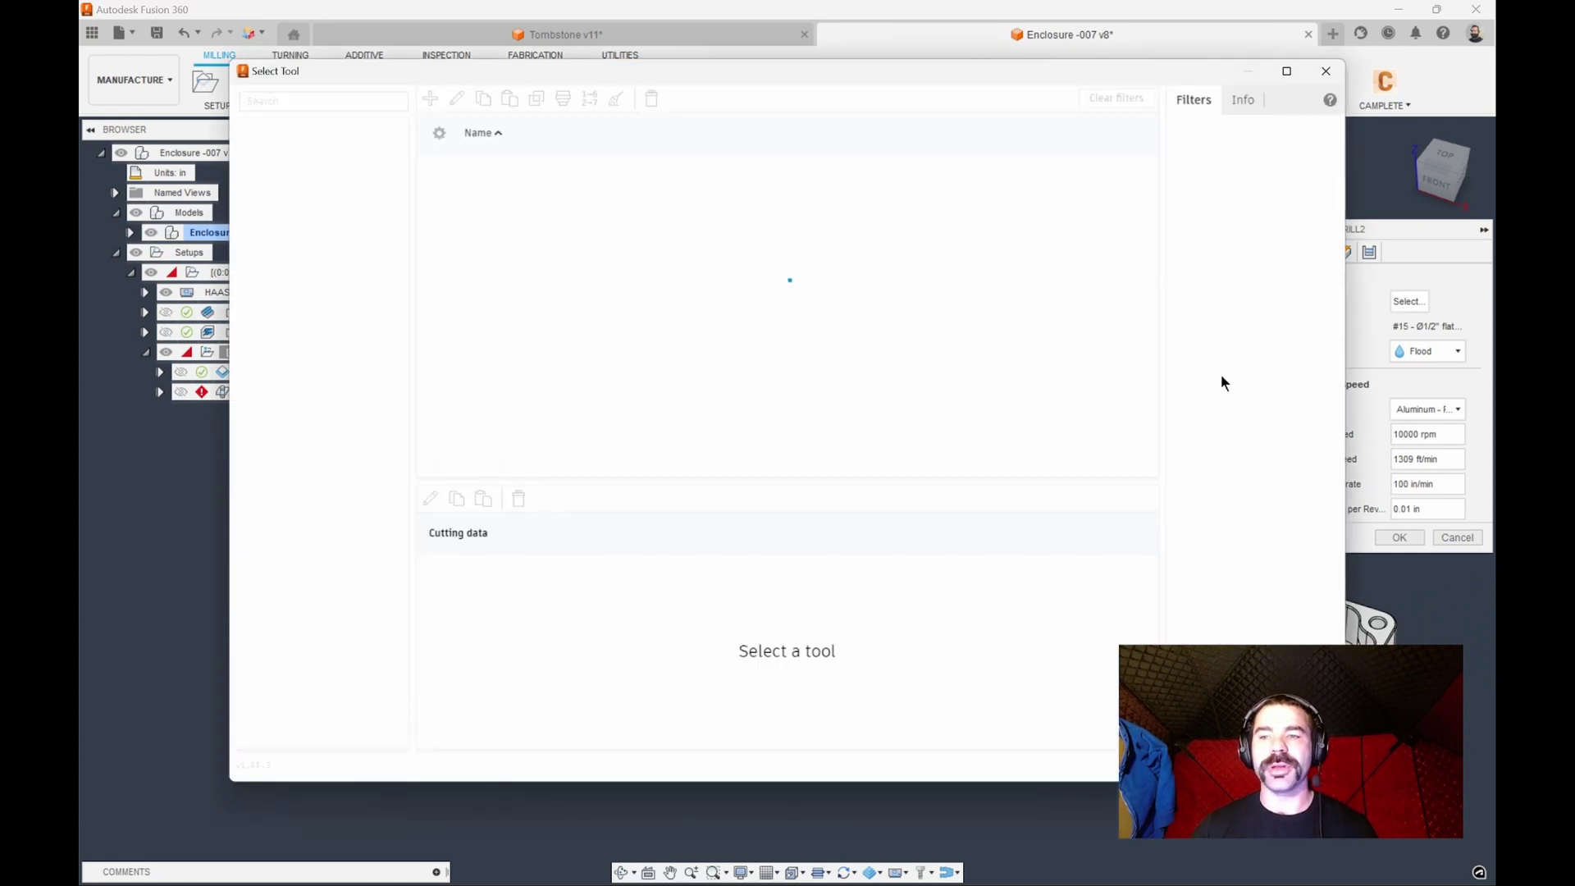
left_click(539, 187)
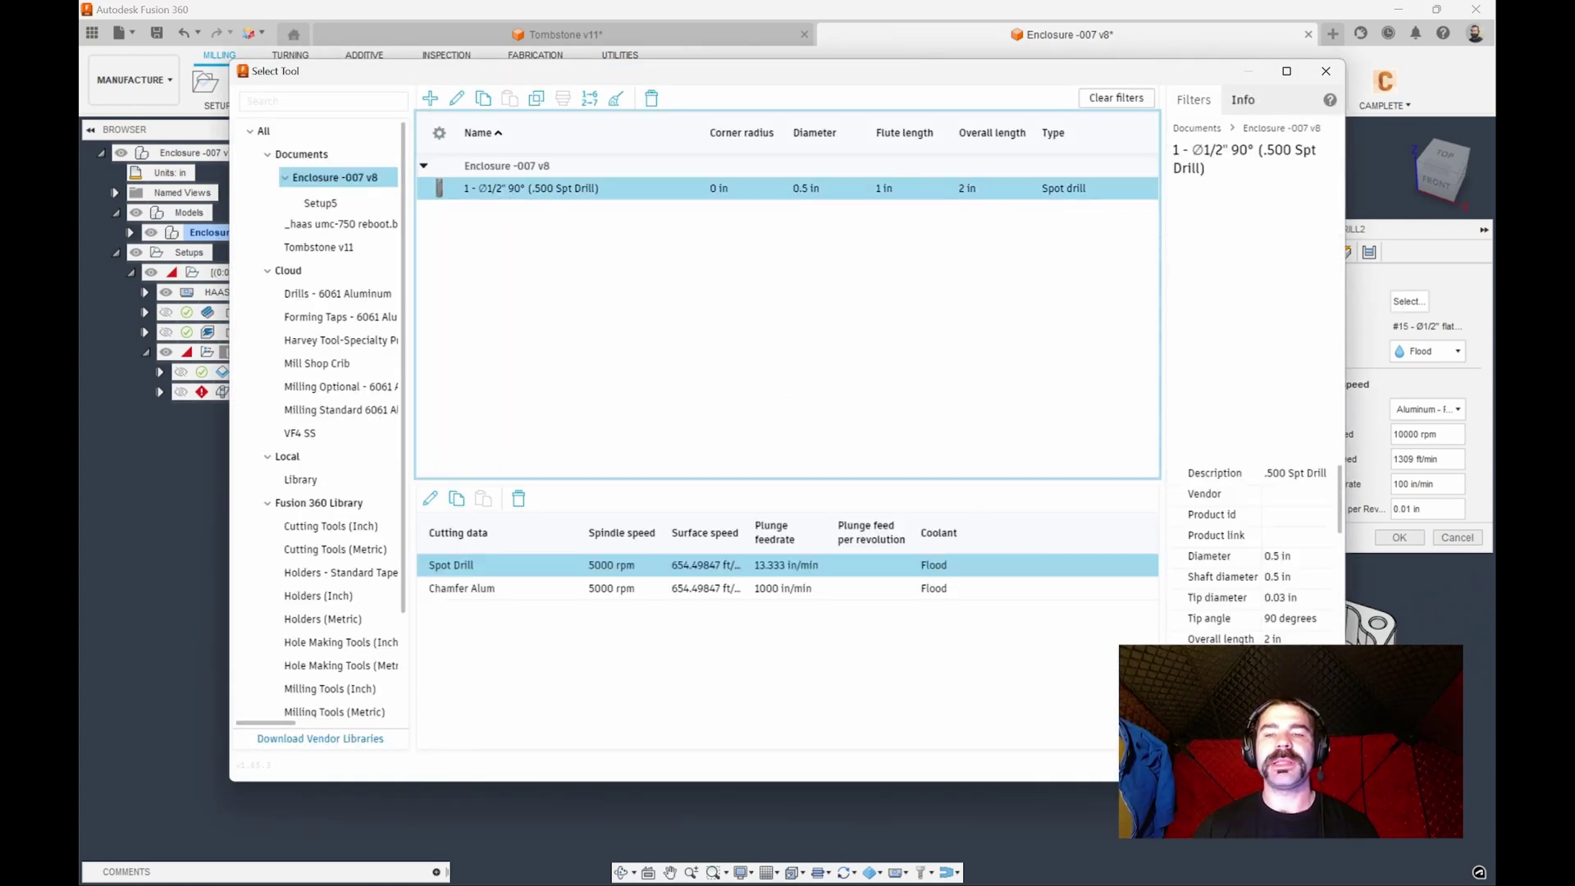
left_click(1214, 764)
scroll(656, 401, "up", 5)
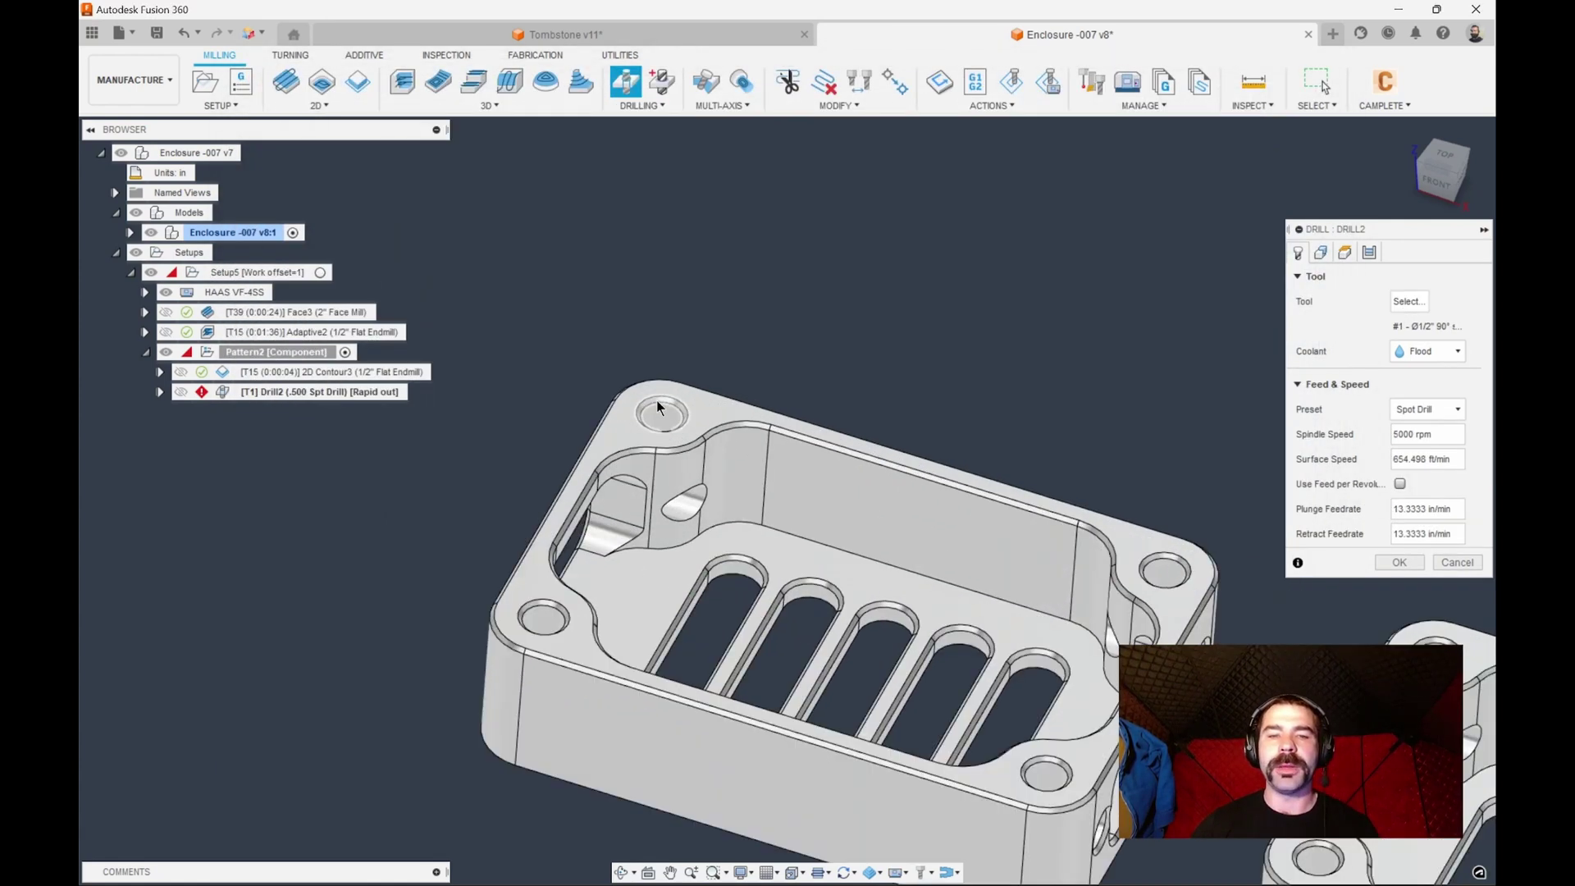
left_click(658, 400)
scroll(657, 400, "down", 5)
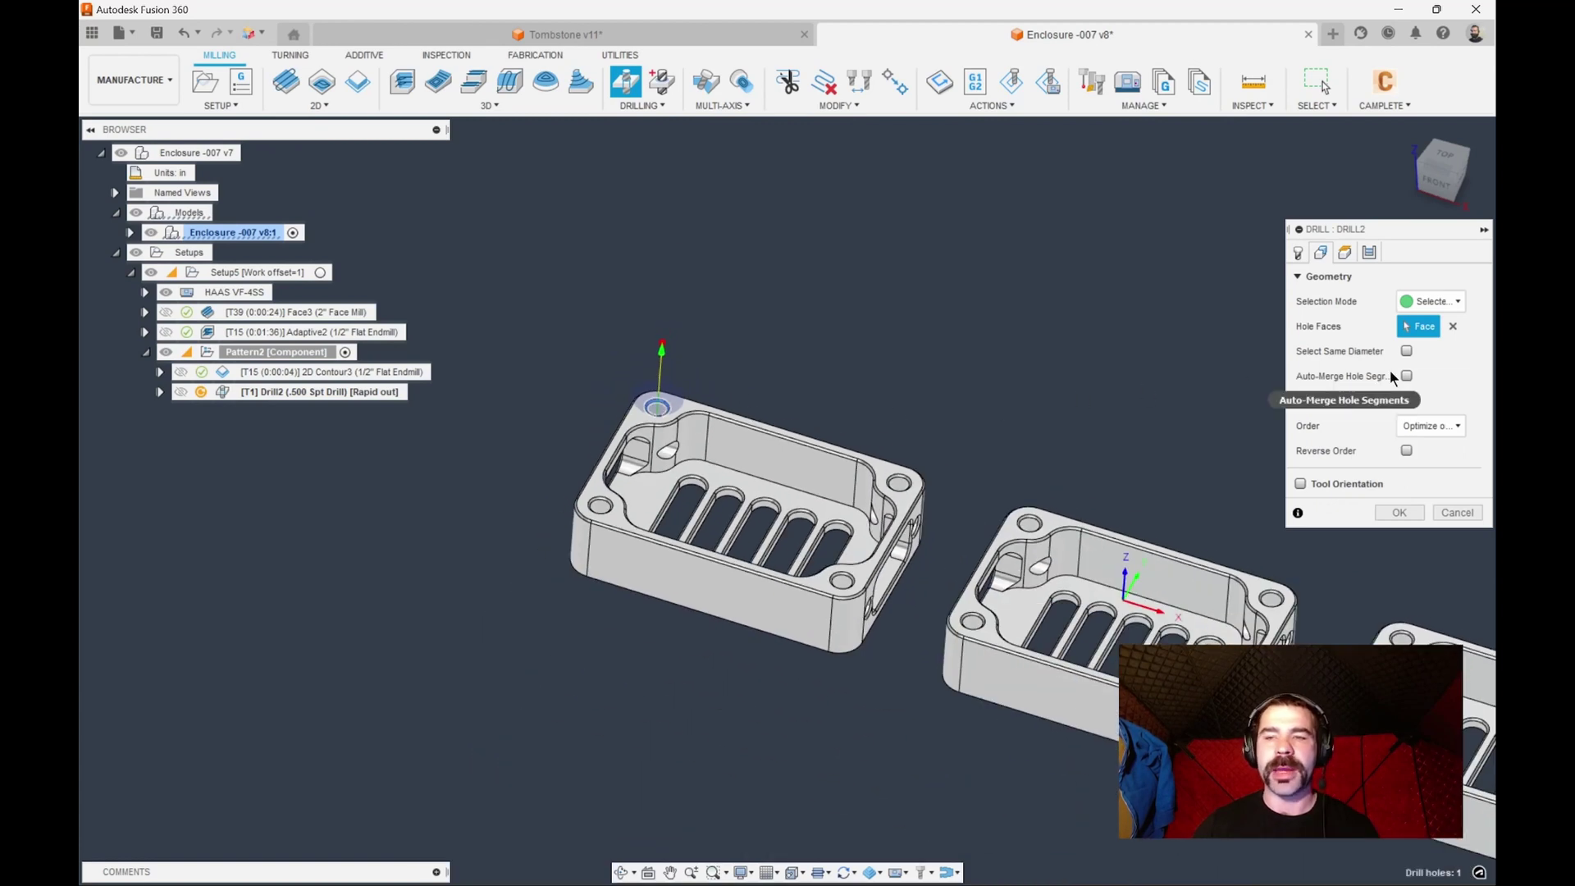
left_click(1407, 351)
scroll(722, 410, "down", 3)
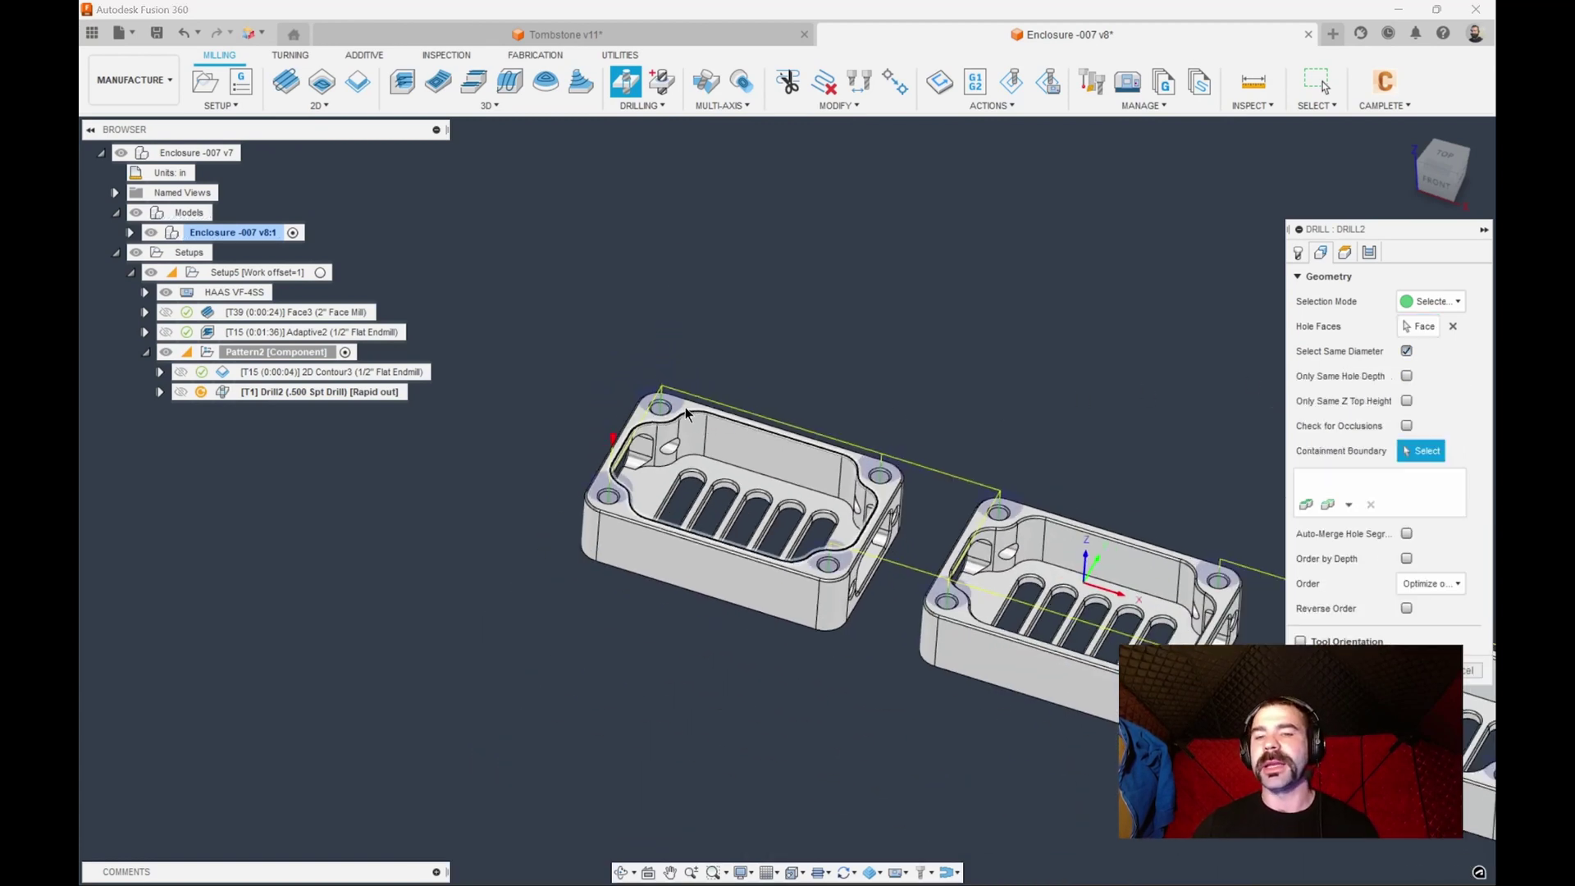
scroll(677, 422, "down", 2)
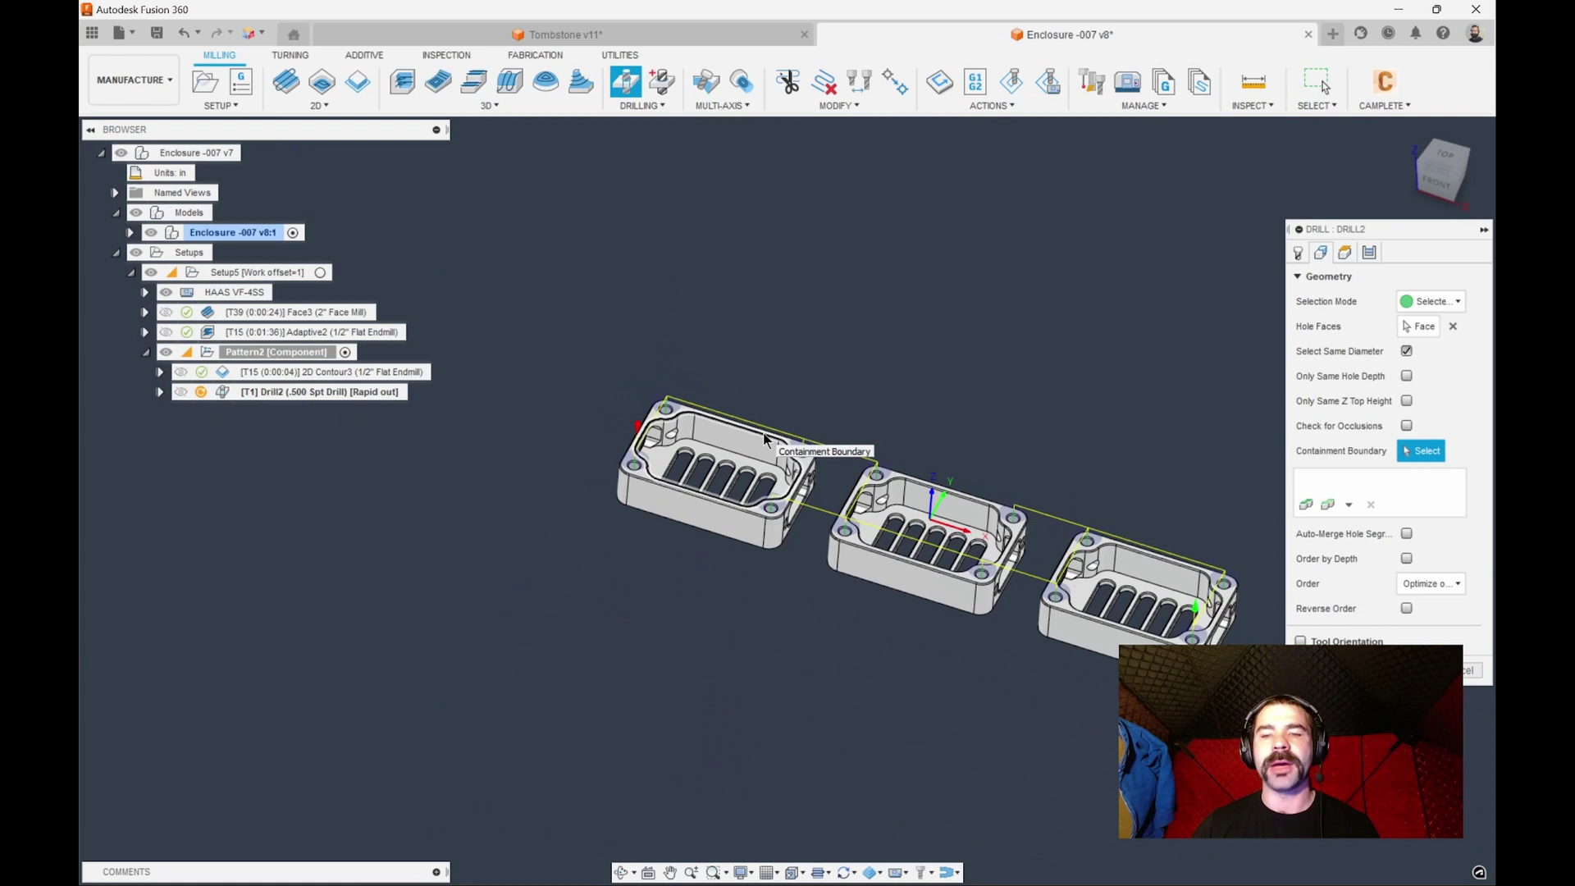
key("Return")
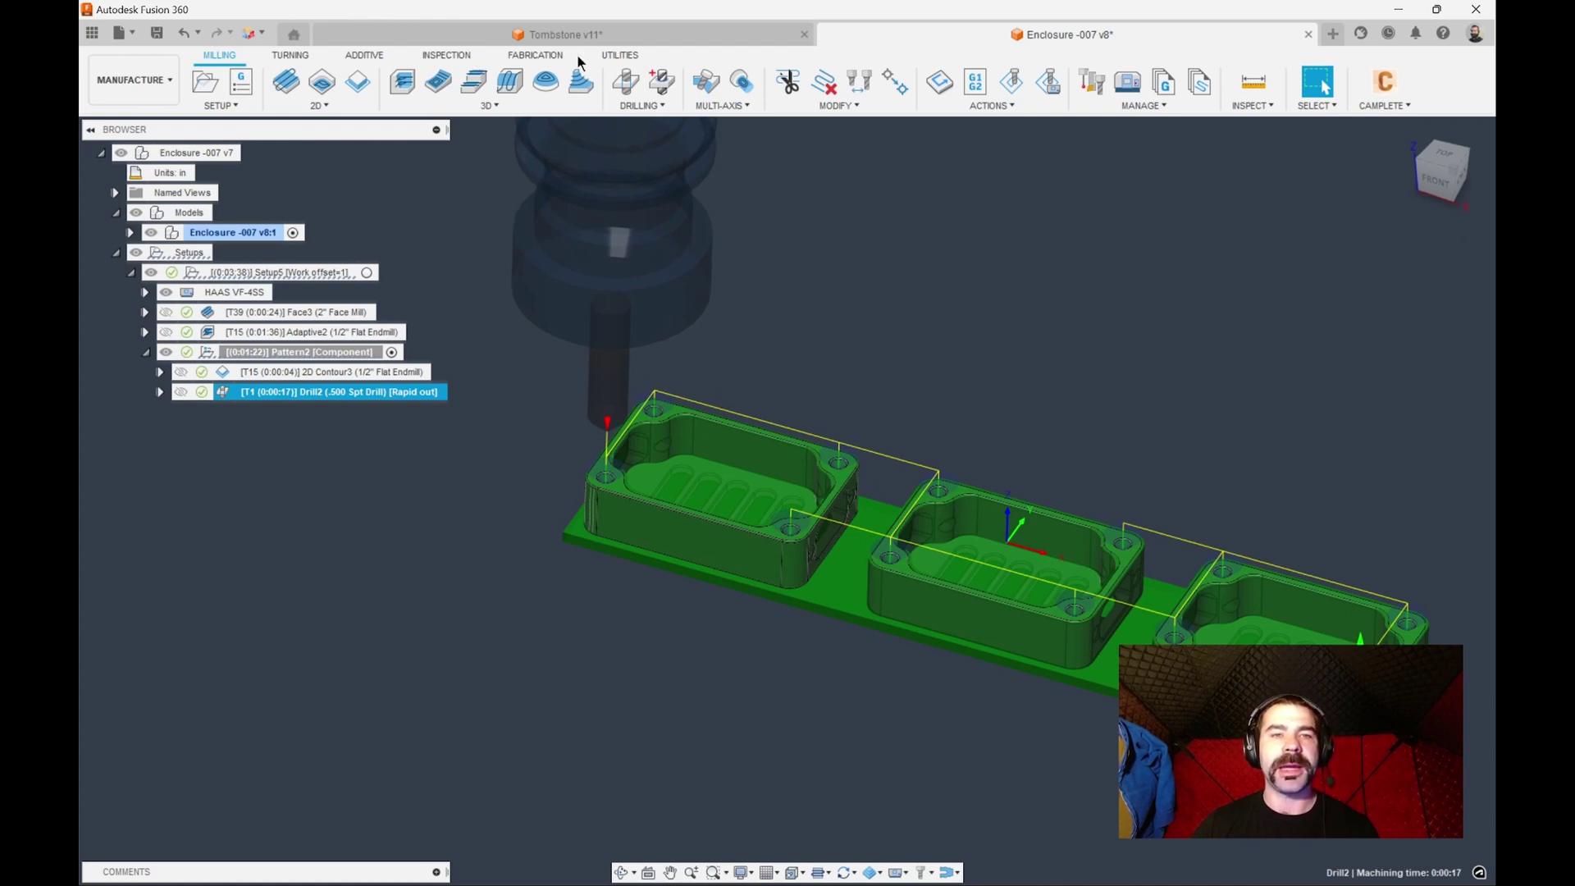
Step: Set up a probe geometry inspection on the enclosure's front face and opposite wall, then close it
left_click(447, 55)
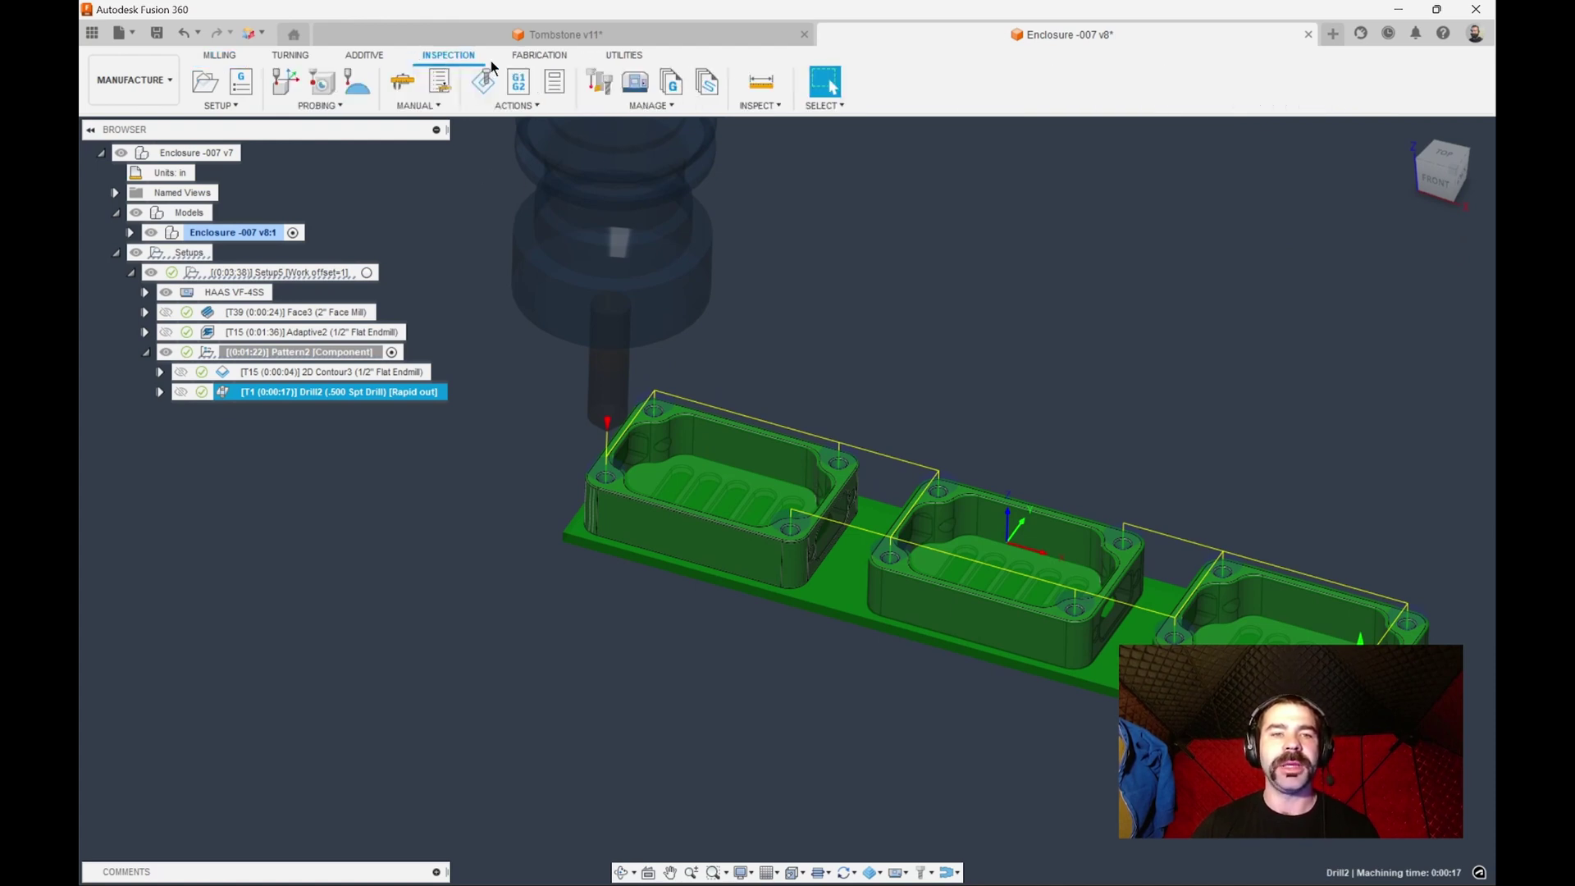
left_click(323, 94)
scroll(694, 569, "up", 3)
left_click(694, 570)
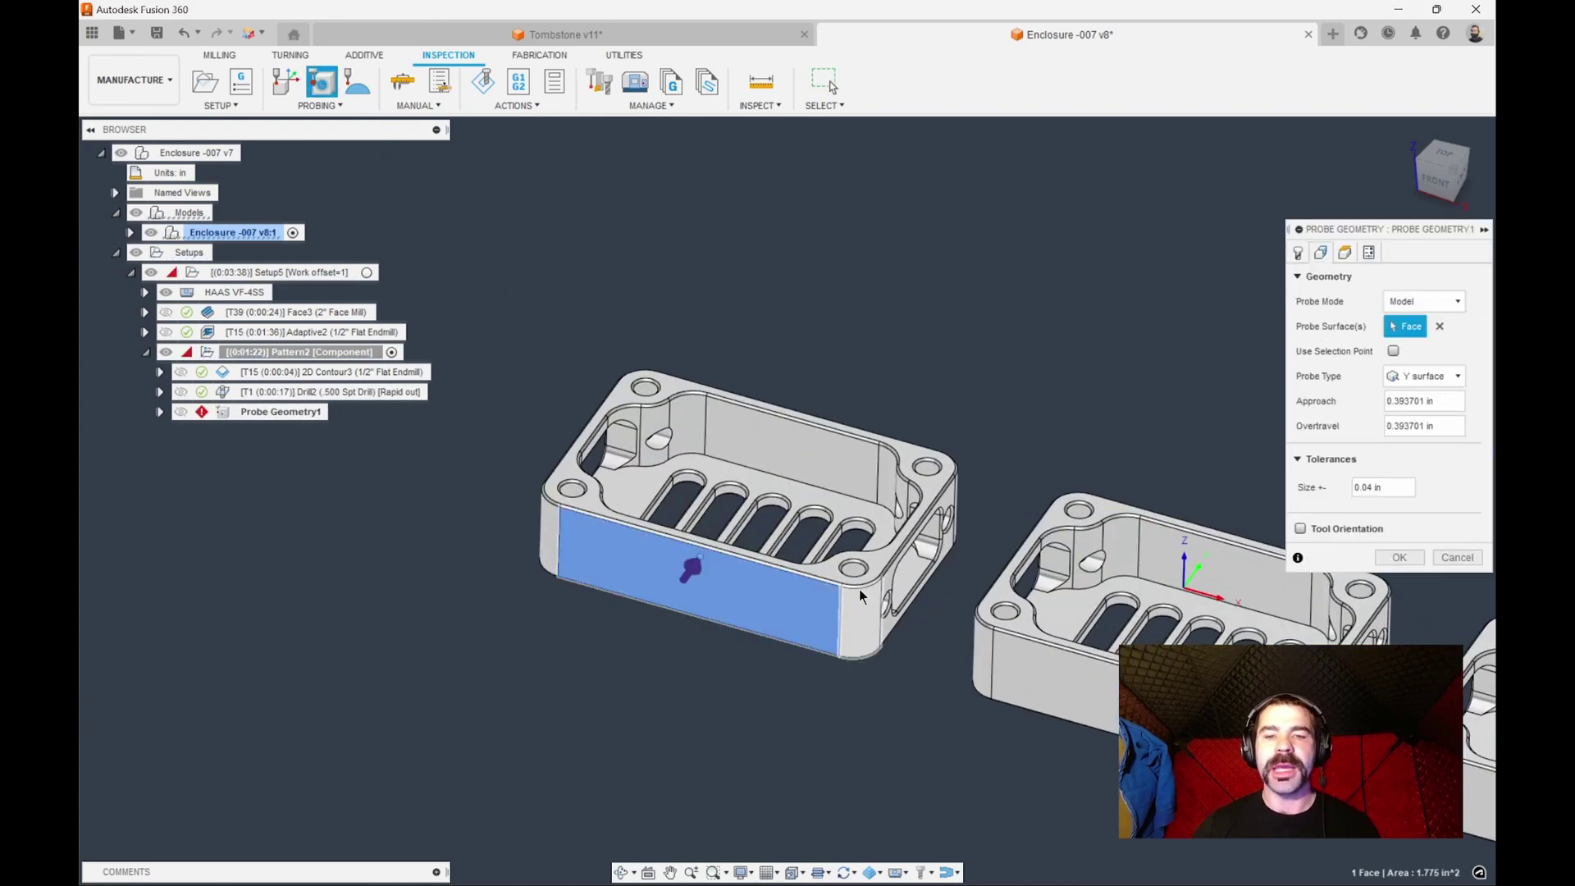
scroll(858, 482, "up", 2)
middle_click_drag(859, 483, 691, 431, "shift")
left_click(843, 387)
scroll(691, 430, "down", 3)
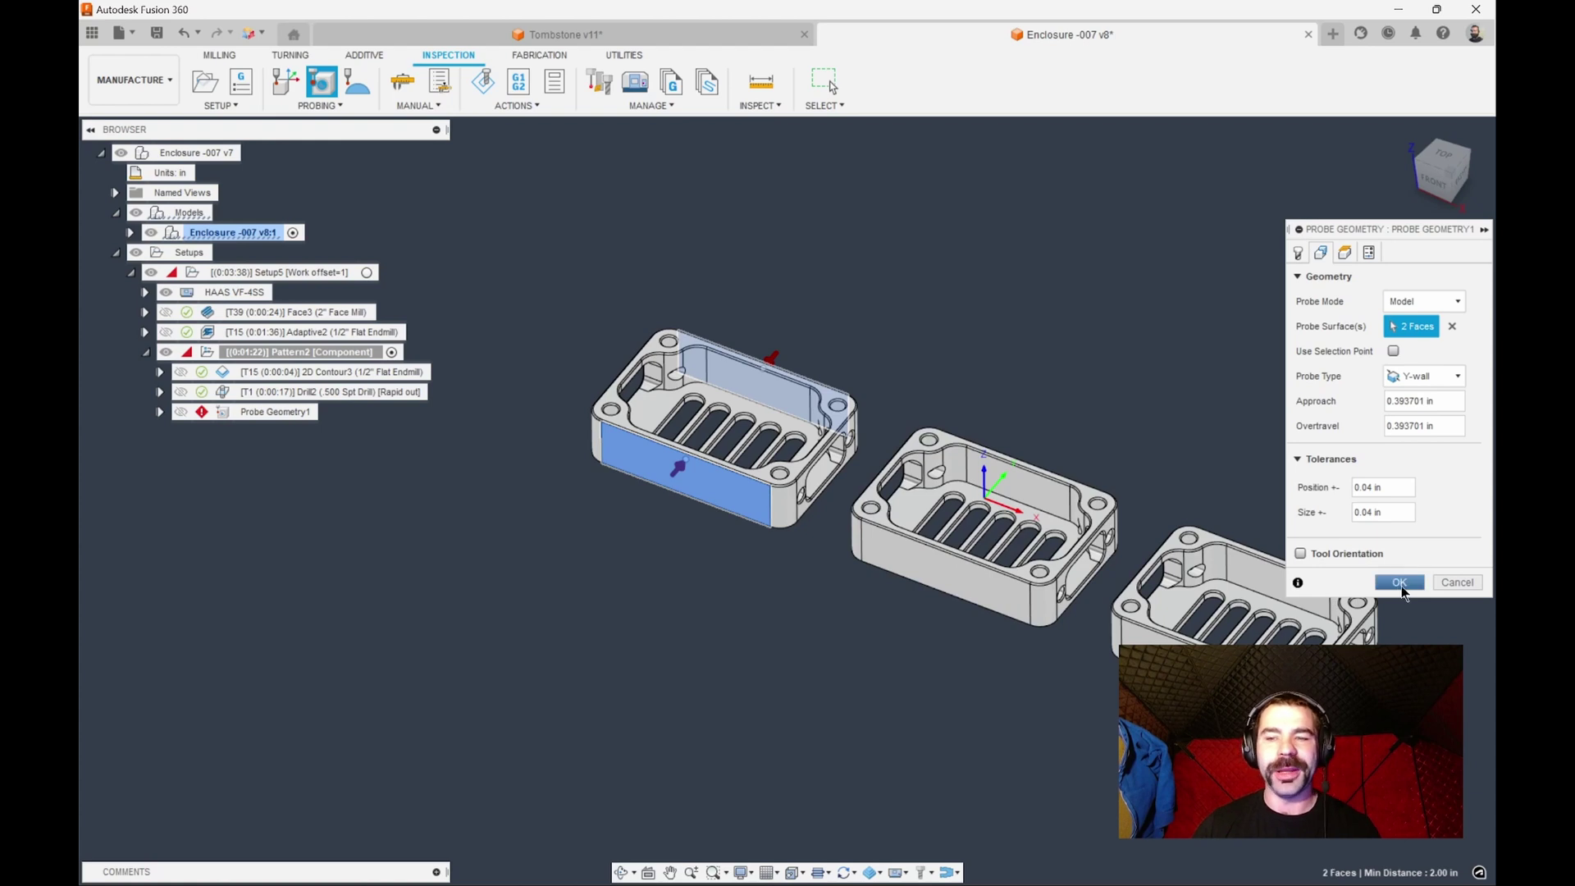
left_click(1457, 582)
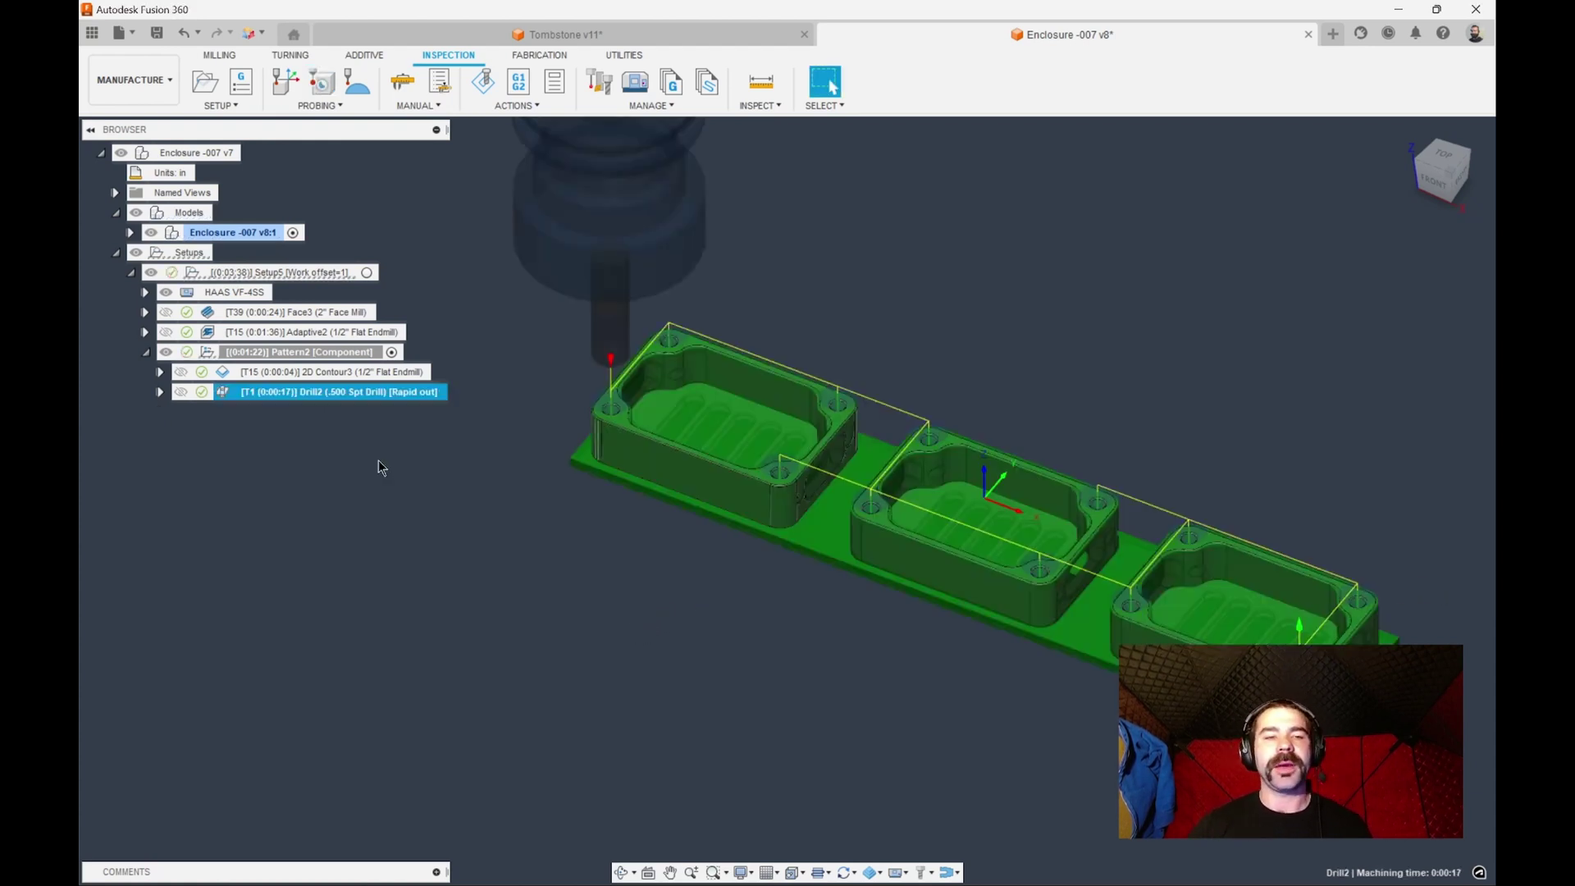
Step: Preview the 2D Contour3, Drill2 and Pattern2 toolpaths and zoom in to inspect them on the enclosures
left_click(312, 377)
left_click(313, 390)
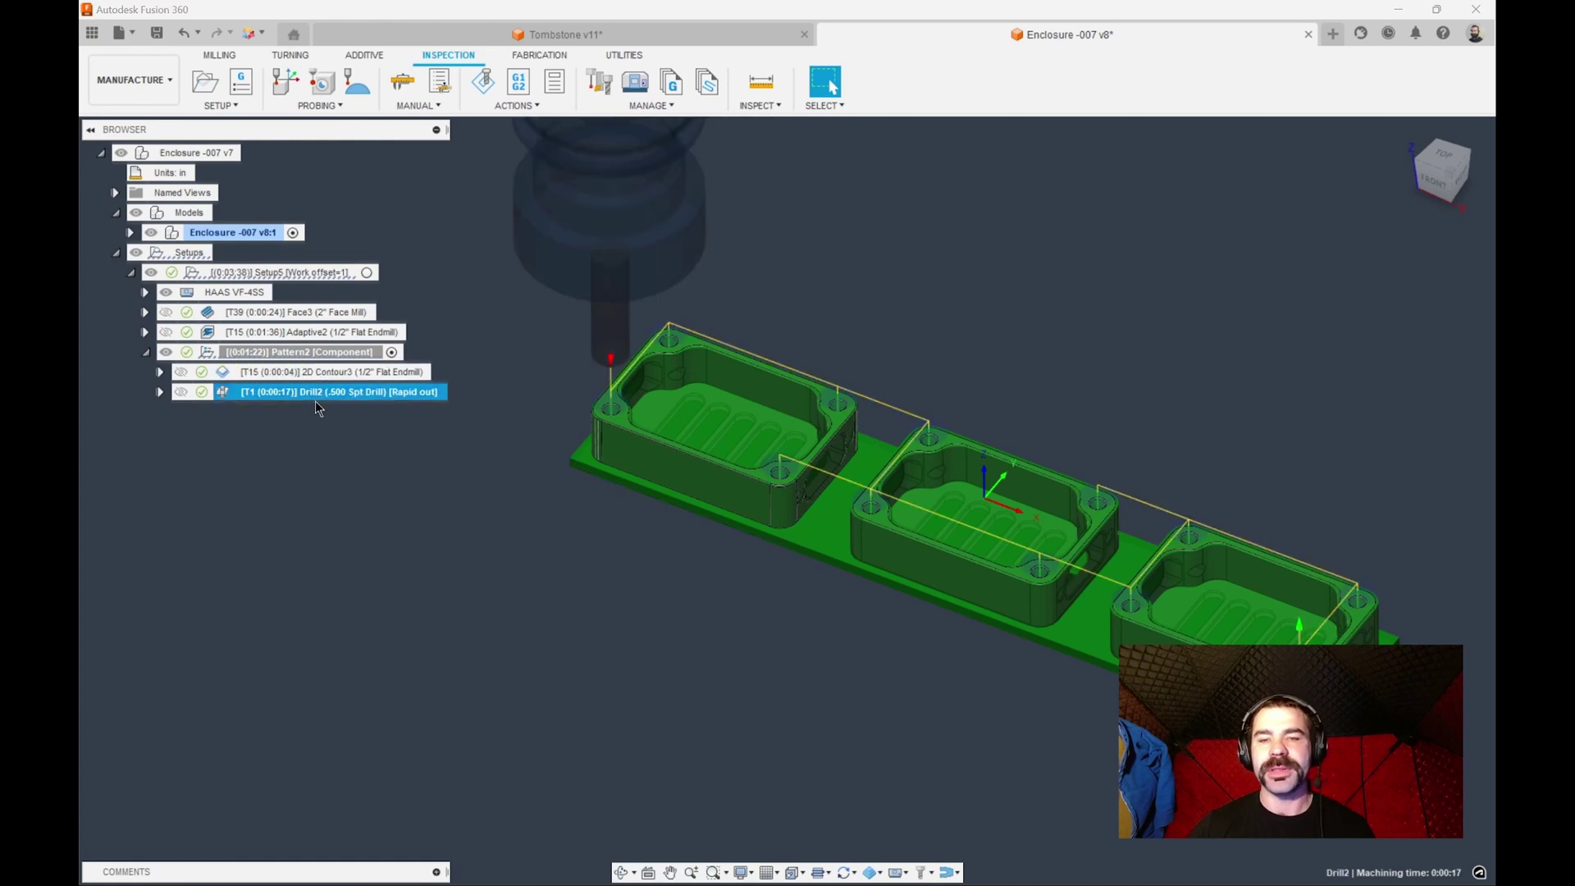
left_click(305, 352)
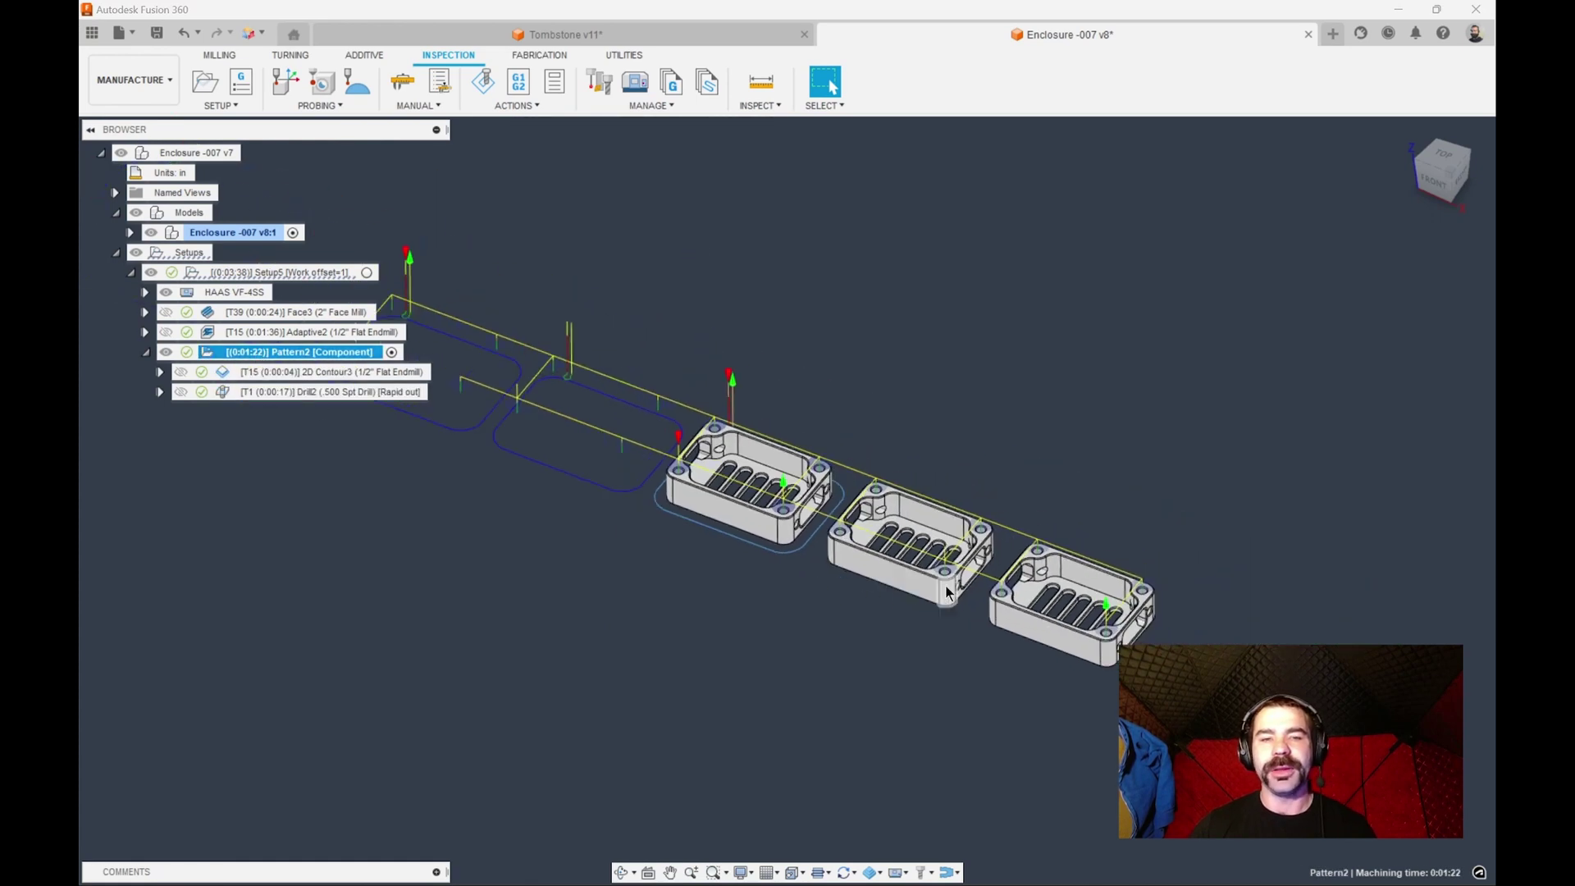
scroll(945, 592, "down", 2)
scroll(911, 599, "up", 2)
scroll(884, 607, "down", 2)
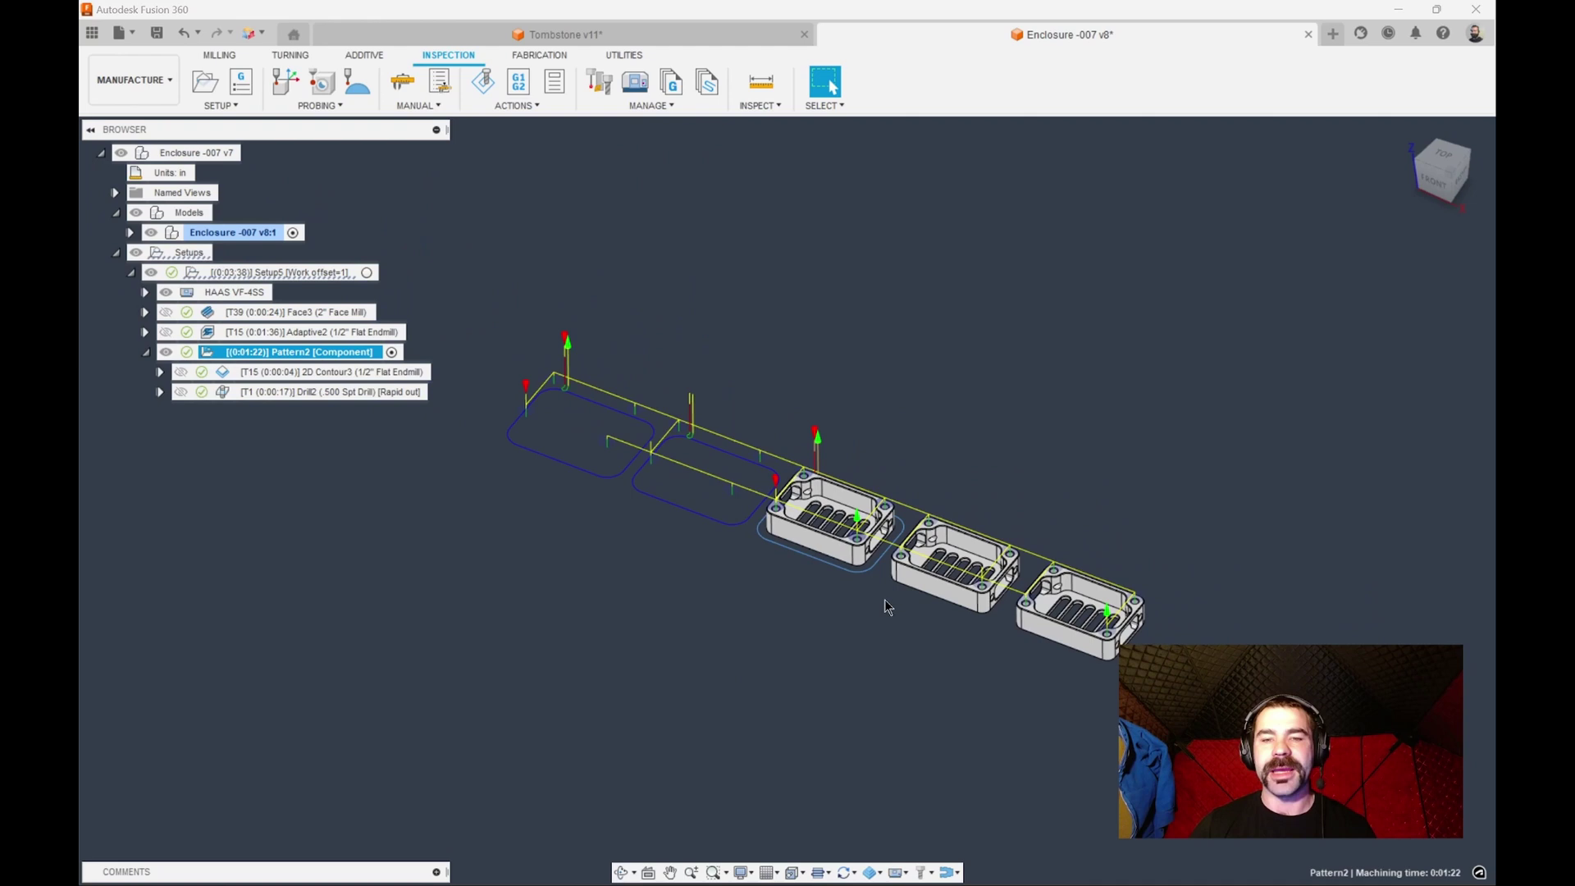
scroll(783, 576, "up", 1)
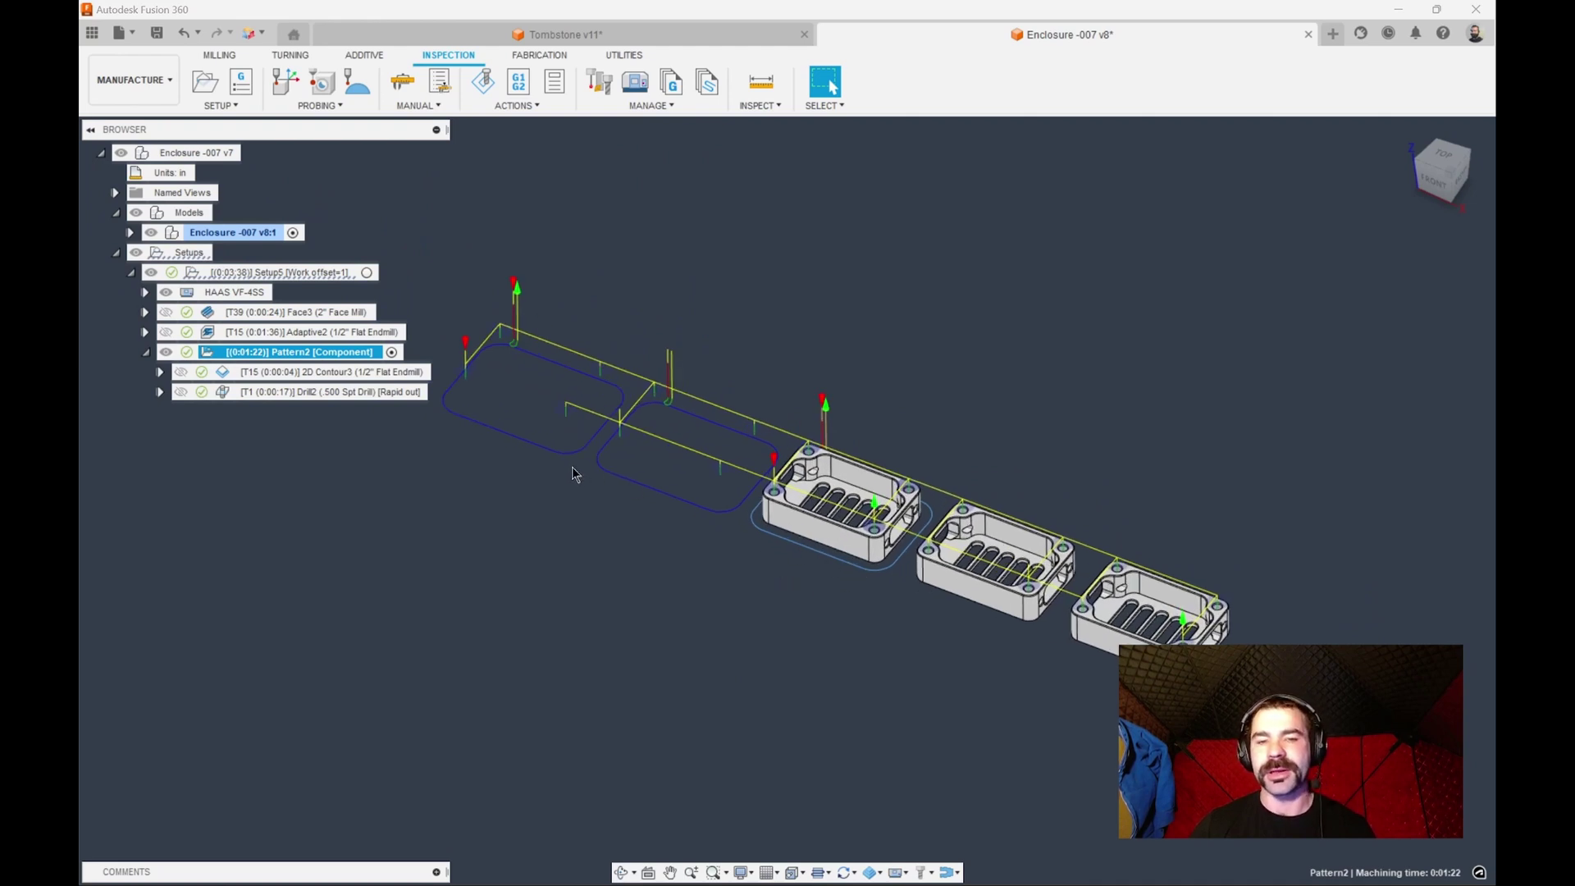
scroll(743, 524, "down", 1)
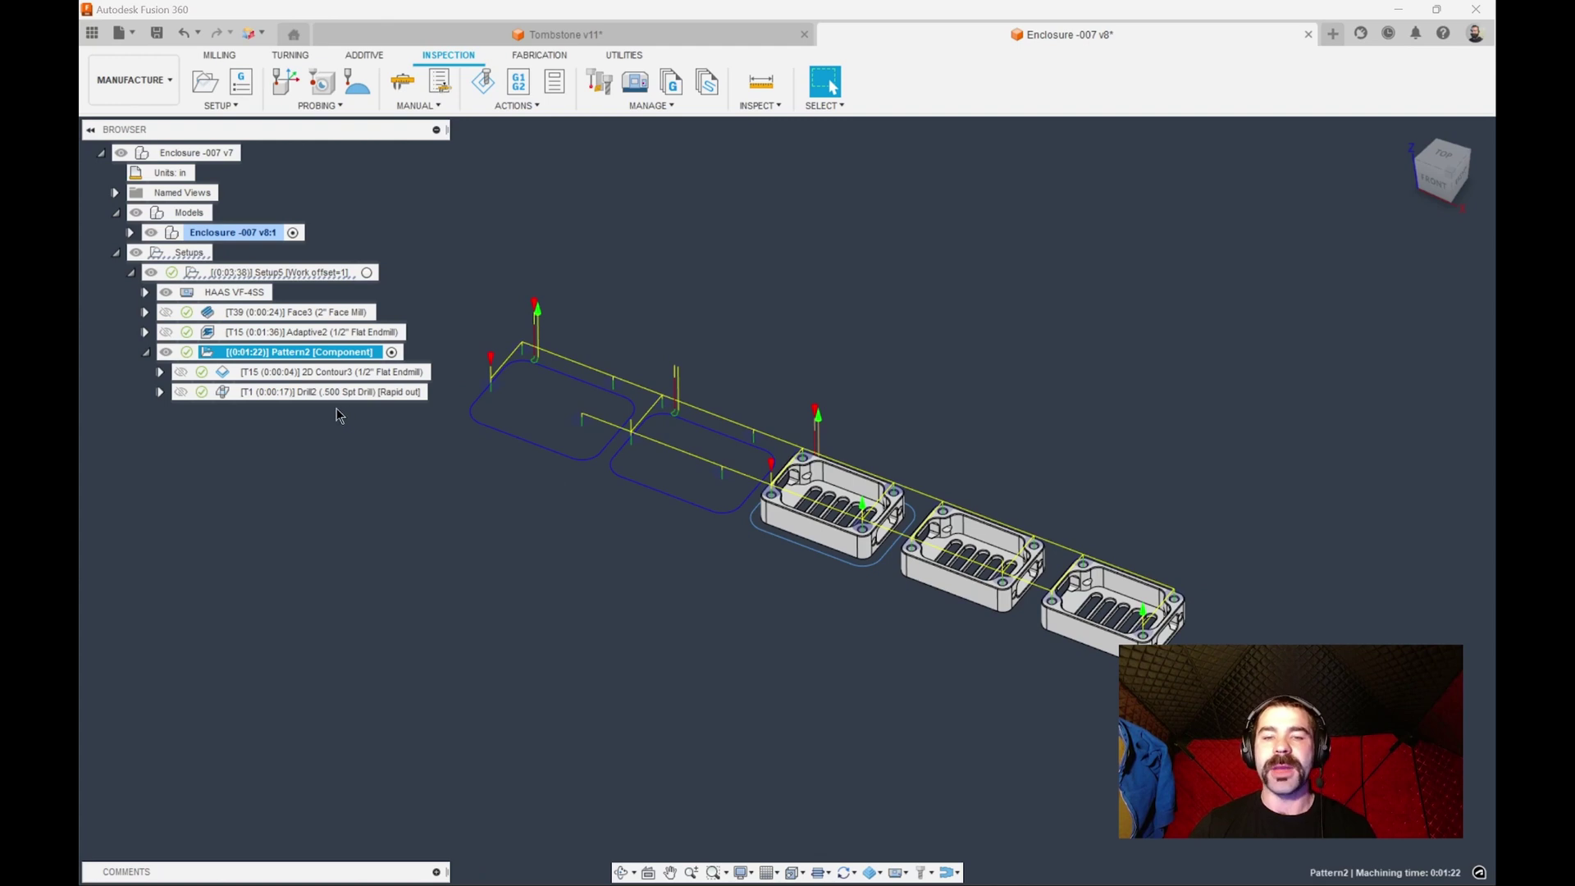
Step: Edit Pattern2, re-pick the first enclosure as its source component, and accept the pattern
double_click(215, 353)
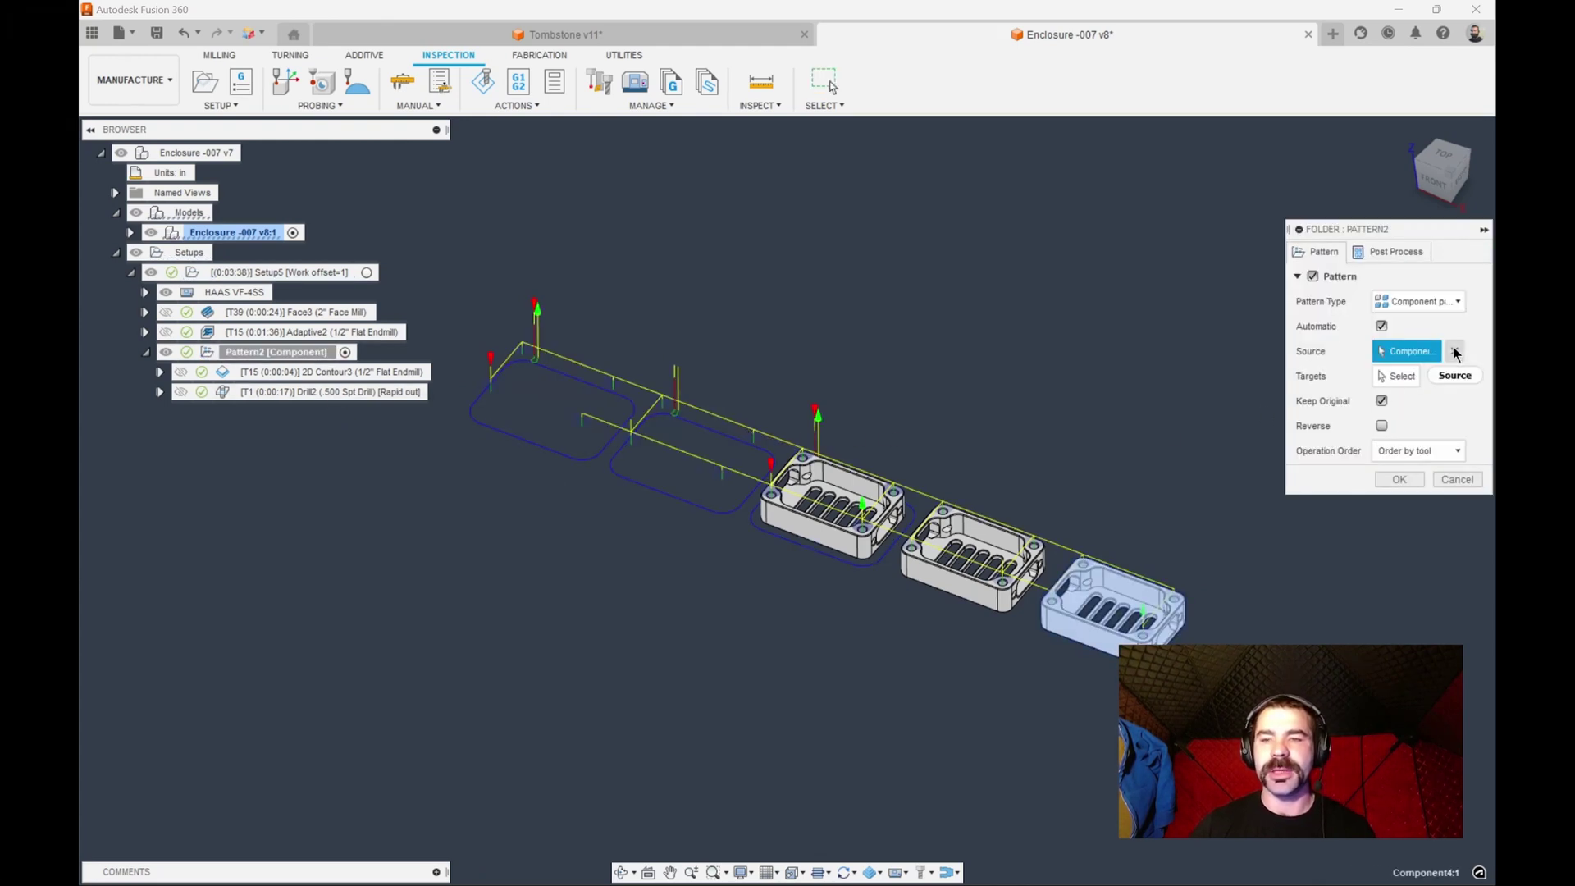
left_click(1454, 351)
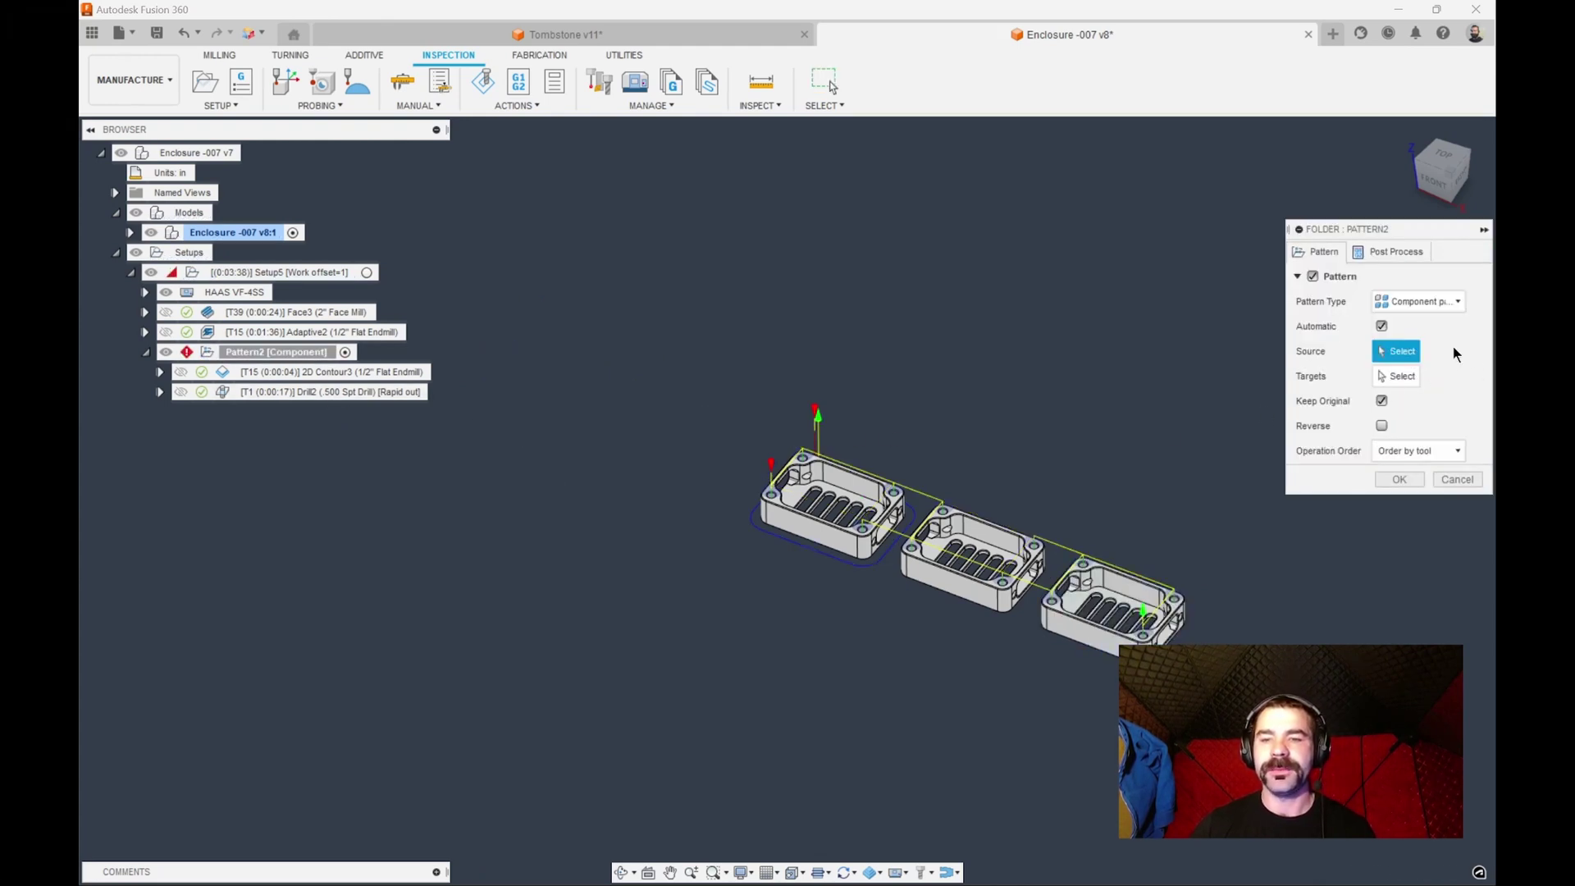
left_click(1174, 615)
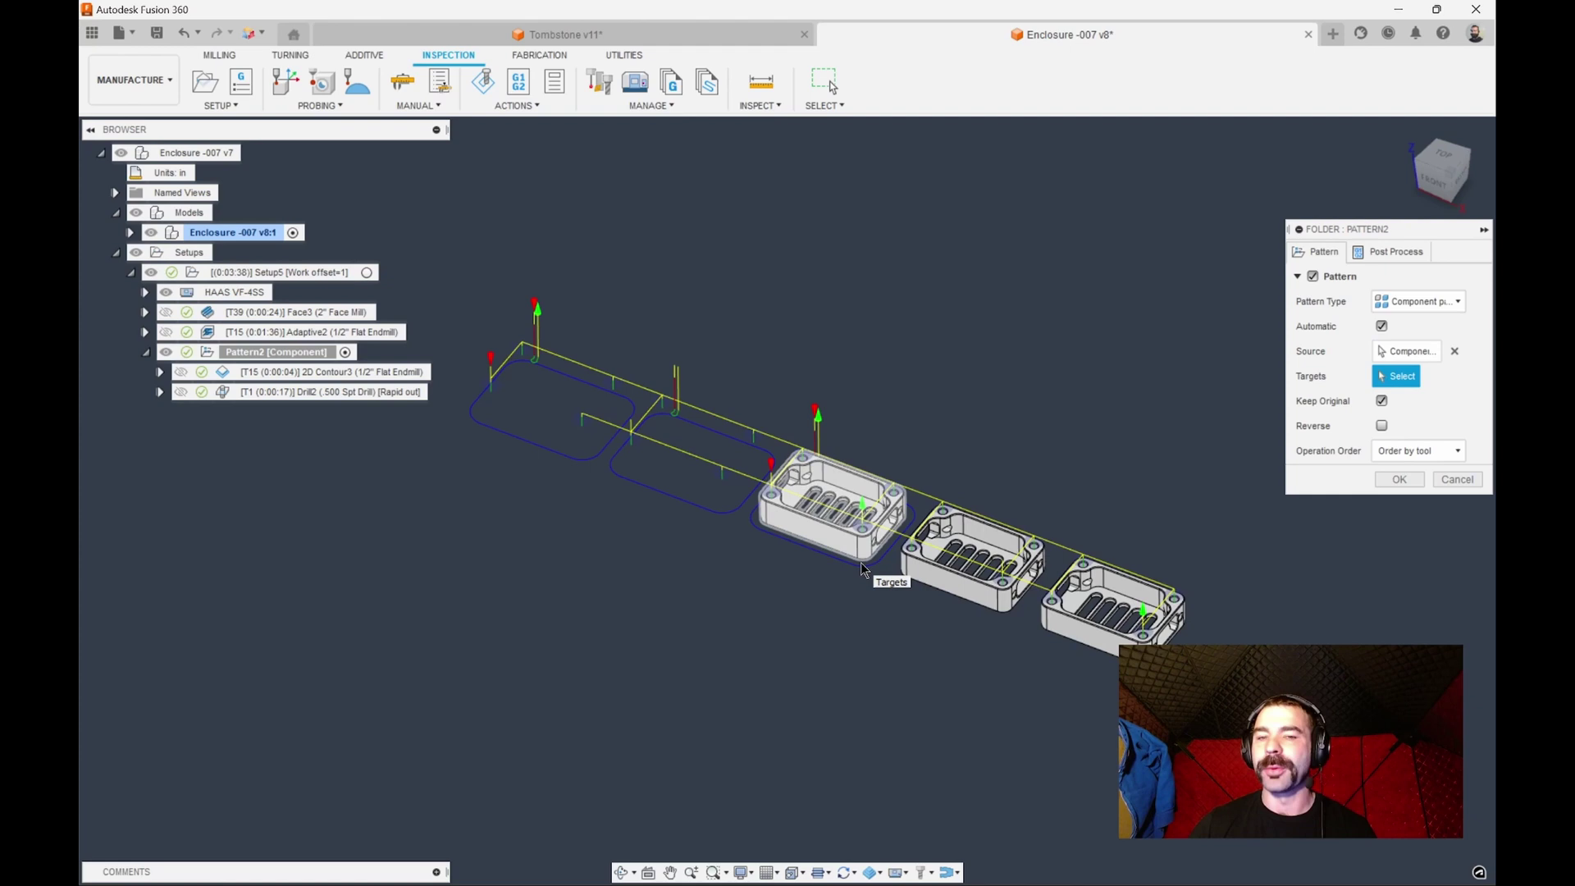
left_click(1454, 351)
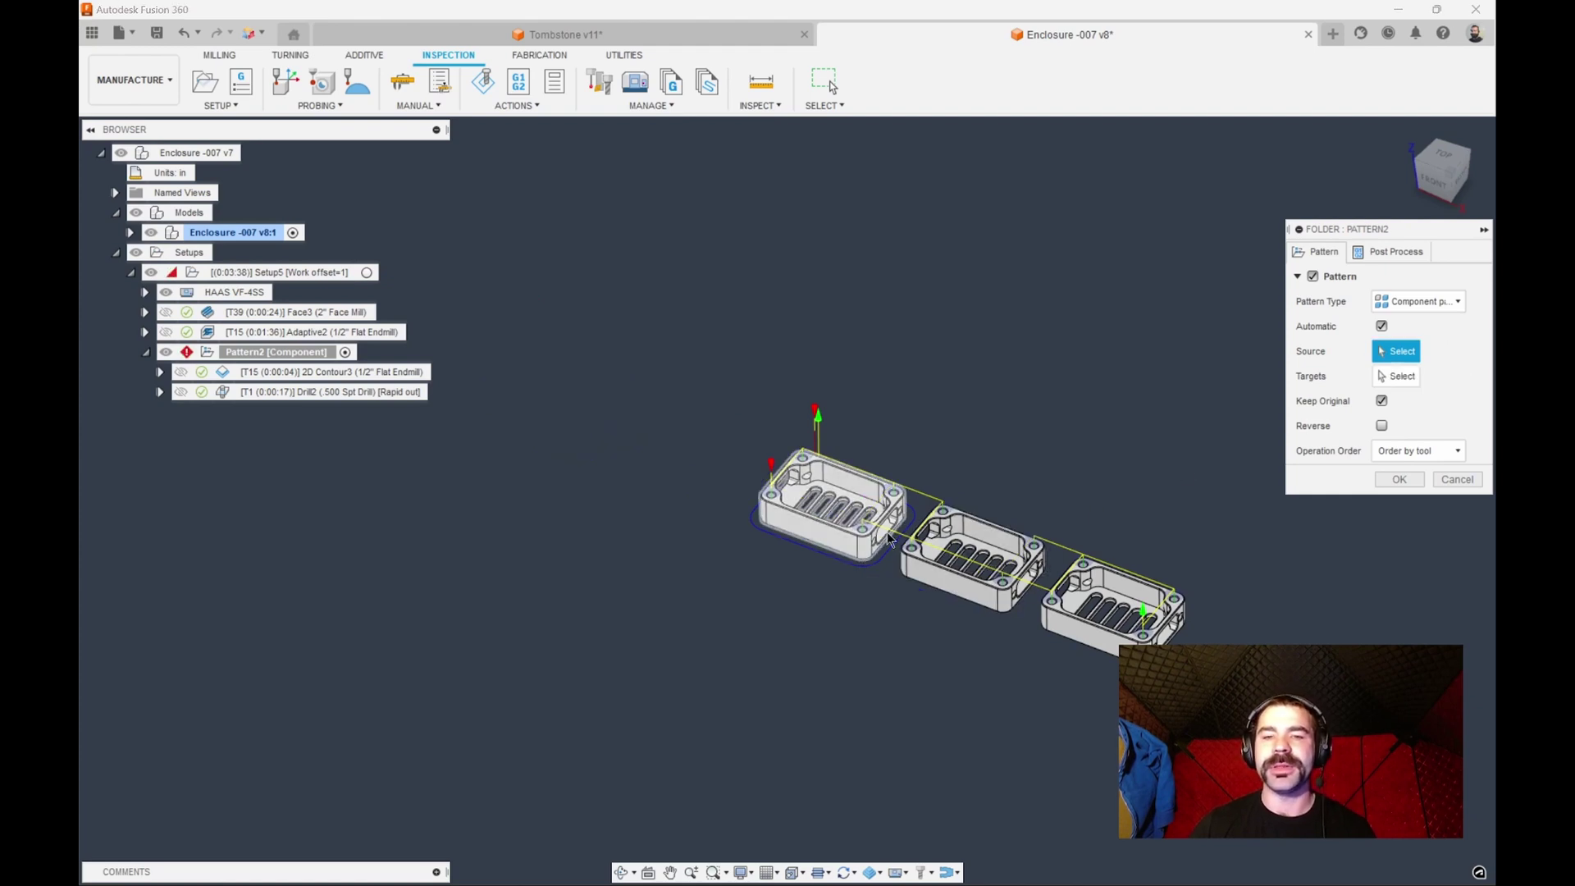
left_click(858, 529)
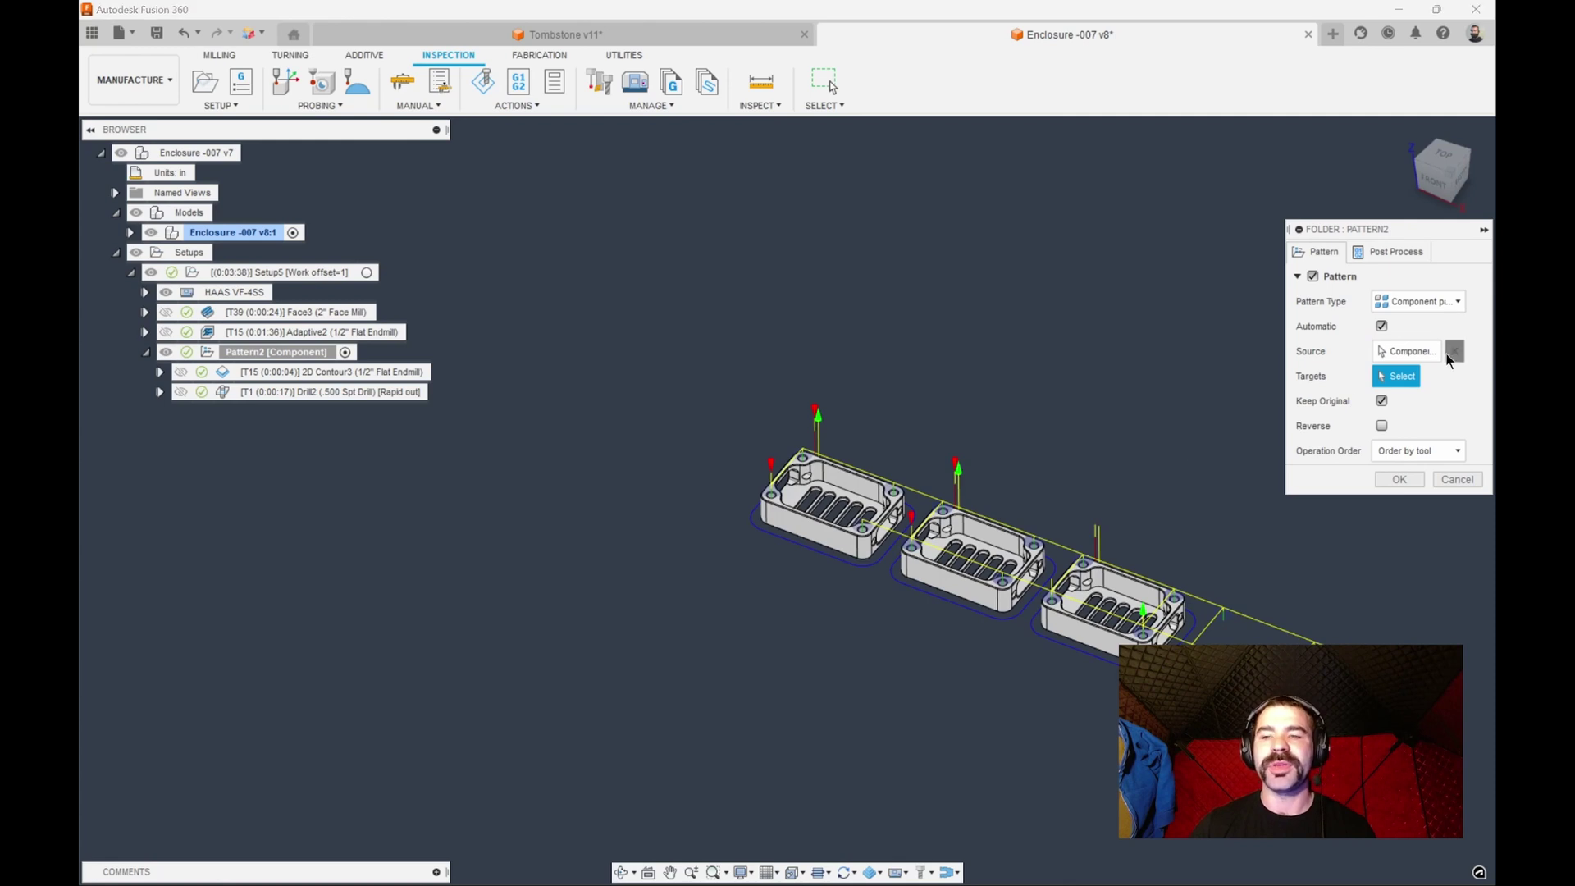
left_click(1454, 351)
left_click(1173, 609)
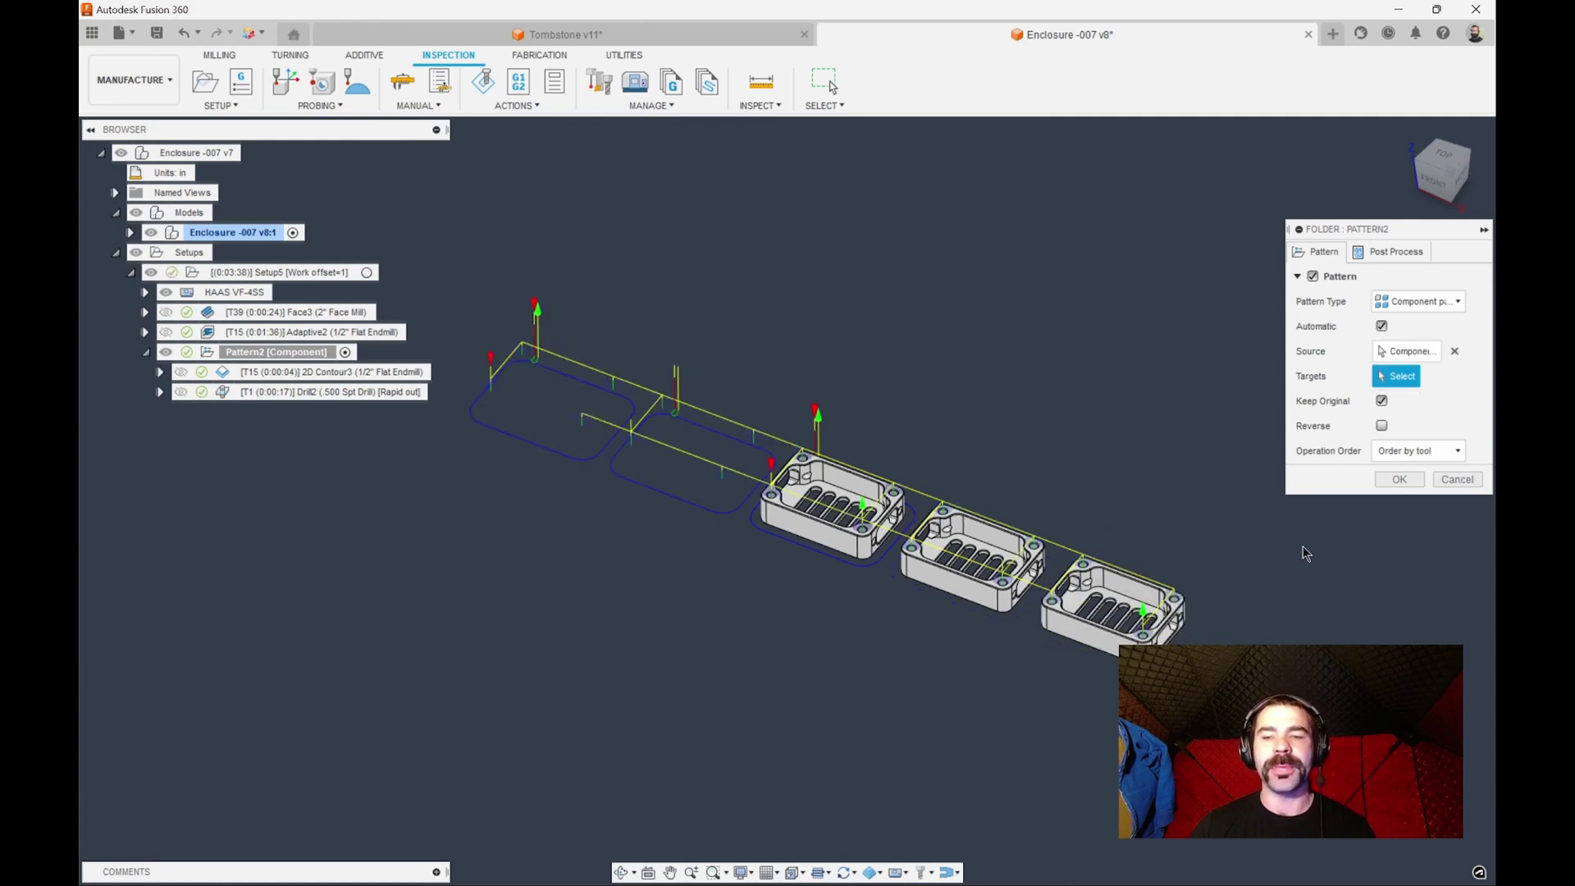
left_click(1399, 479)
scroll(1165, 634, "up", 3)
Step: Reselect 2D Contour3's contour on the third enclosure
double_click(246, 373)
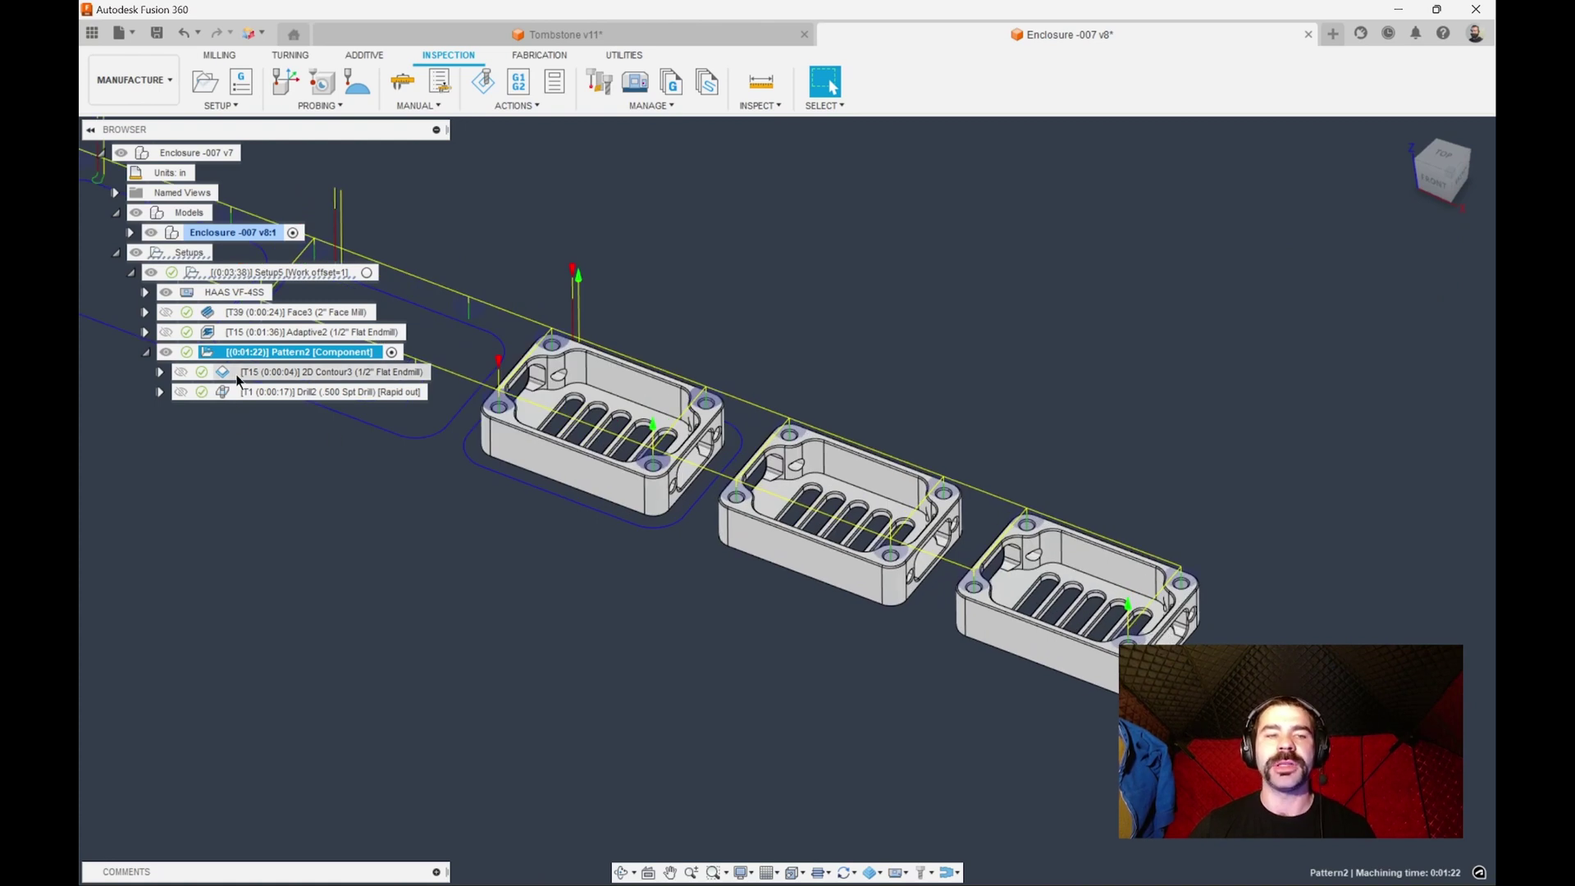
left_click(1320, 252)
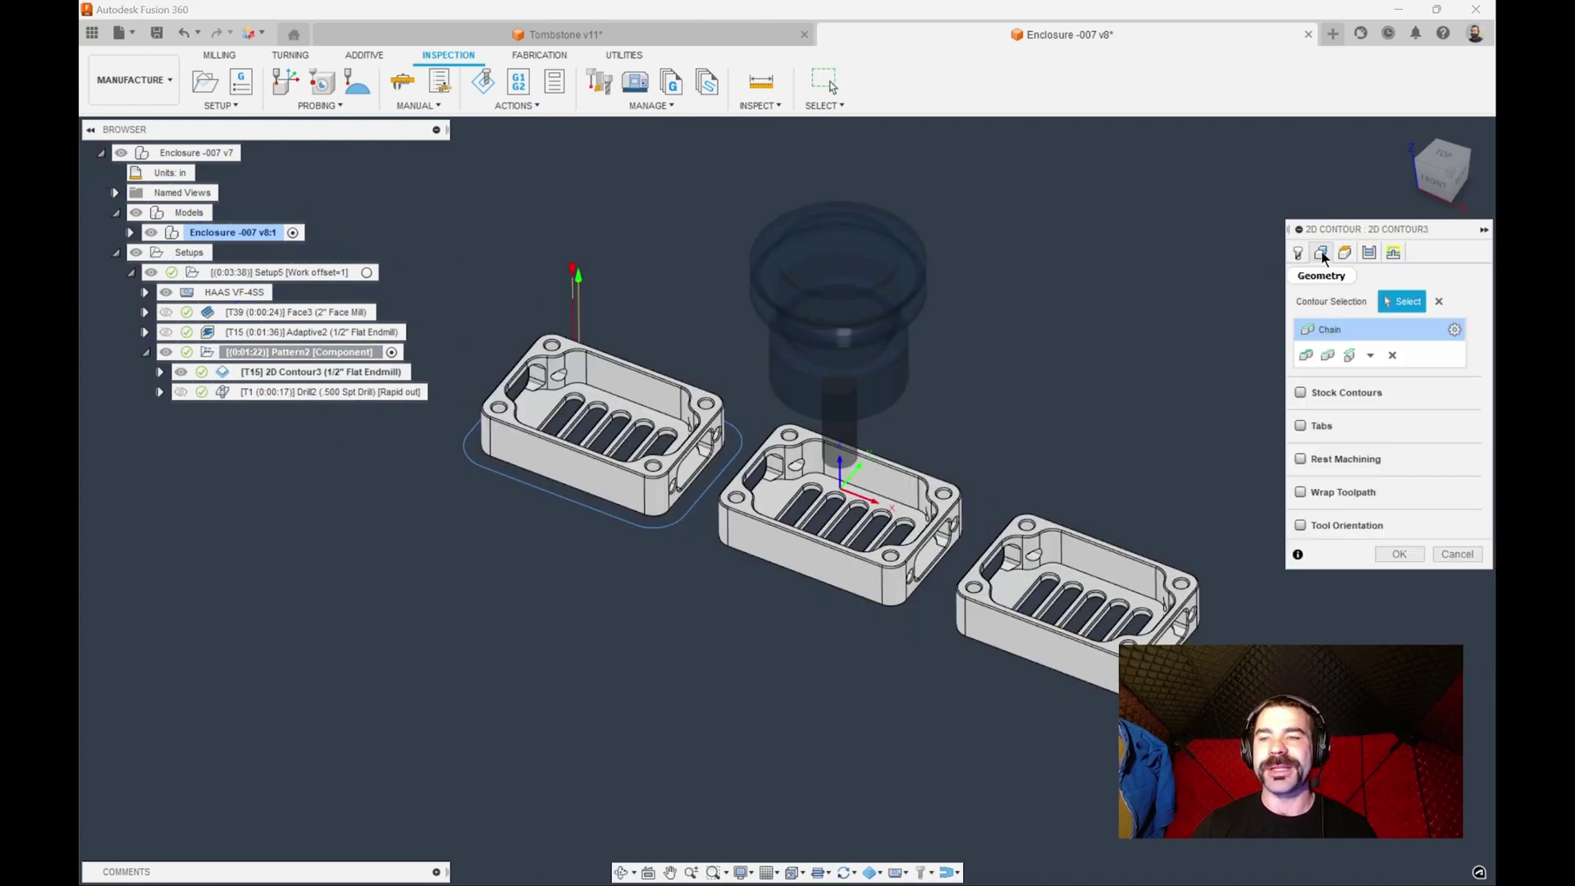
left_click(1468, 343)
left_click(961, 635)
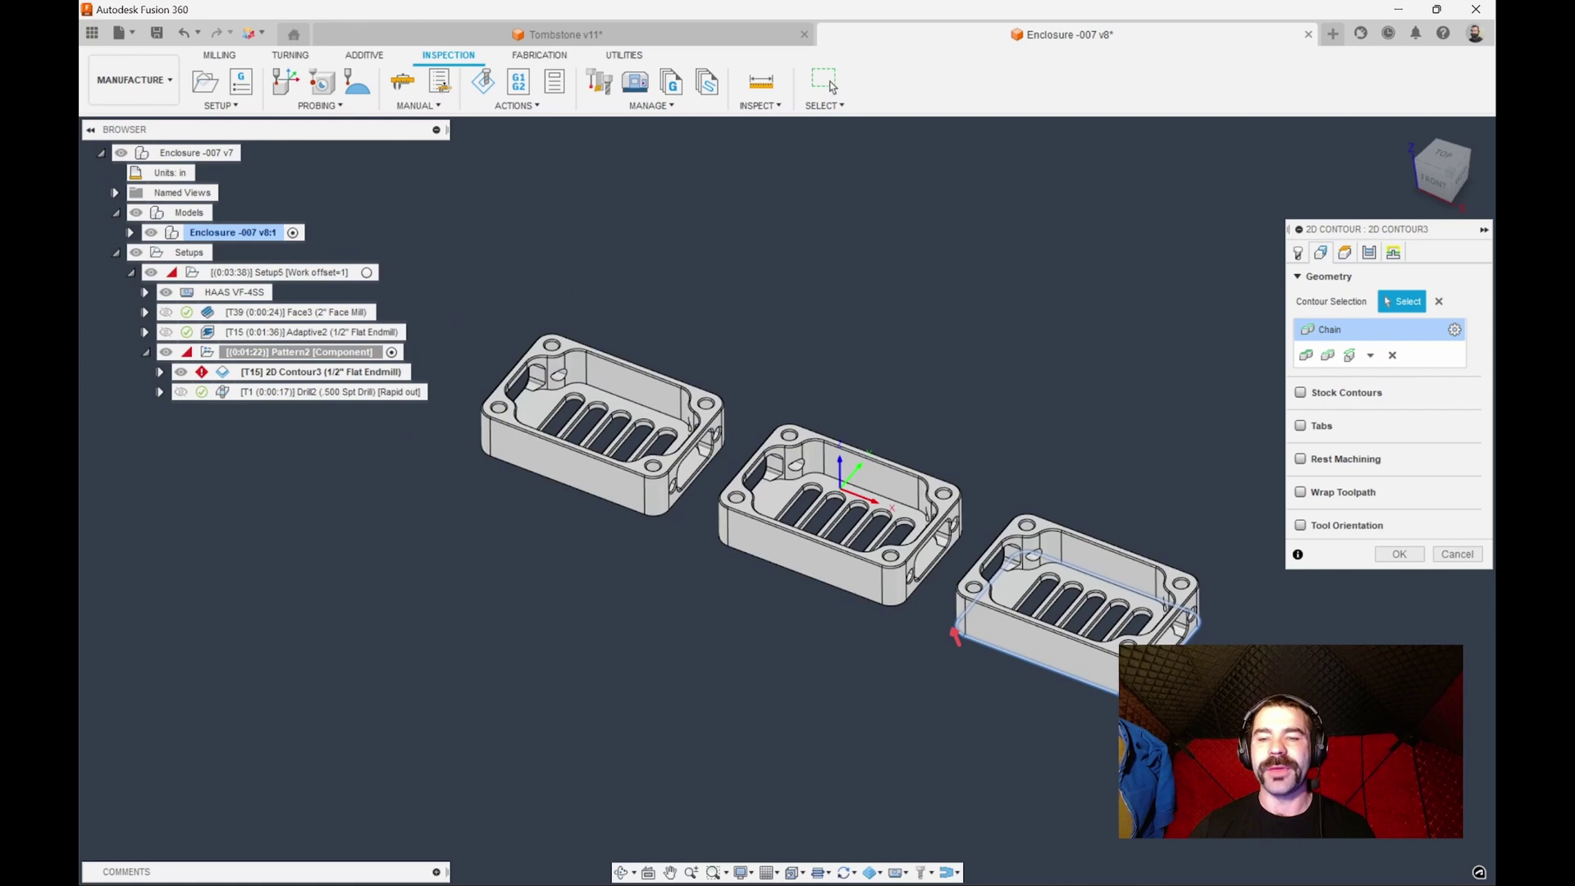
left_click(1399, 554)
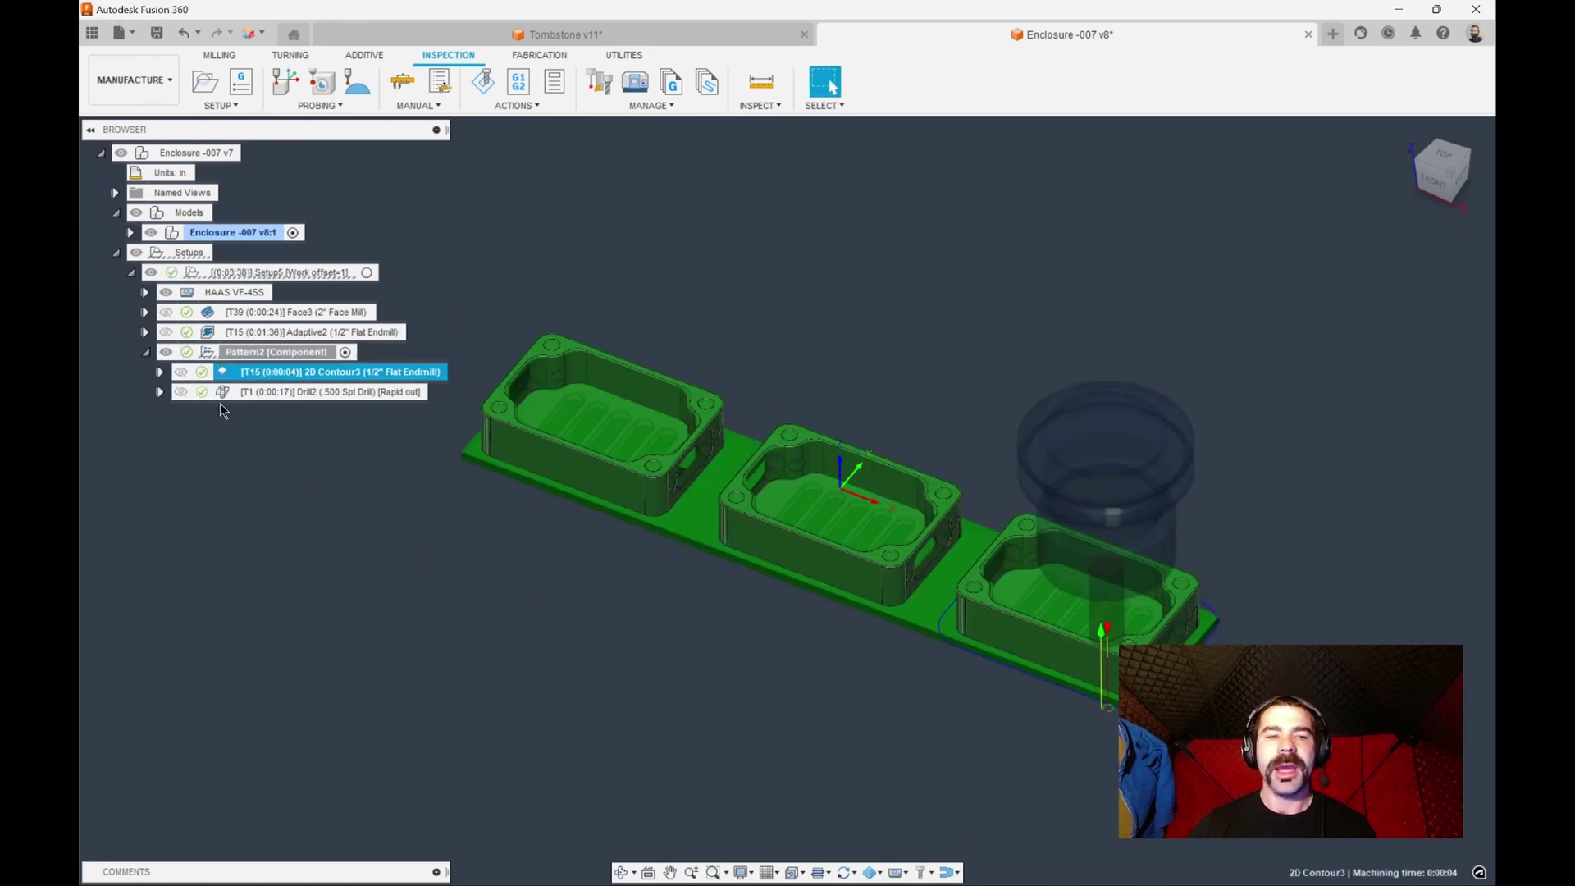
Step: Limit Drill2 to one enclosure's same-diameter holes using that part's edge chain as containment boundary
left_click(228, 392)
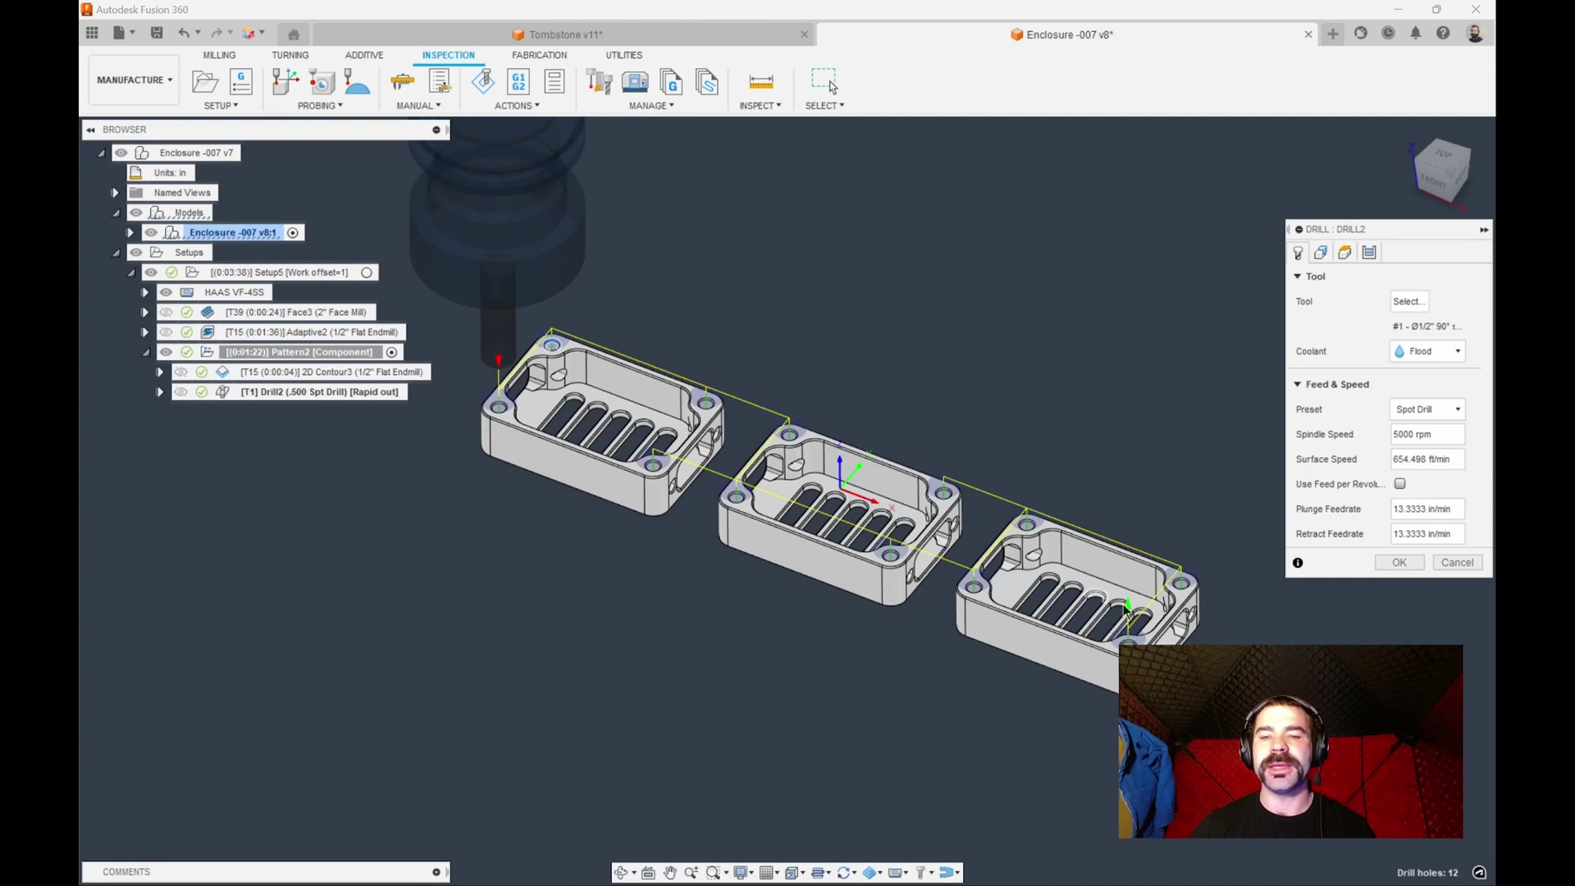
left_click(1320, 252)
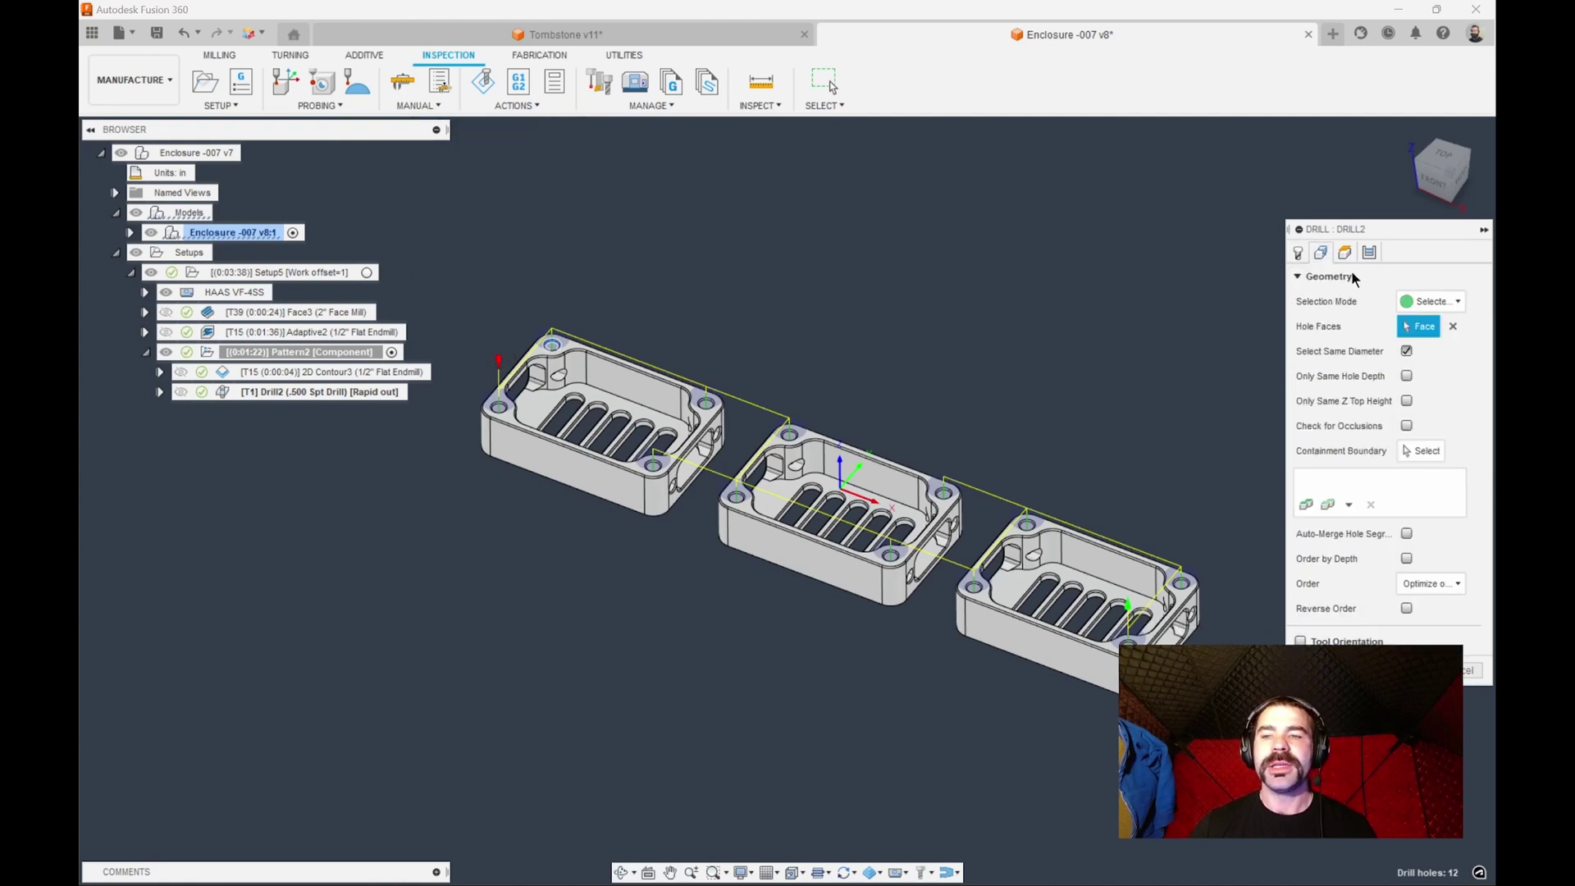
scroll(846, 541, "up", 5)
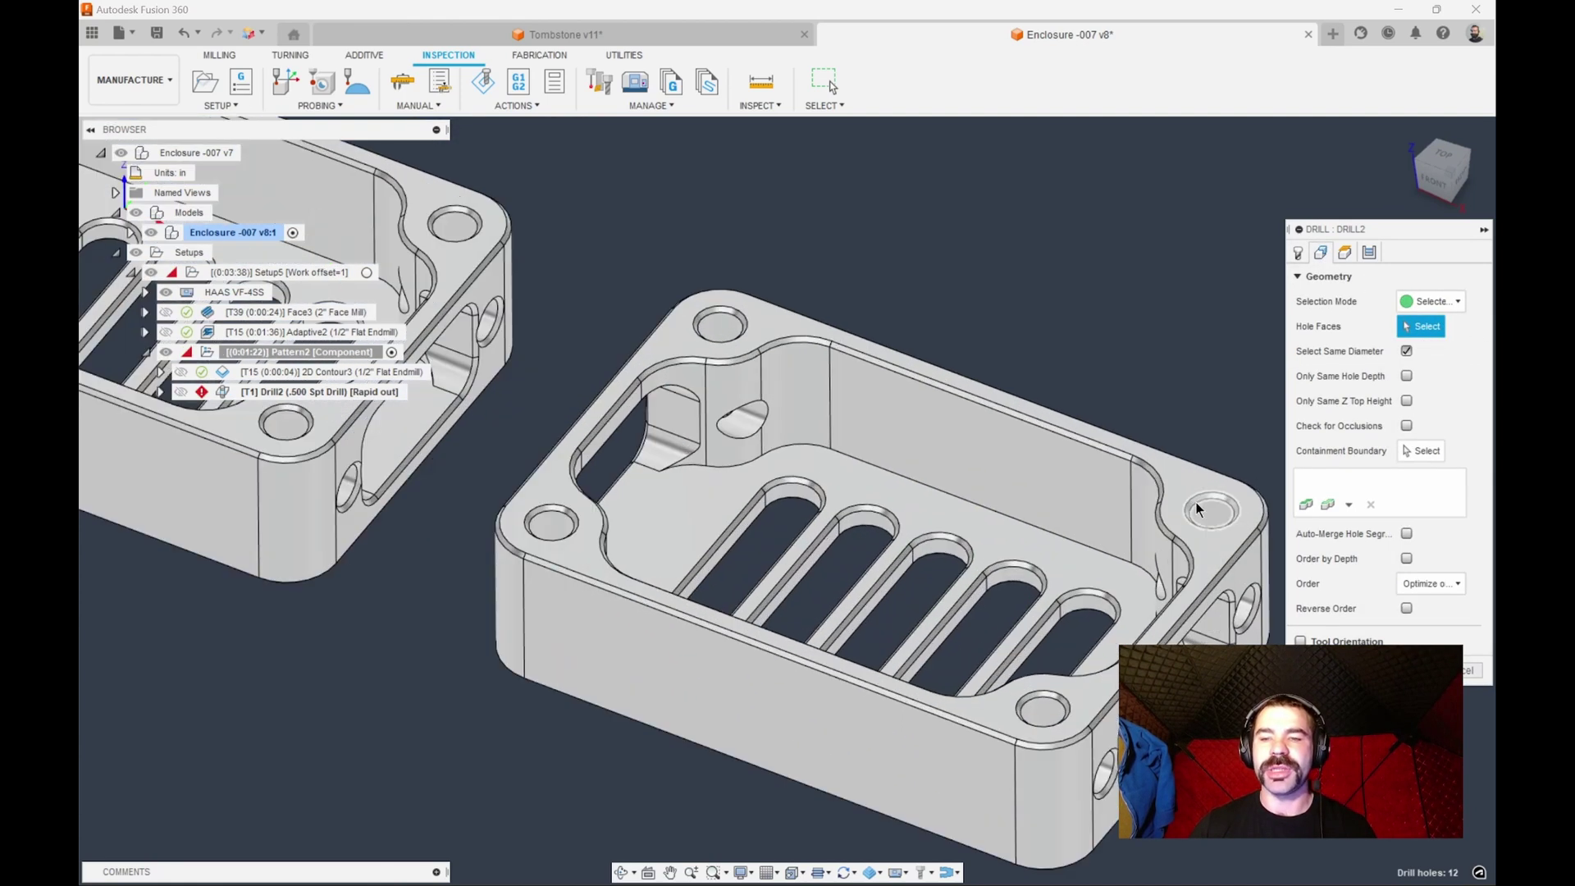
left_click(1197, 506)
scroll(1198, 499, "down", 5)
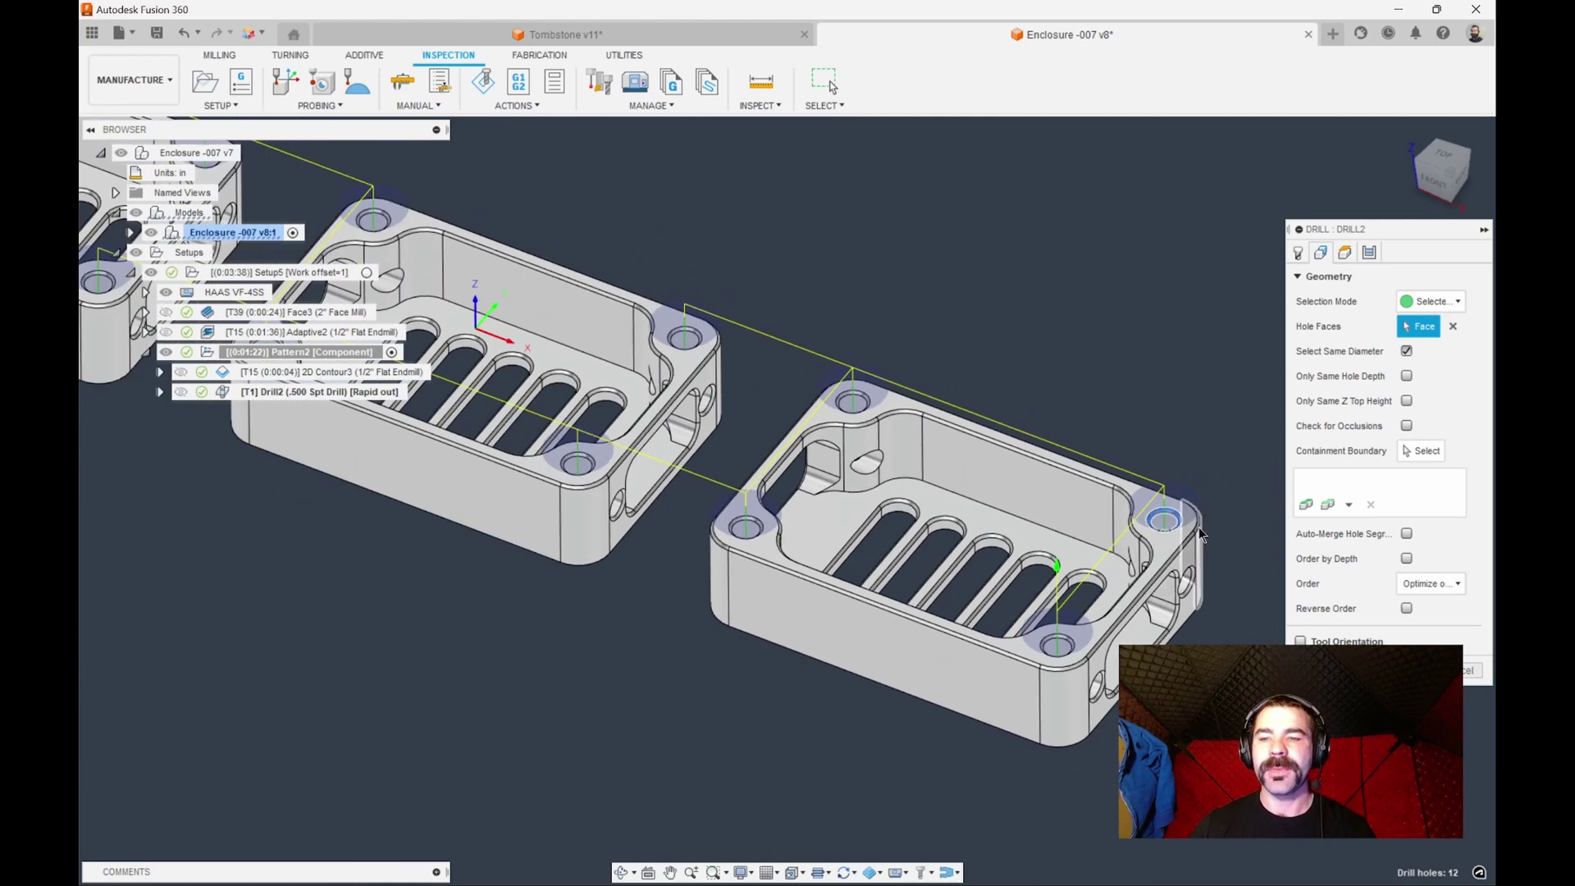
left_click(1414, 452)
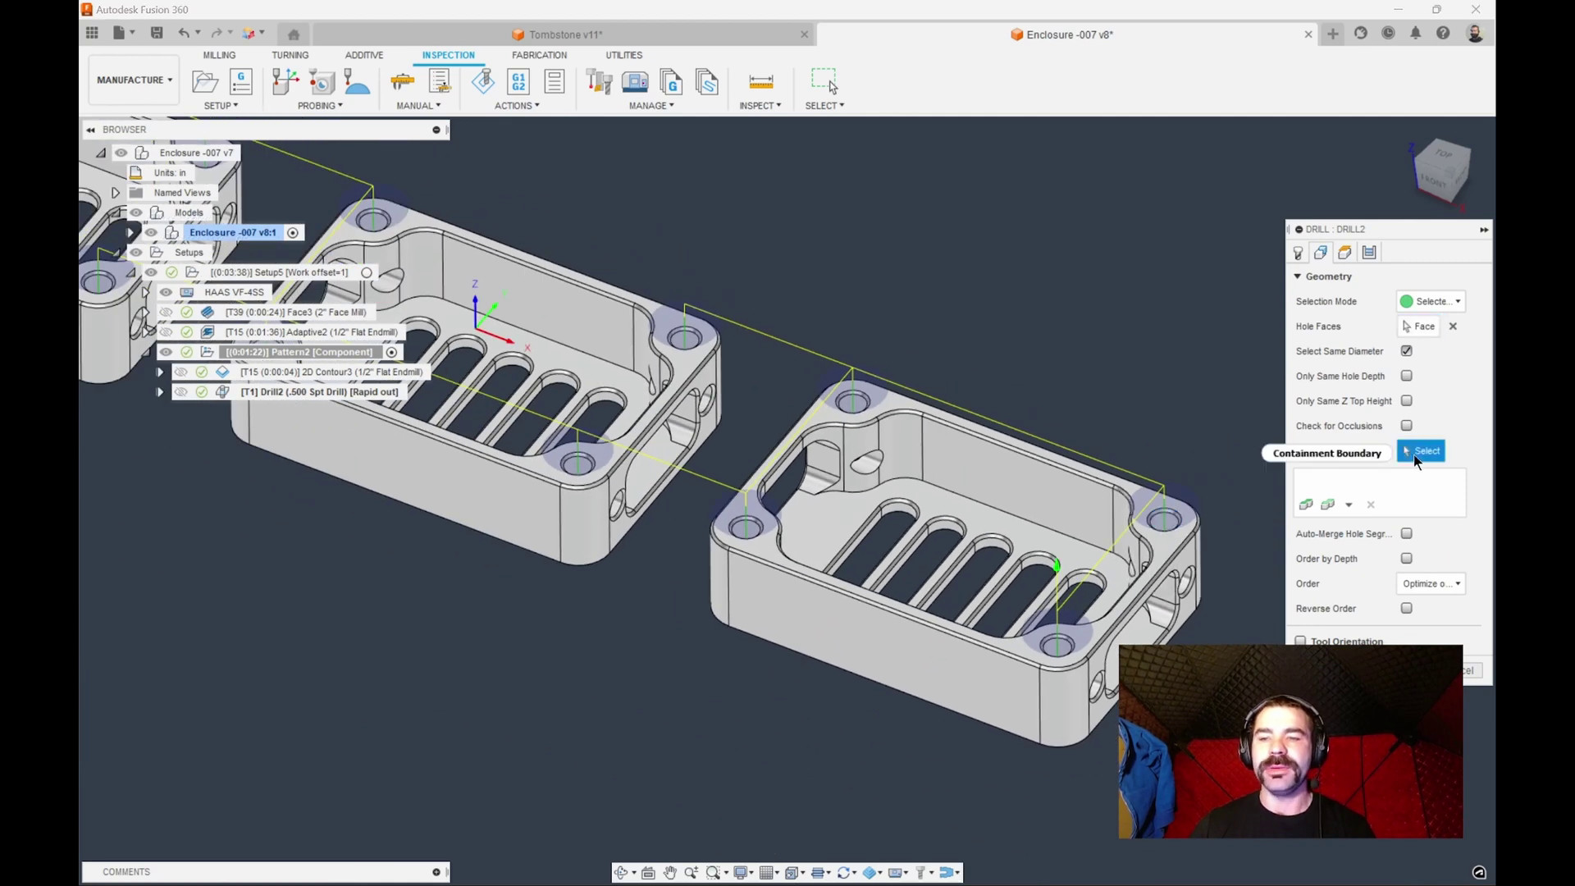
left_click(1078, 674)
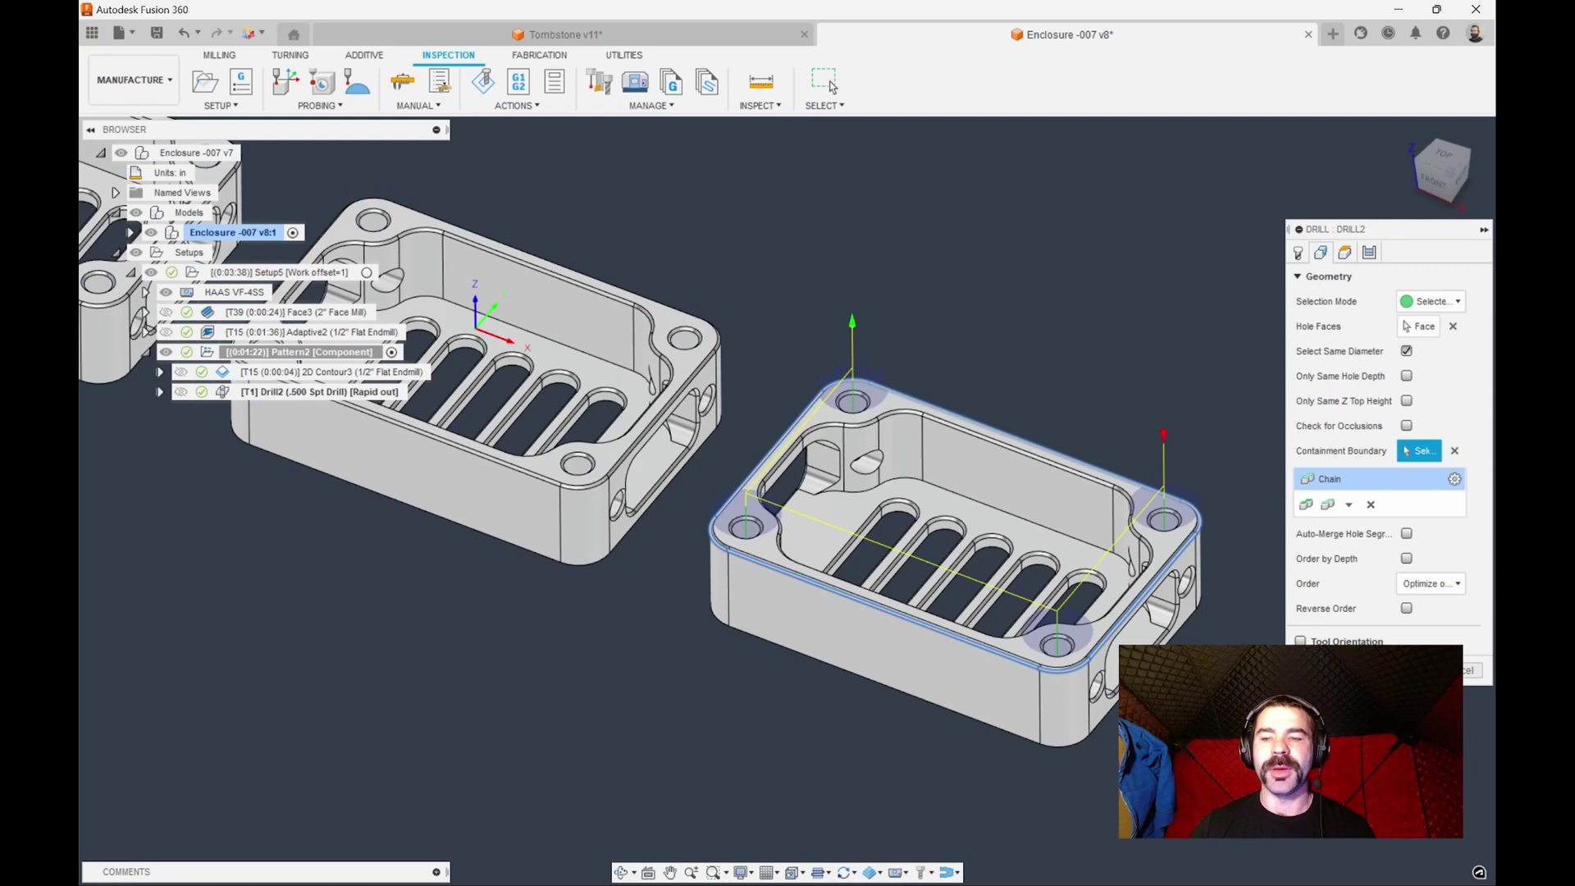
left_click(1413, 670)
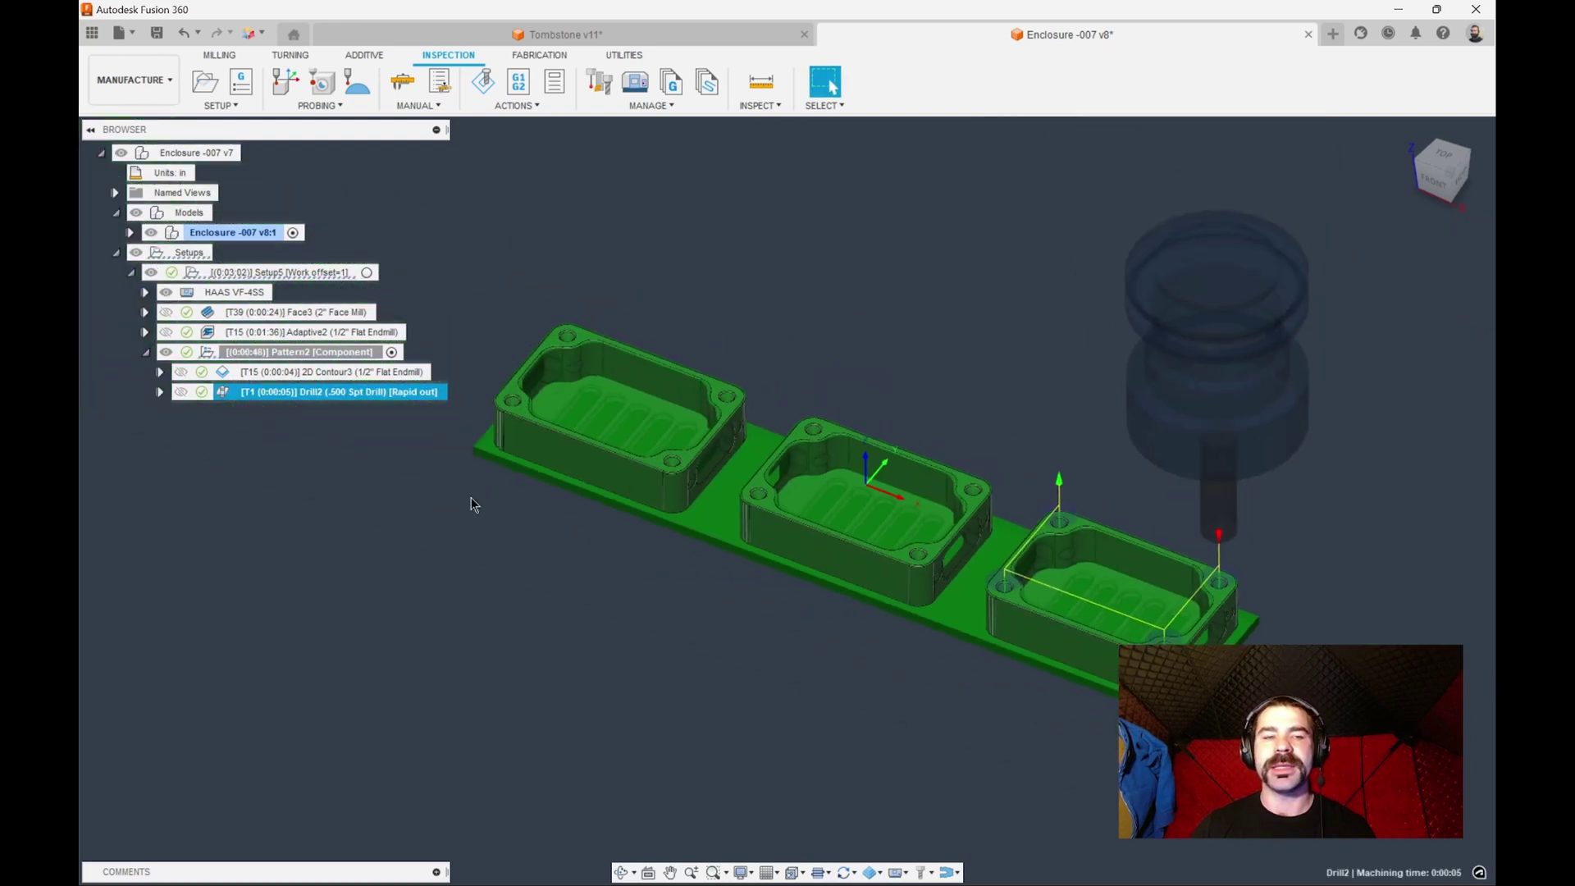
left_click(243, 373)
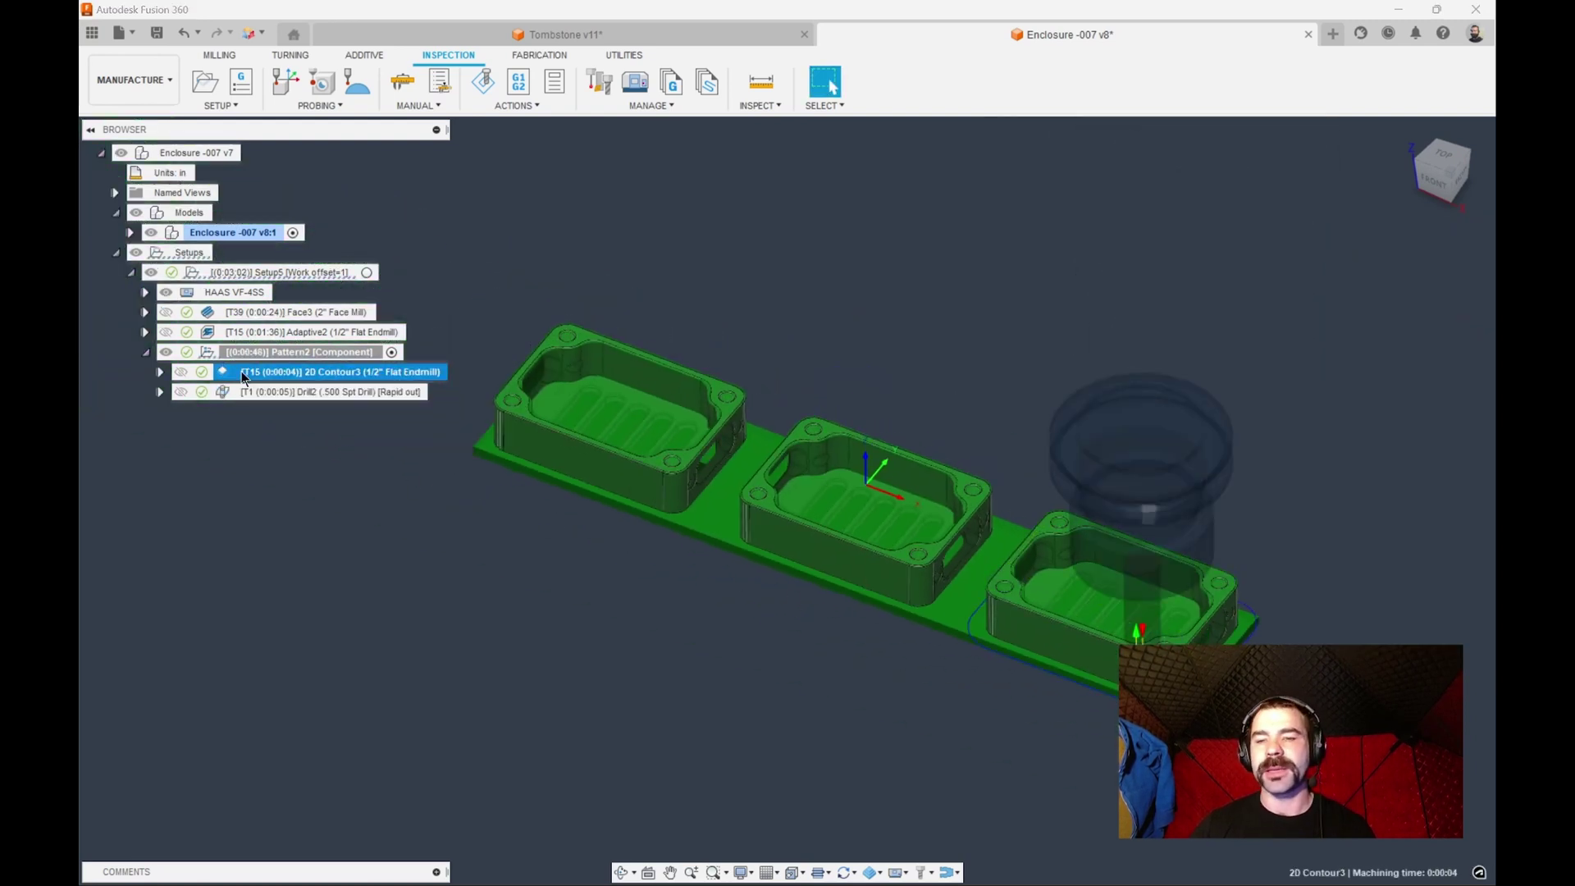
left_click(244, 392)
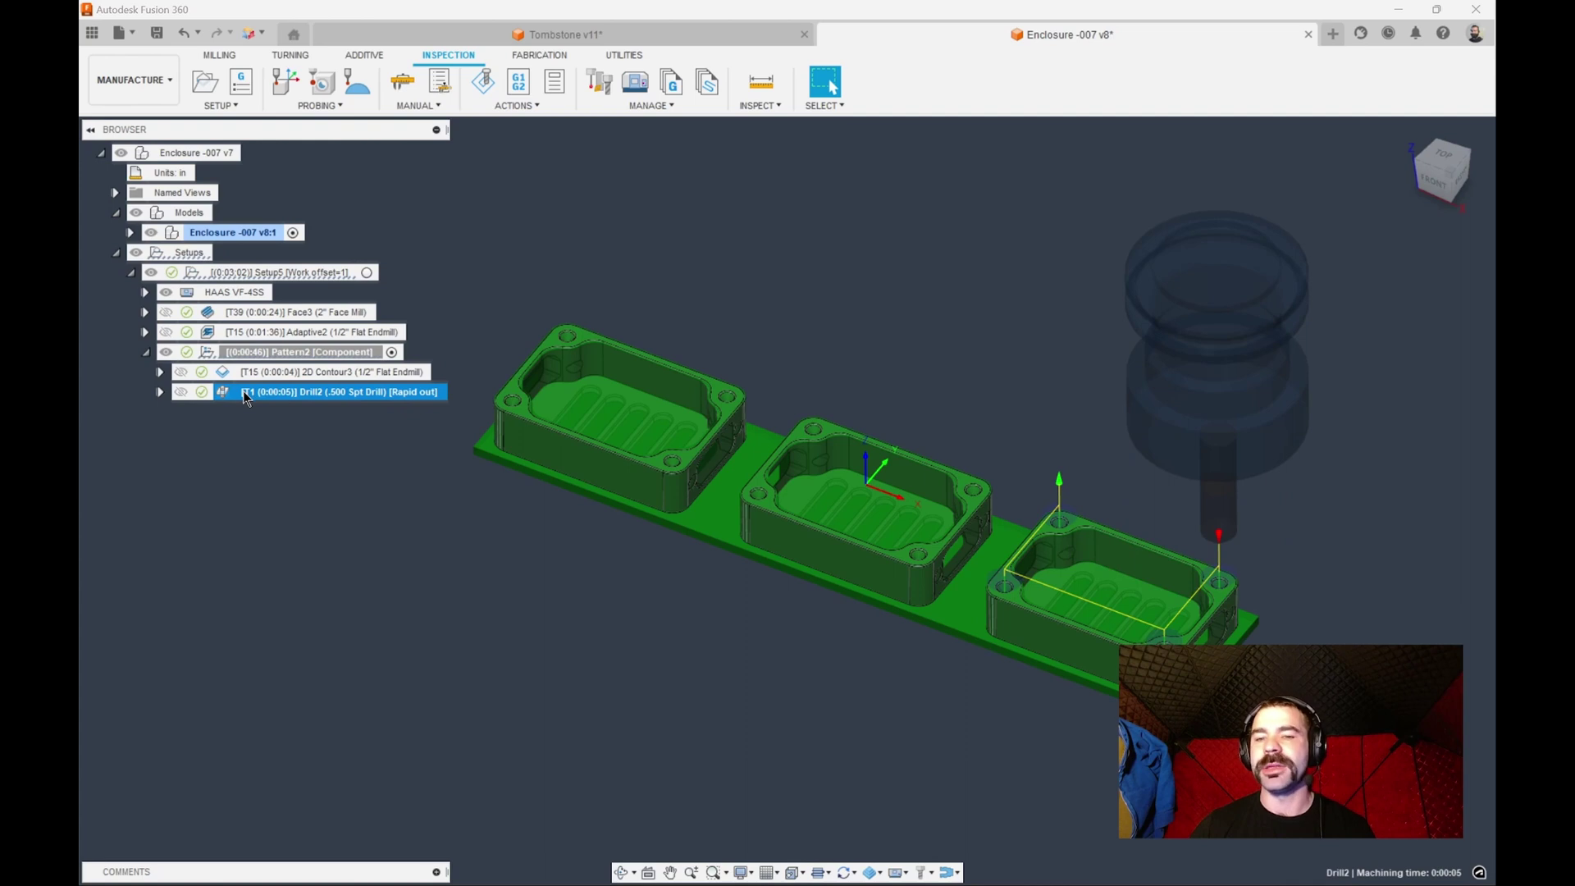
left_click(206, 351)
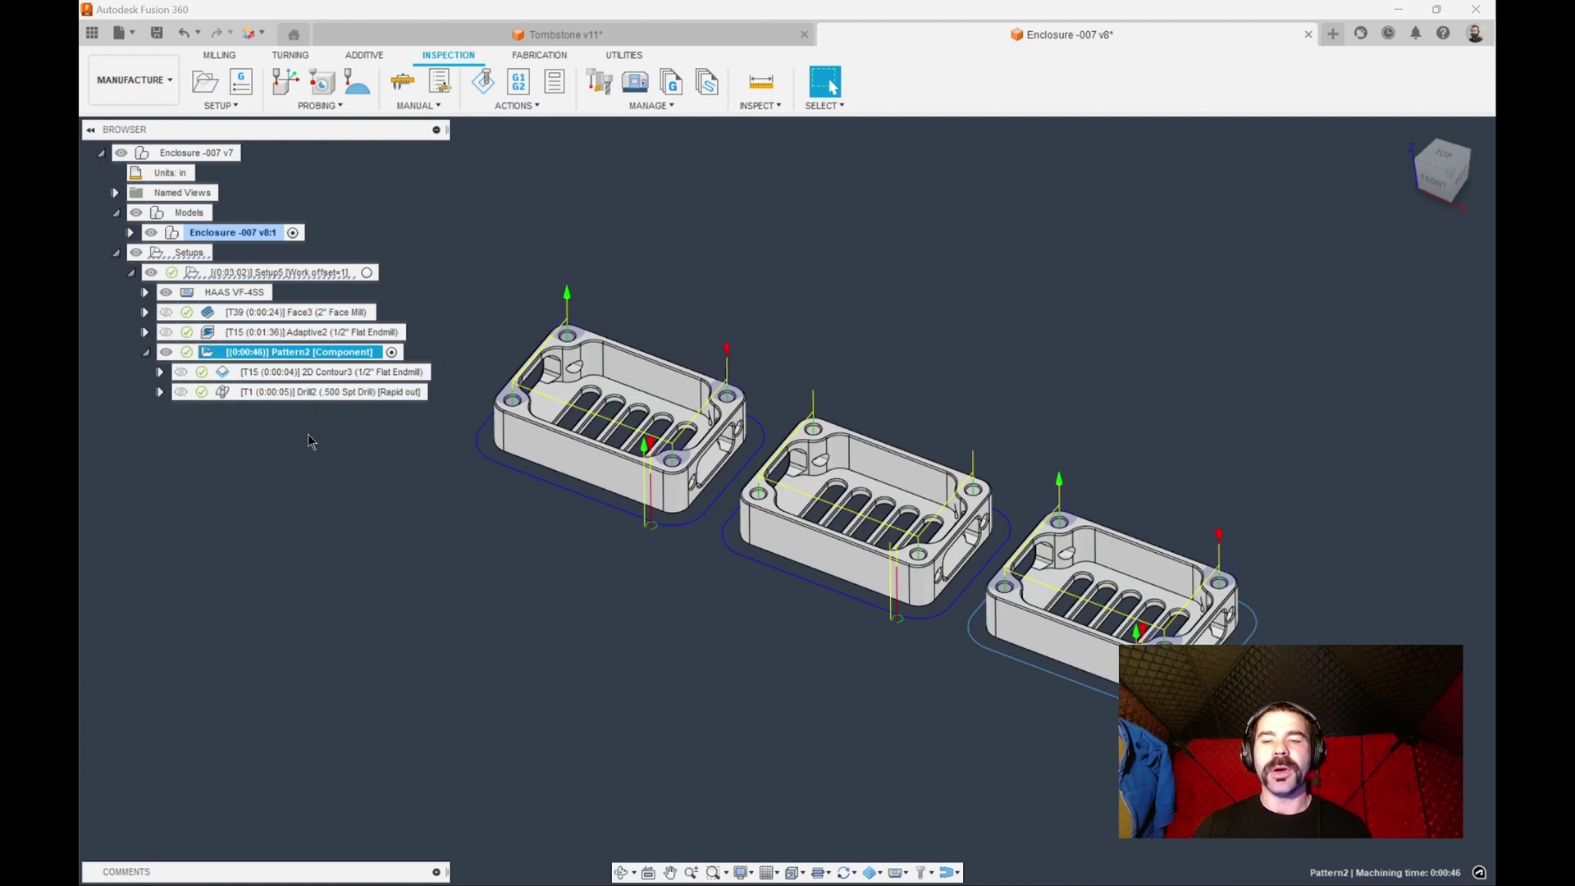
left_click(241, 397)
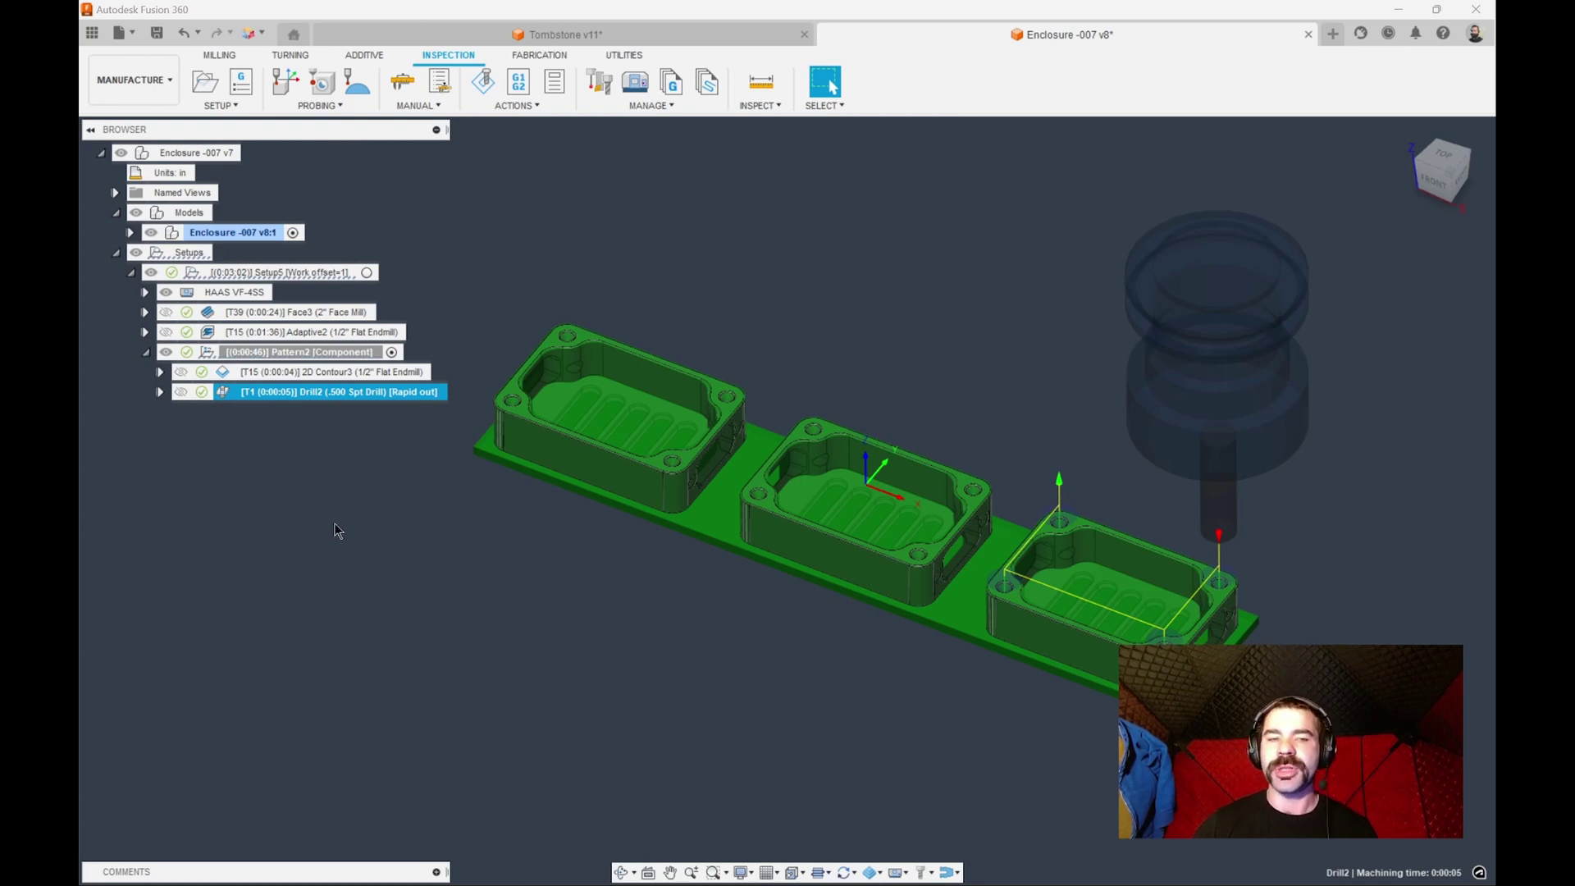
Step: Set Pattern2's operation order to Order by tool
double_click(209, 352)
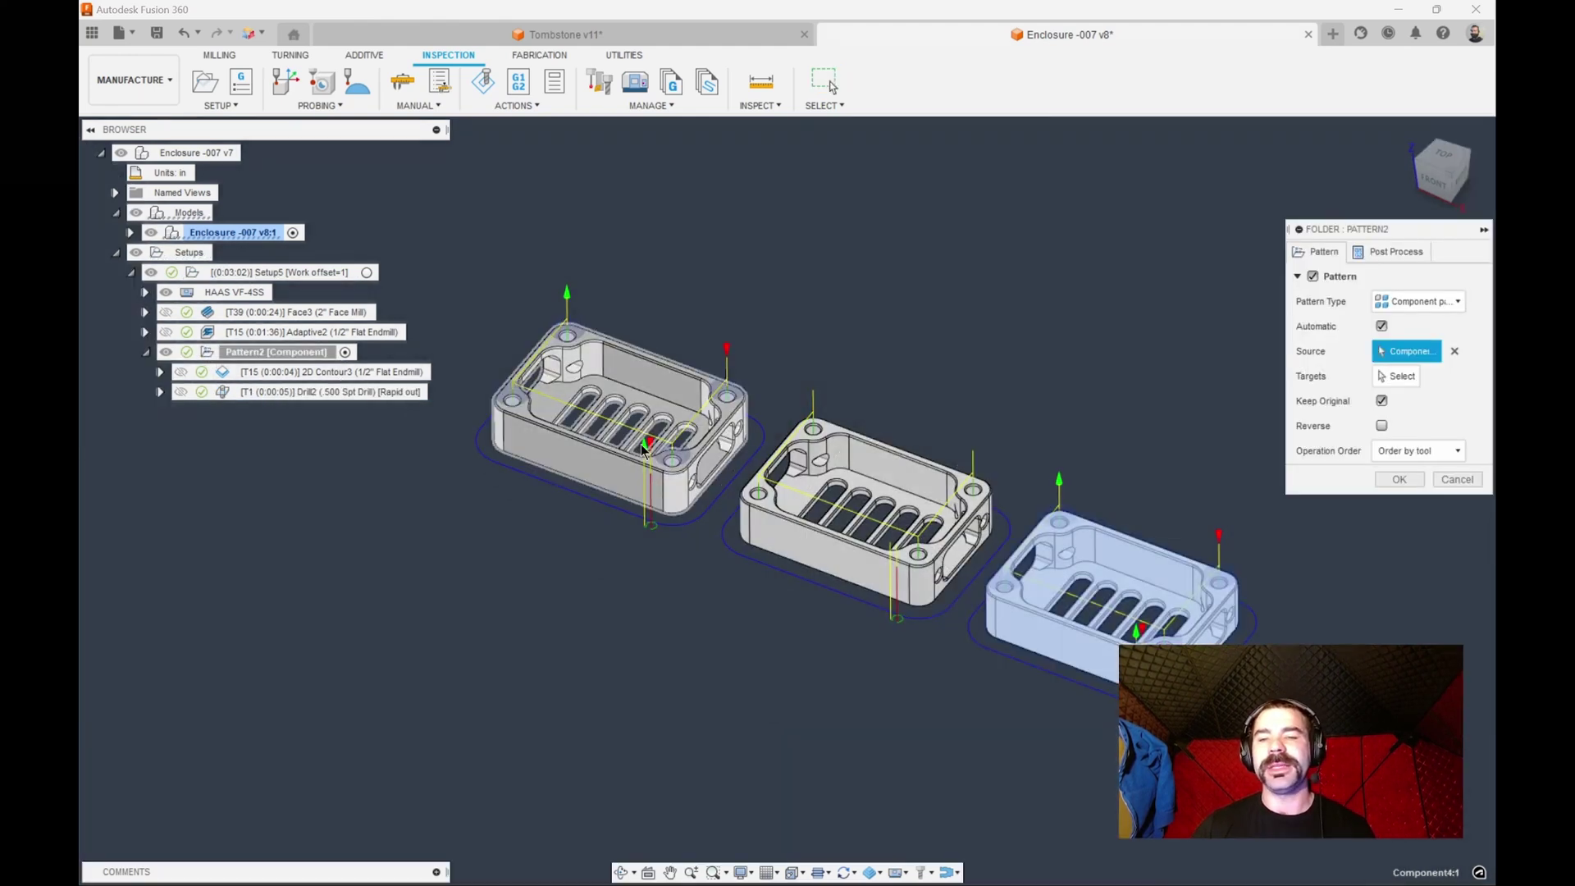
left_click(1406, 456)
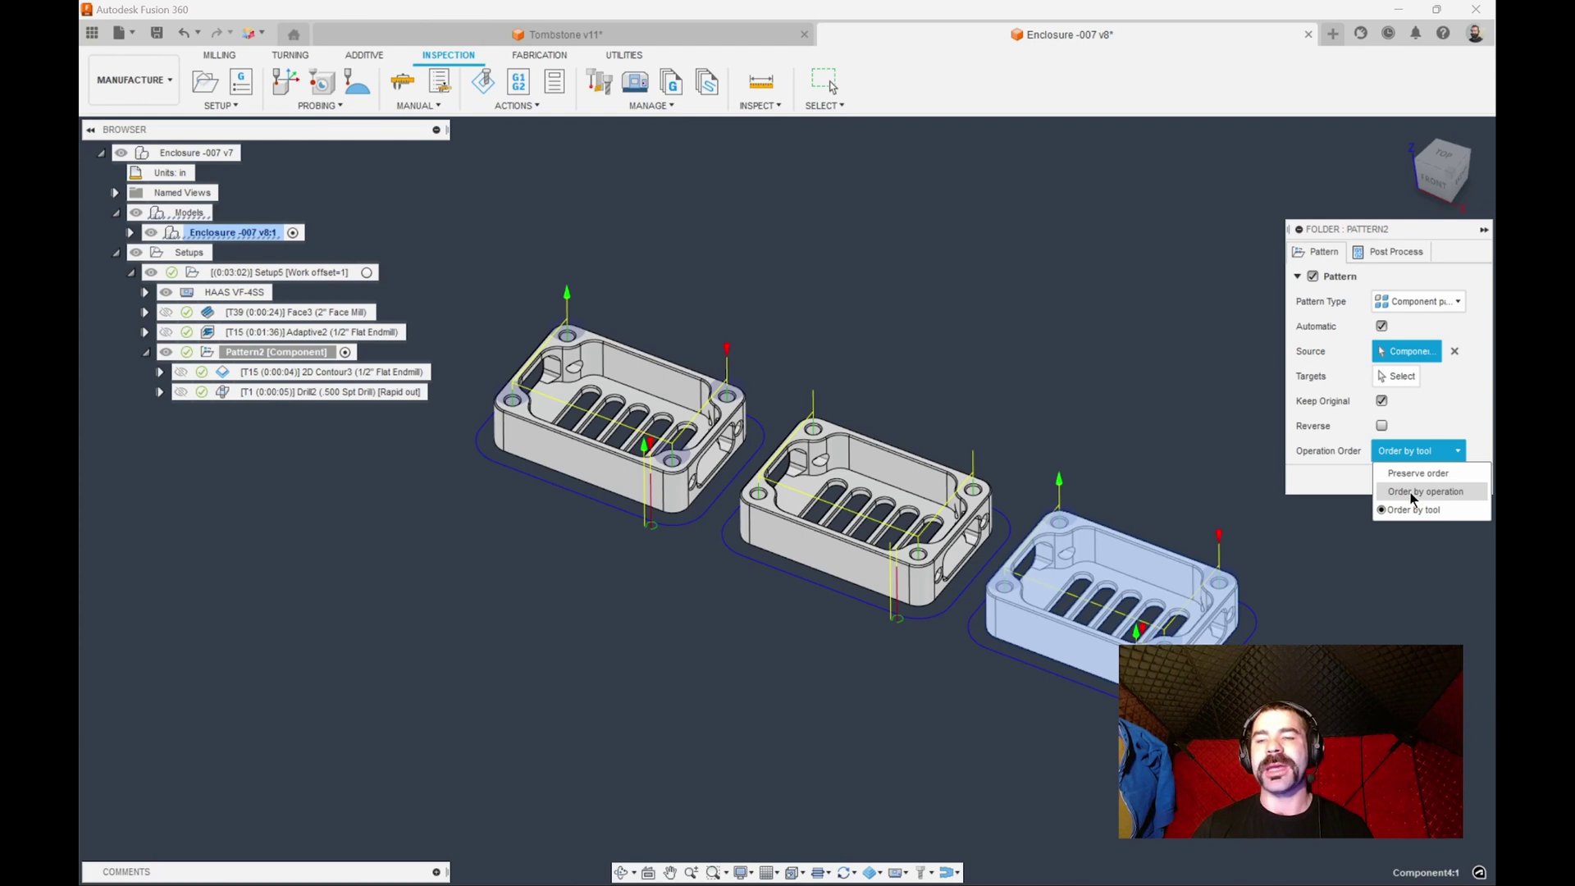
left_click(1410, 492)
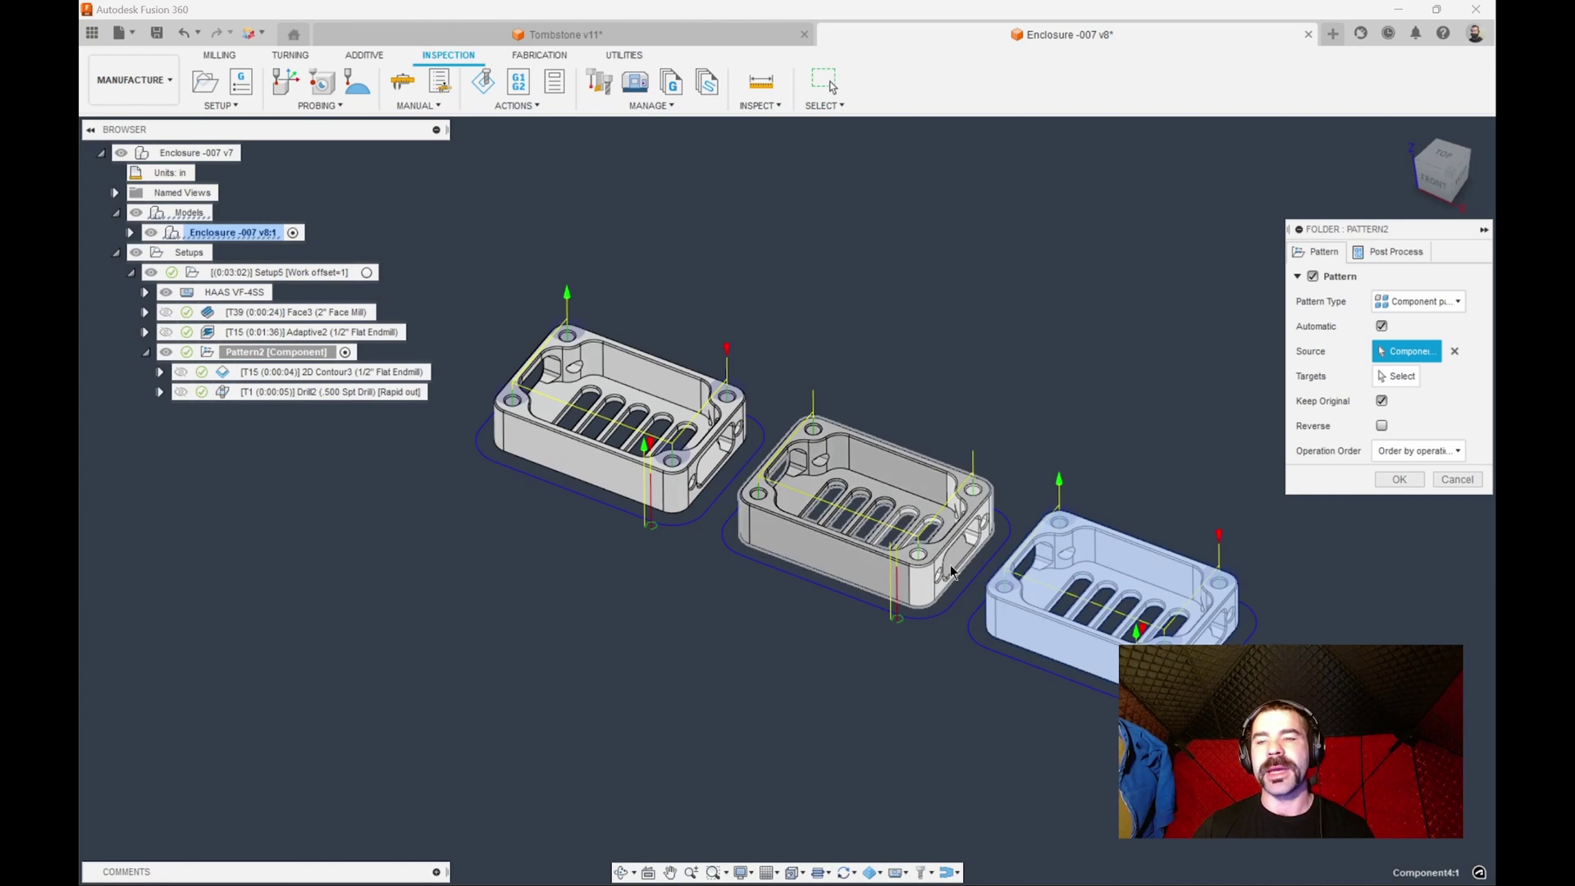
left_click(1435, 450)
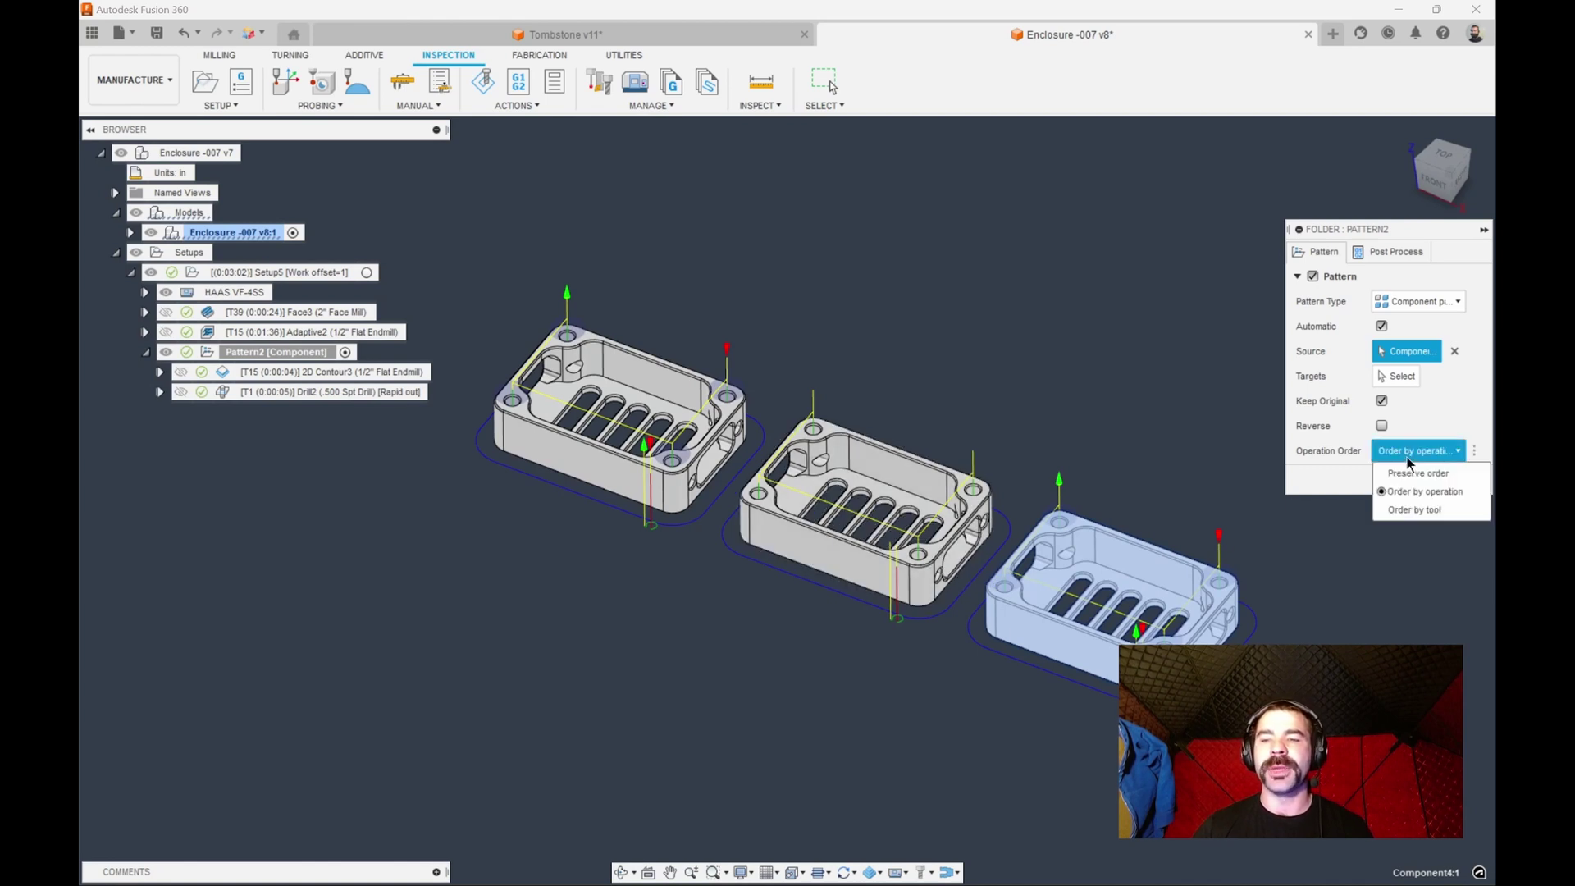
left_click(1427, 510)
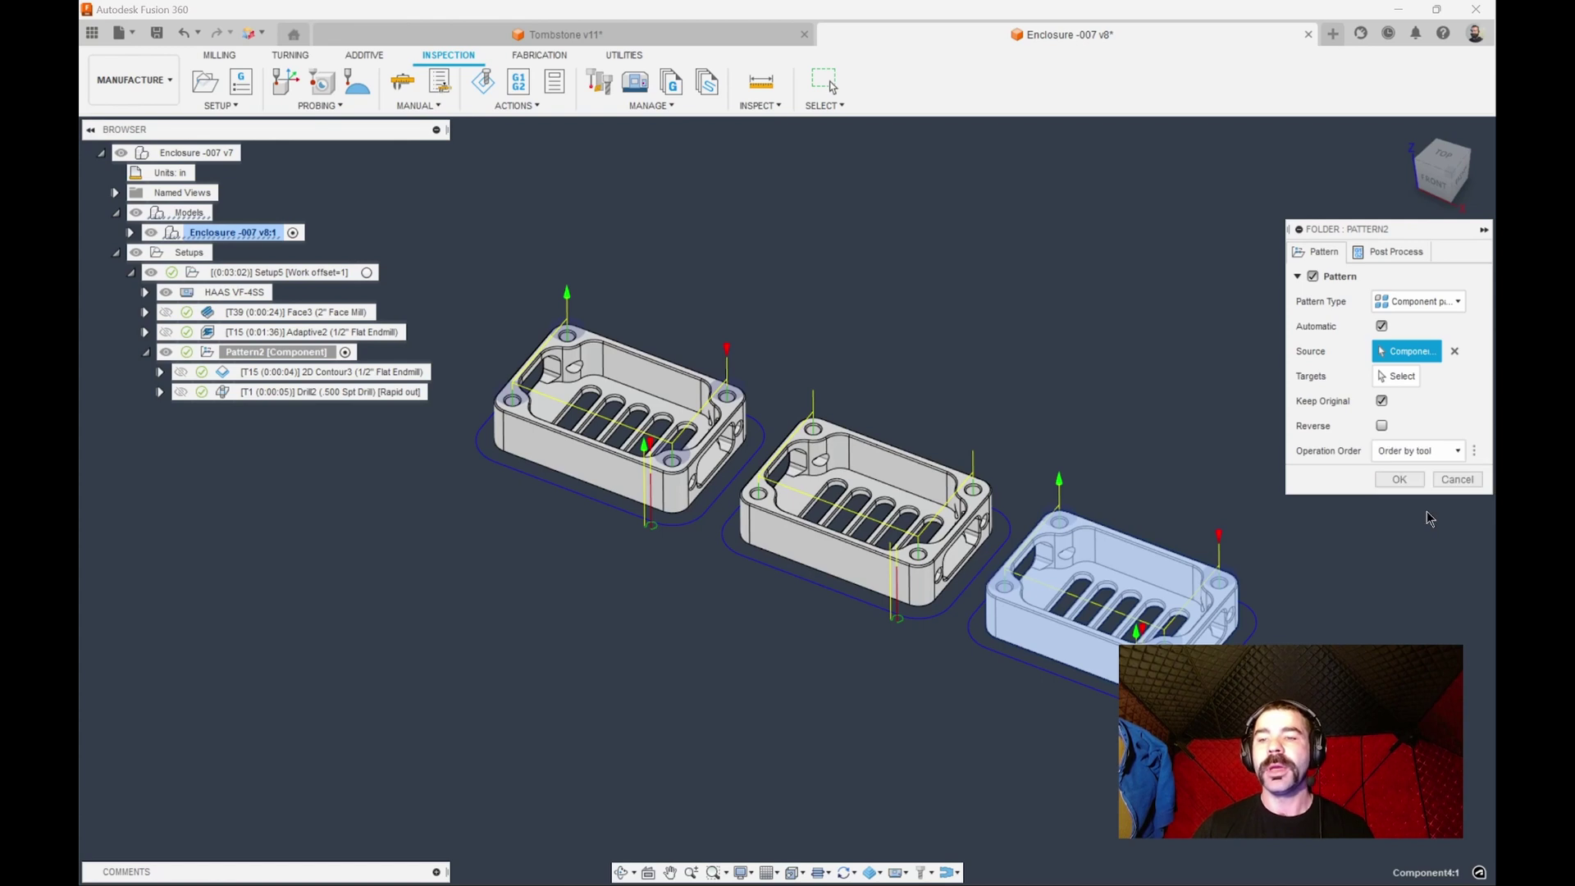
left_click(1399, 479)
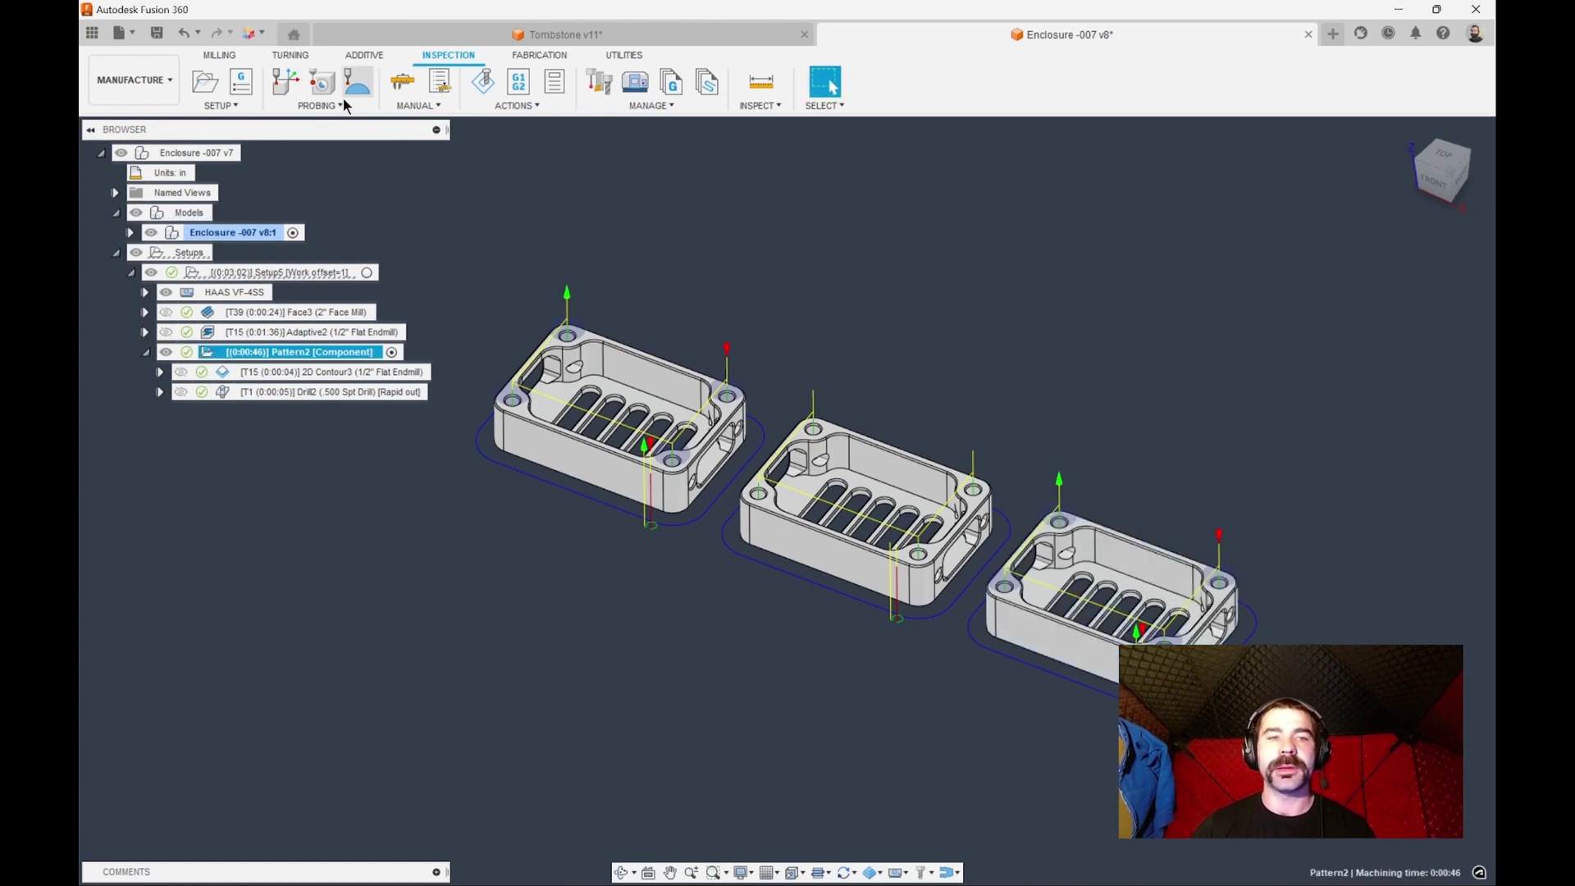
Step: Abandon a Horizontal toolpath and start a 2D Pocket on the first enclosure's pocket outline
left_click(222, 55)
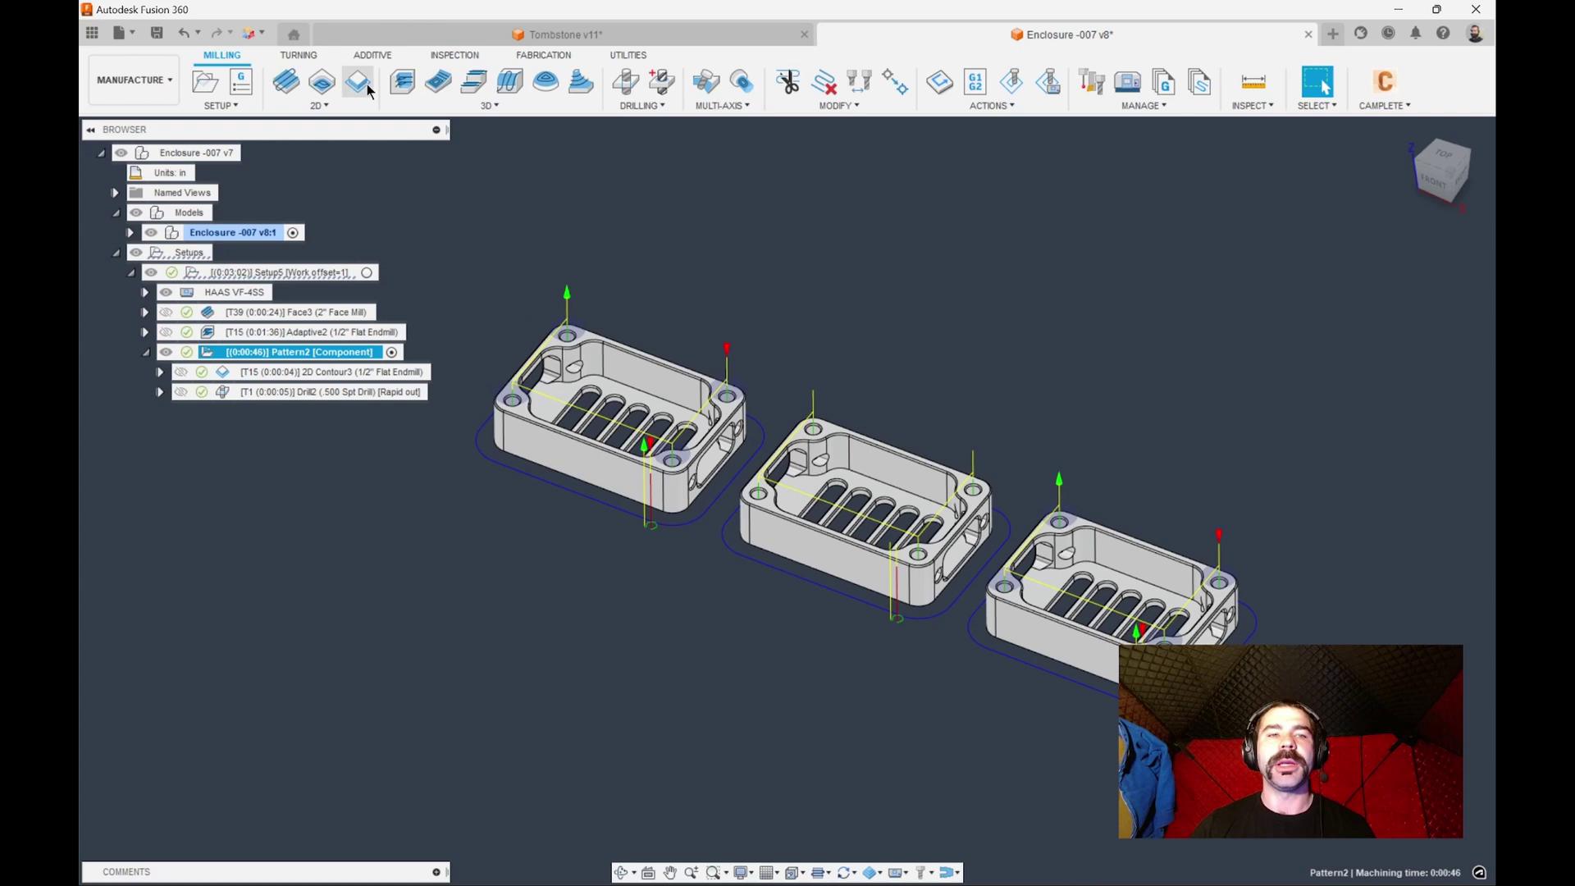
left_click(496, 106)
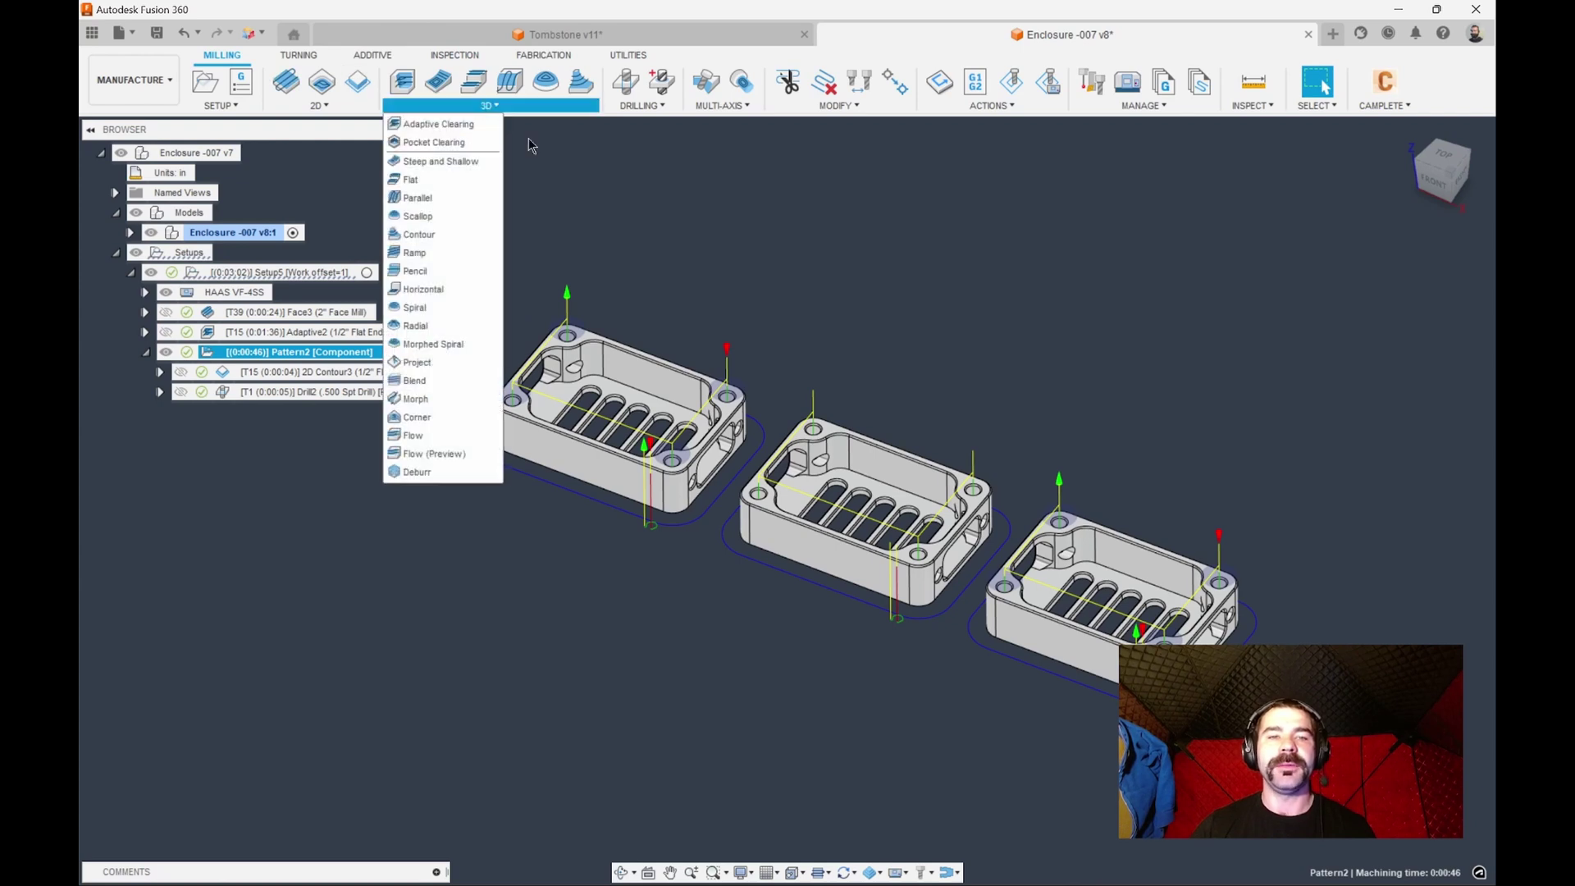
left_click(488, 288)
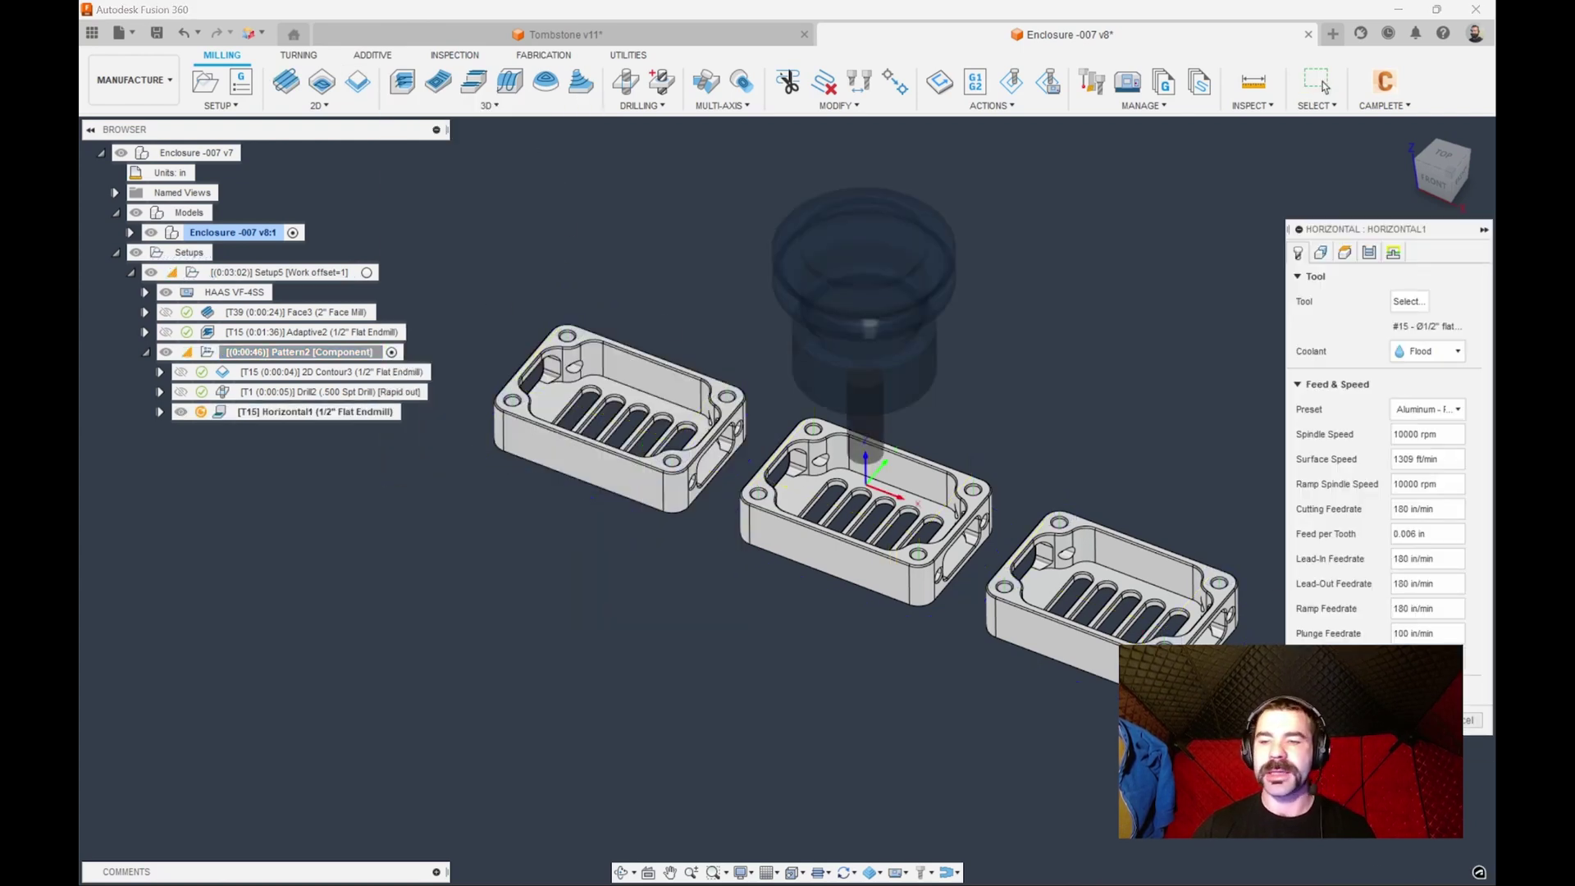
key("Escape")
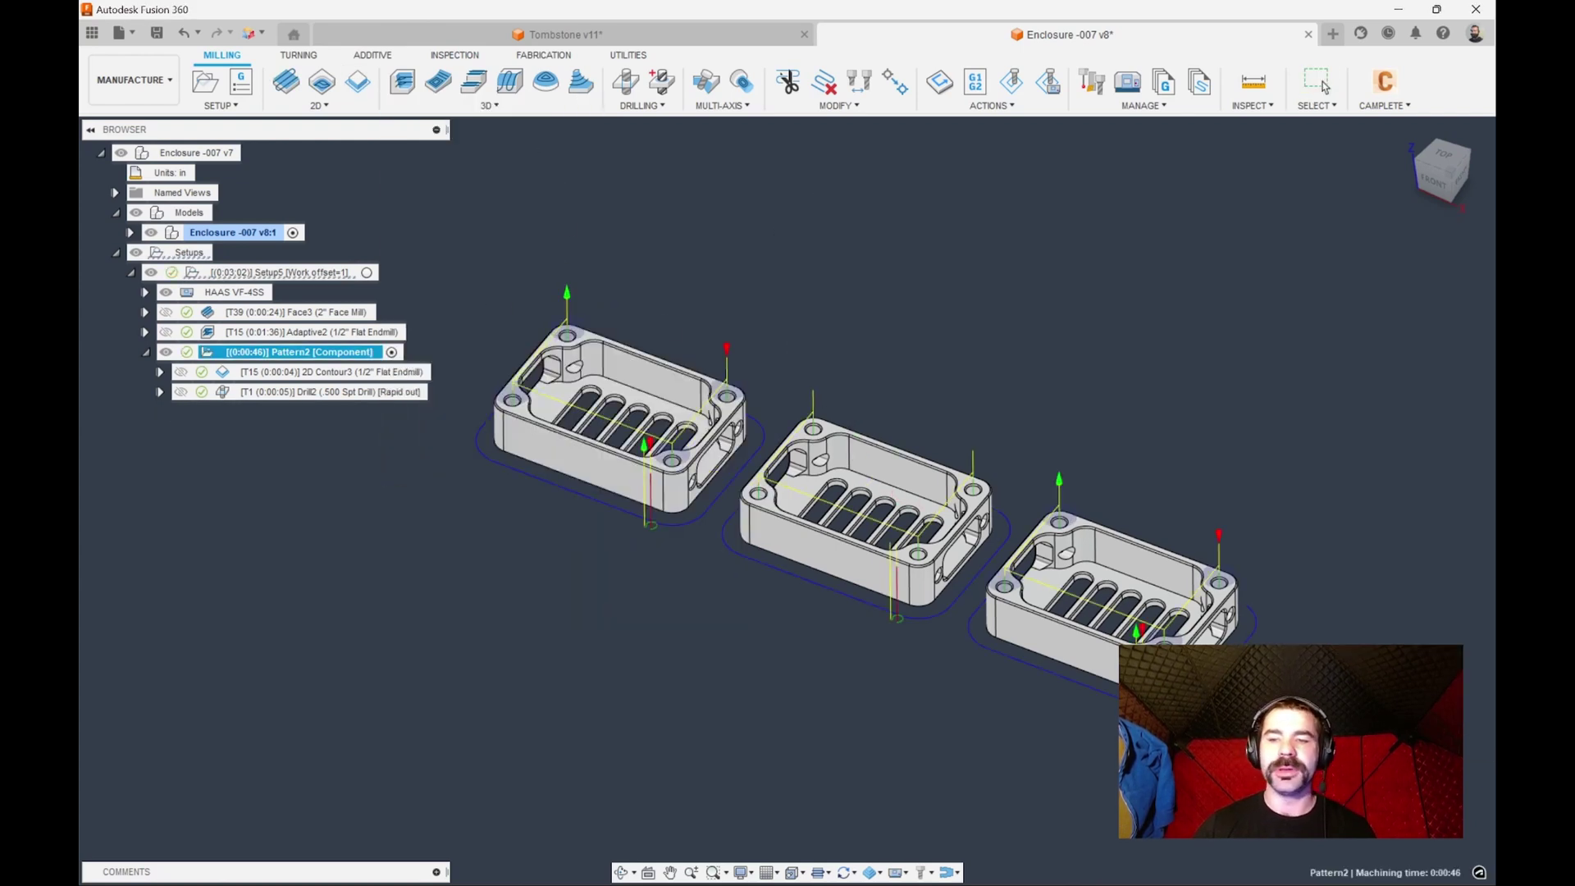
left_click(325, 107)
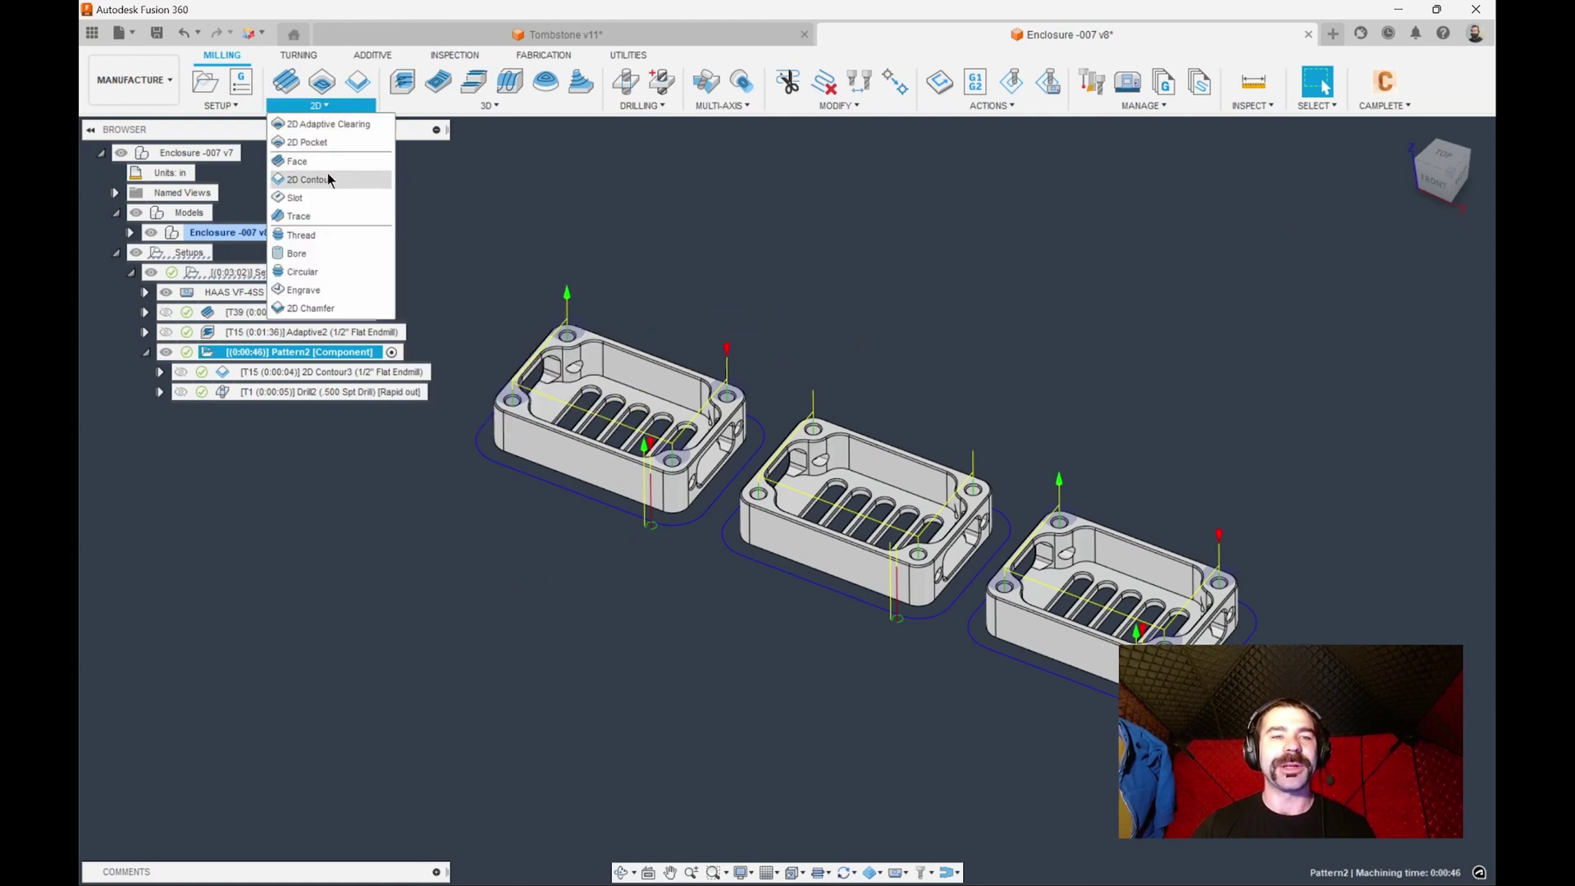
left_click(321, 143)
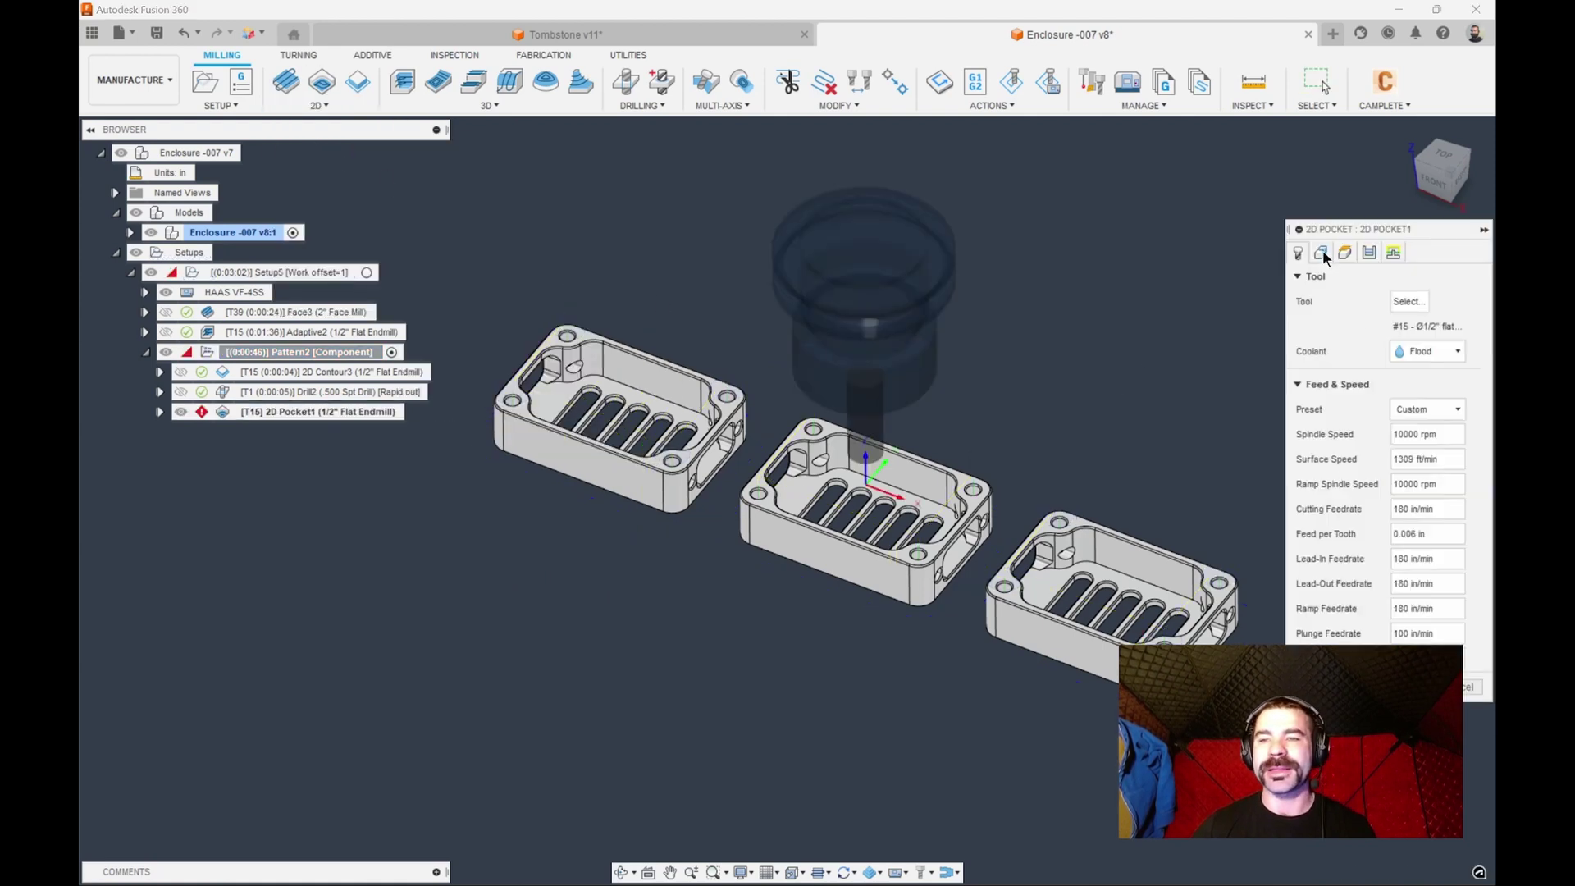
scroll(641, 386, "up", 5)
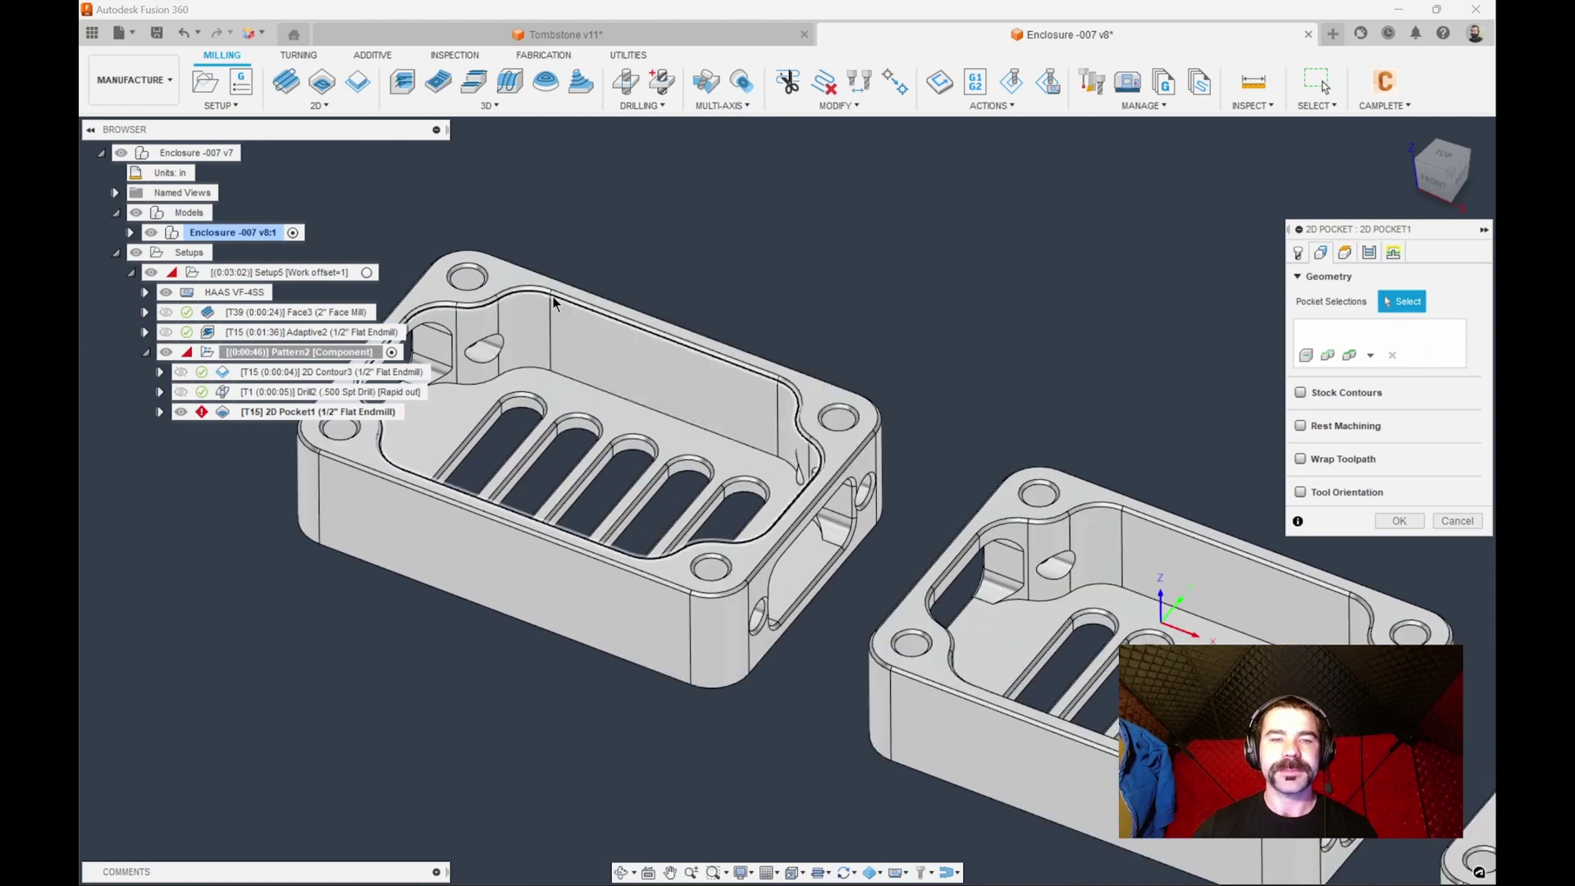
left_click(538, 320)
scroll(997, 369, "down", 5)
Step: Set the pocket's bottom height to the pocket floor face and generate 2D Pocket1
left_click(1345, 252)
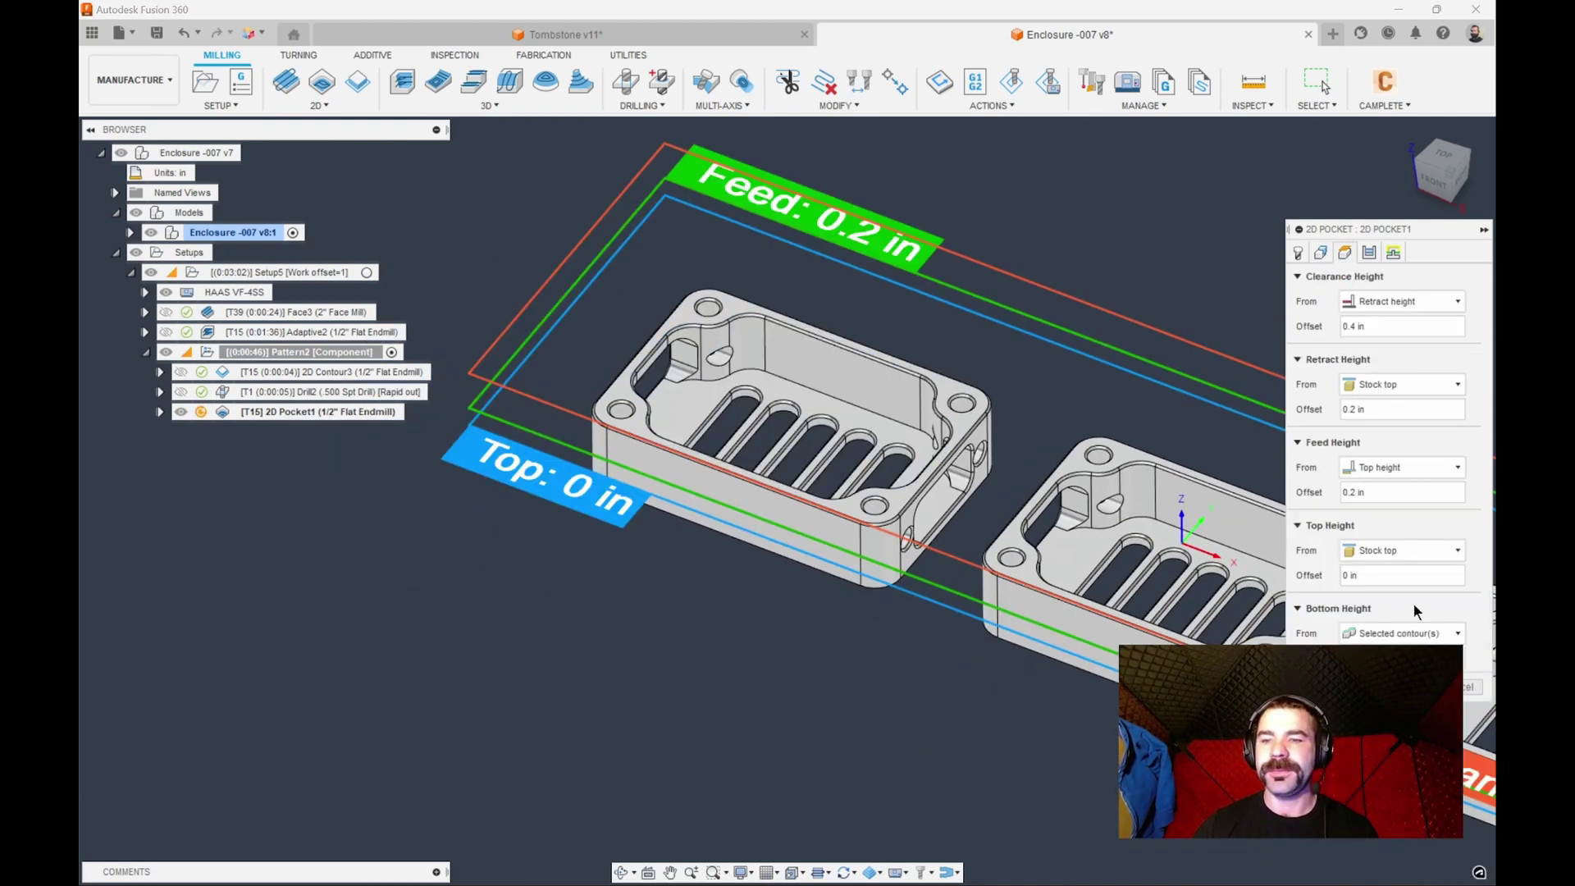
left_click(1403, 632)
left_click(1394, 813)
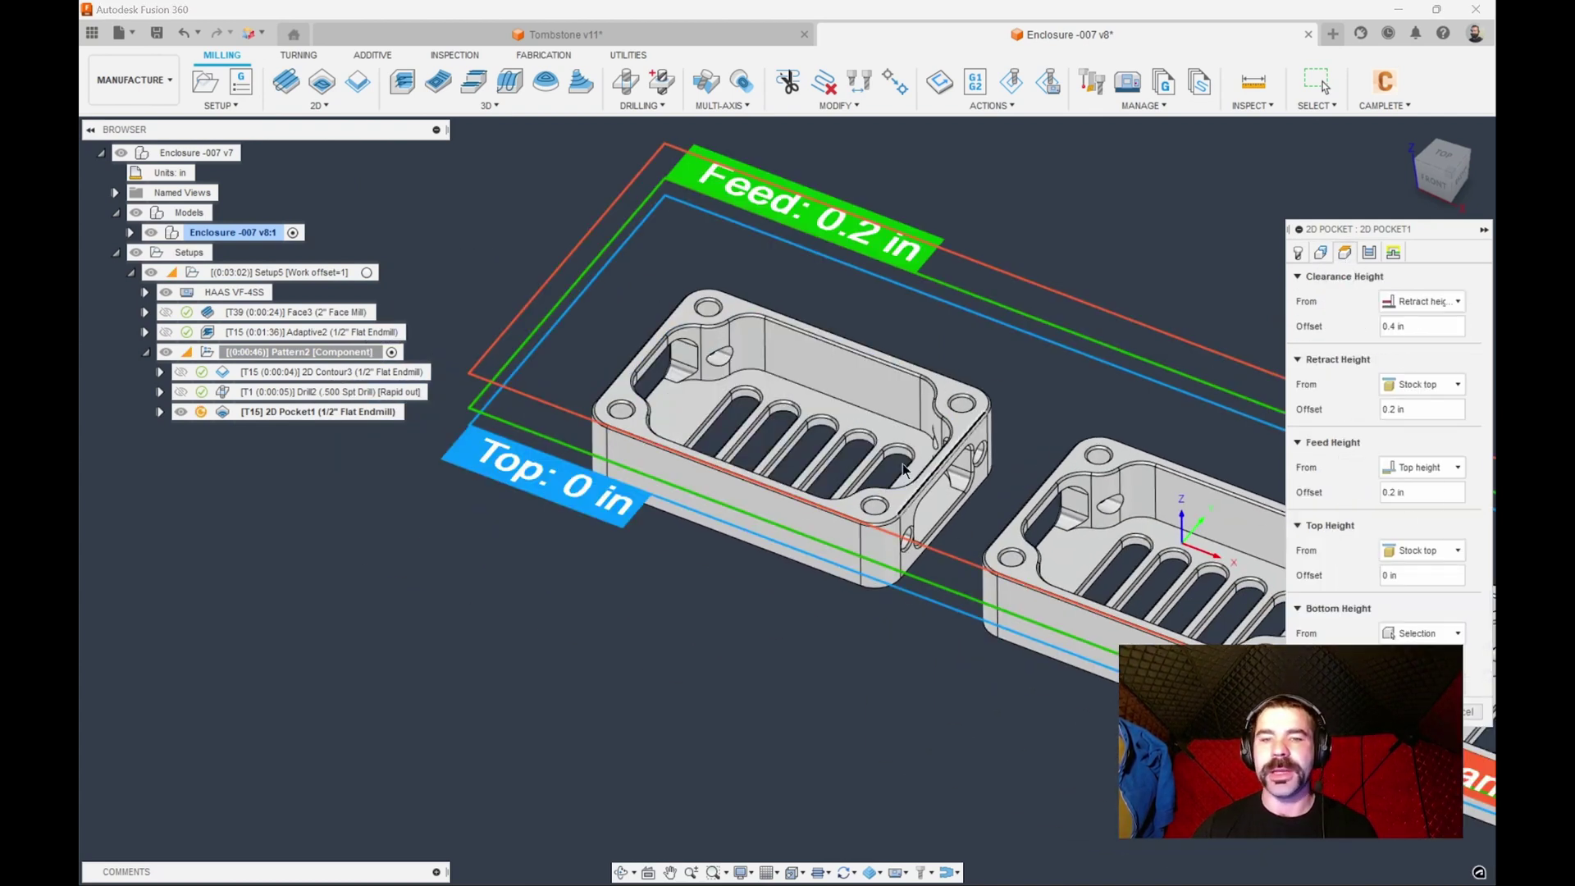
left_click(850, 416)
left_click(1423, 712)
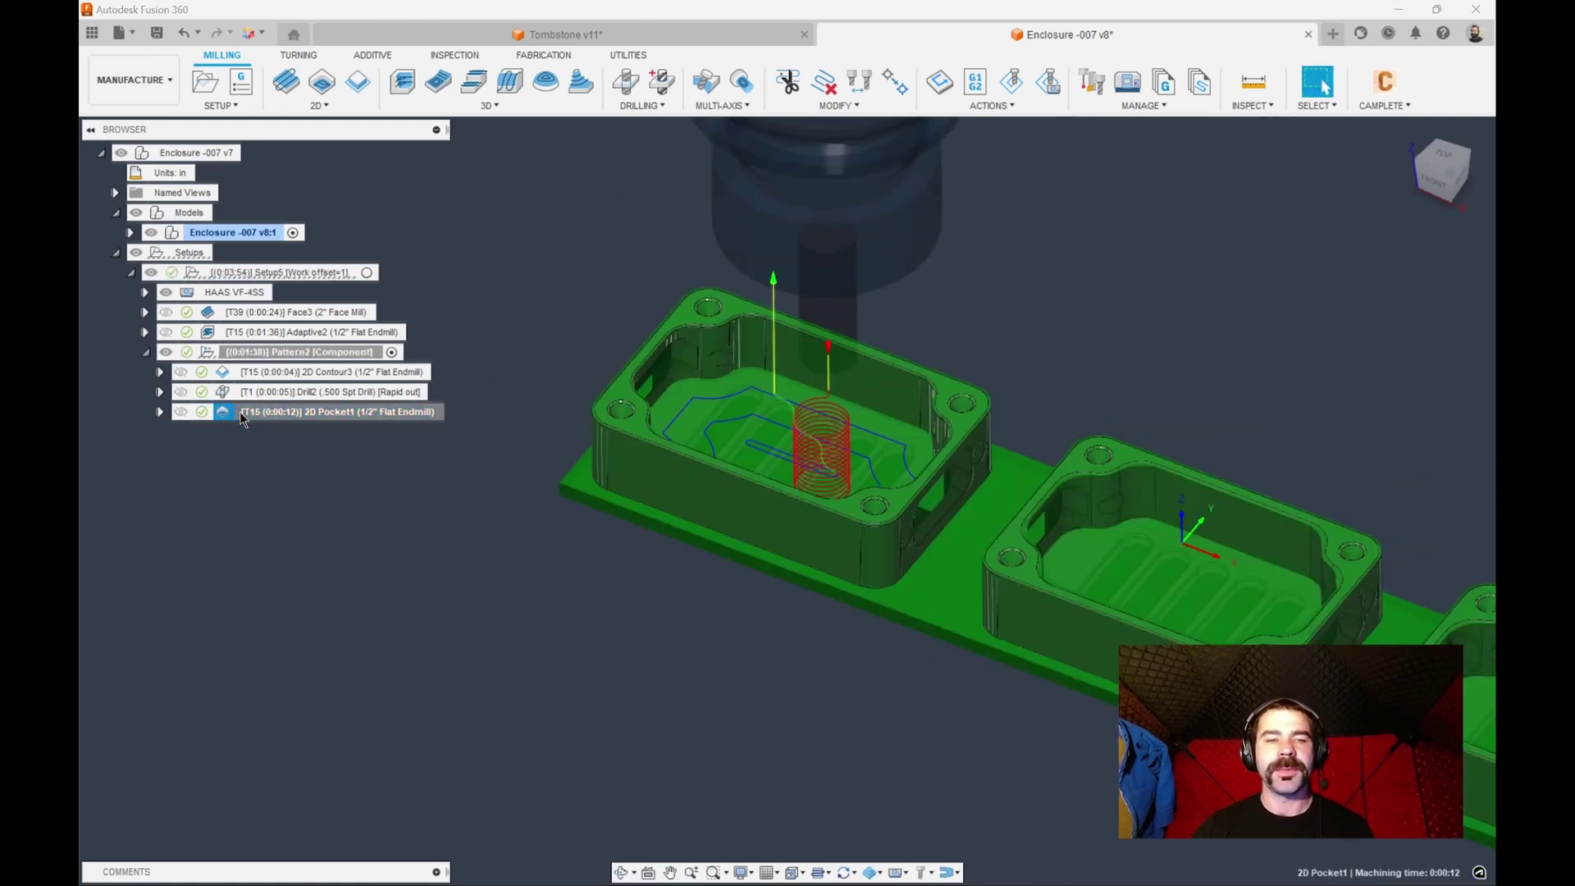
Step: Set 2D Pocket1's axial stock to leave to 0 and move it into Pattern2
double_click(337, 411)
left_click(1369, 252)
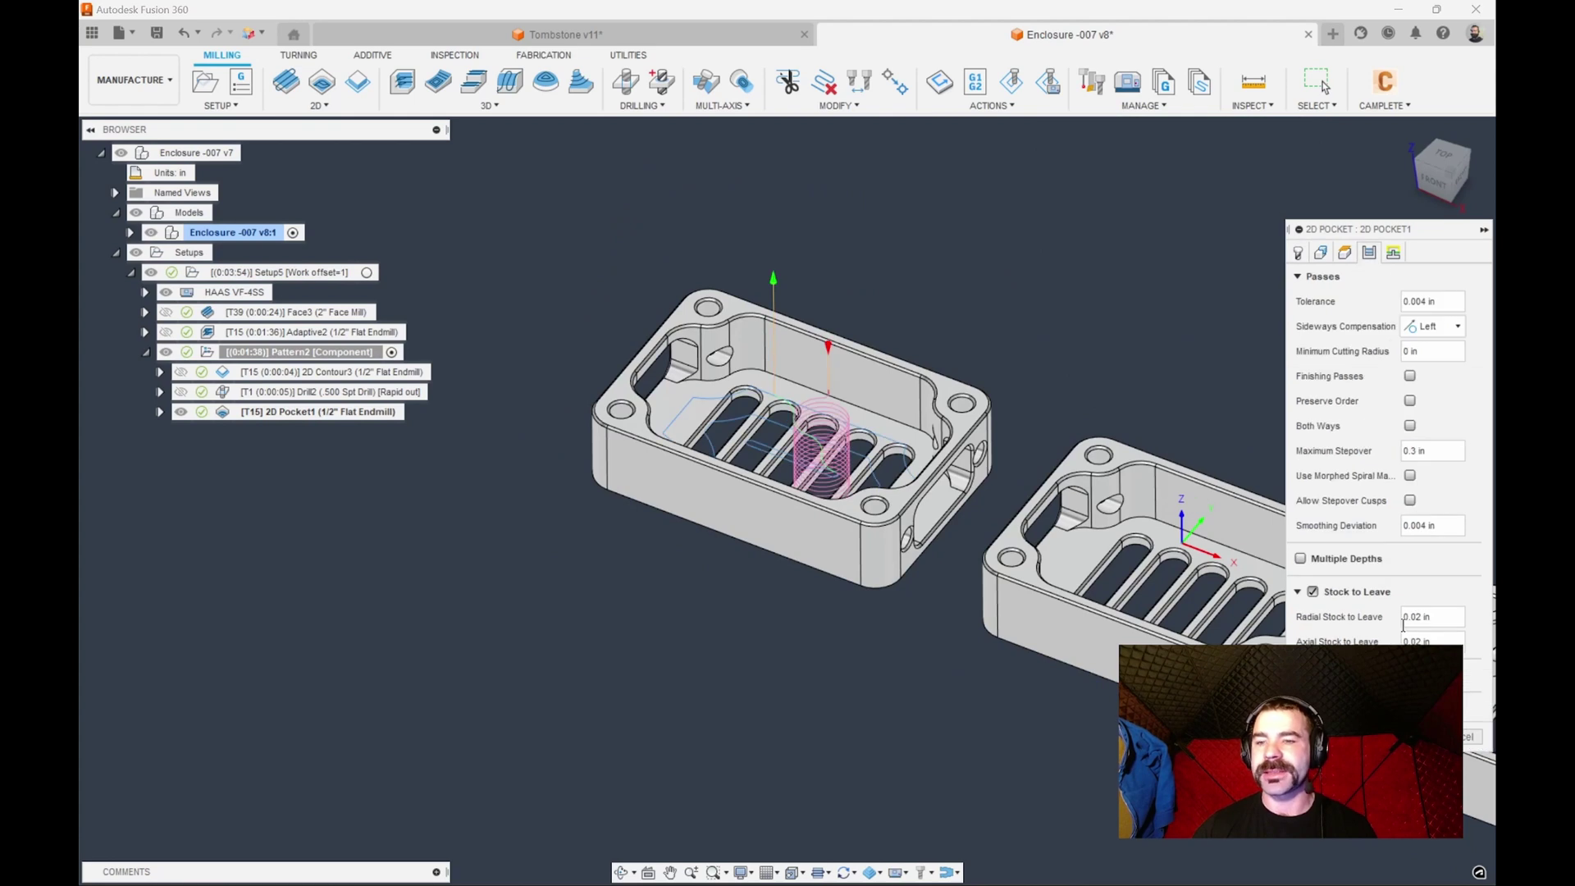
left_click(1431, 646)
type("0")
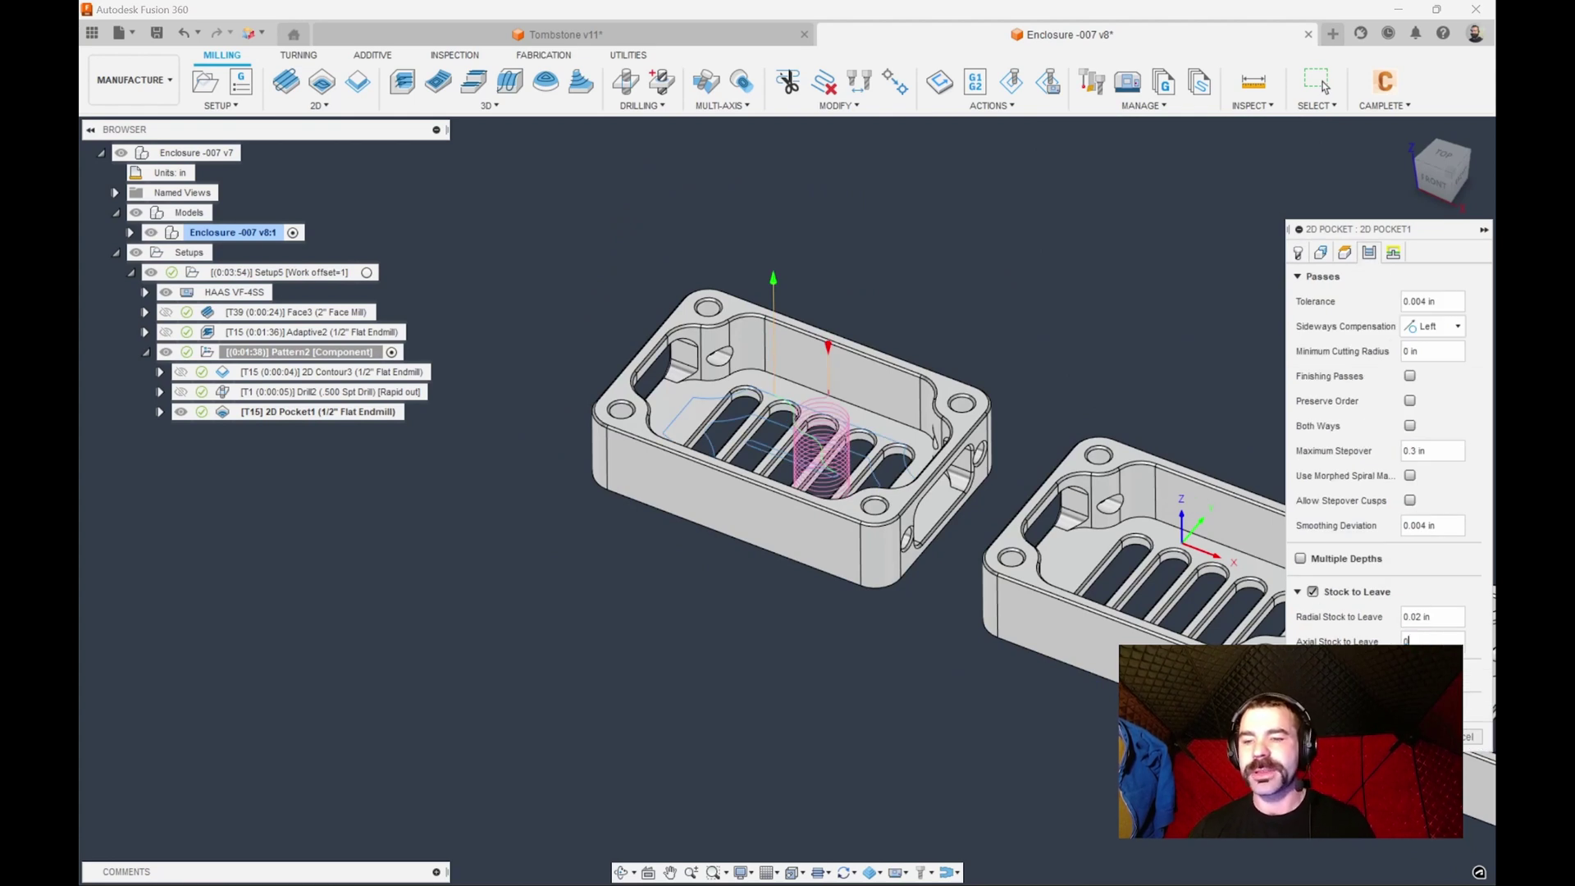
left_click(1425, 737)
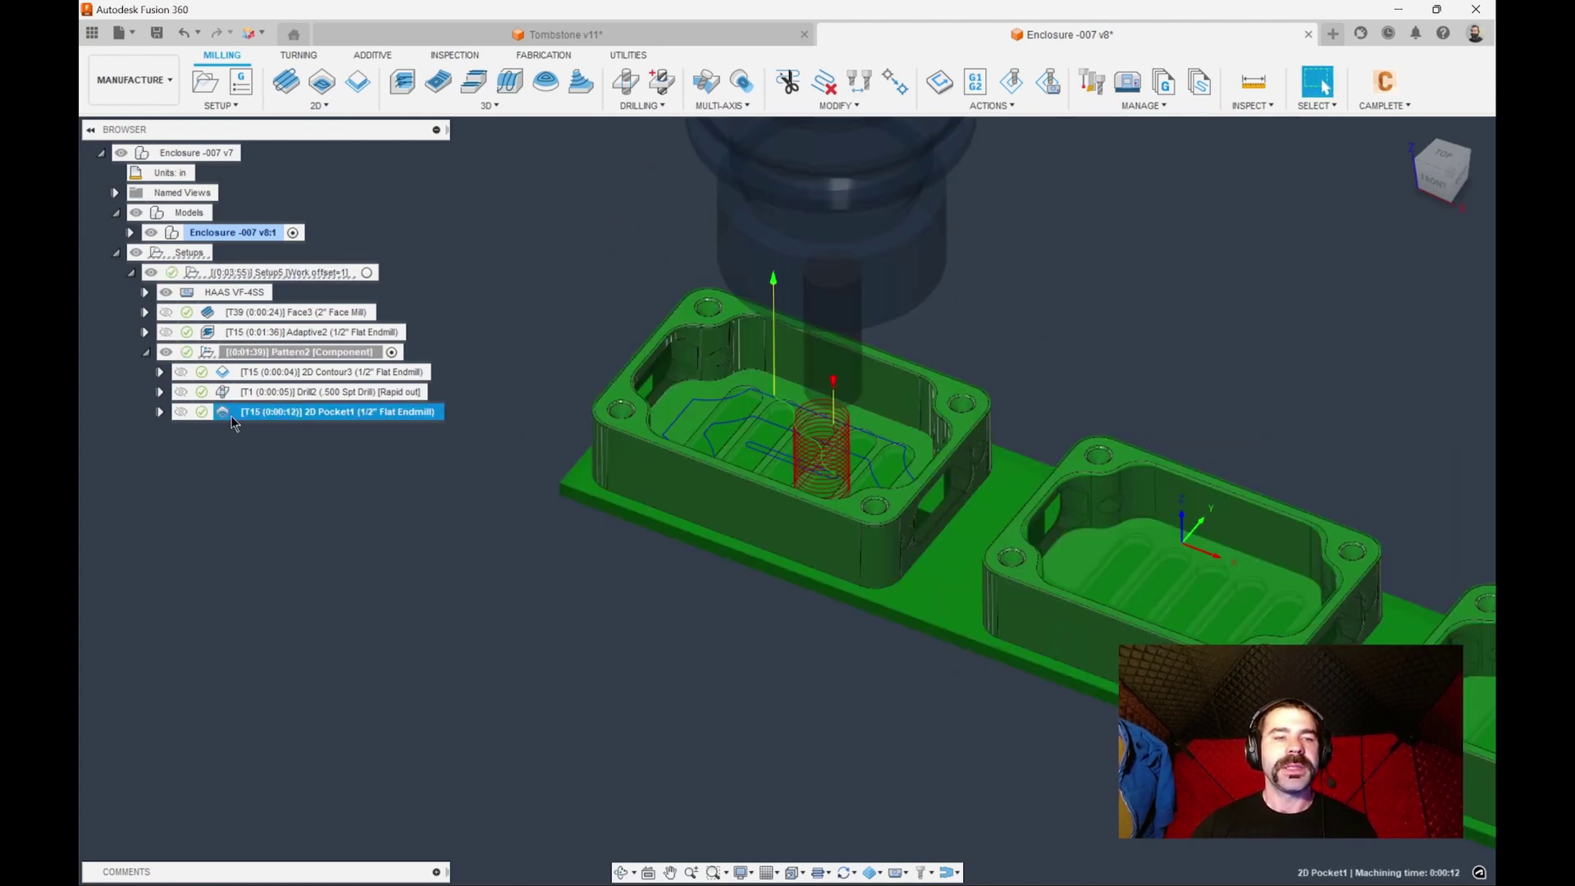
left_click_drag(231, 415, 242, 384)
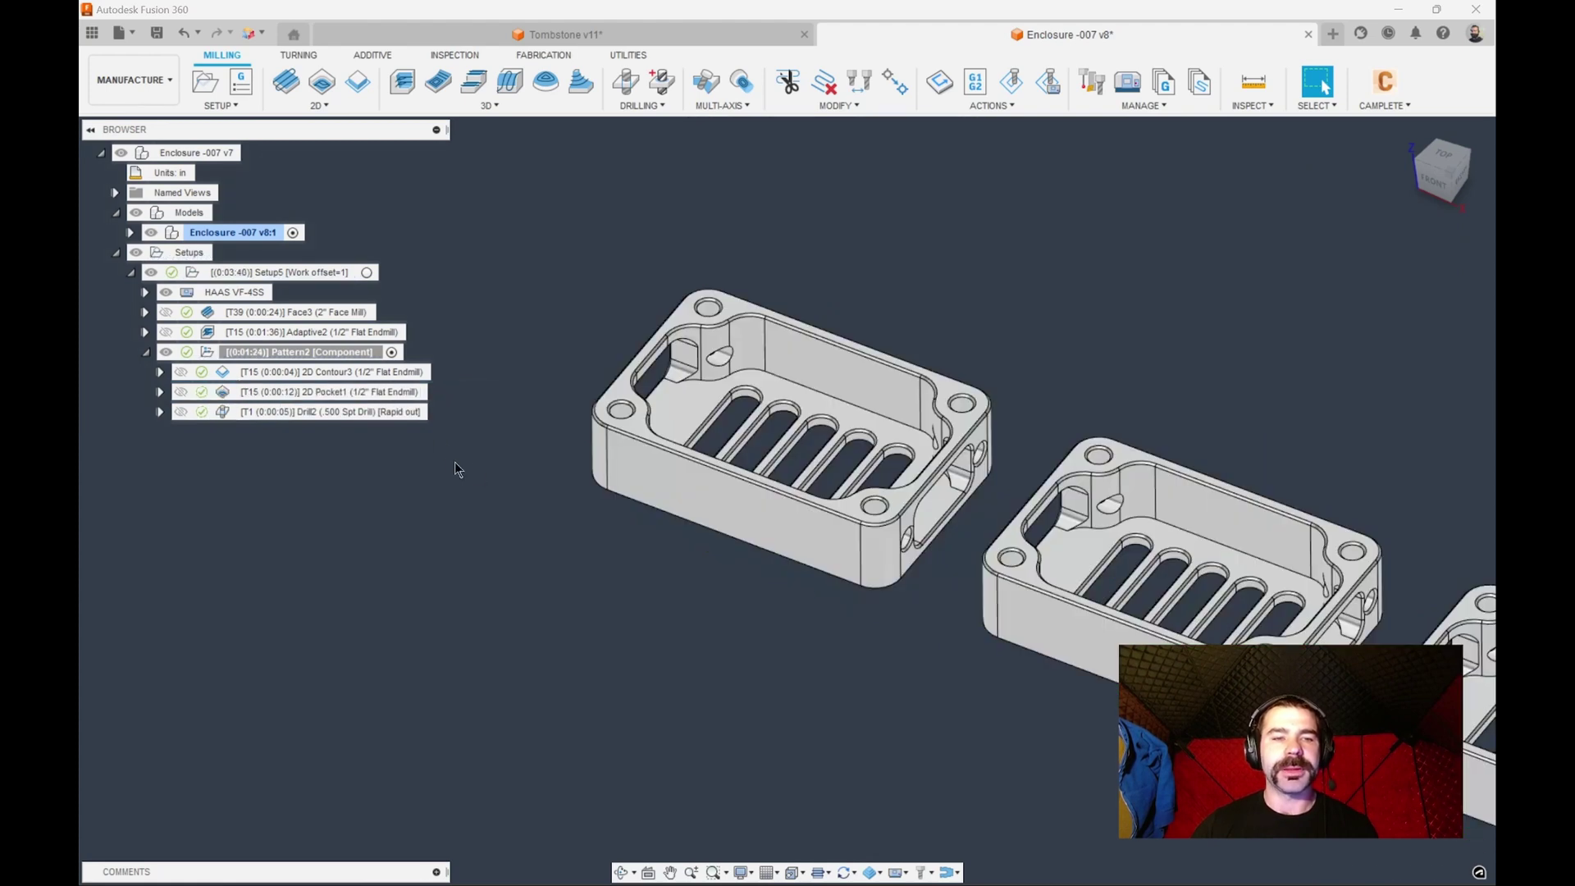
Step: Re-pick the enclosure as Pattern2's source, keeping the operation order as Order by tool
double_click(210, 347)
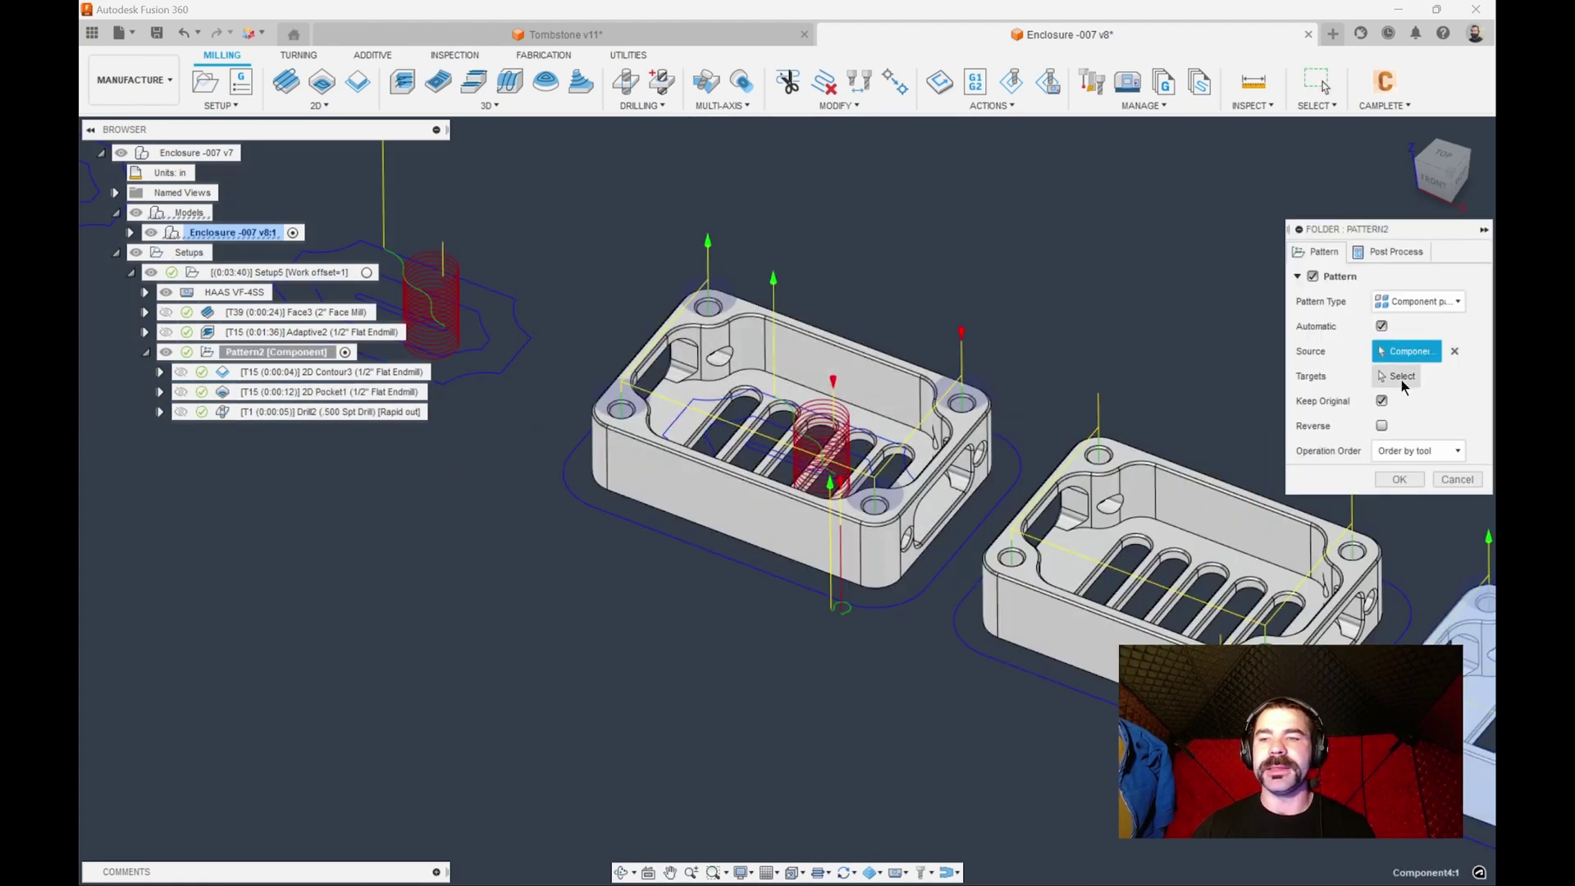
left_click(1426, 452)
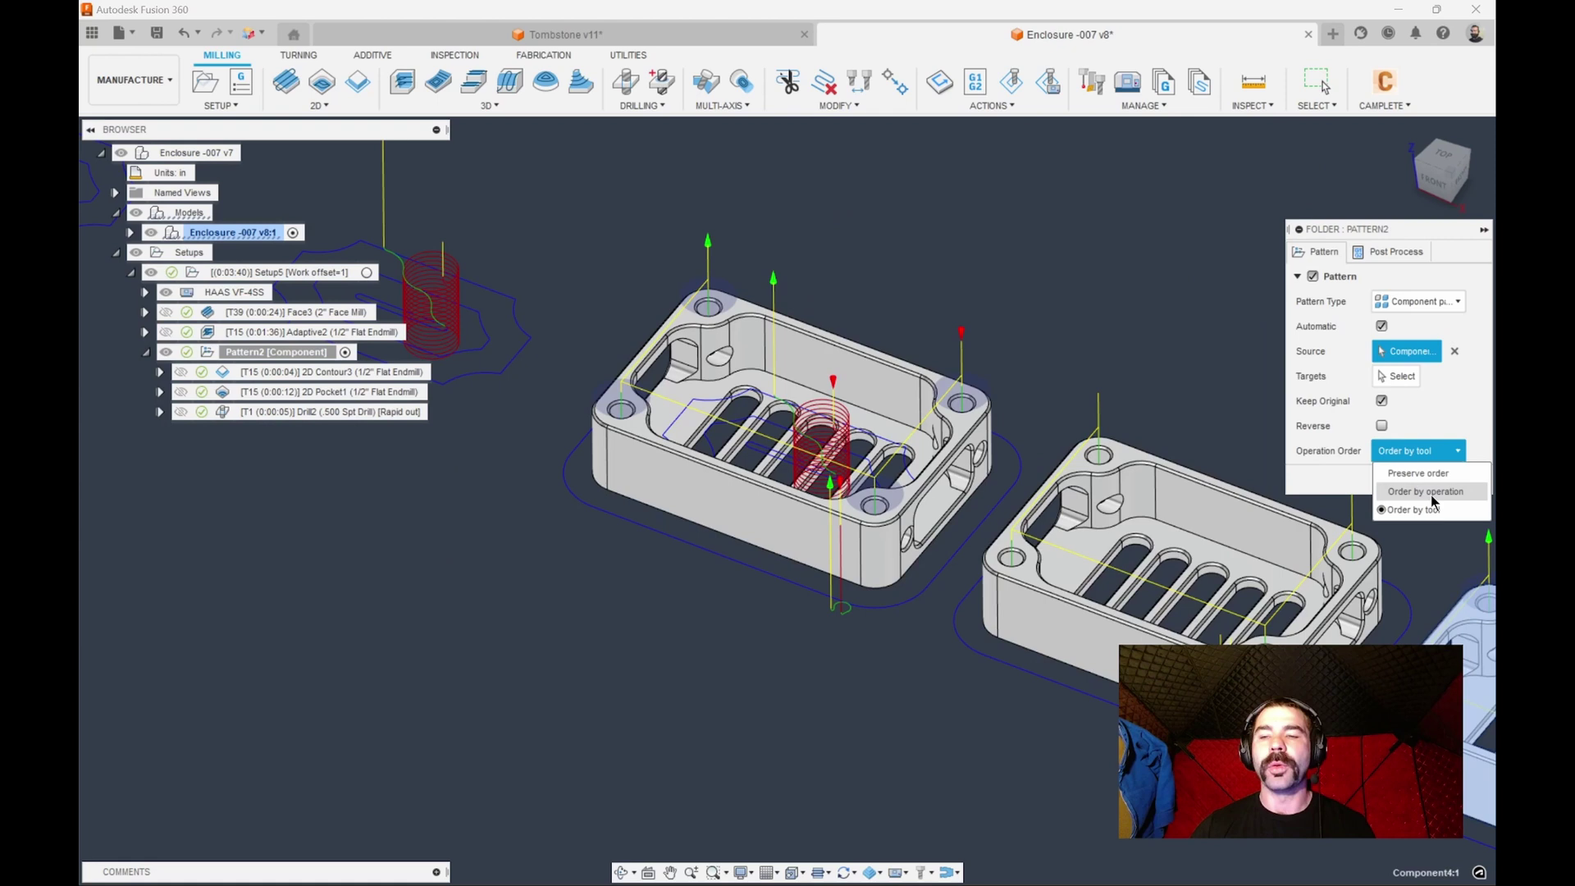
left_click(1432, 499)
left_click(447, 392)
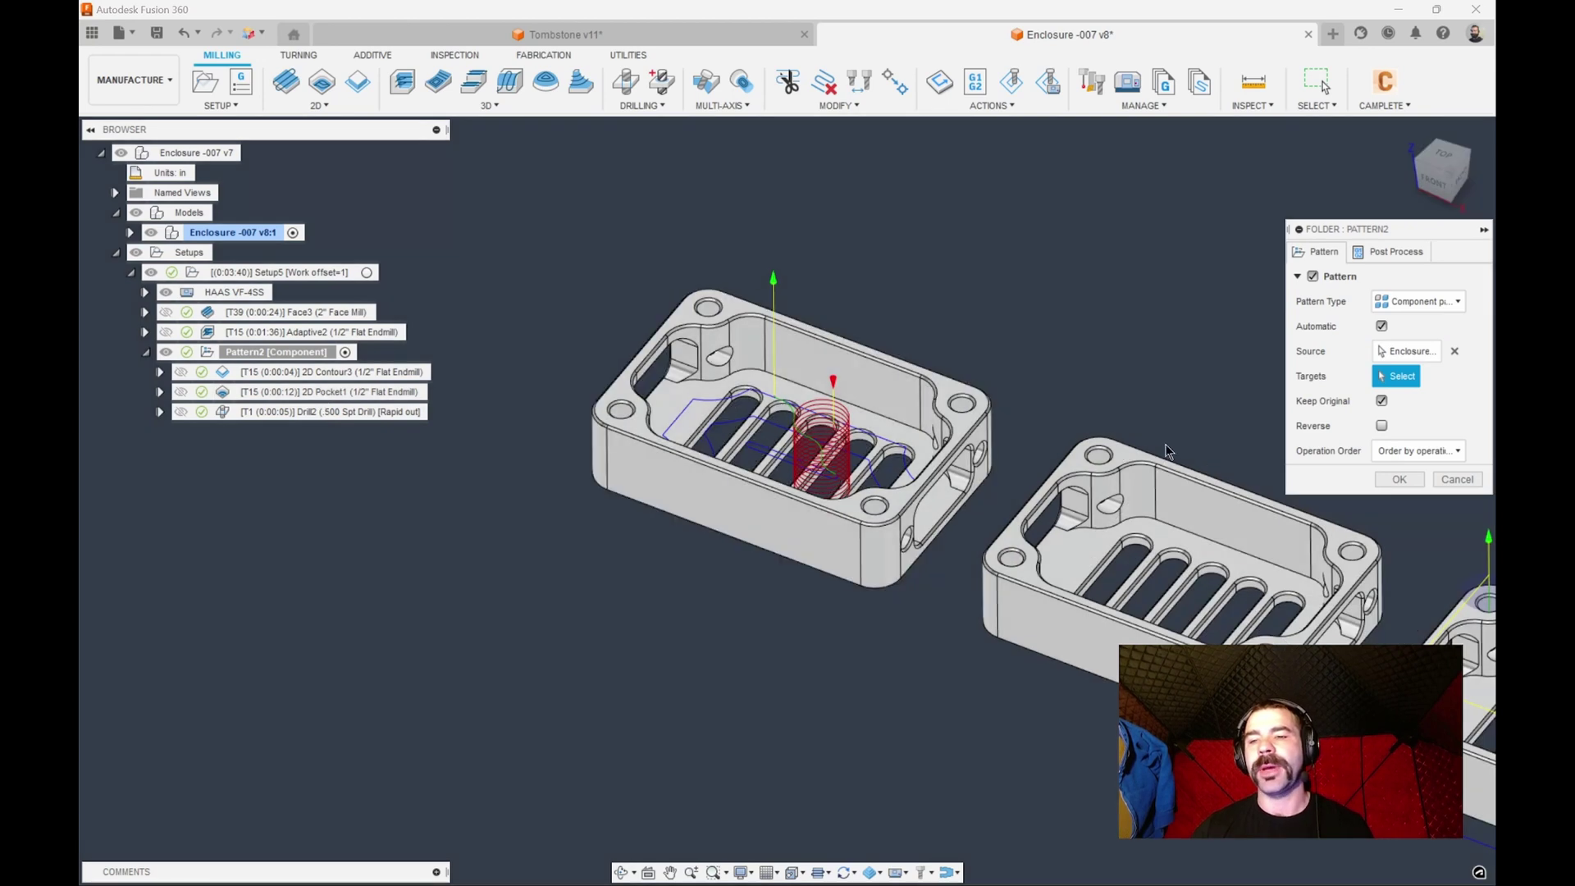
left_click(1415, 452)
left_click(1414, 509)
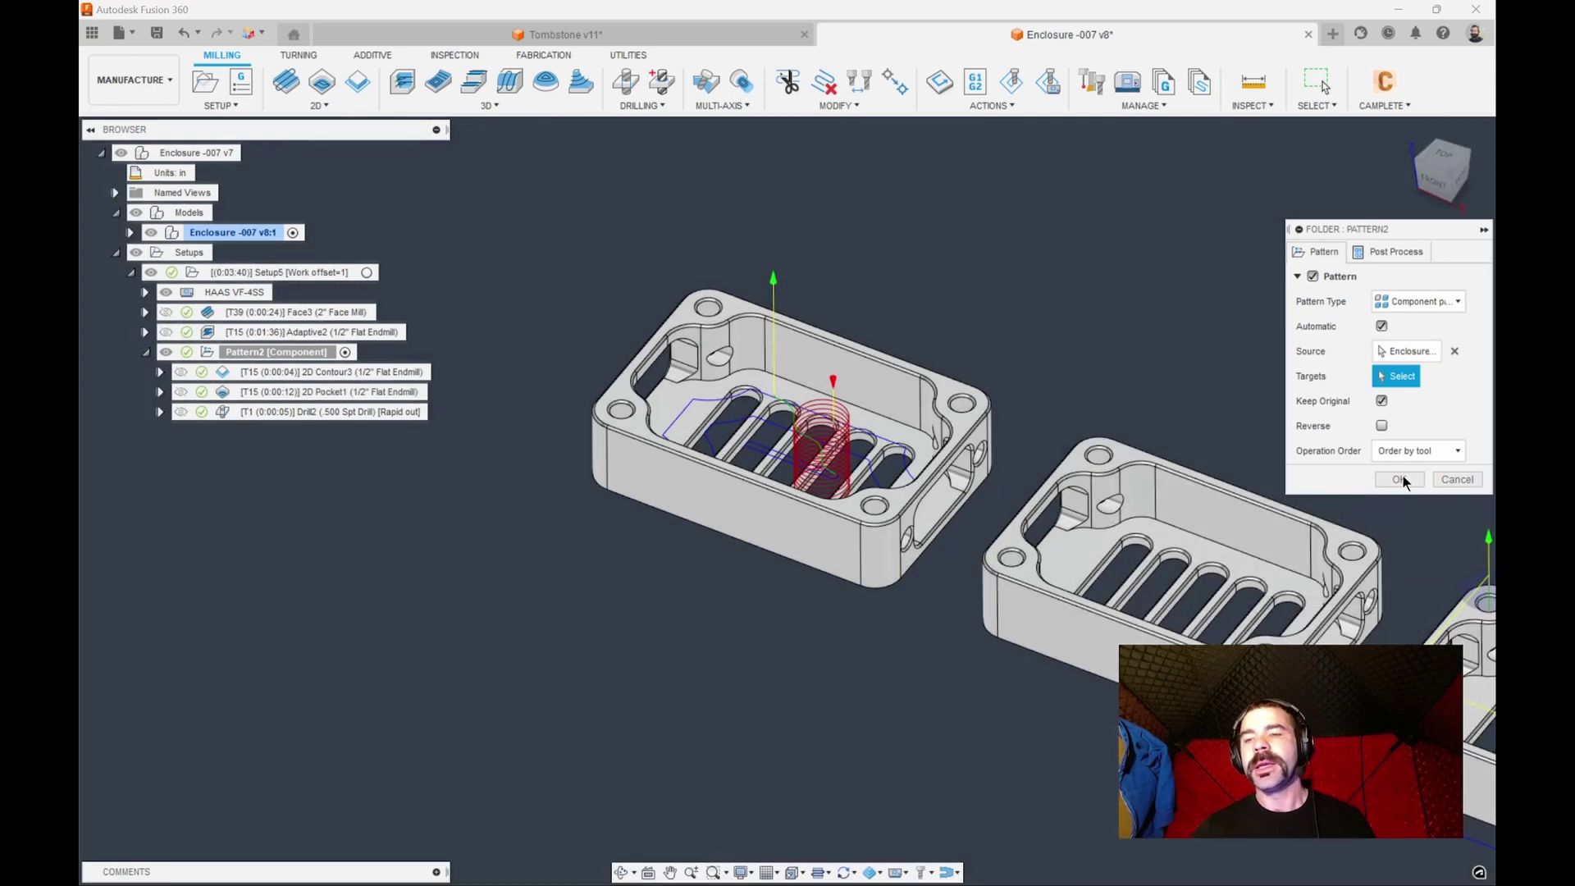
left_click(1399, 479)
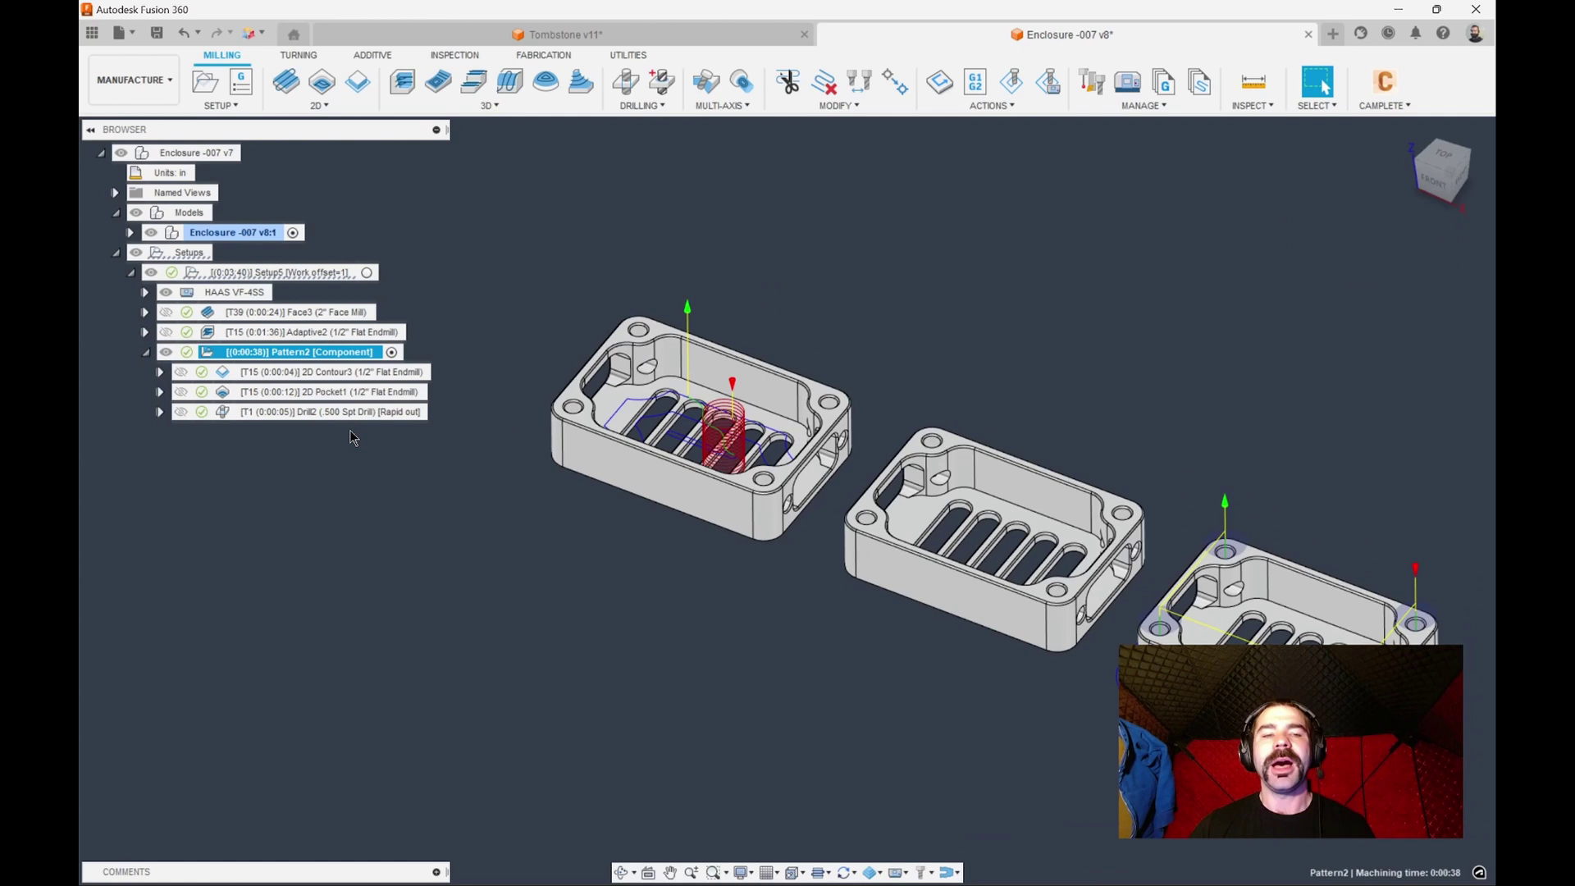
Step: Move Drill2 out of Pattern2 above it and remove its containment boundary
left_click(230, 417)
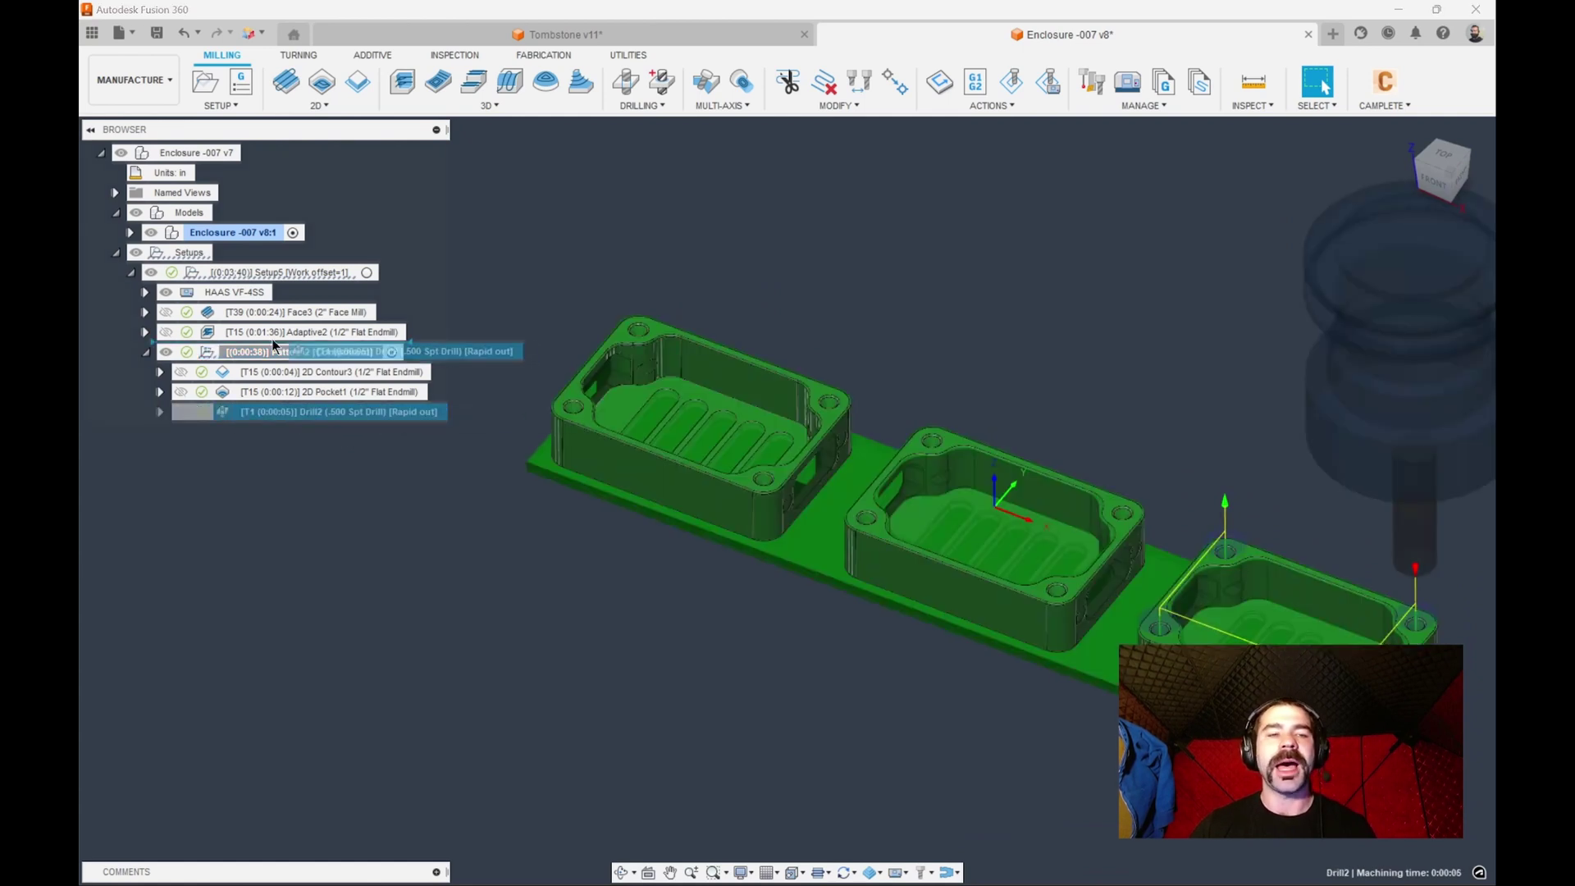
key("Escape")
left_click_drag(332, 411, 289, 353)
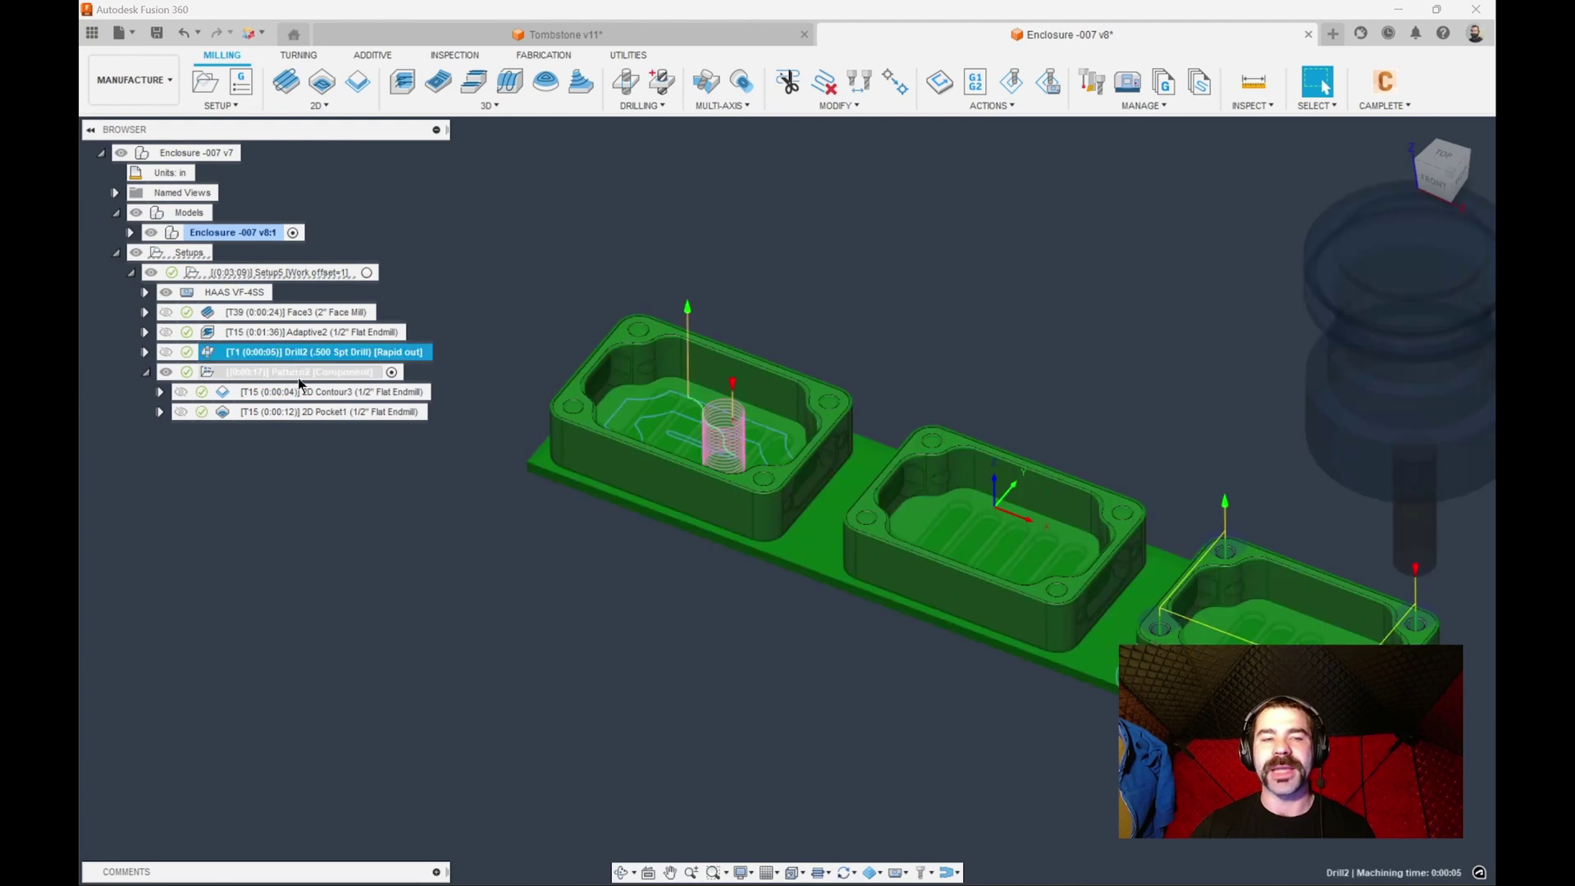
key("Escape")
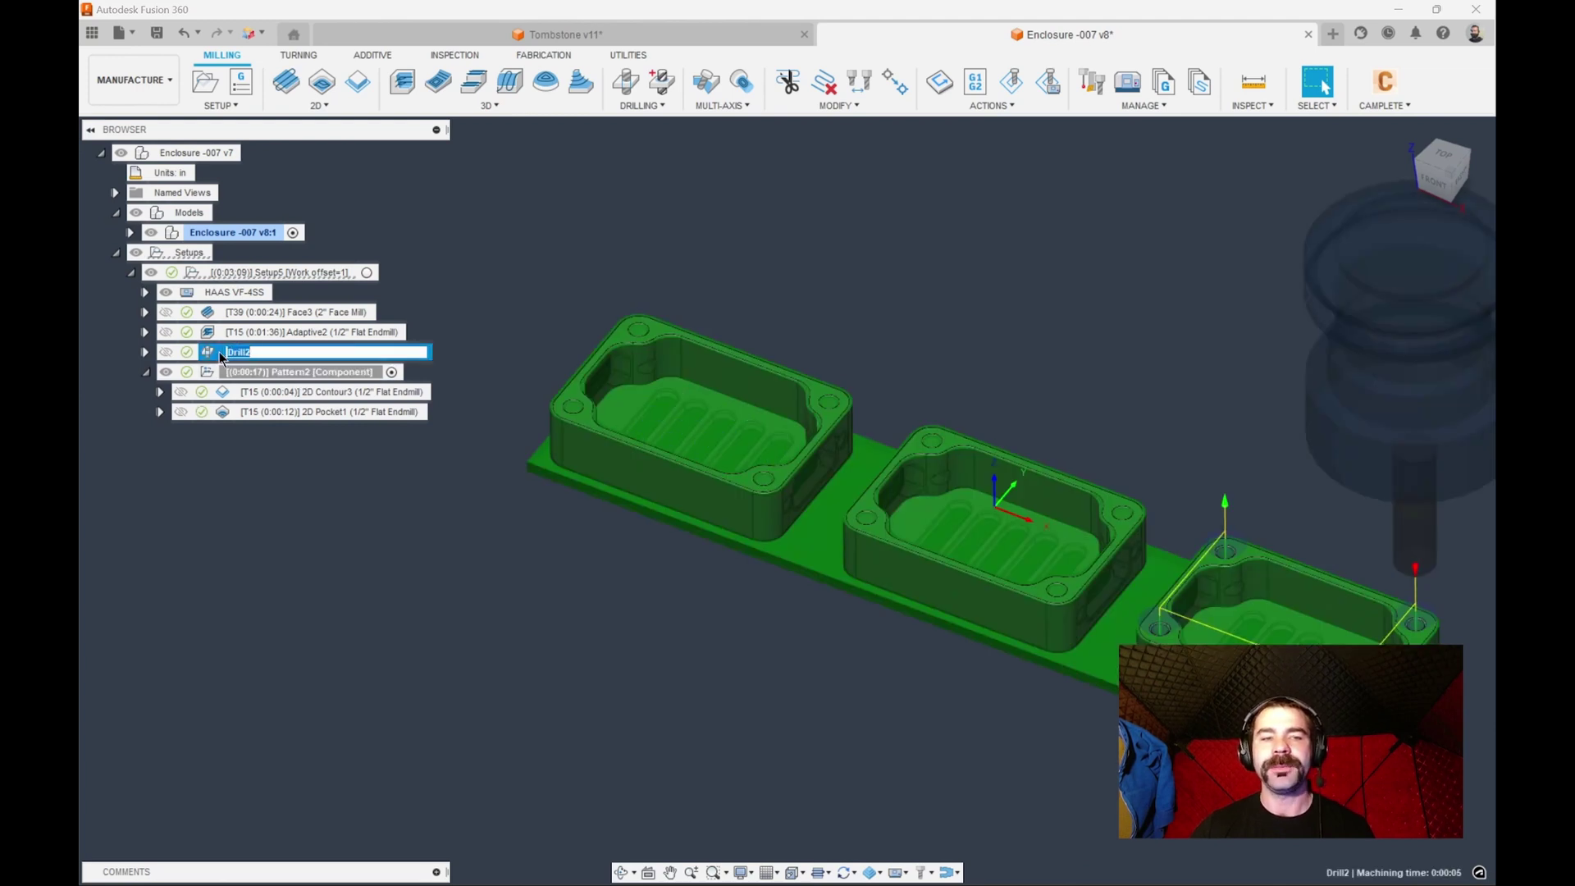
left_click(1320, 252)
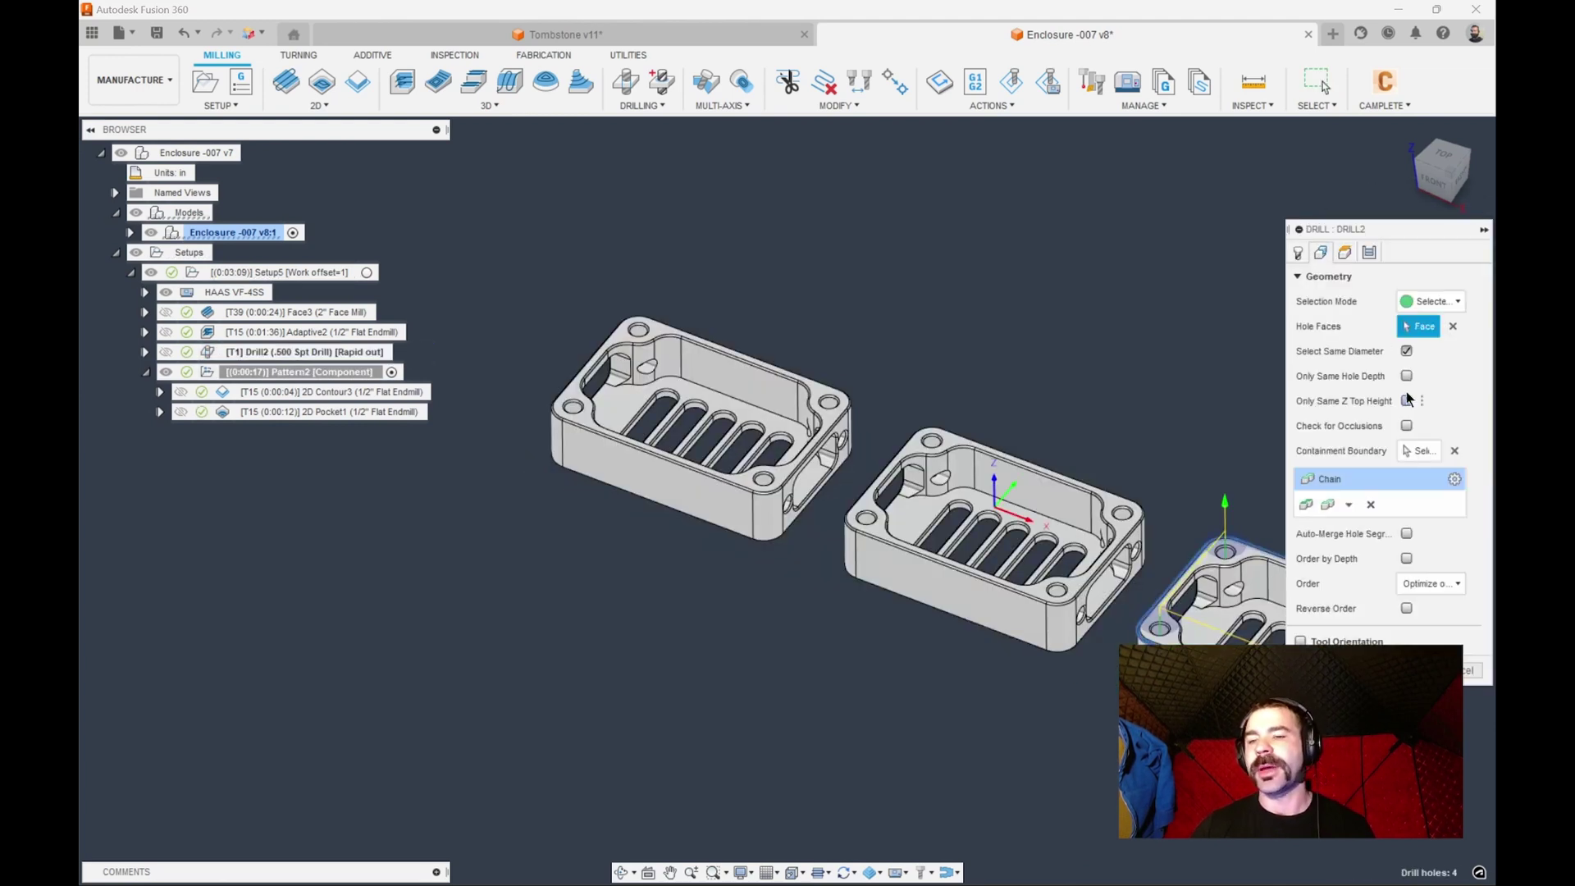
left_click(1455, 451)
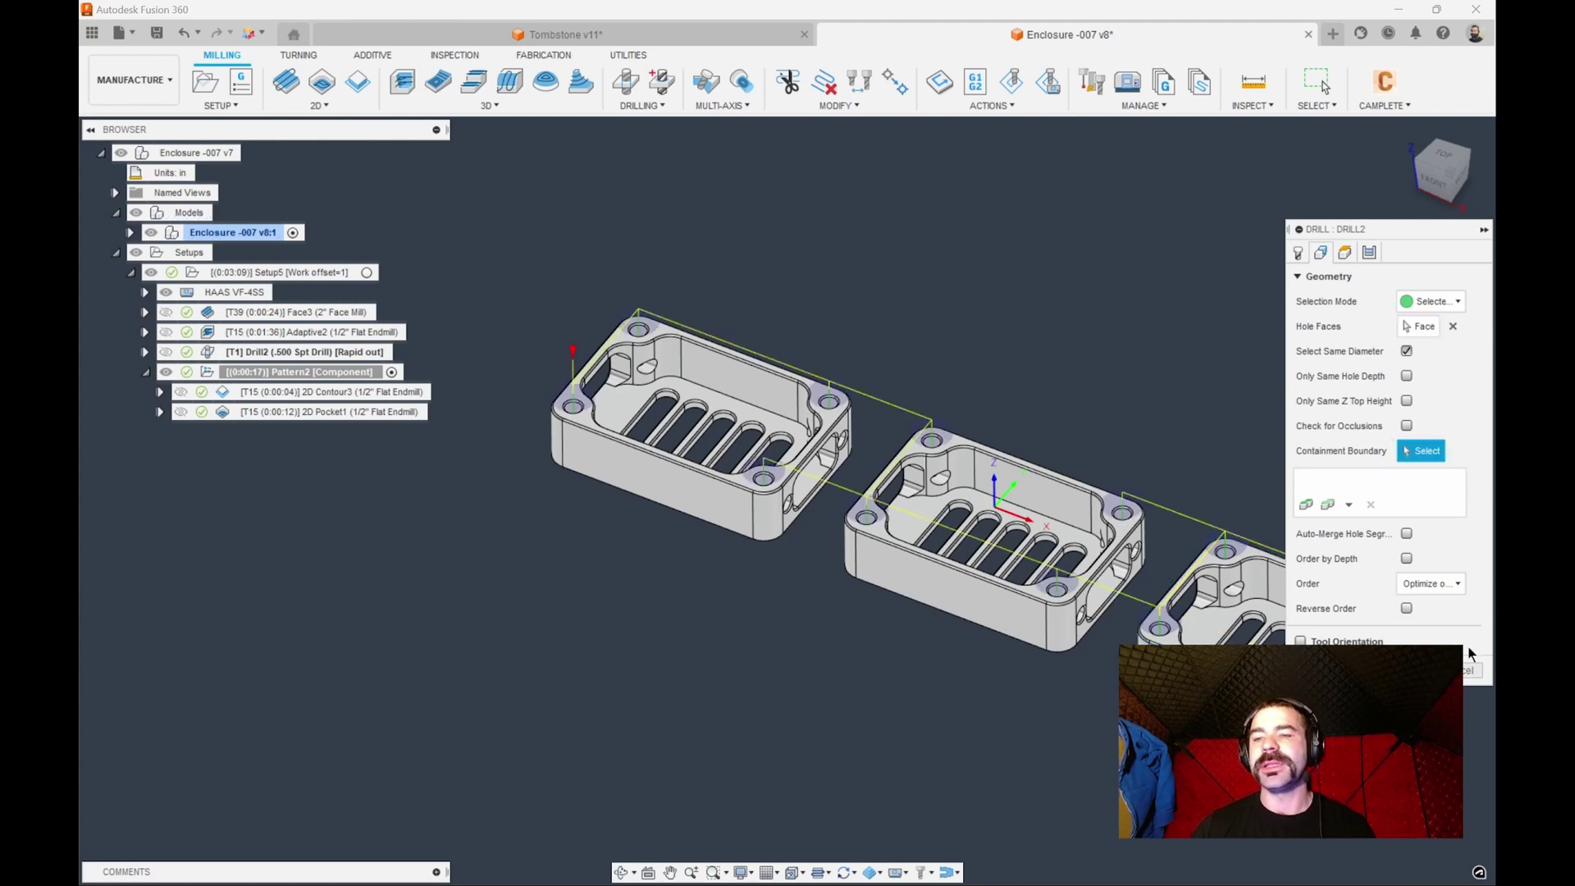
key("Return")
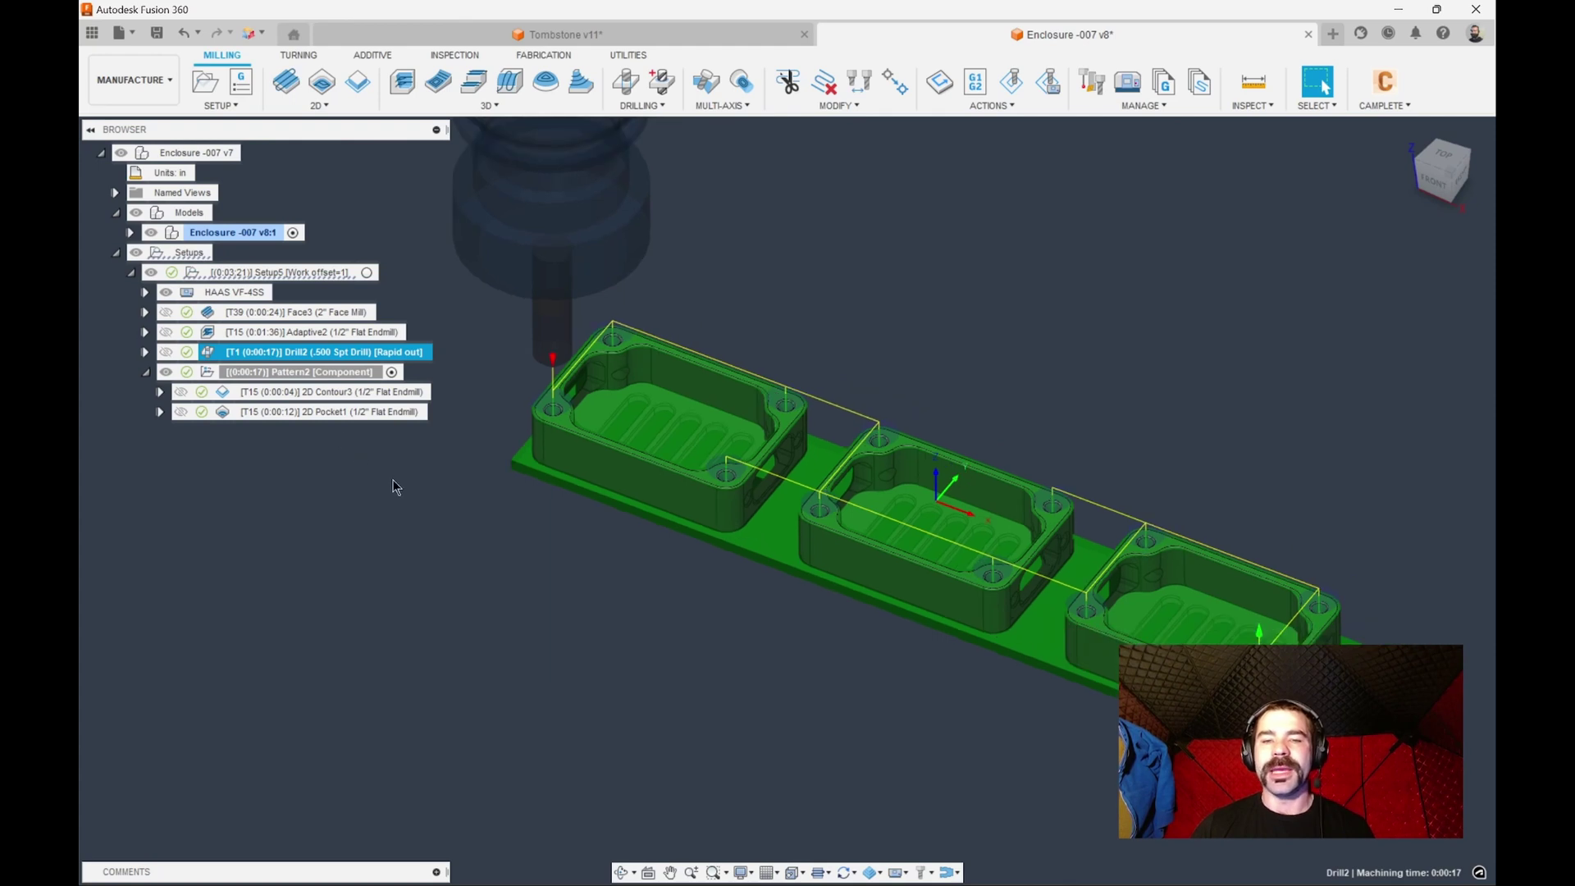
Step: Switch to the Design workspace and edit the enclosure pattern R-Pattern2 from the timeline
left_click(133, 79)
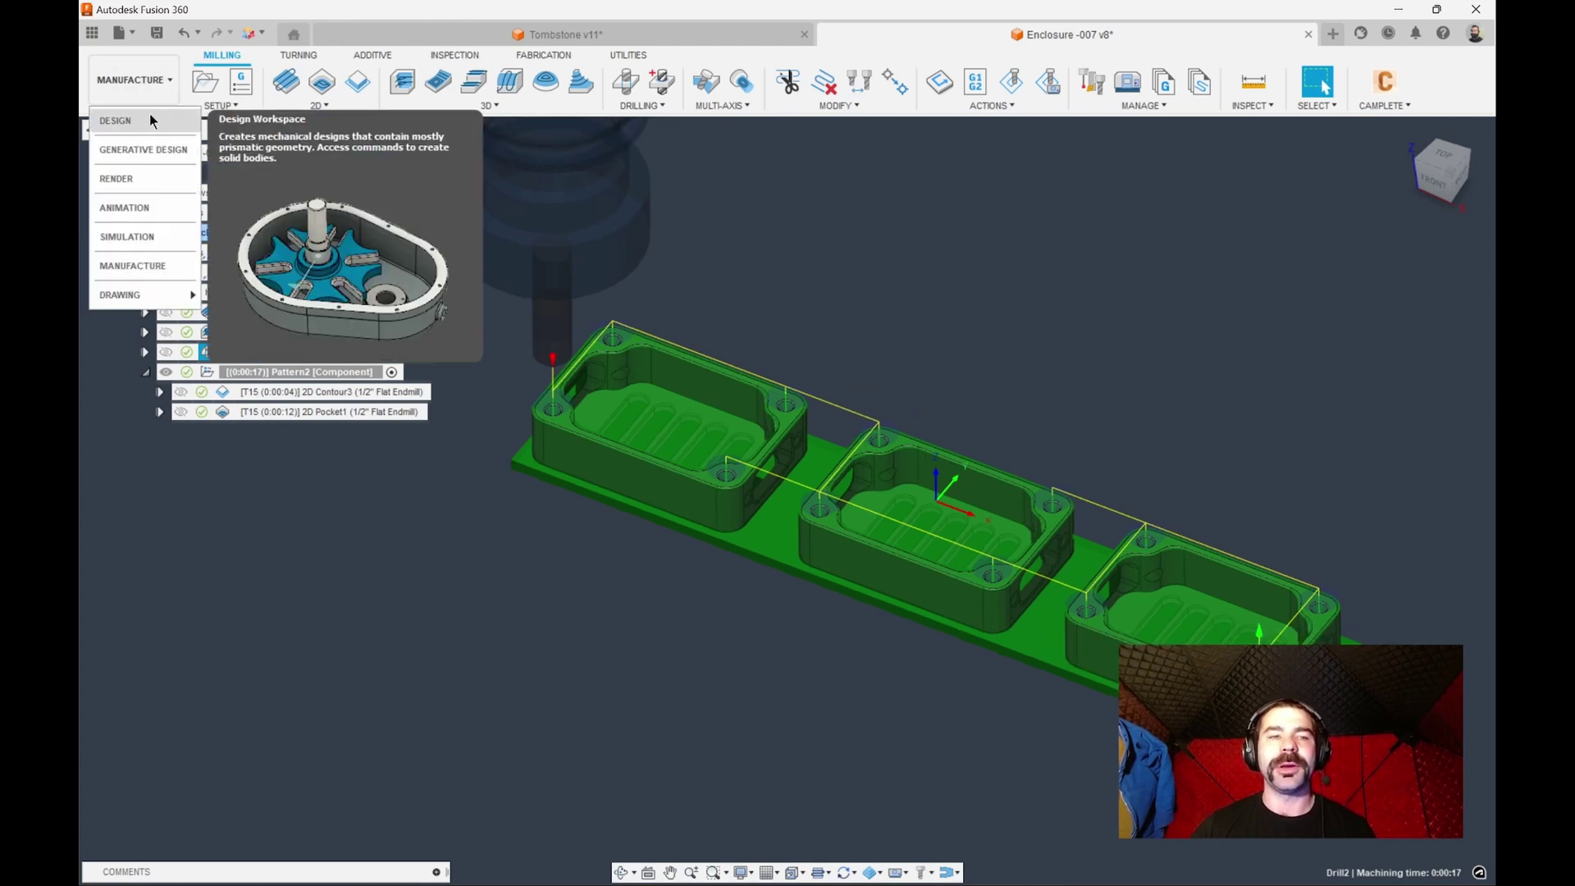
left_click(150, 119)
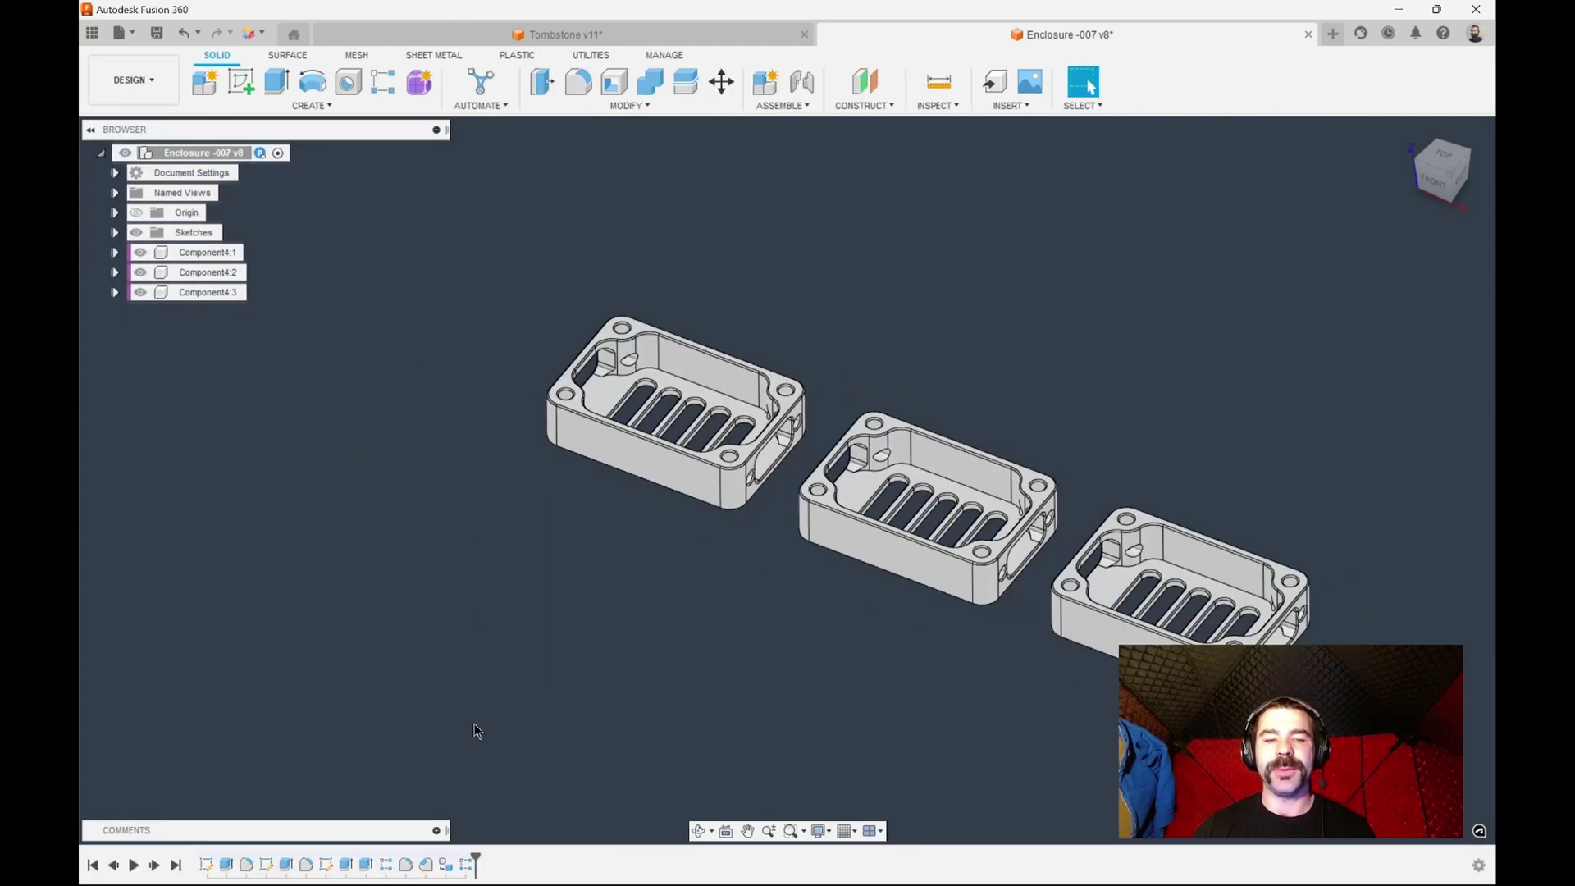
left_click(467, 865)
key("Escape")
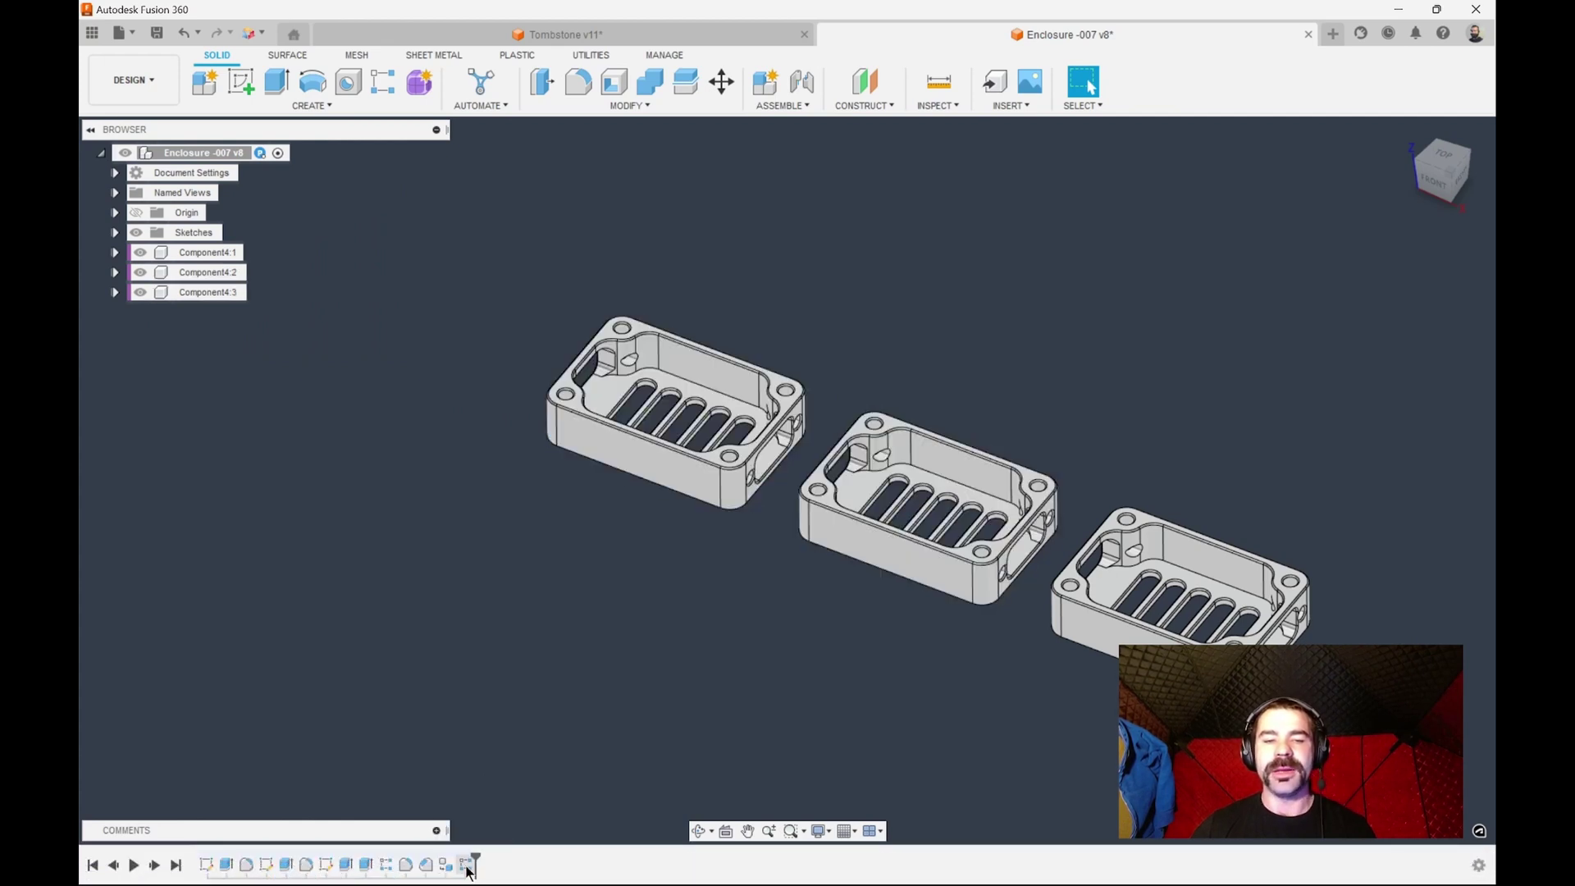
double_click(467, 865)
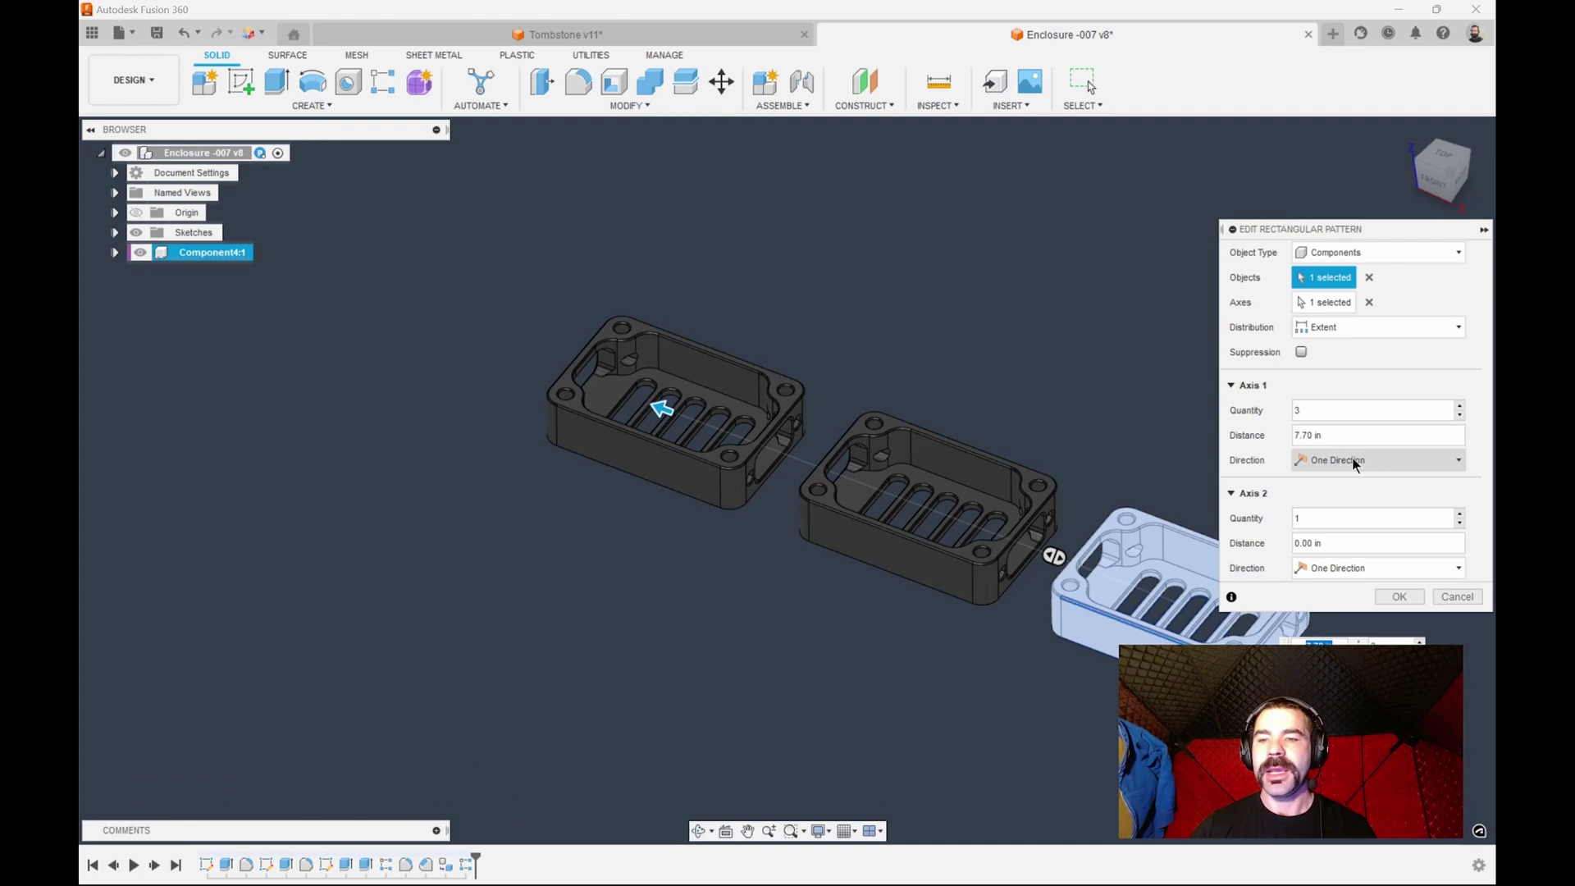
Step: Set the pattern to 4 copies distributed by spacing at 3.625 in
double_click(1310, 412)
type("4")
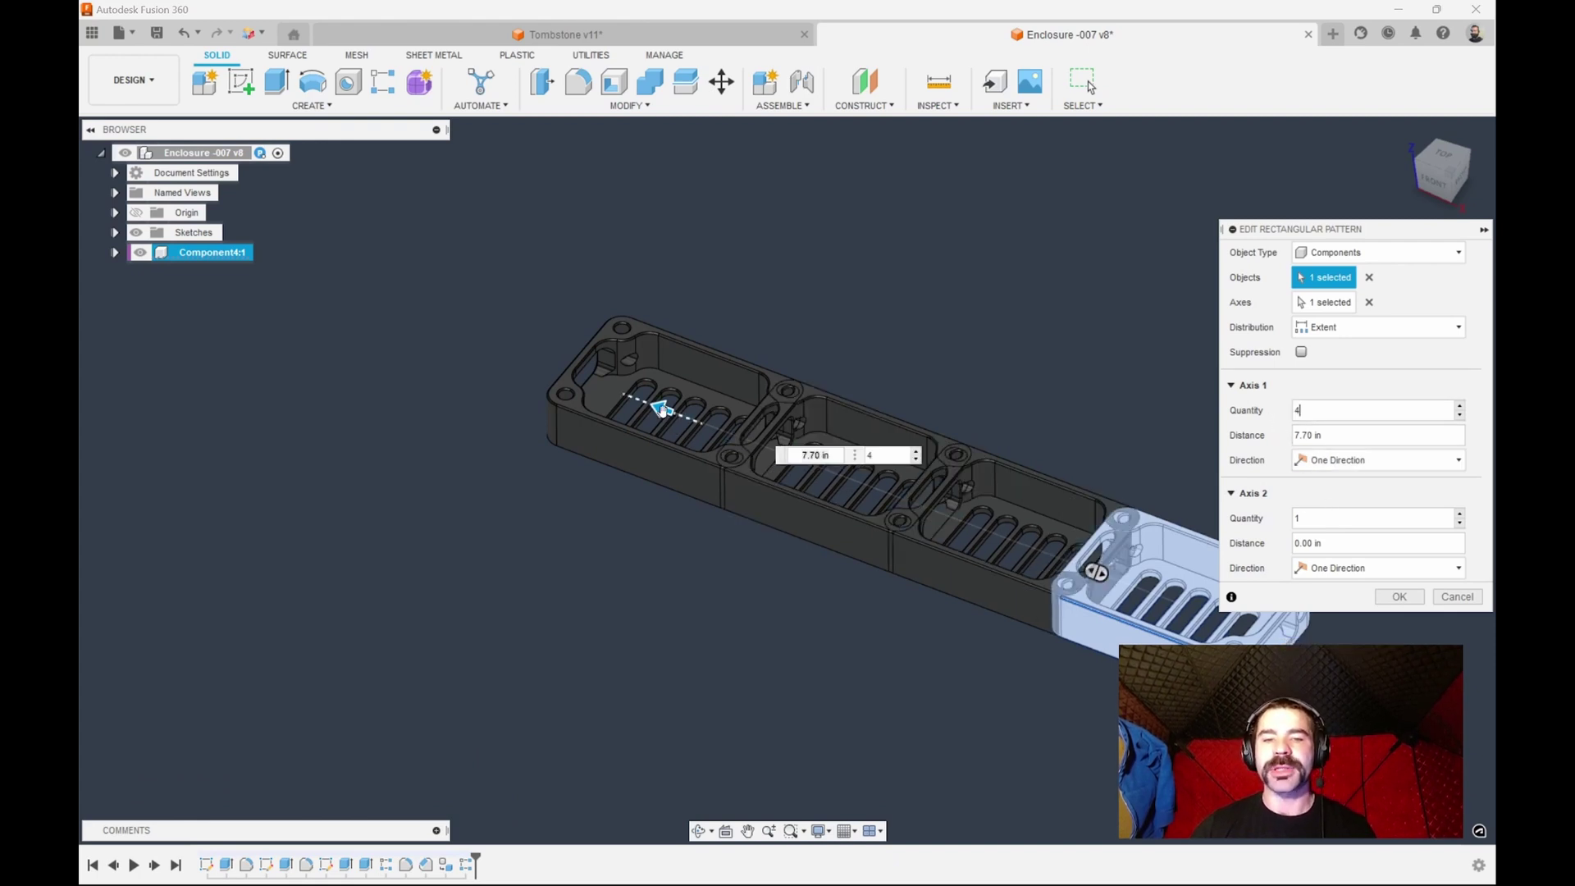
left_click_drag(662, 408, 435, 361)
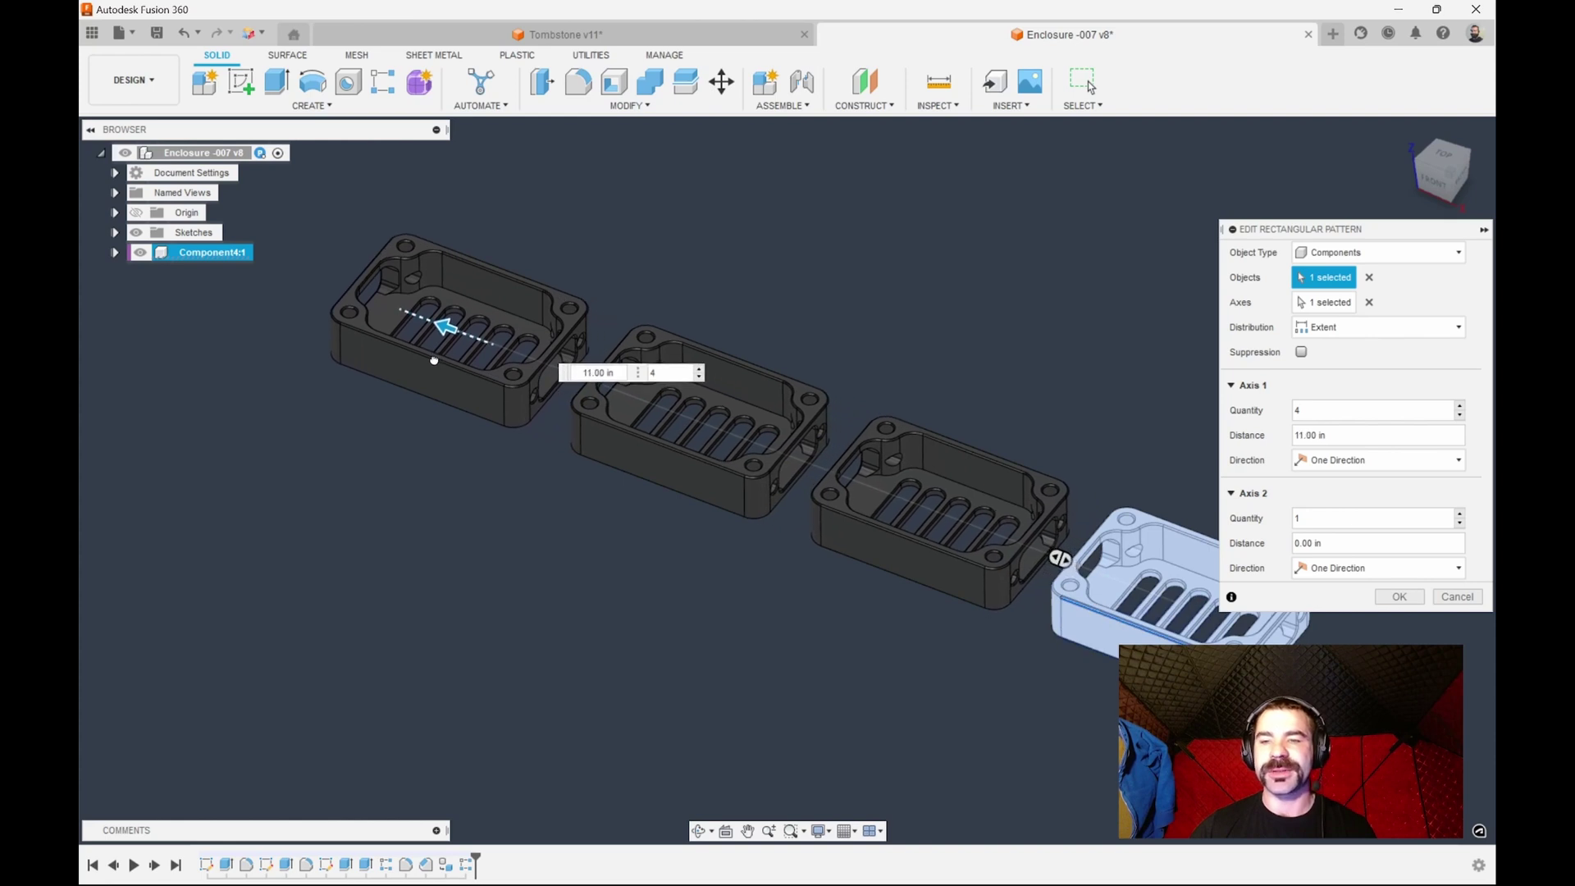
left_click(1297, 331)
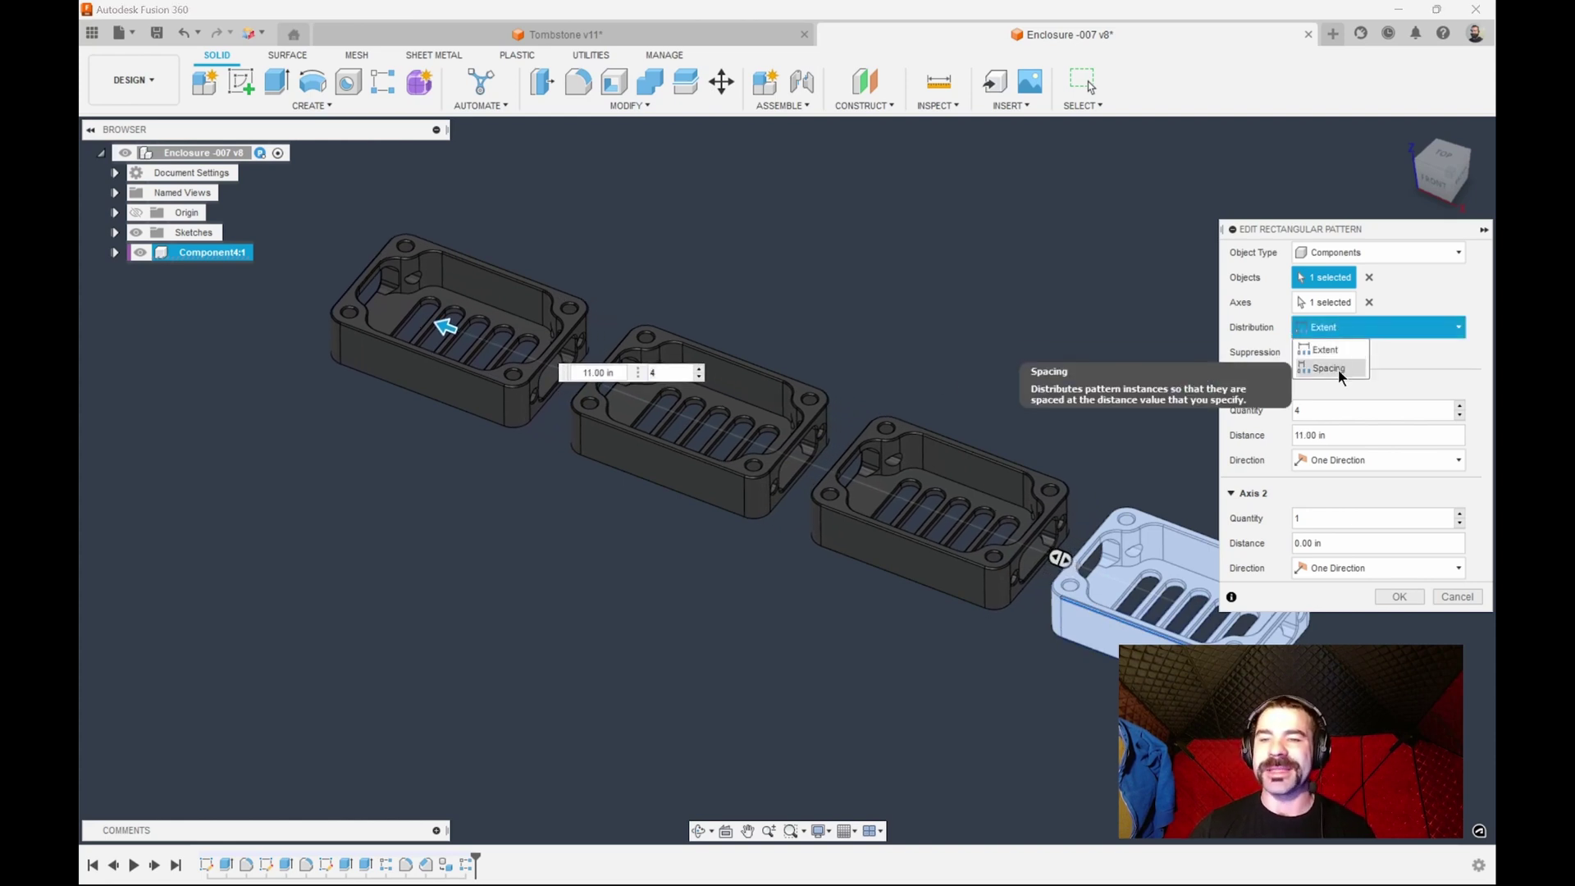
left_click(1337, 369)
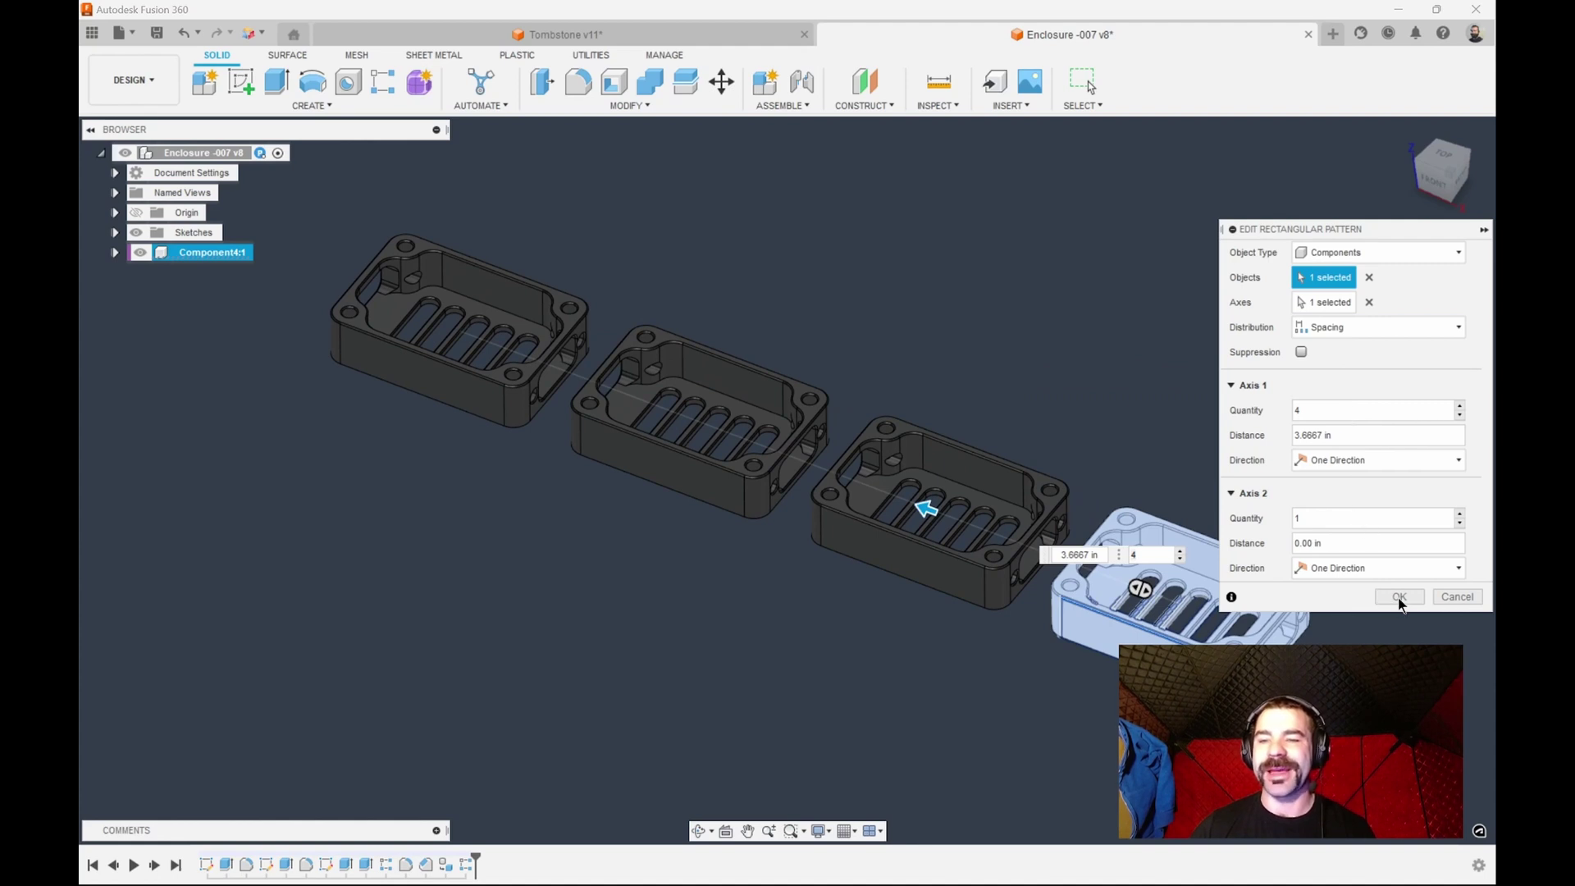
left_click(1267, 437)
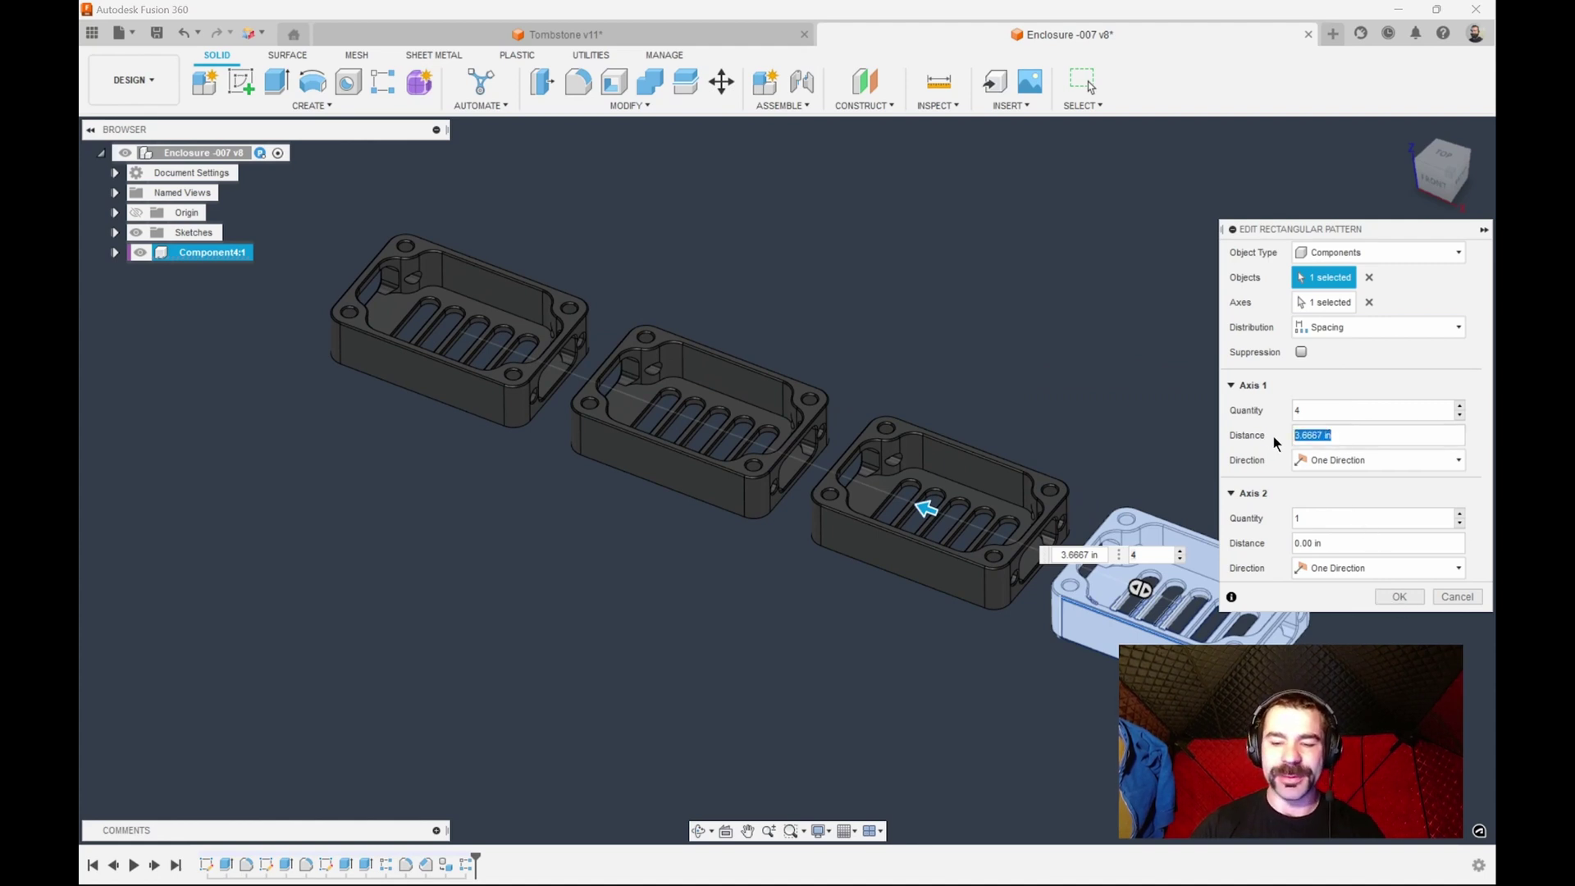
type("3.625")
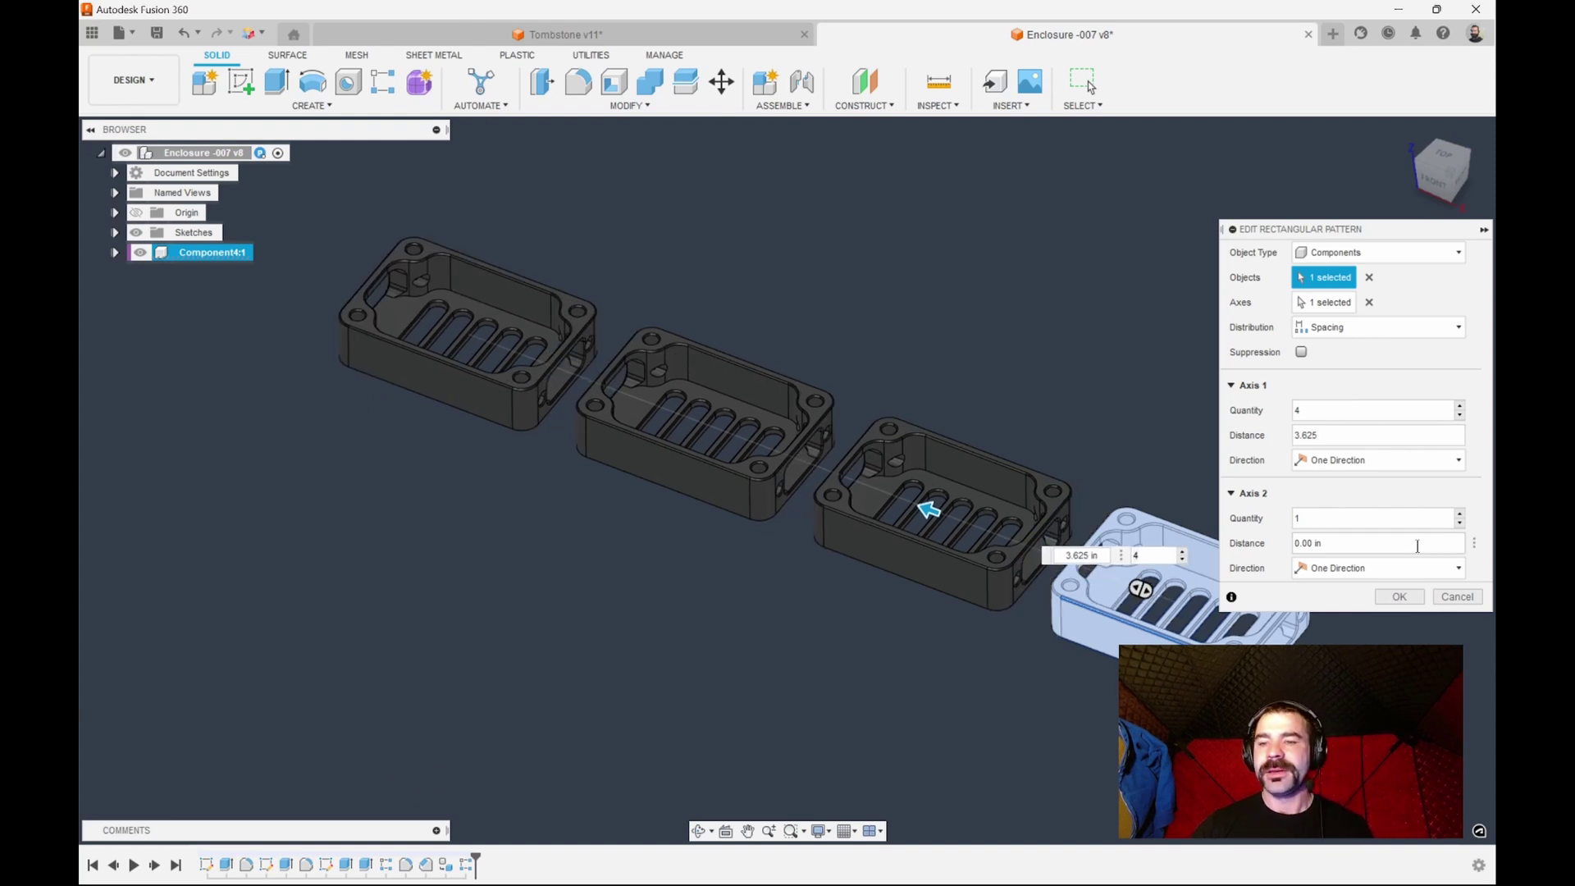
left_click(1400, 598)
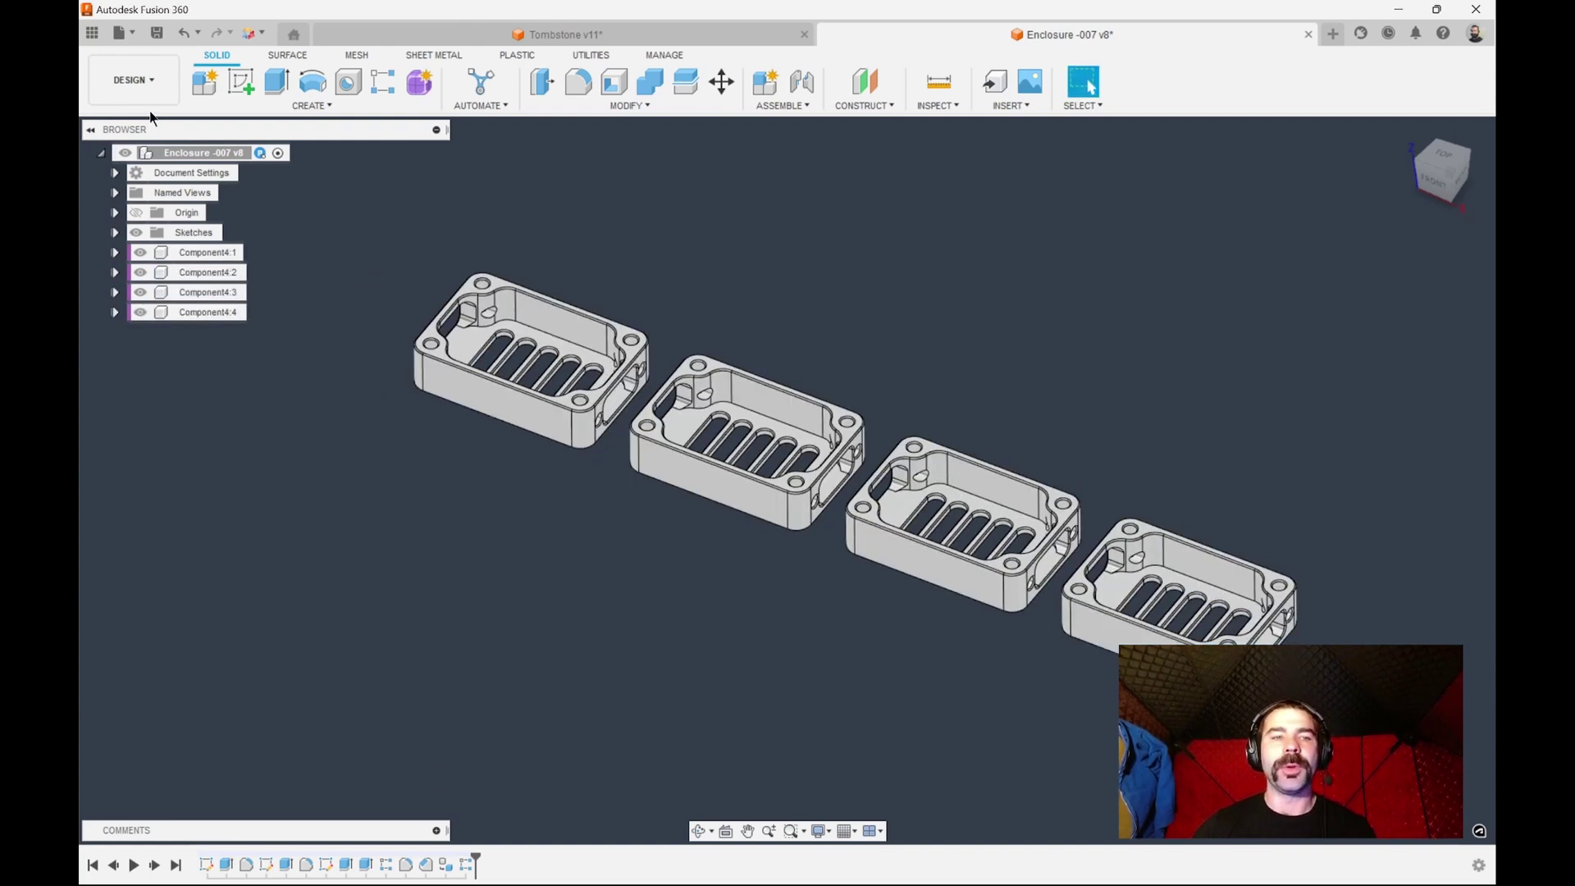
Step: Back in Manufacture, add the left enclosure to Setup5's model and regenerate the toolpaths
left_click(135, 82)
left_click(164, 261)
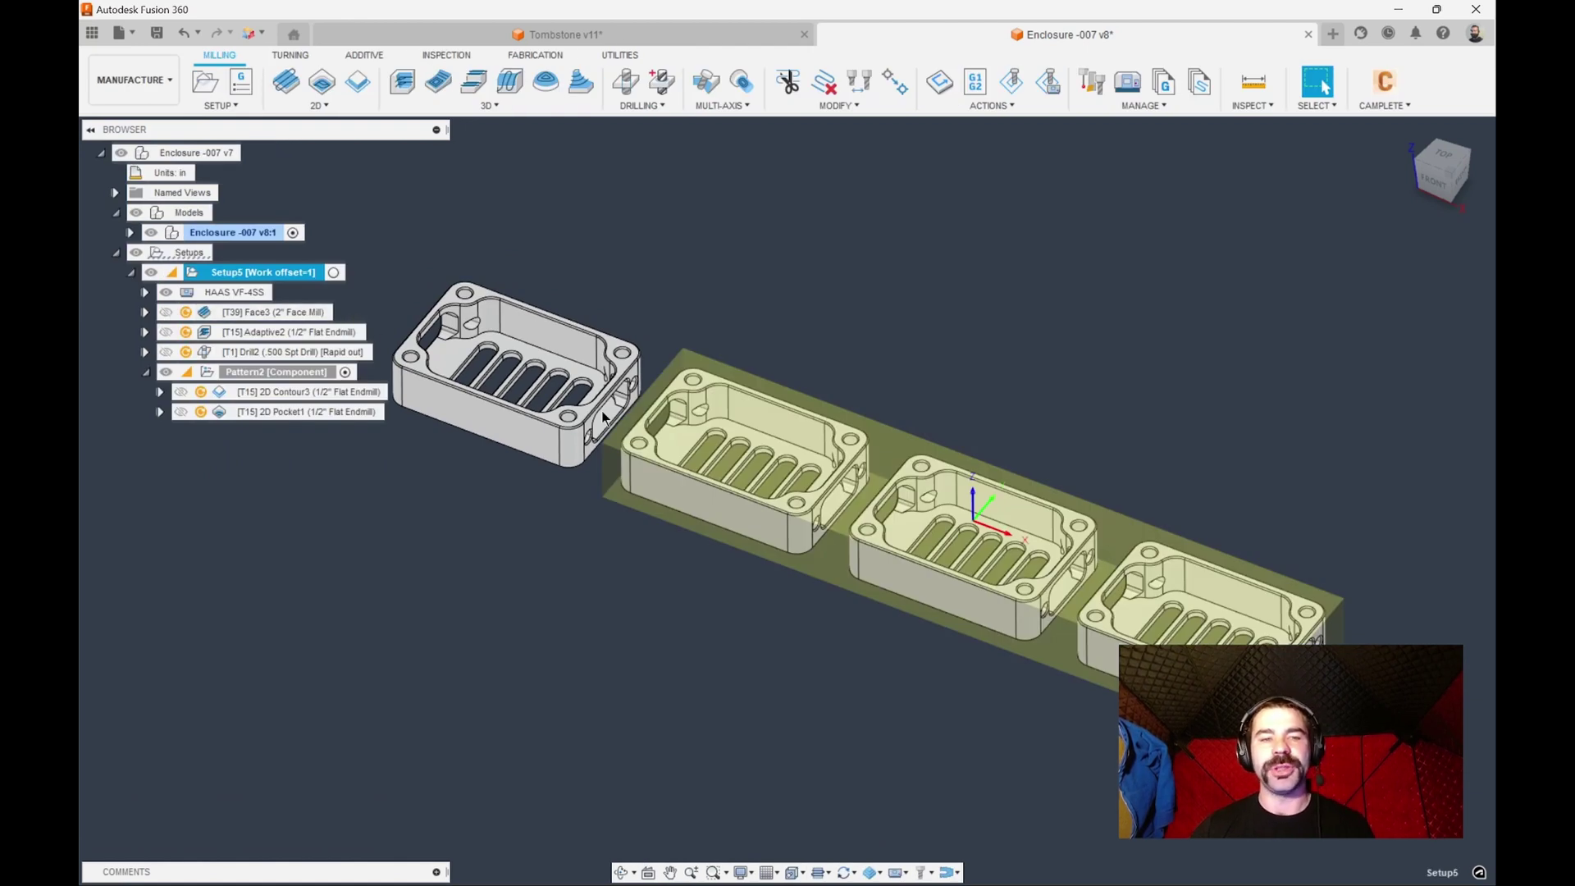
key("ctrl+g")
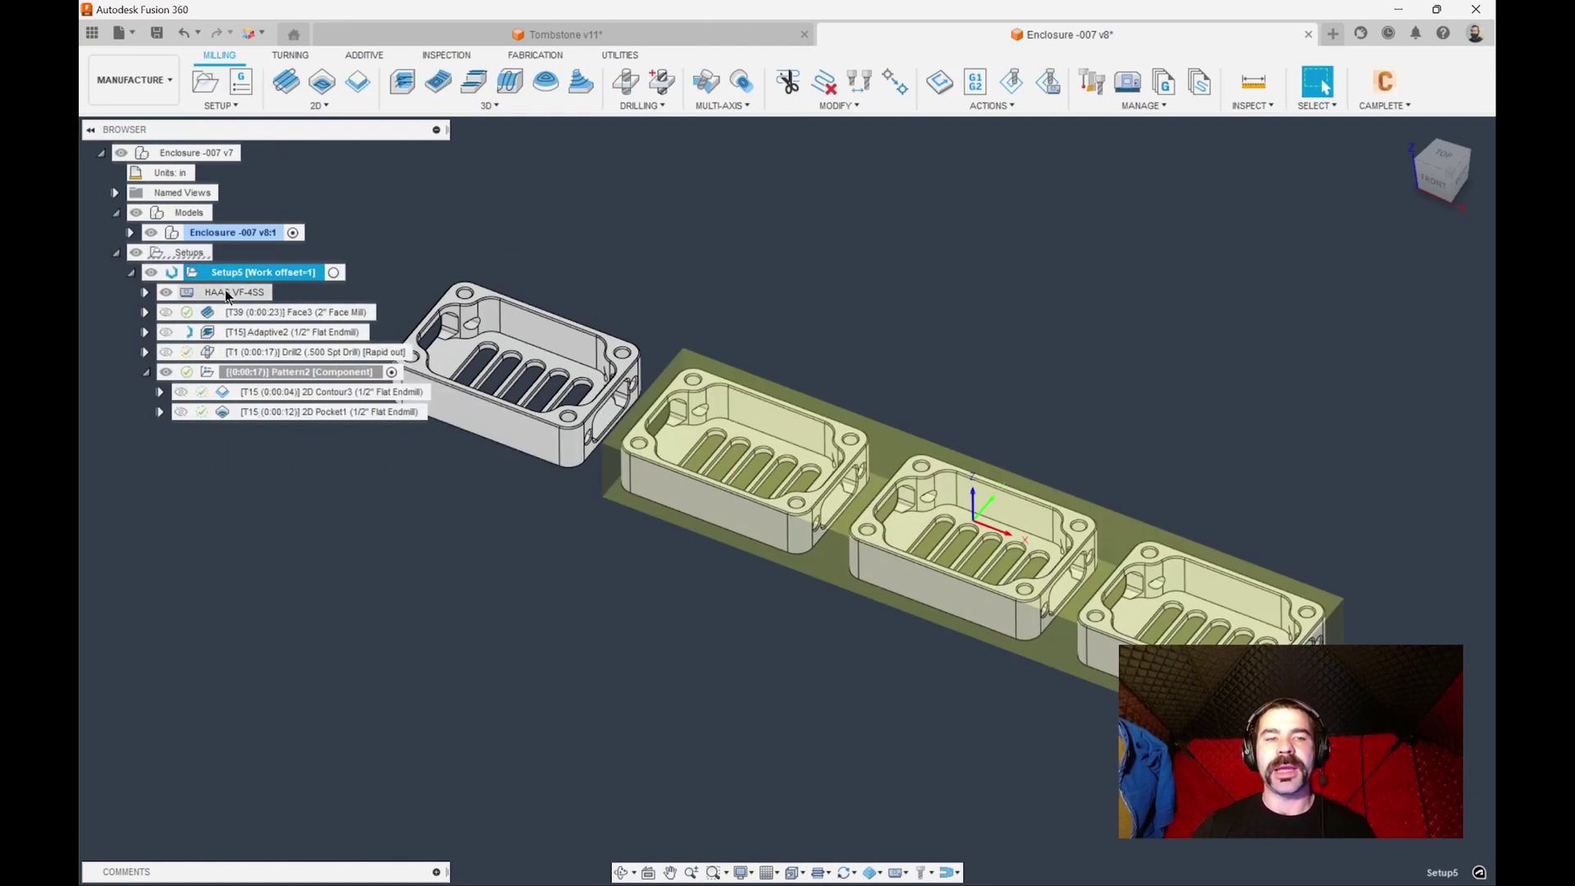
double_click(228, 297)
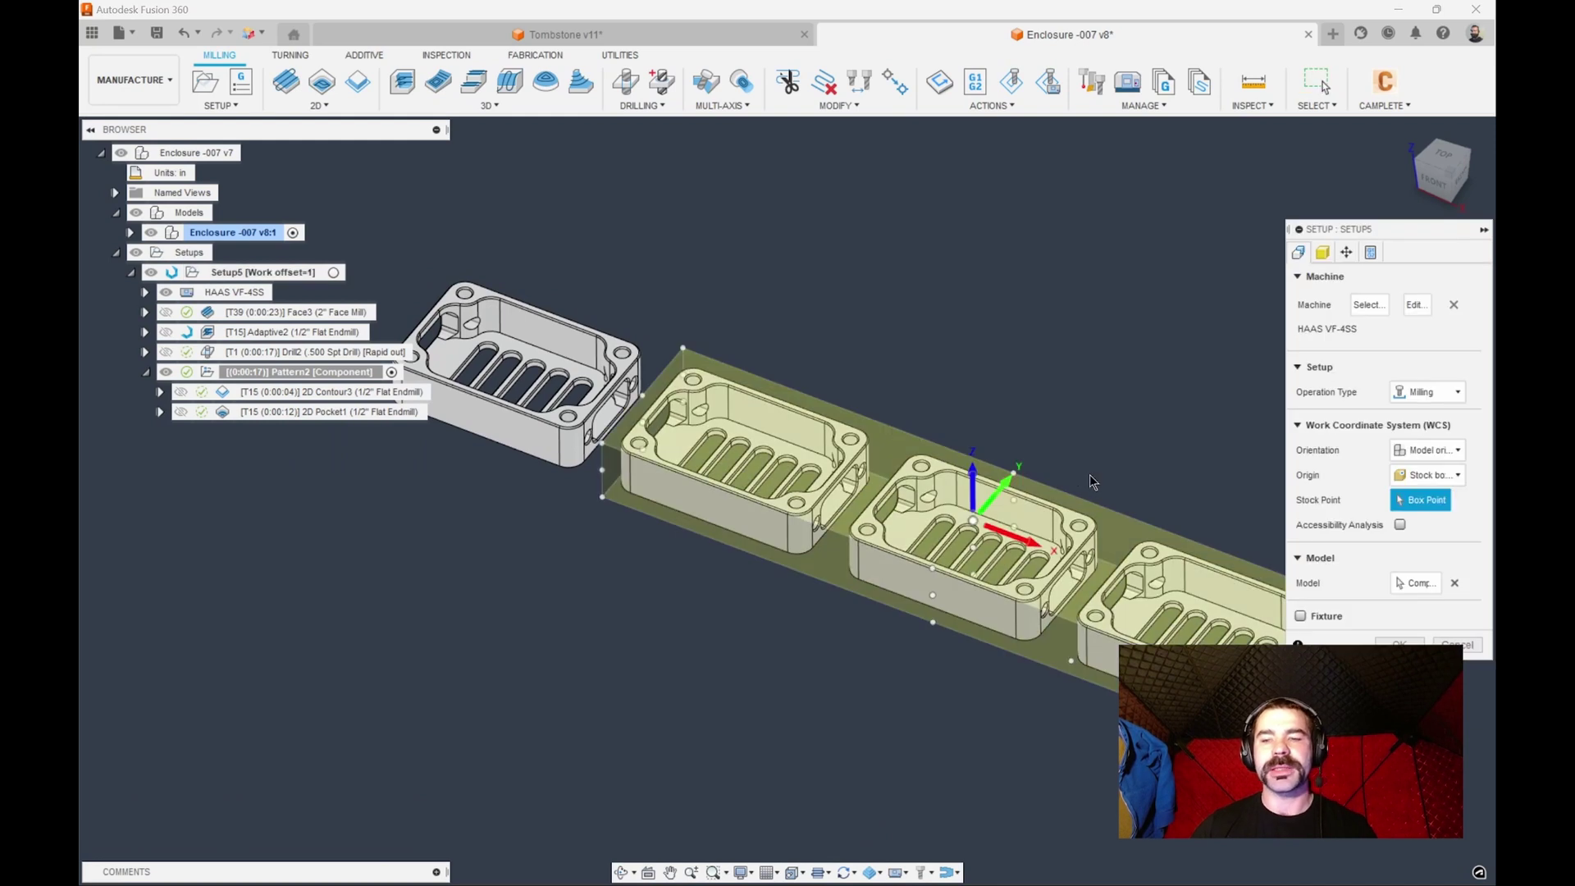
left_click(1416, 582)
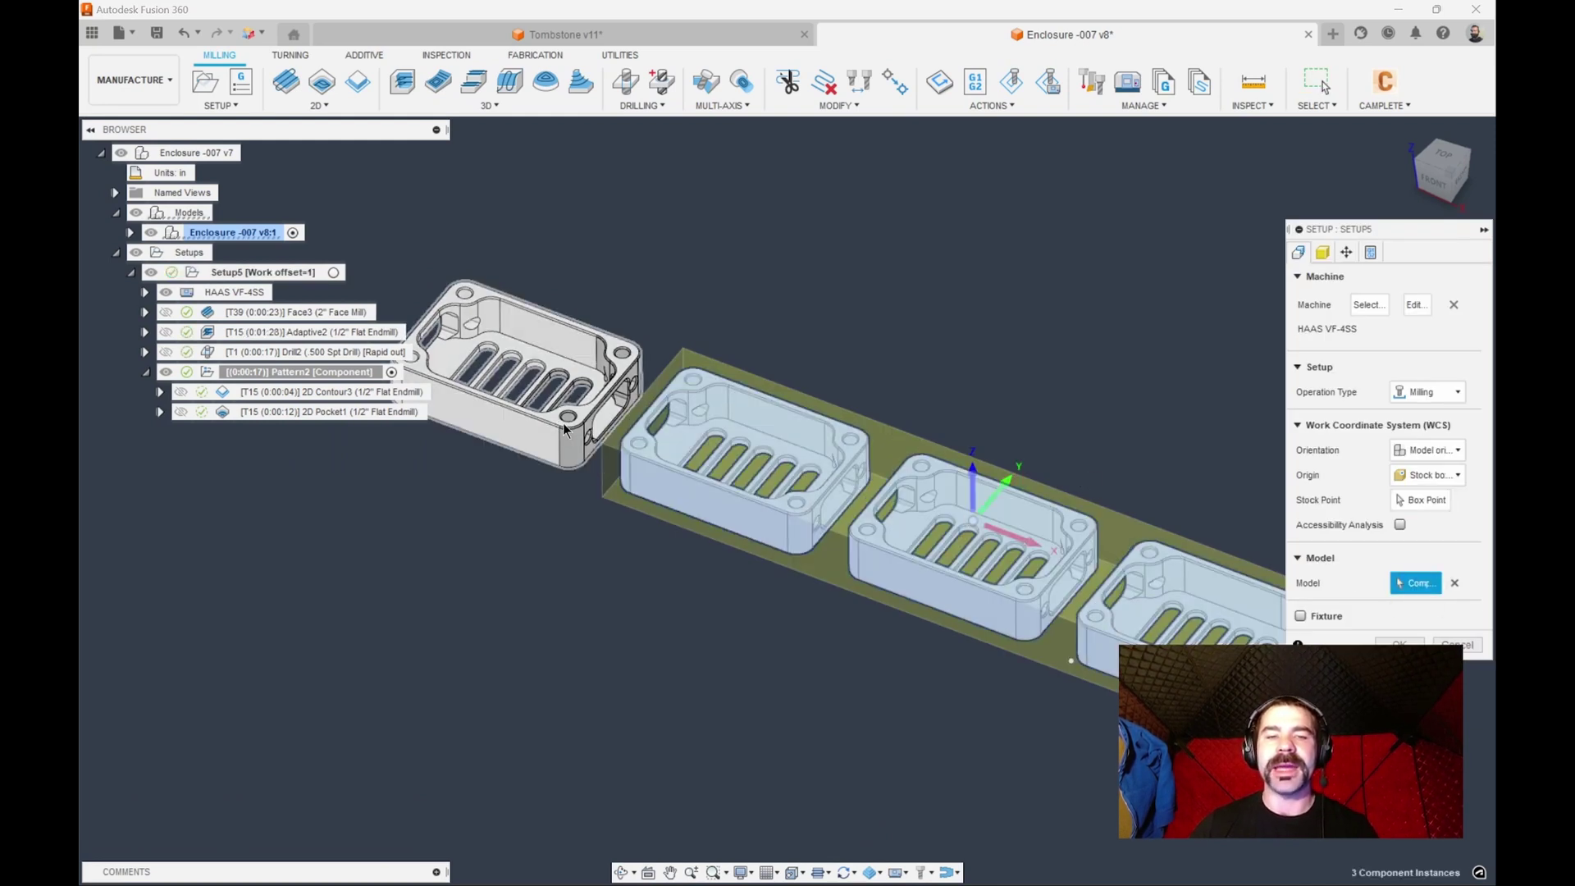
left_click(599, 440)
key("Return")
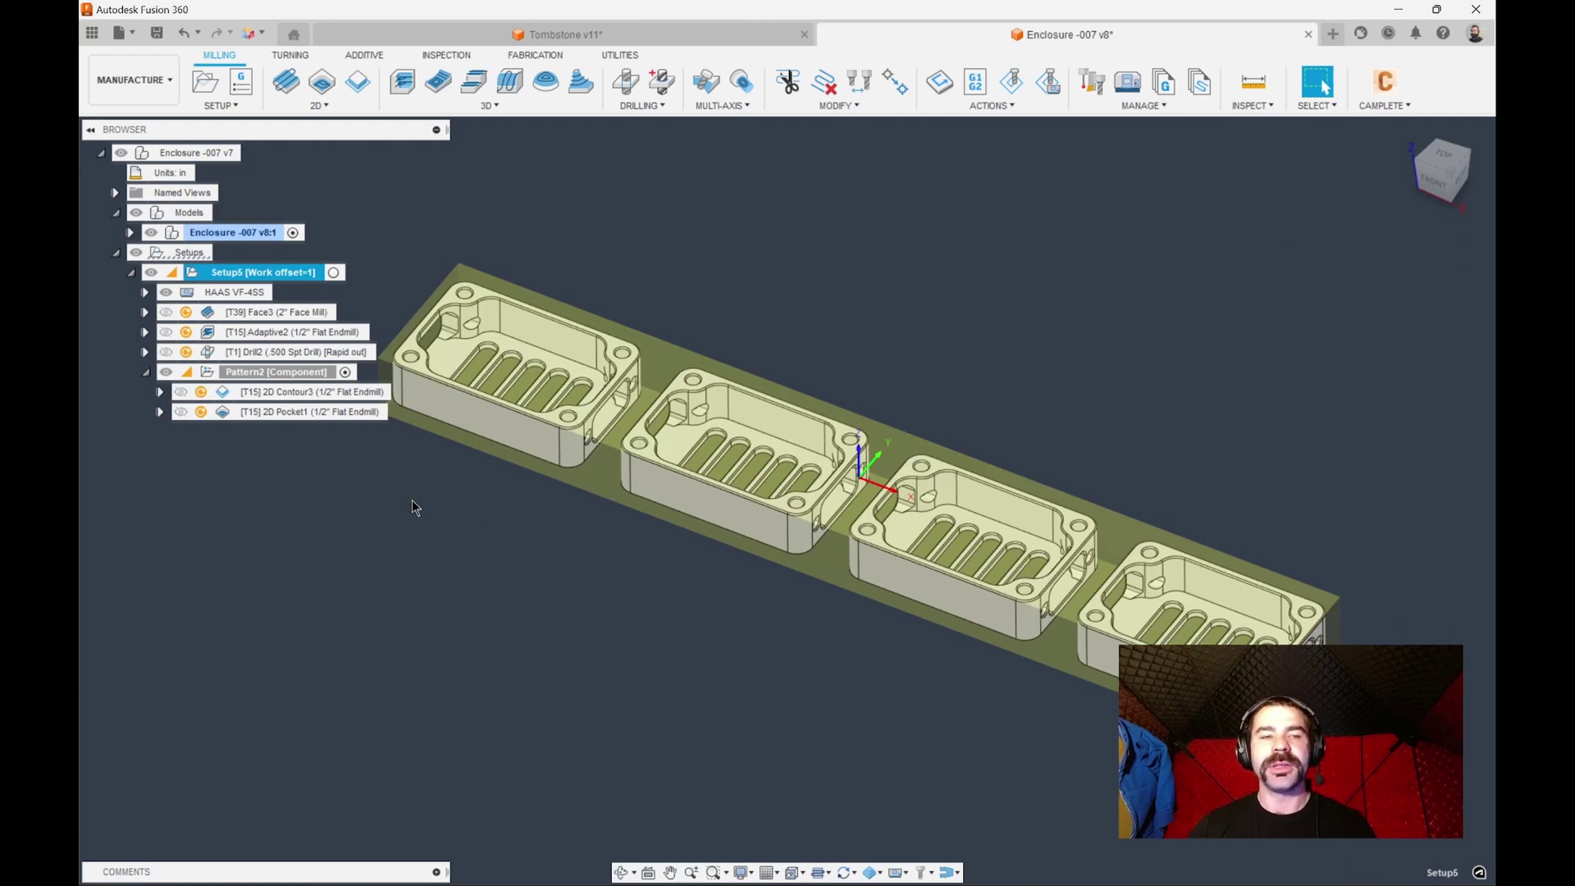
key("ctrl+g")
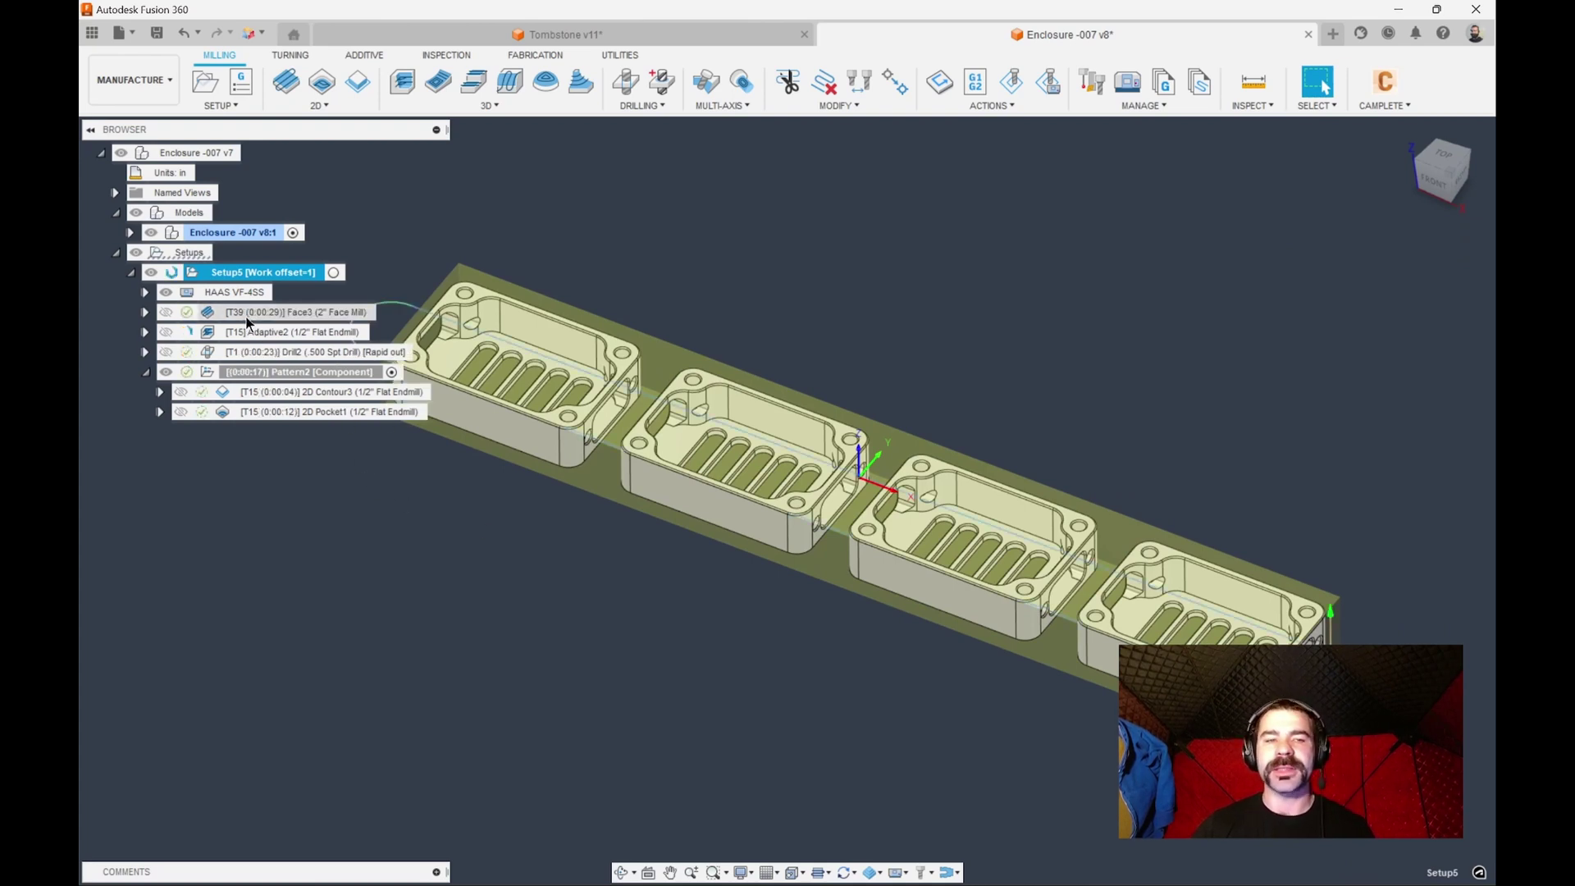
Step: Review the Adaptive2, Drill2, 2D Contour3, 2D Pocket1 and Pattern2 toolpaths across the enclosures
left_click(254, 331)
scroll(574, 492, "down", 2)
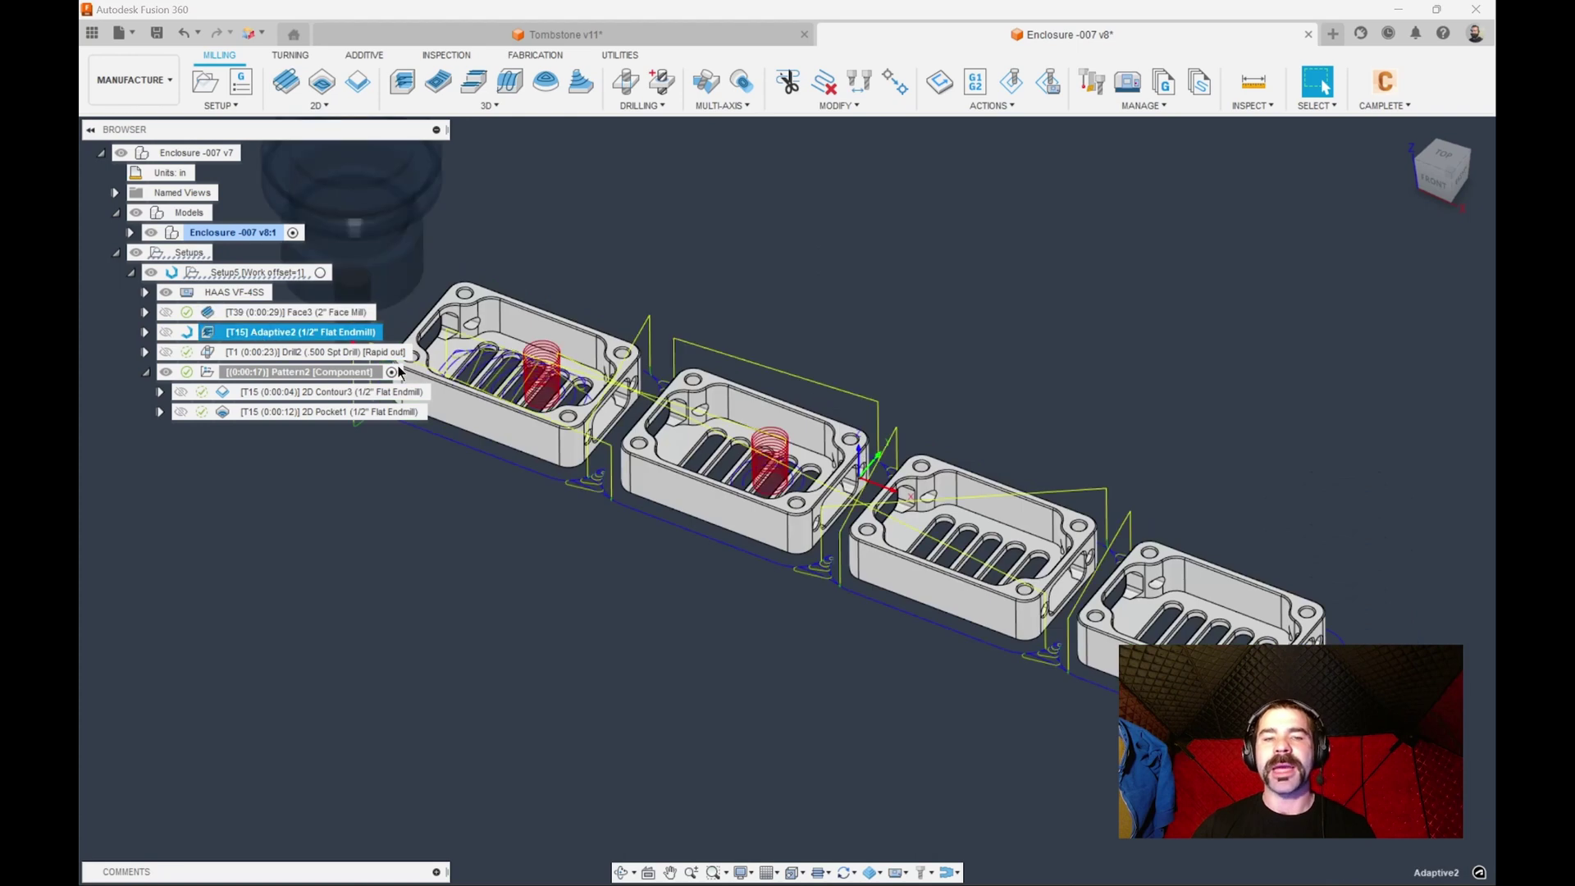
scroll(846, 558, "up", 5)
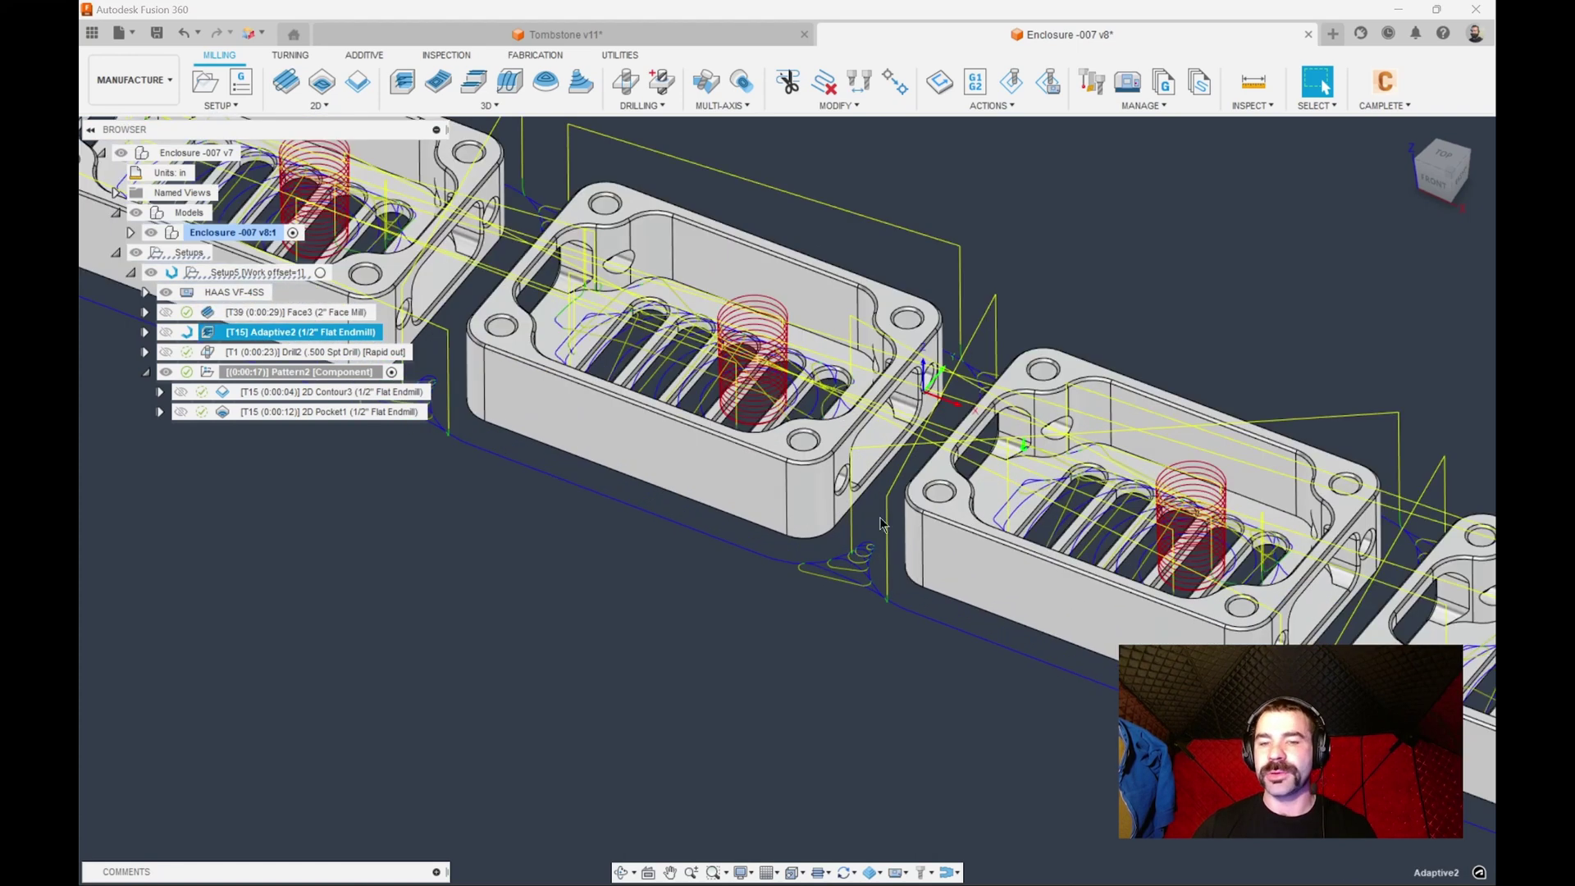
scroll(882, 534, "down", 2)
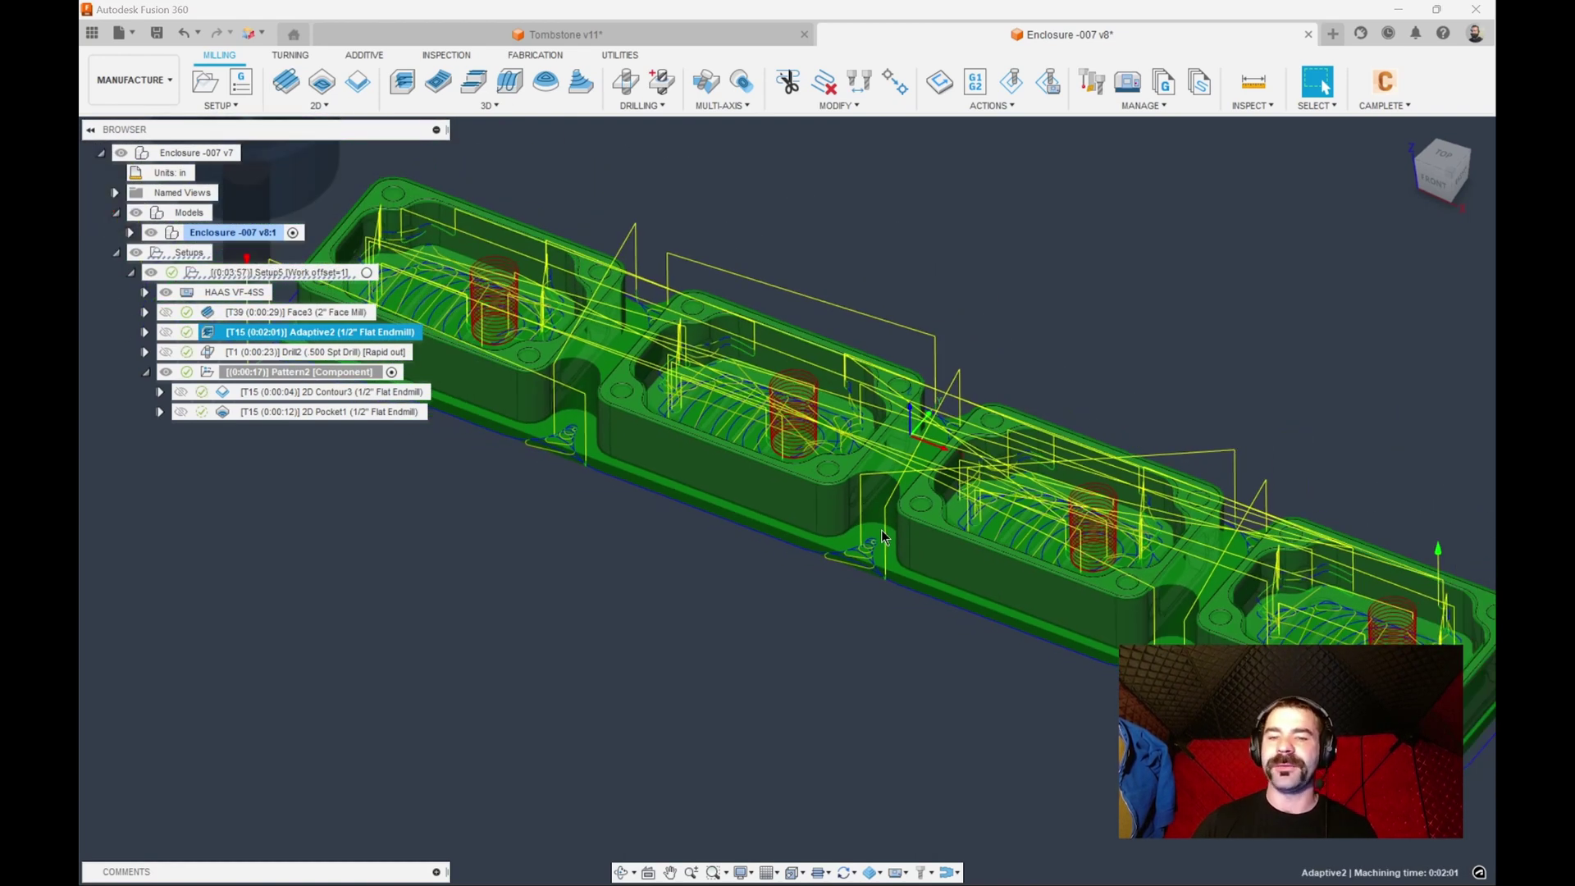
scroll(894, 527, "down", 2)
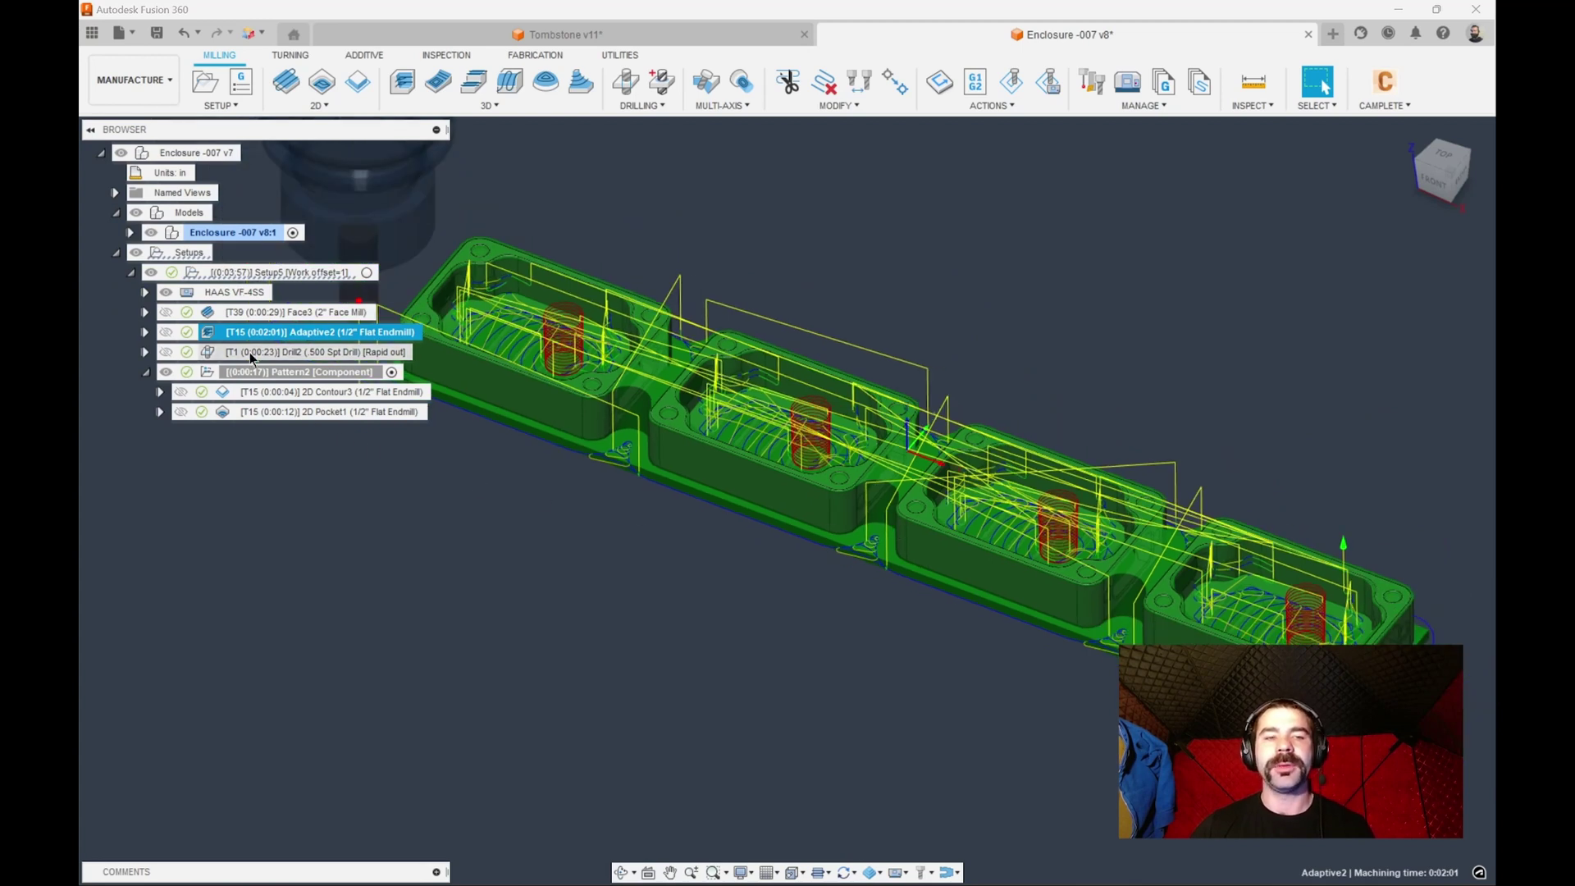
left_click(277, 358)
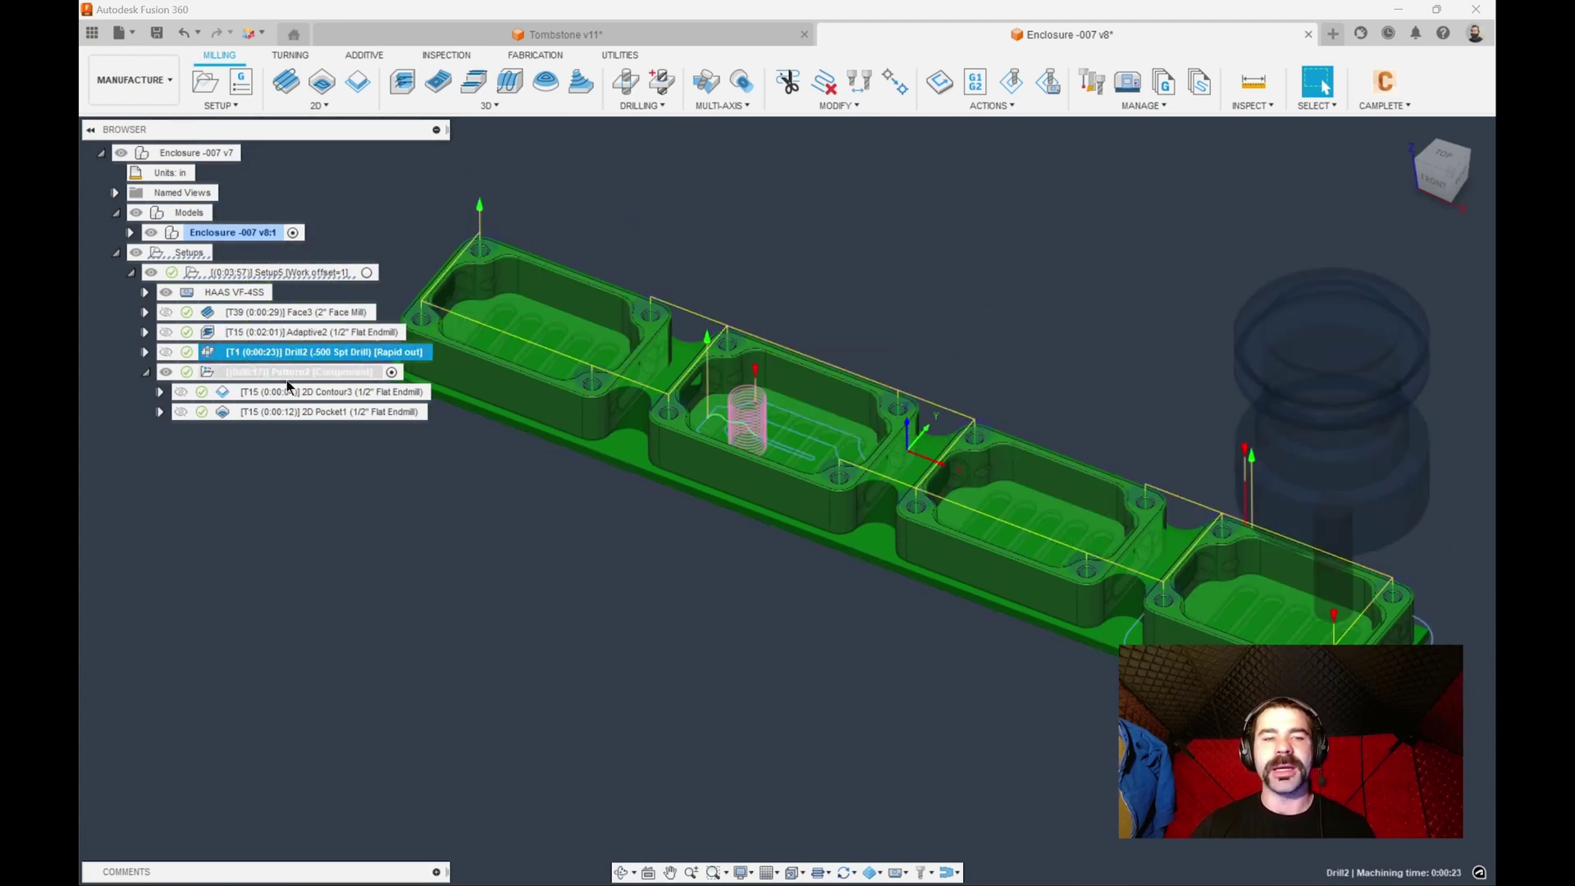
left_click(296, 392)
left_click(302, 412)
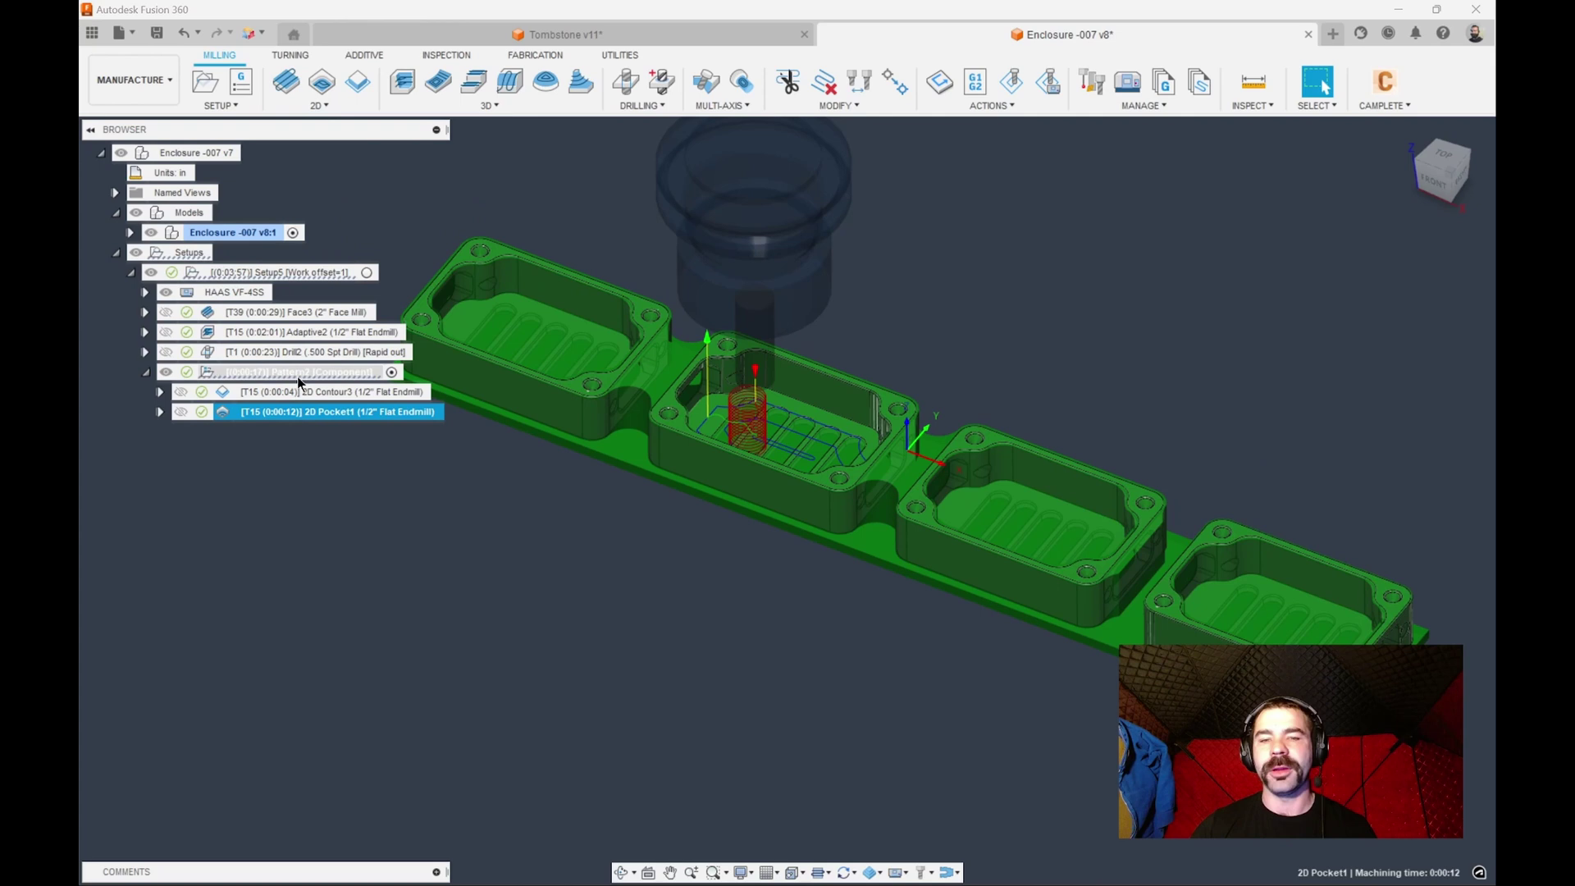
left_click(294, 375)
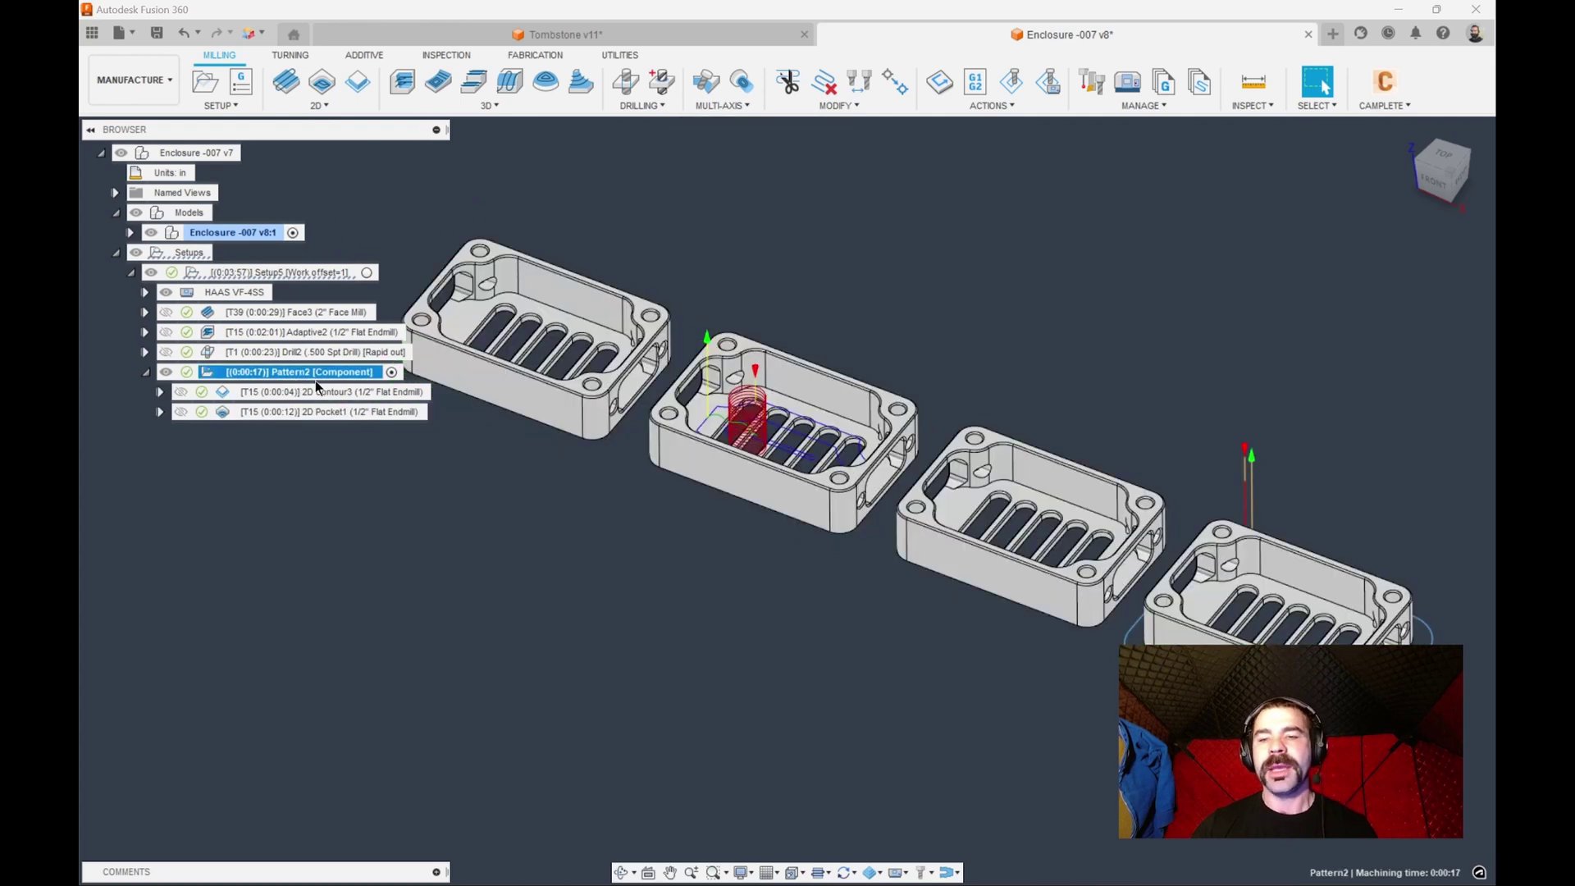
left_click(292, 411)
double_click(293, 412)
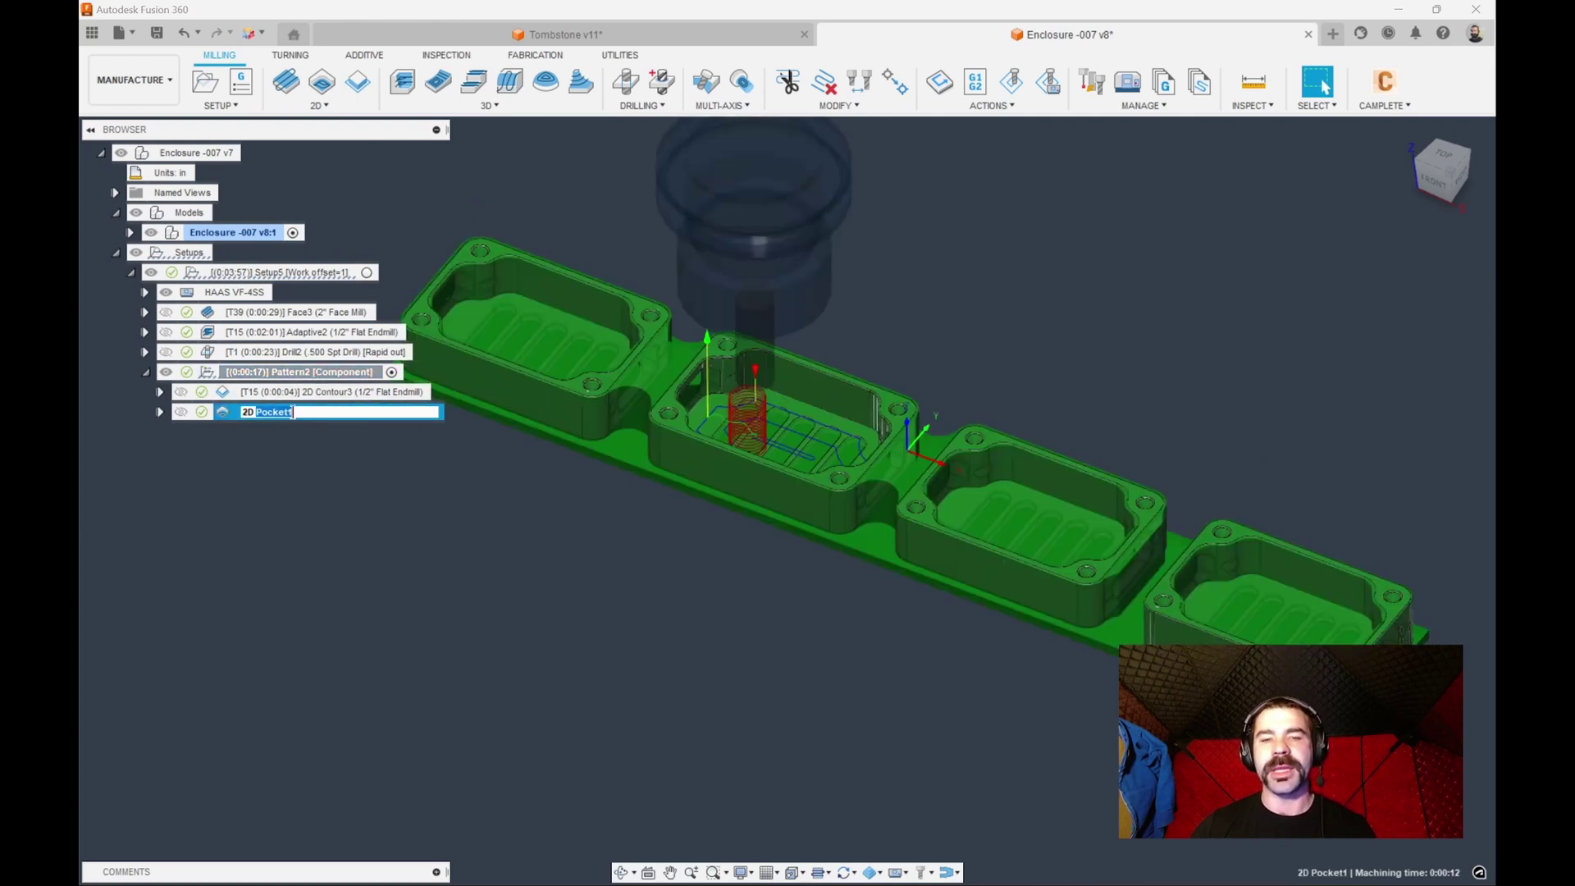
Step: Re-pick 2D Pocket1's pocket floor on the right enclosure and regenerate it
key("Escape")
double_click(221, 411)
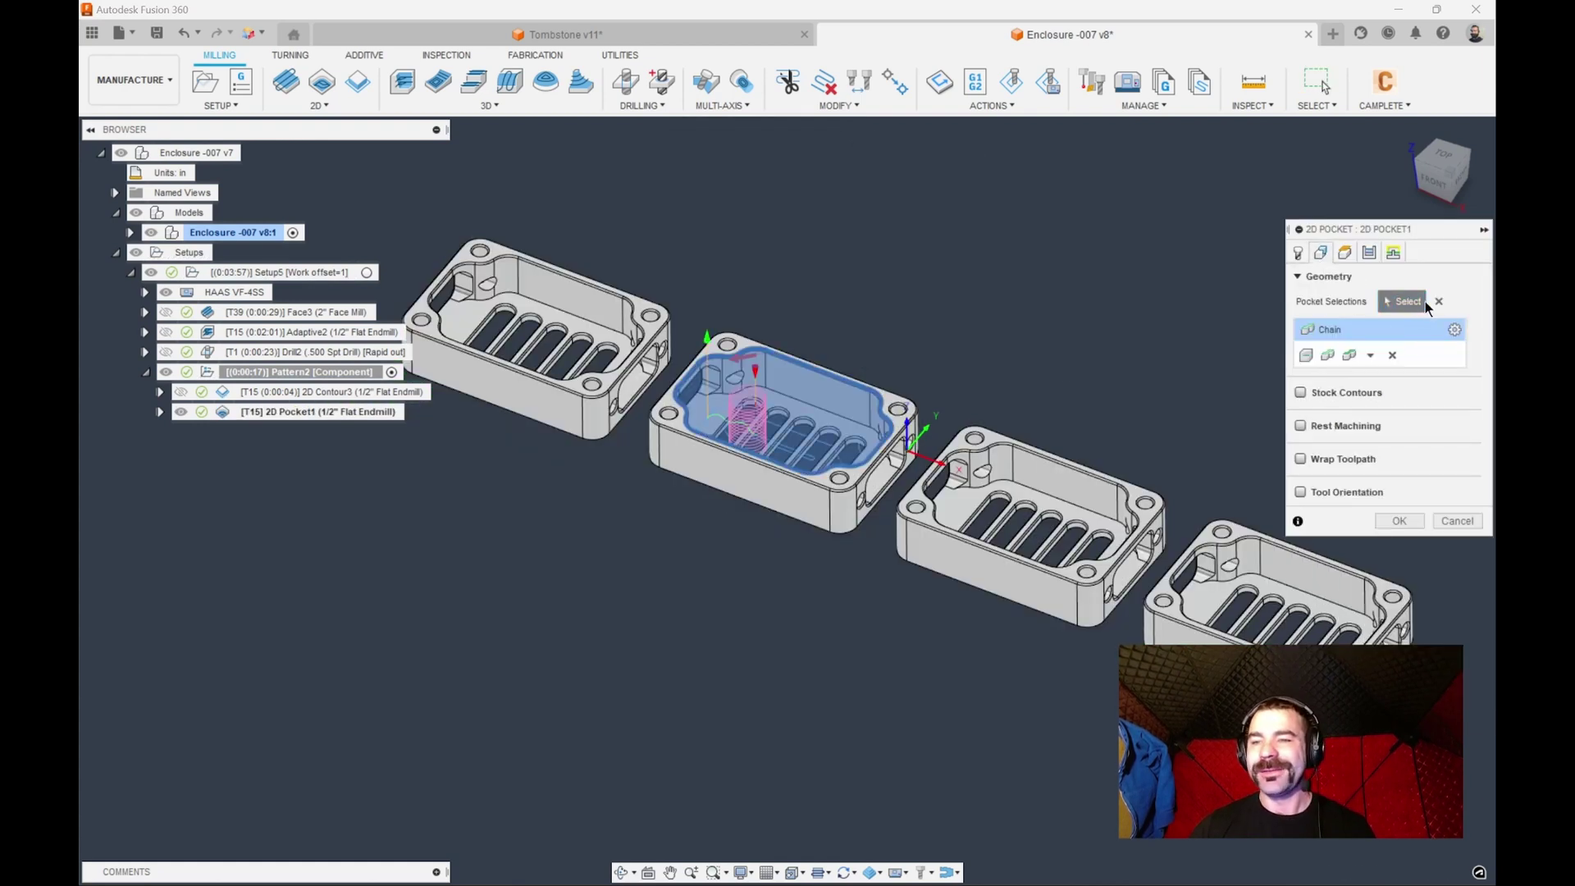
left_click(1437, 301)
scroll(1255, 543, "up", 5)
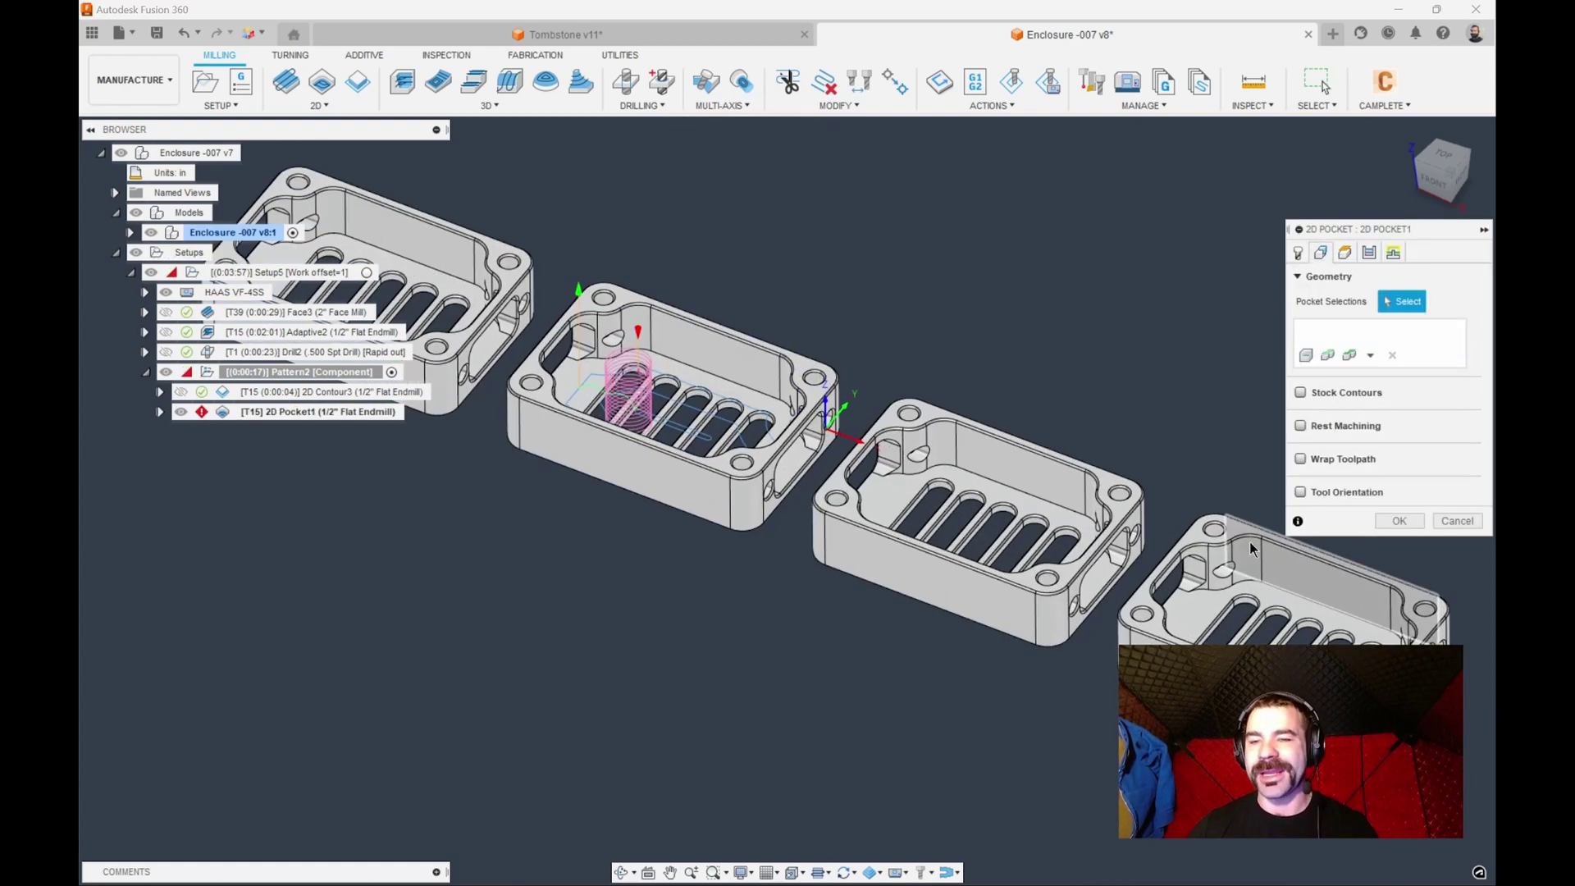
left_click(1248, 538)
scroll(1248, 538, "down", 3)
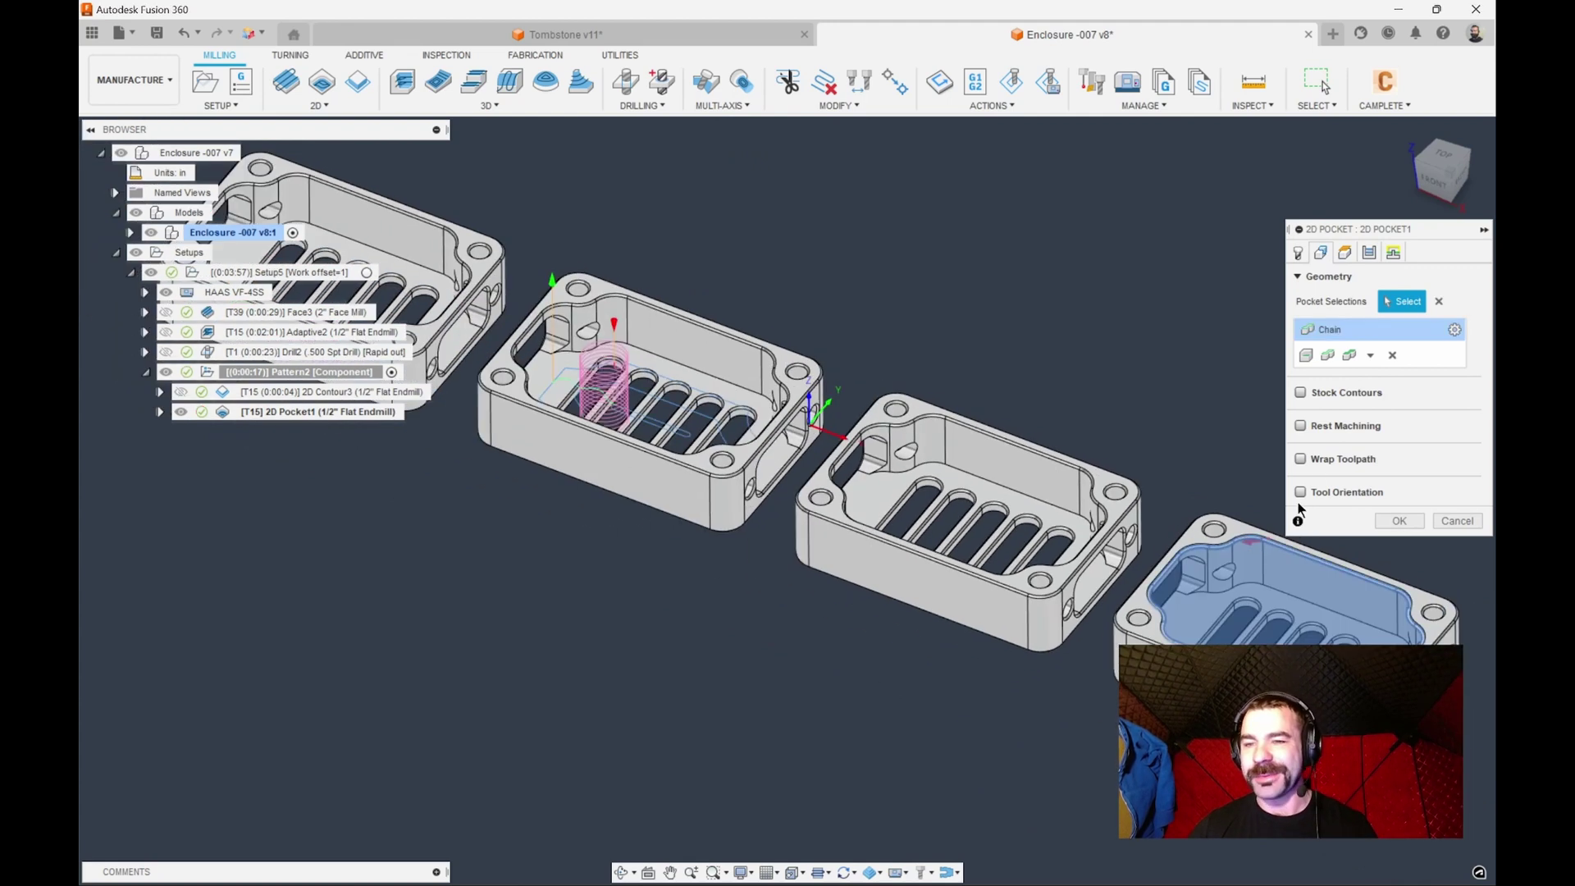
left_click(1344, 252)
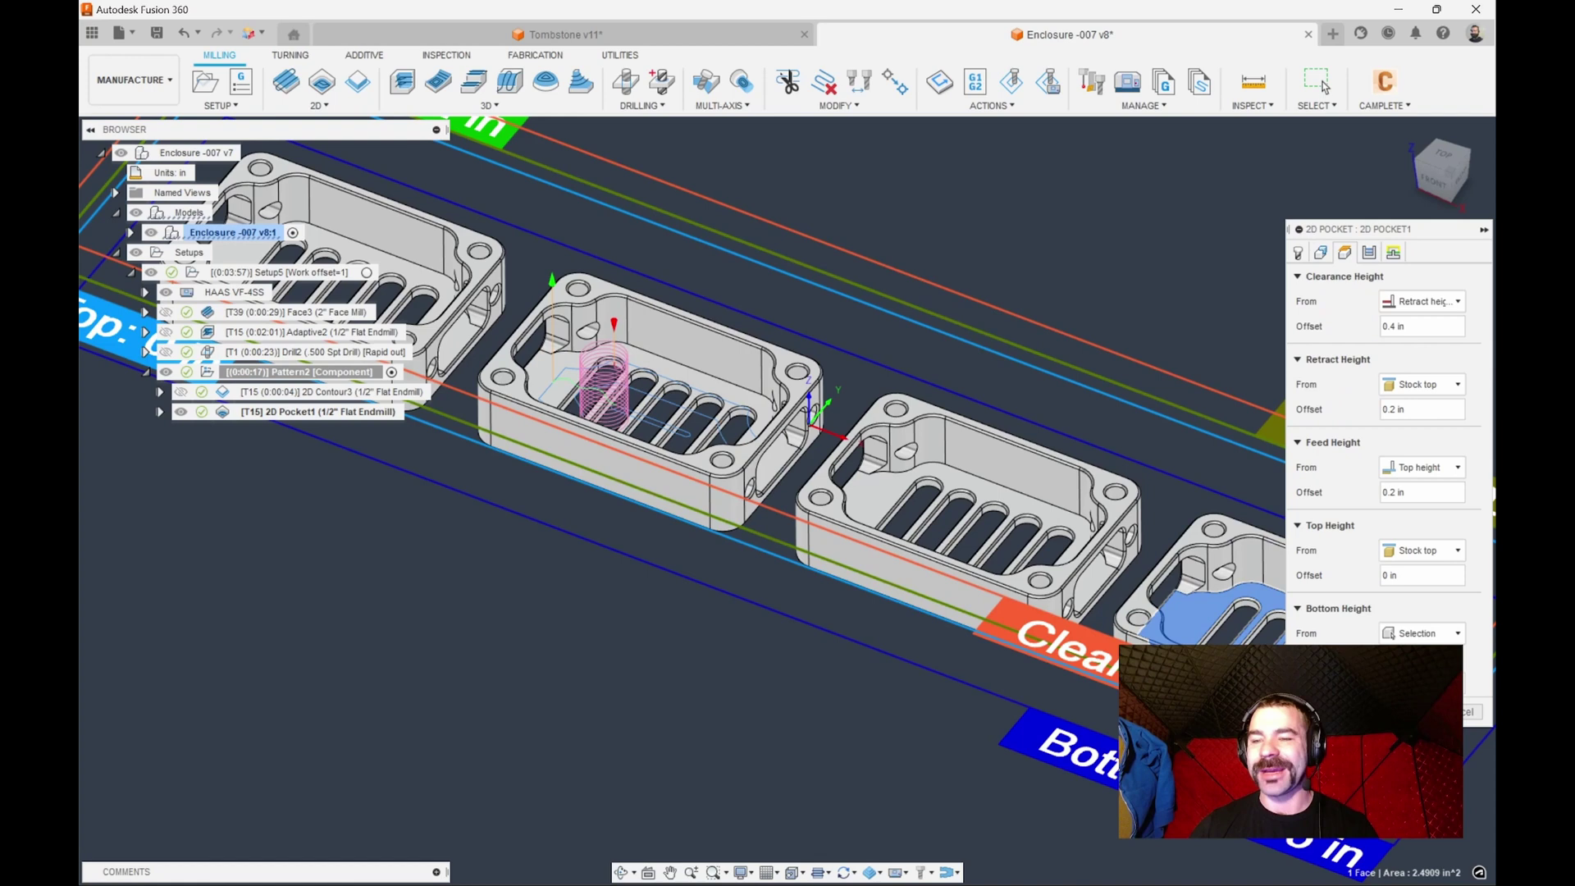
key("Return")
Step: Replace Pattern2's source part with the fourth enclosure
left_click(223, 369)
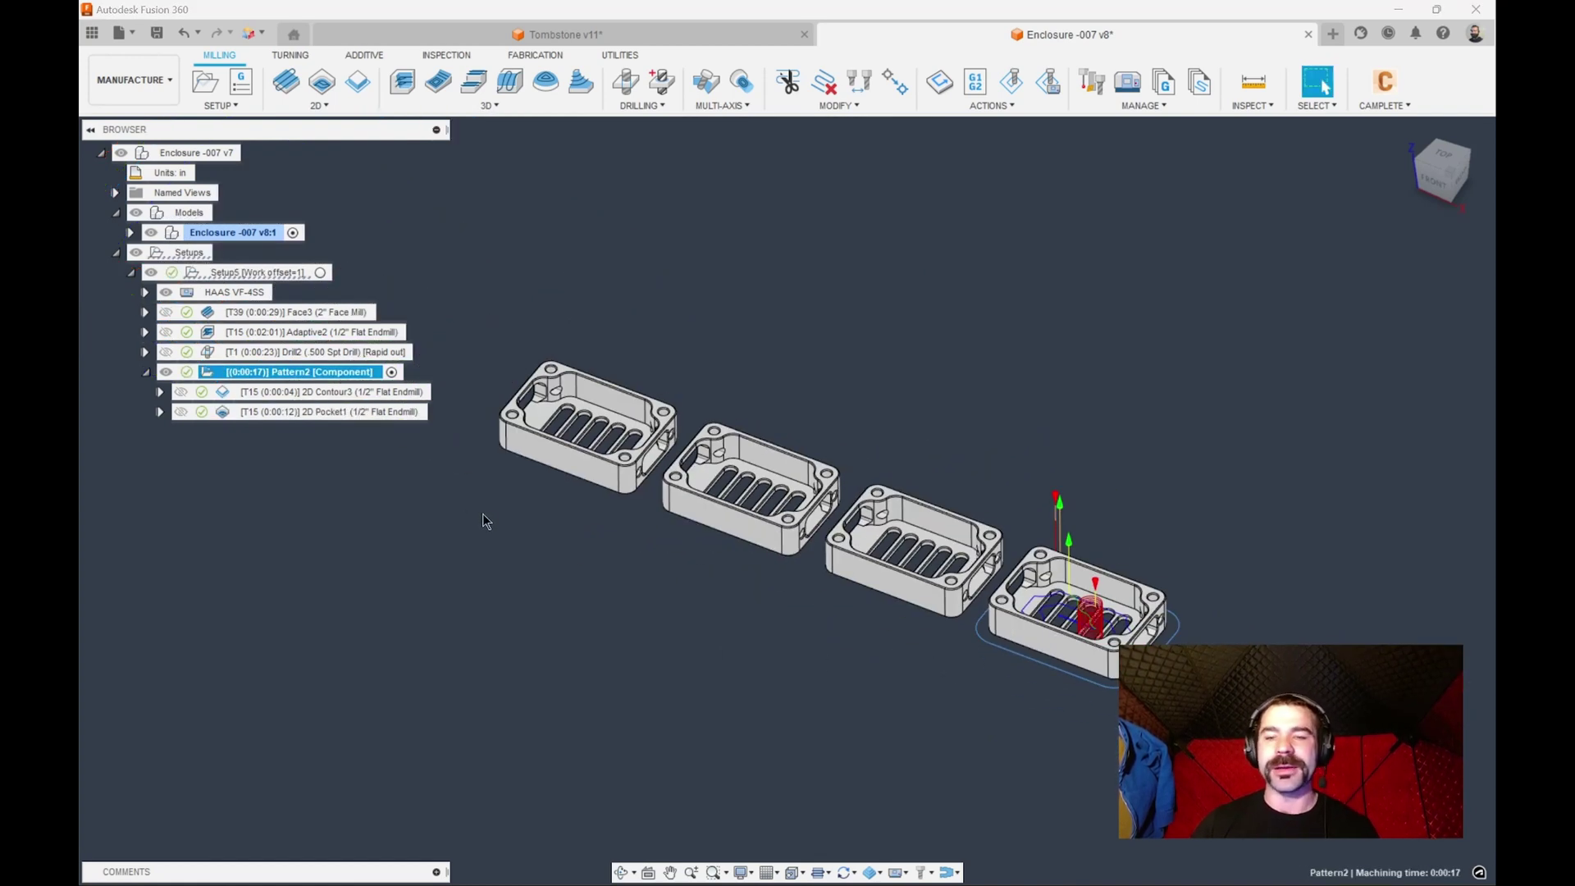
double_click(371, 372)
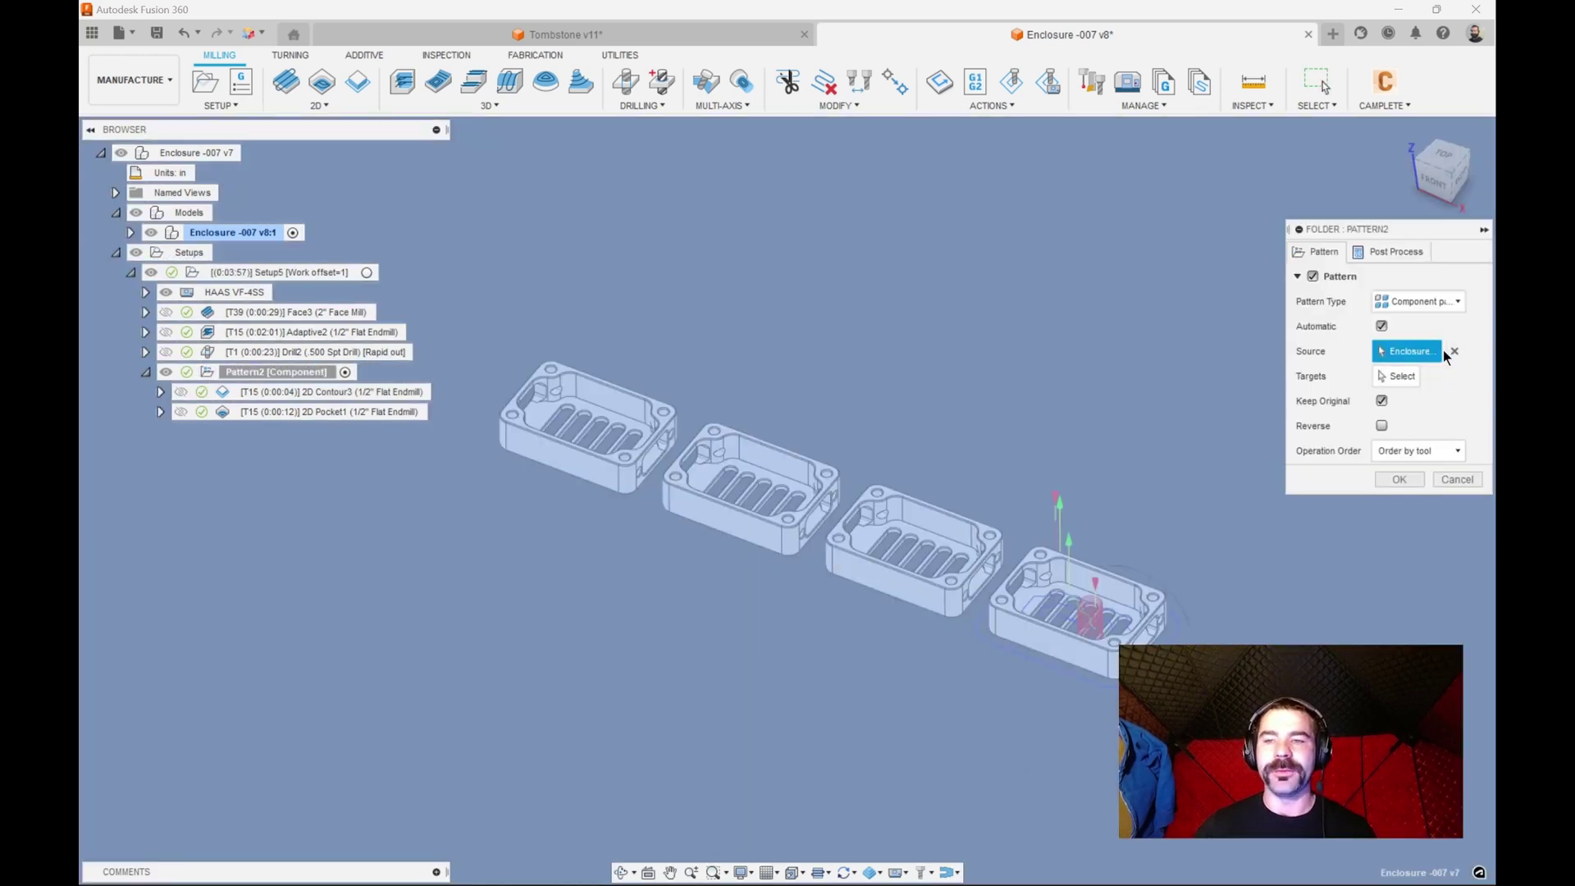
left_click(1453, 351)
left_click(1056, 611)
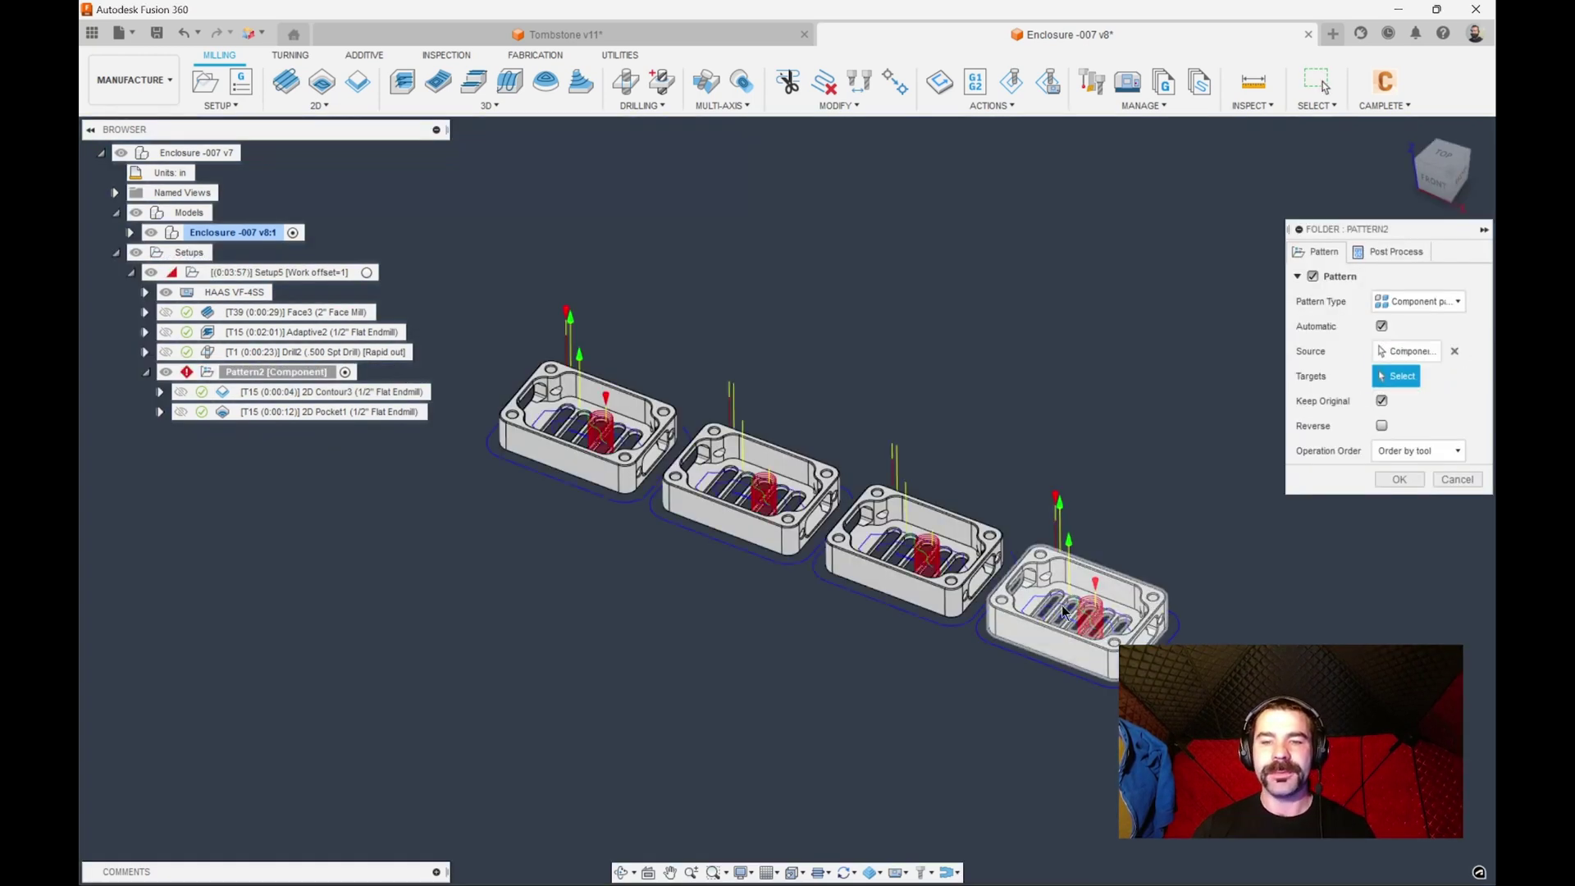
left_click(1399, 479)
scroll(673, 496, "up", 2)
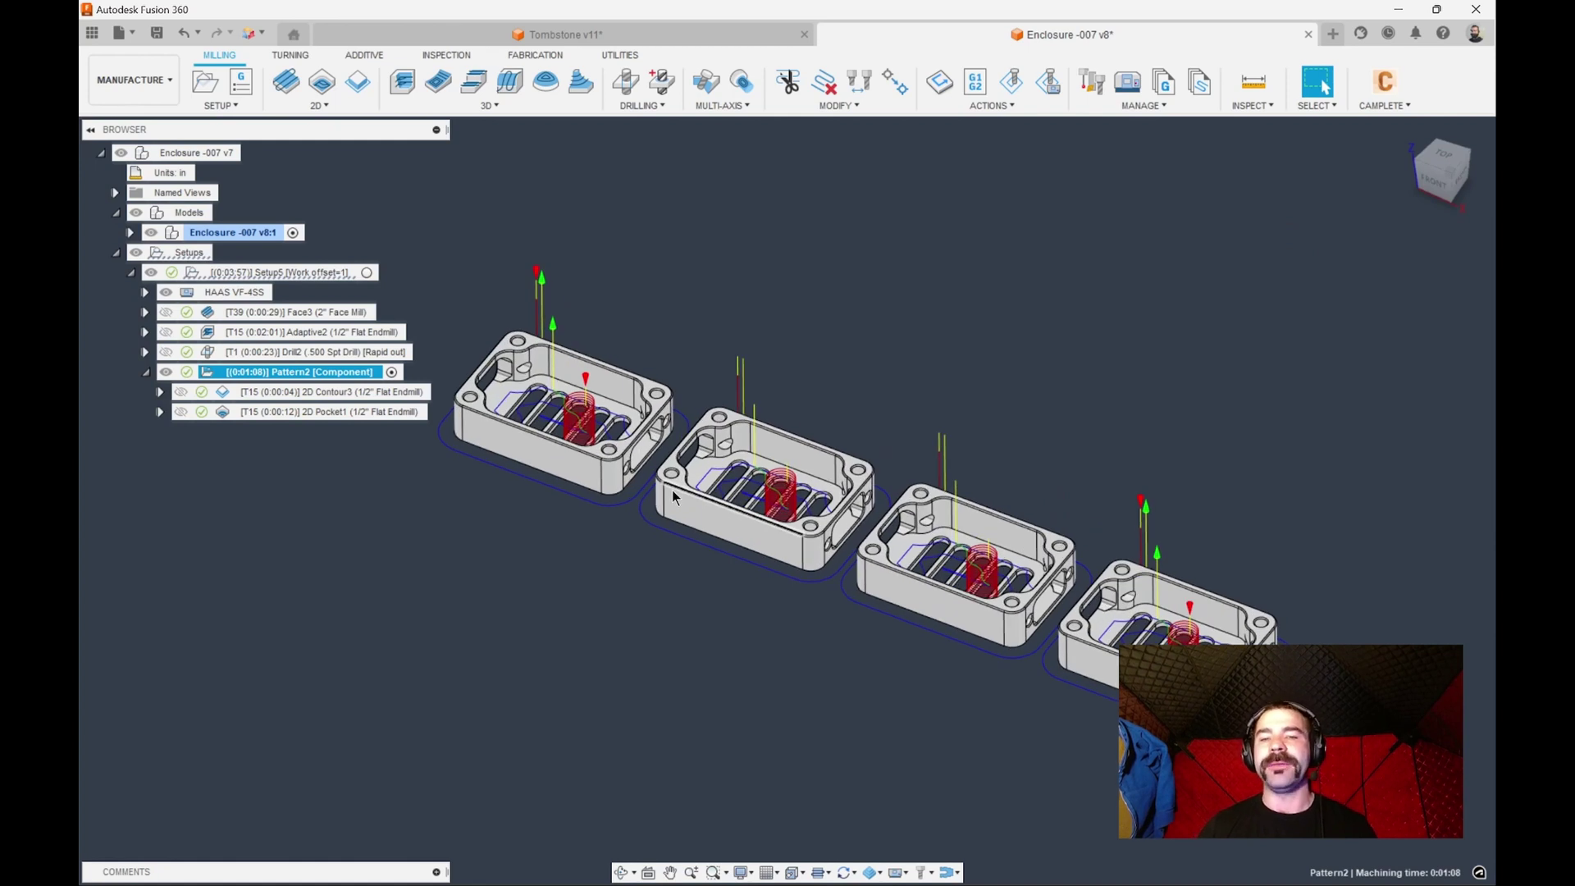
Step: In Tombstone v11, create a setup on the front enclosure, Z from its top face, X from the rotary disk
left_click(602, 45)
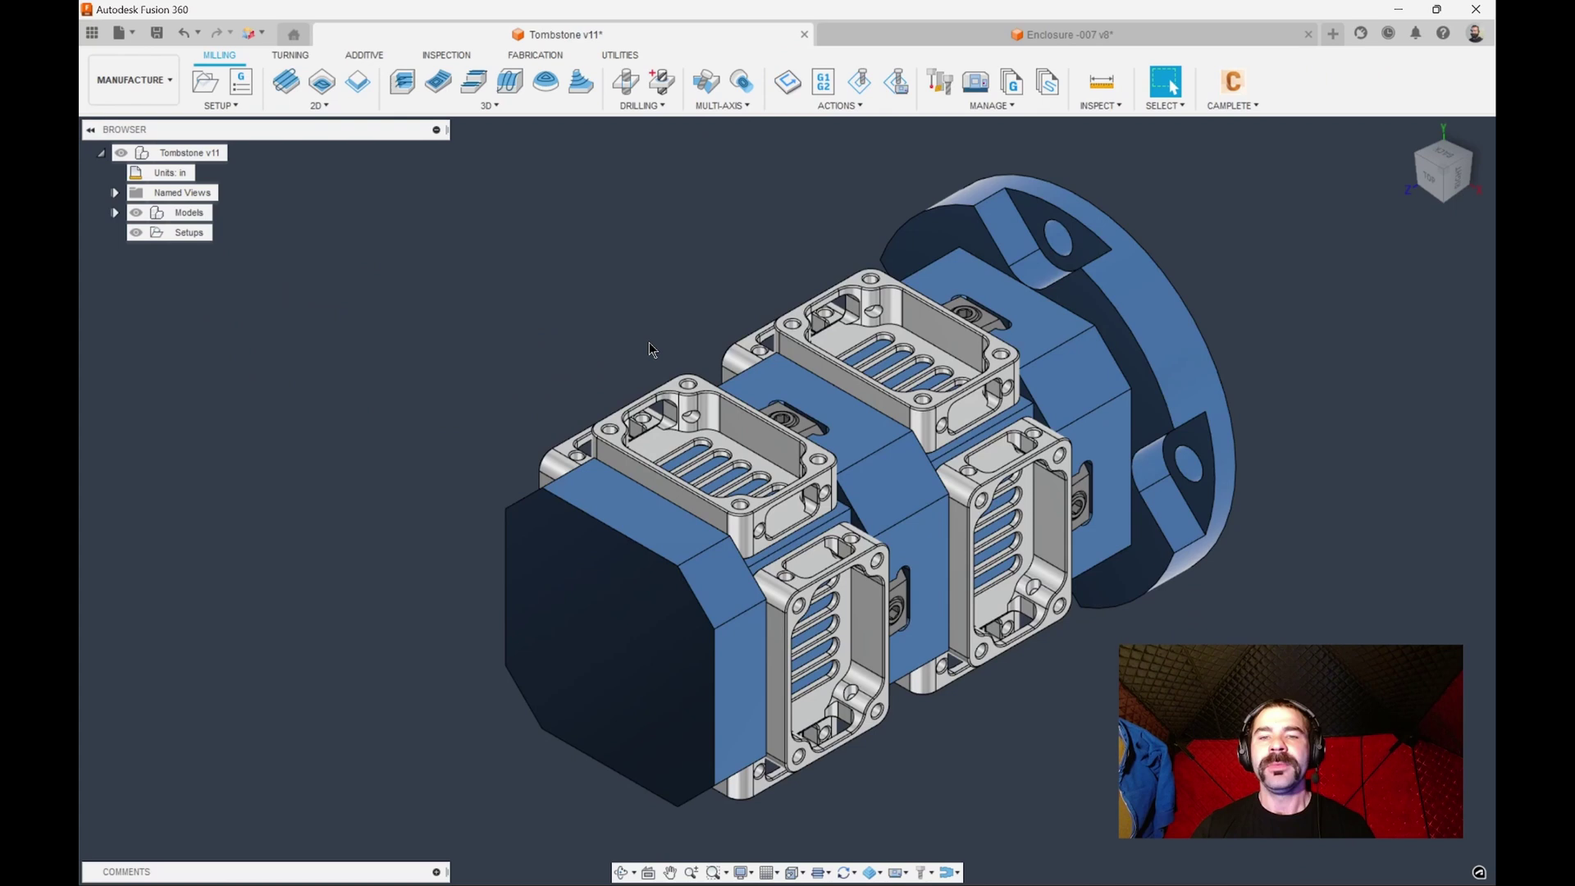
left_click(204, 81)
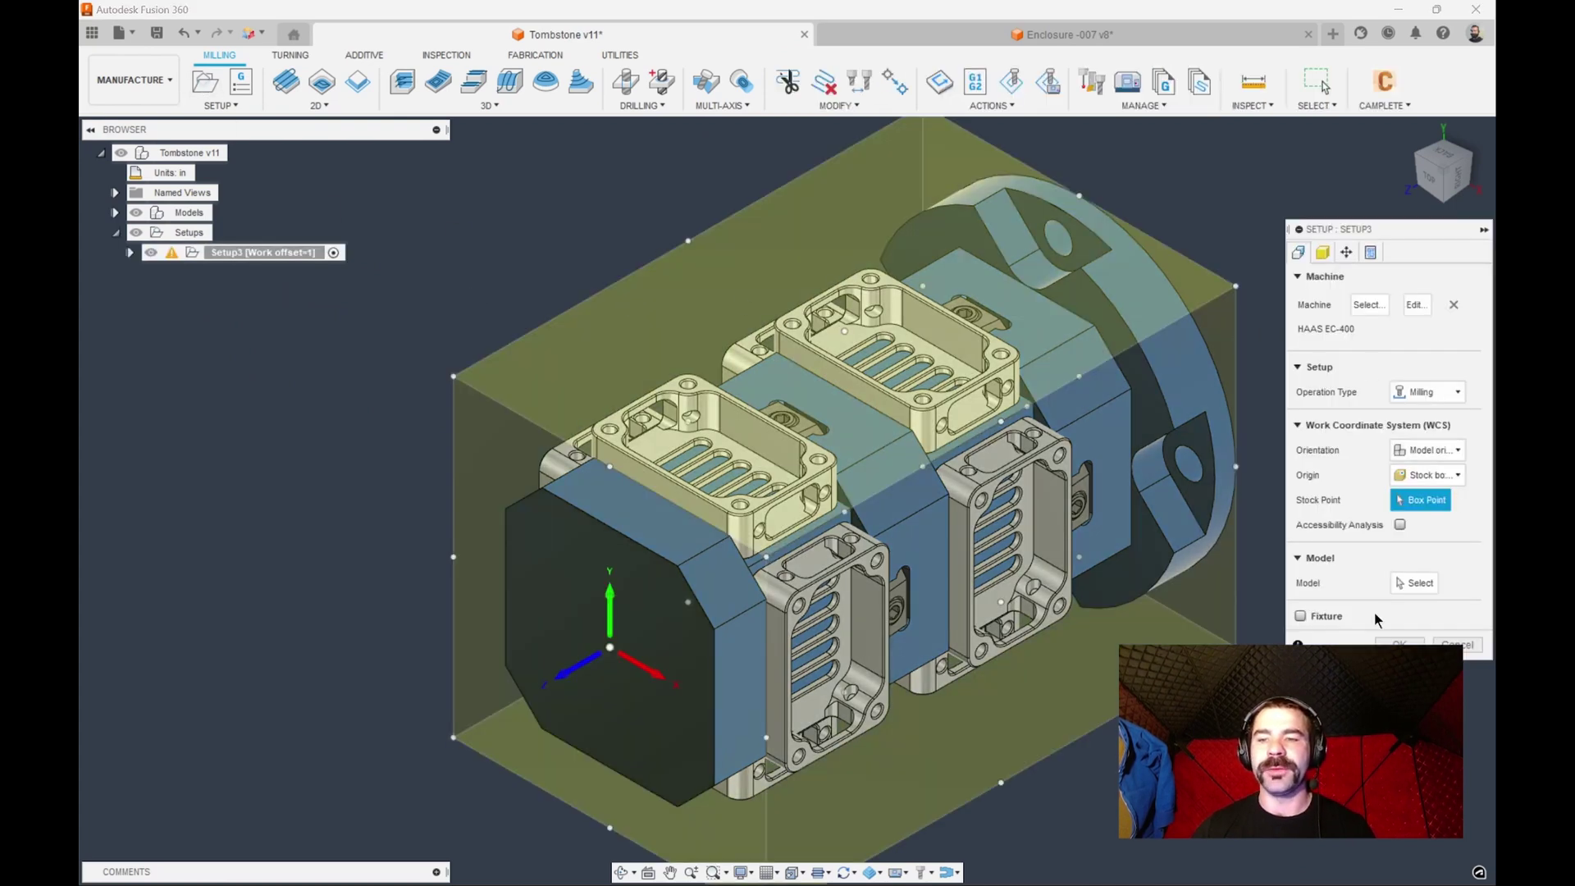
left_click(1412, 582)
left_click(801, 472)
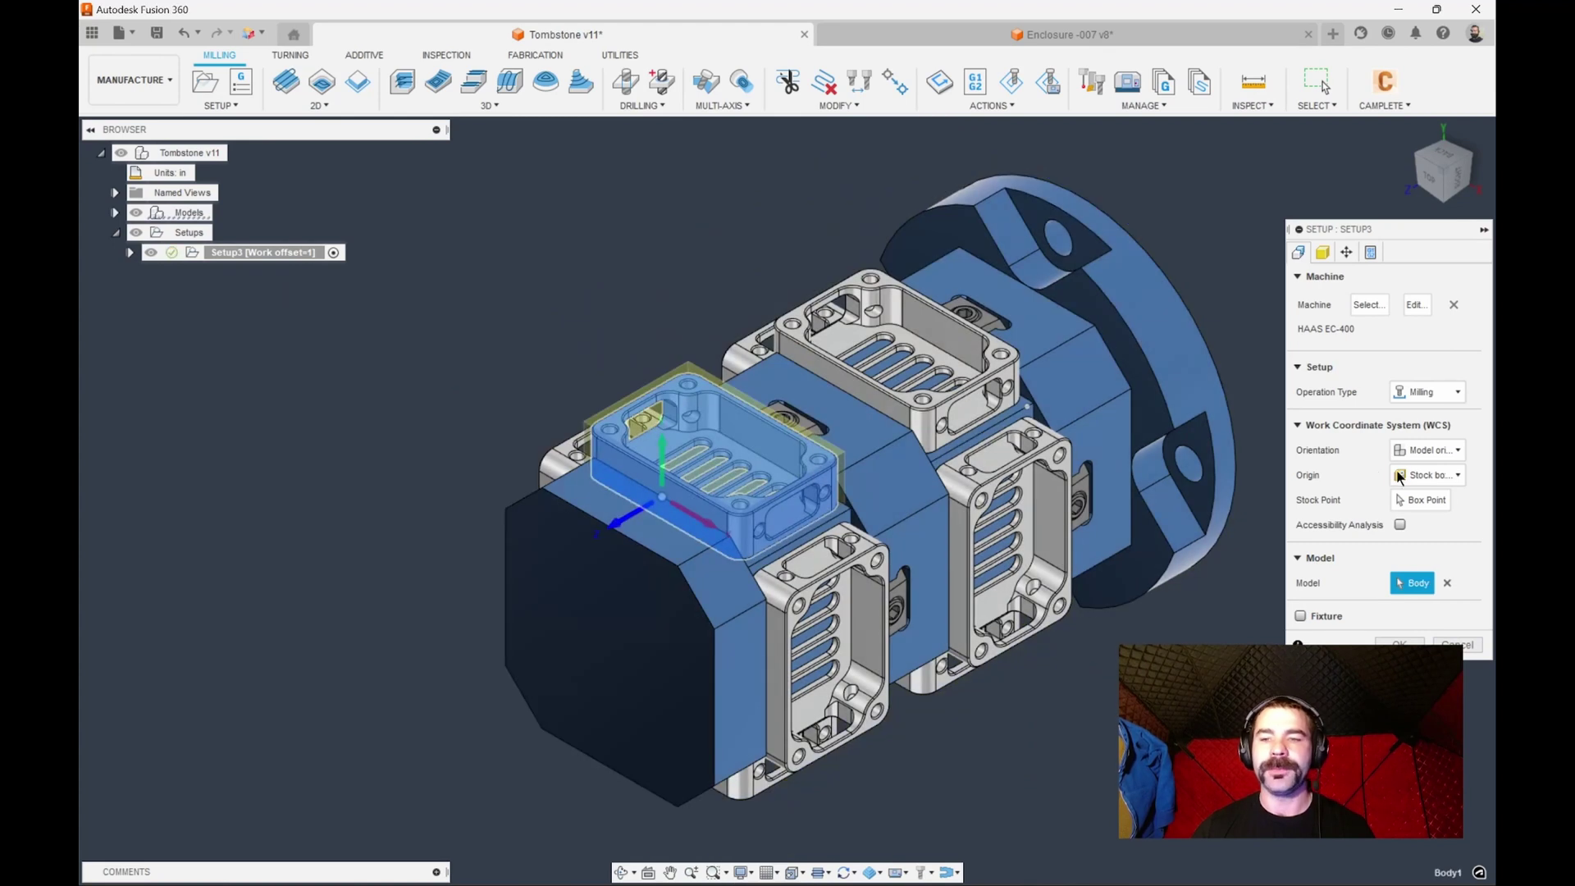
left_click(1427, 450)
left_click(1423, 489)
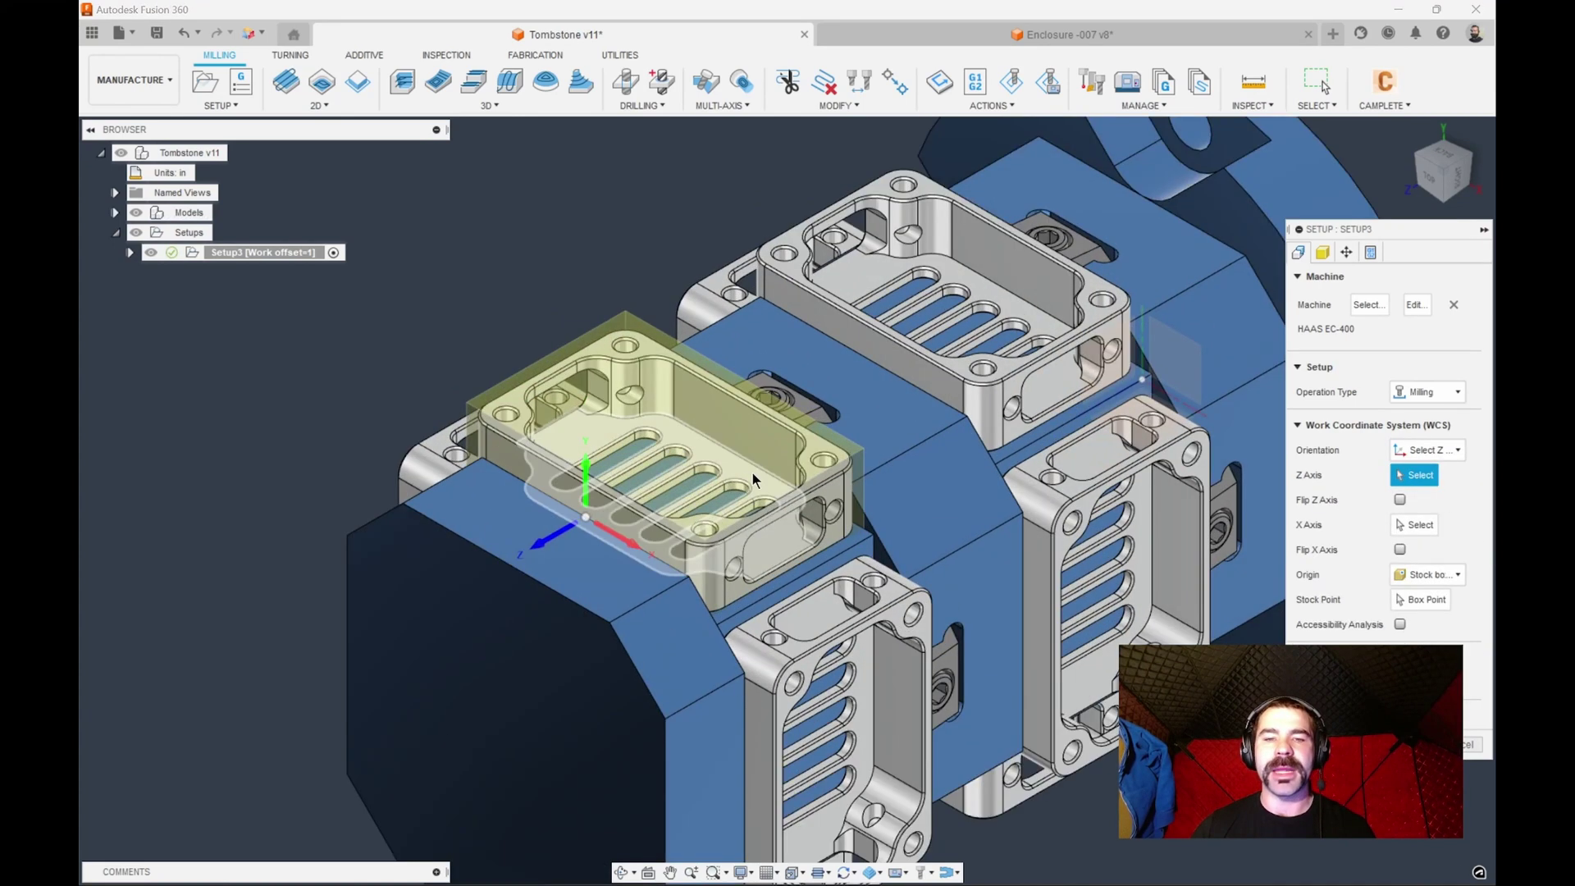
left_click(812, 474)
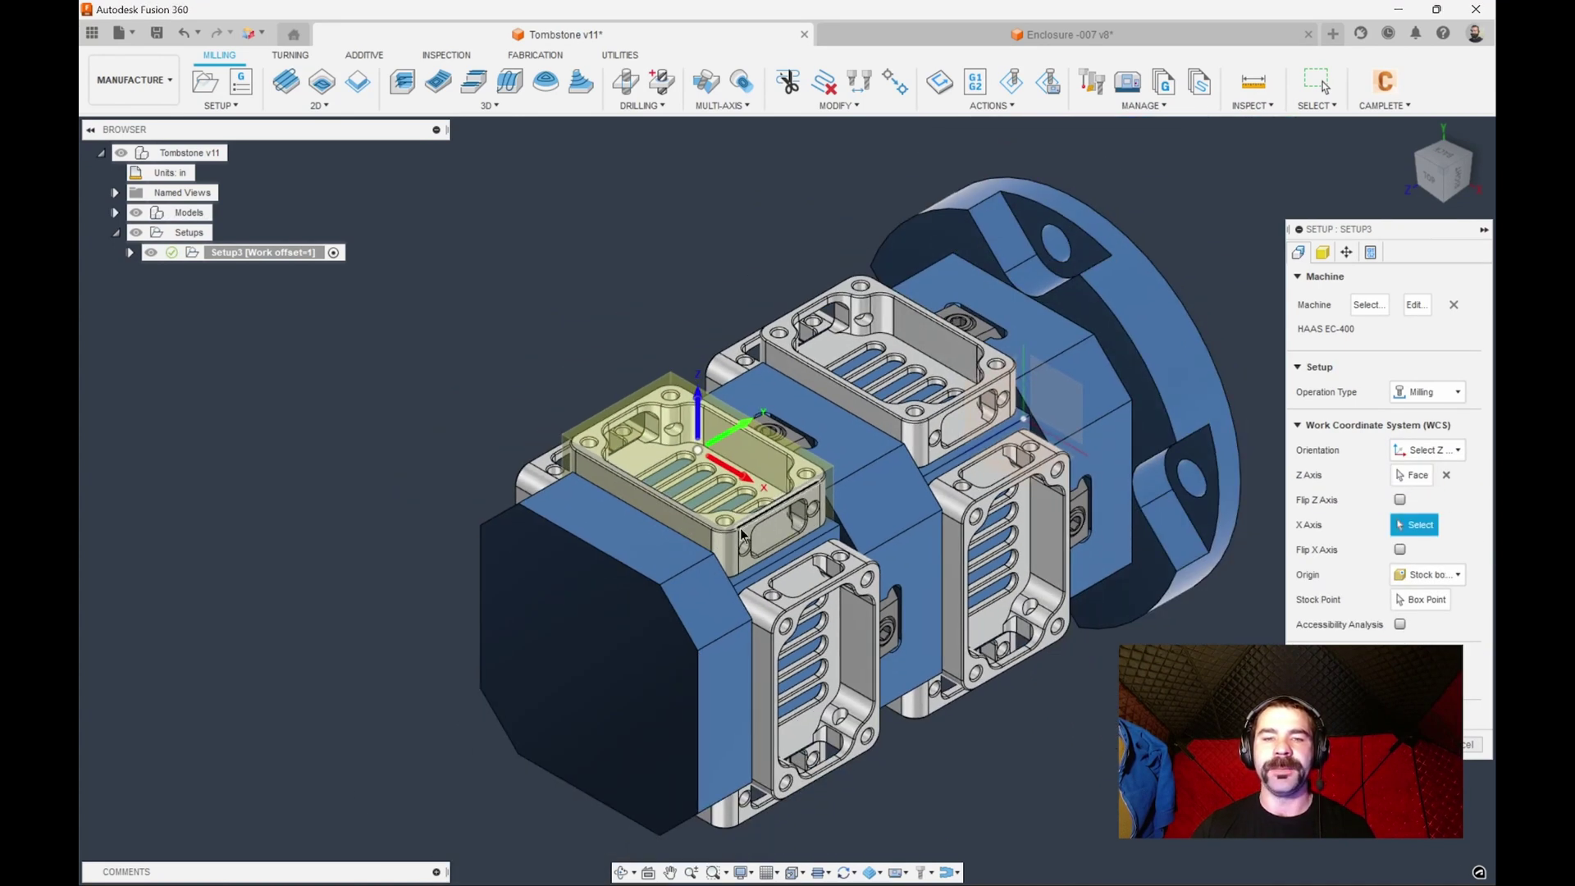
left_click(1163, 319)
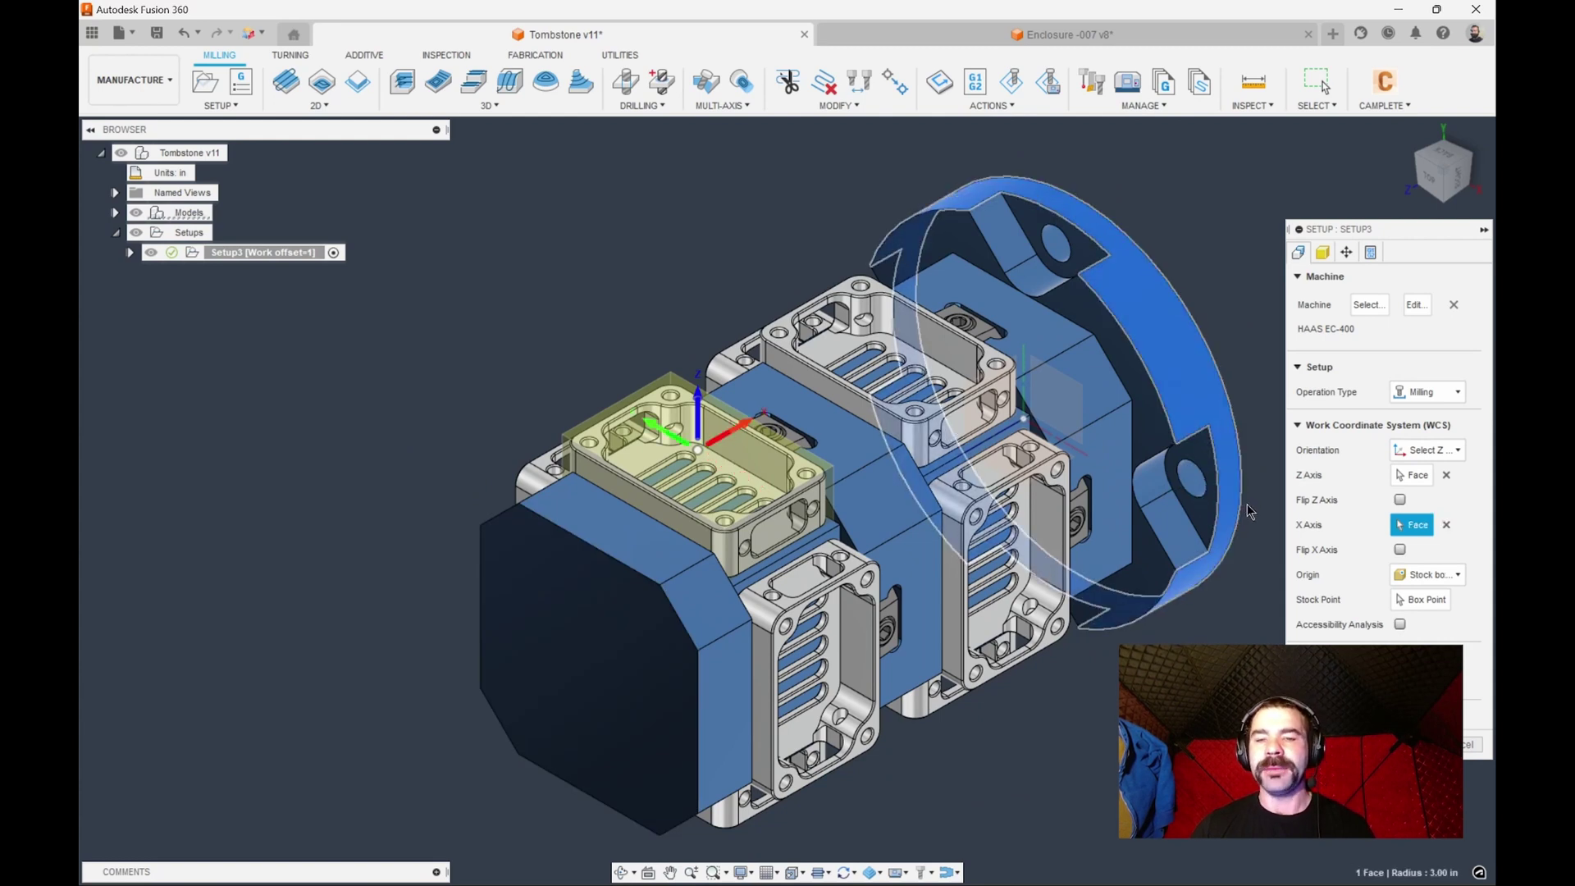
key("Return")
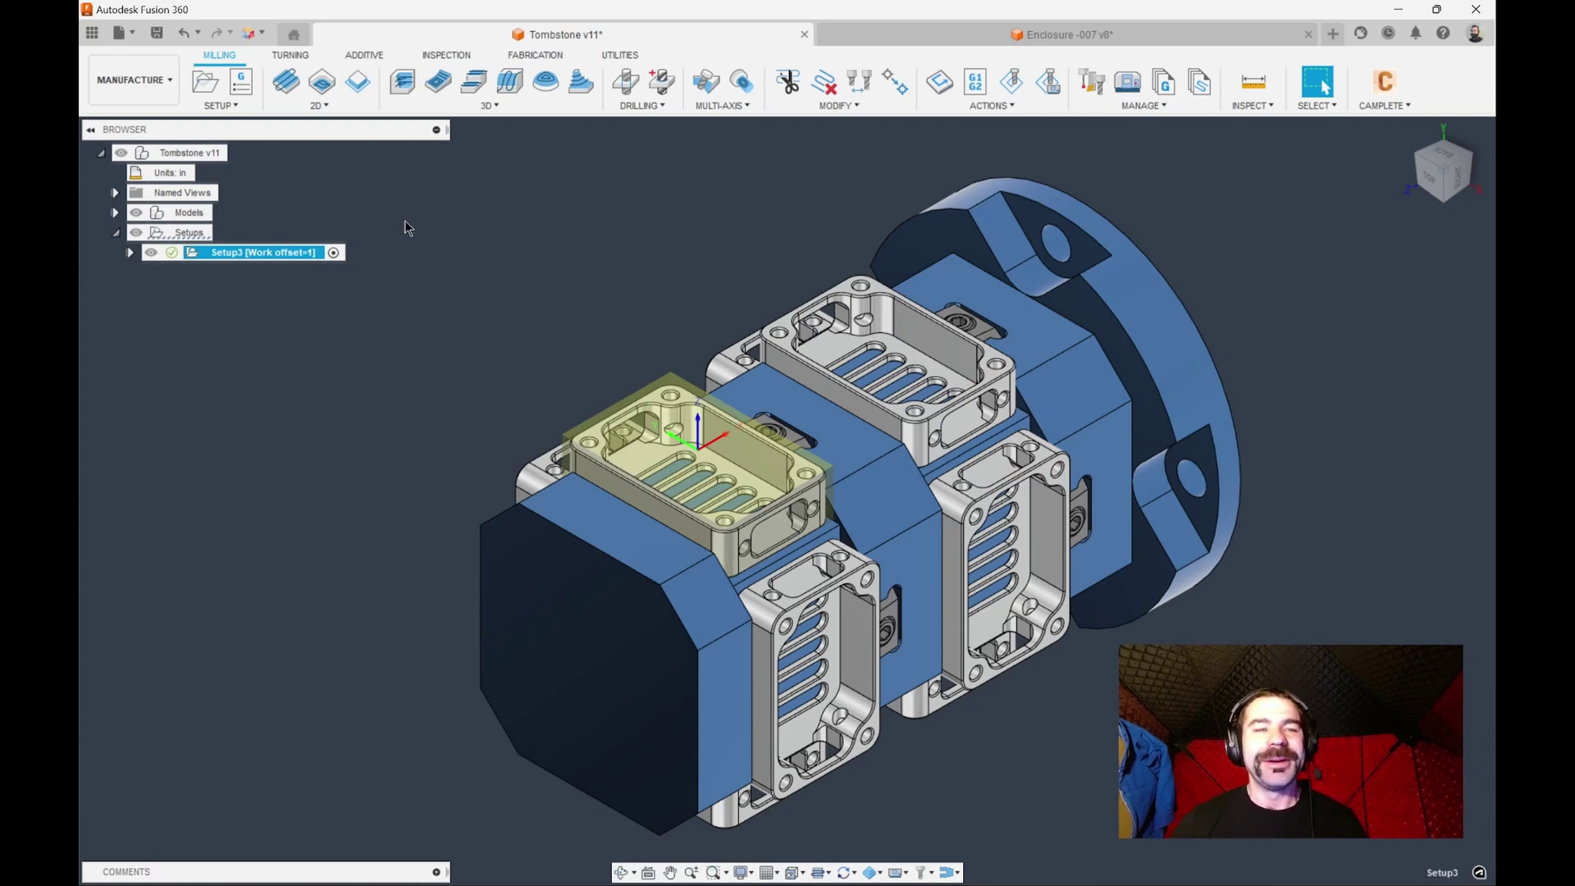
Step: Add a facing operation using the 2" Face Mill from the VF4 SS library
left_click(286, 82)
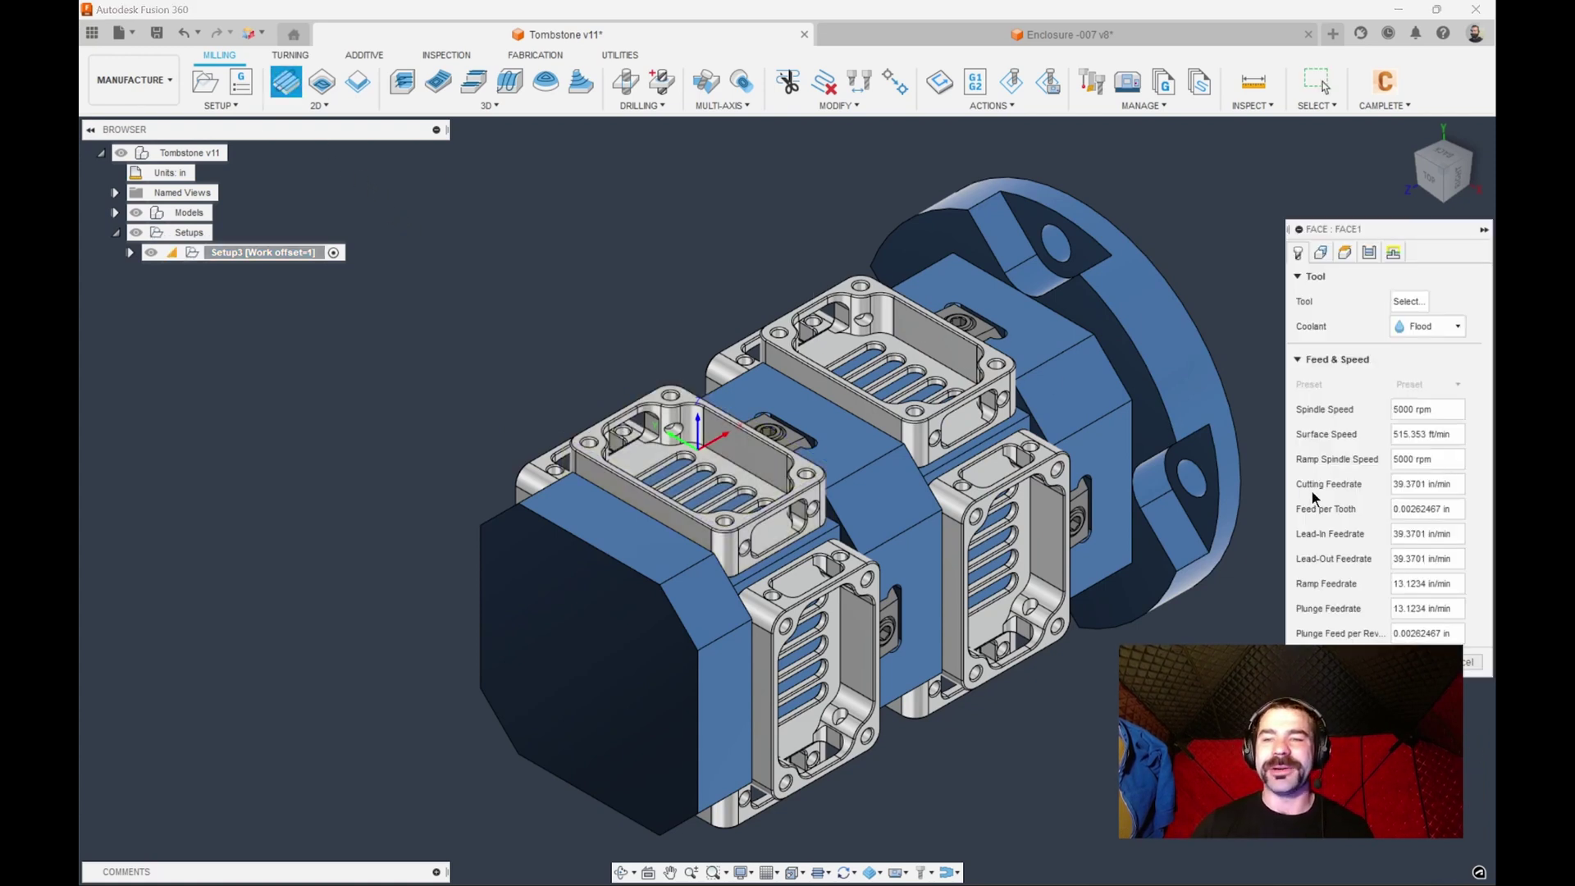
left_click(1407, 301)
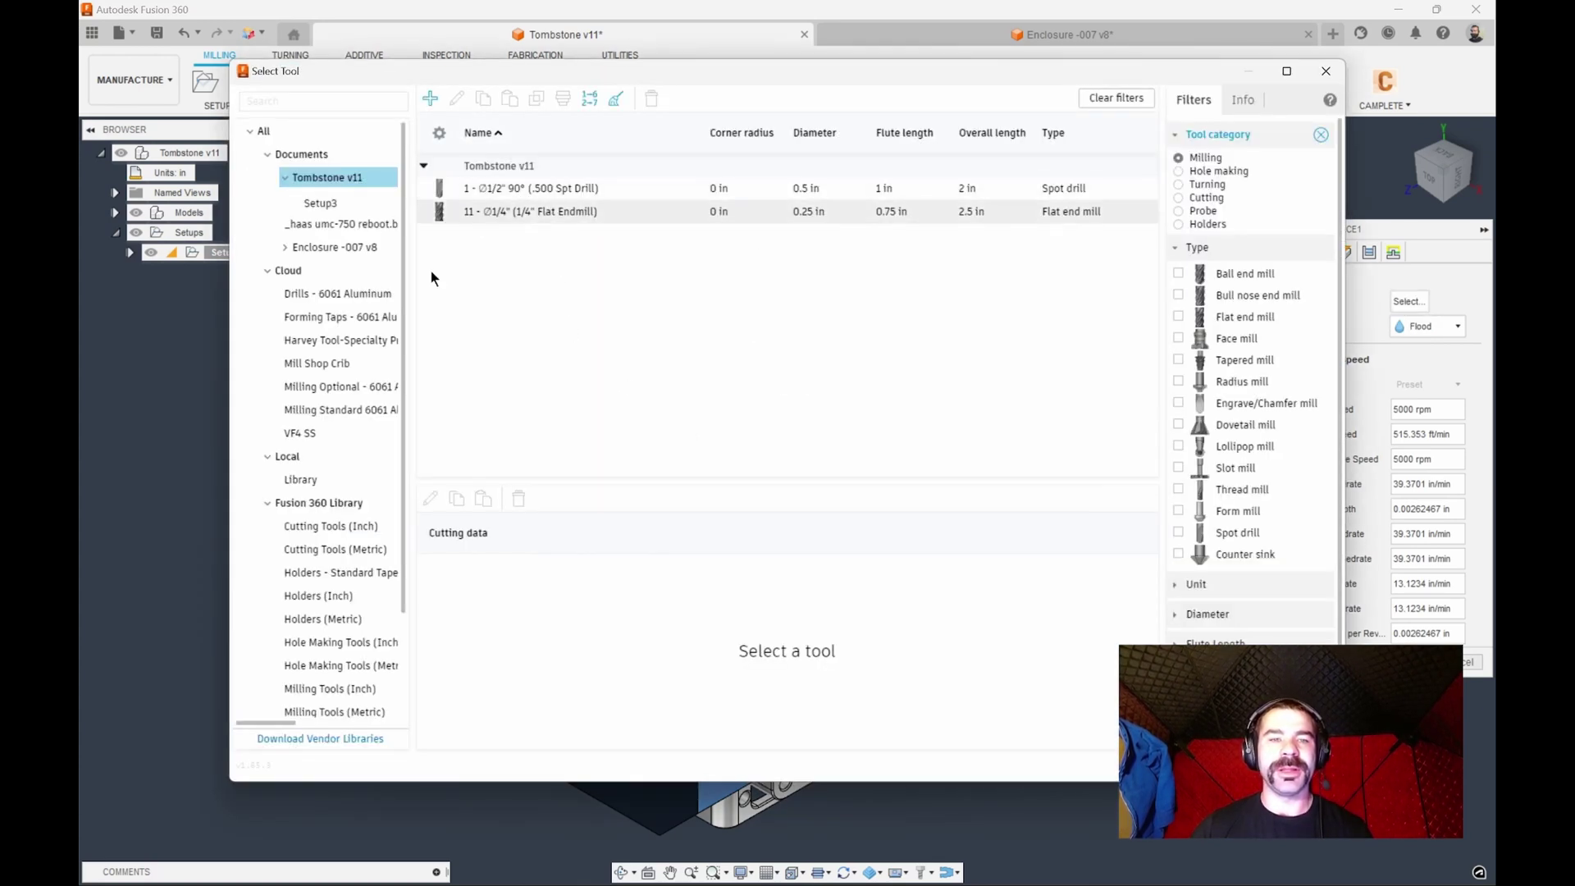
left_click(335, 431)
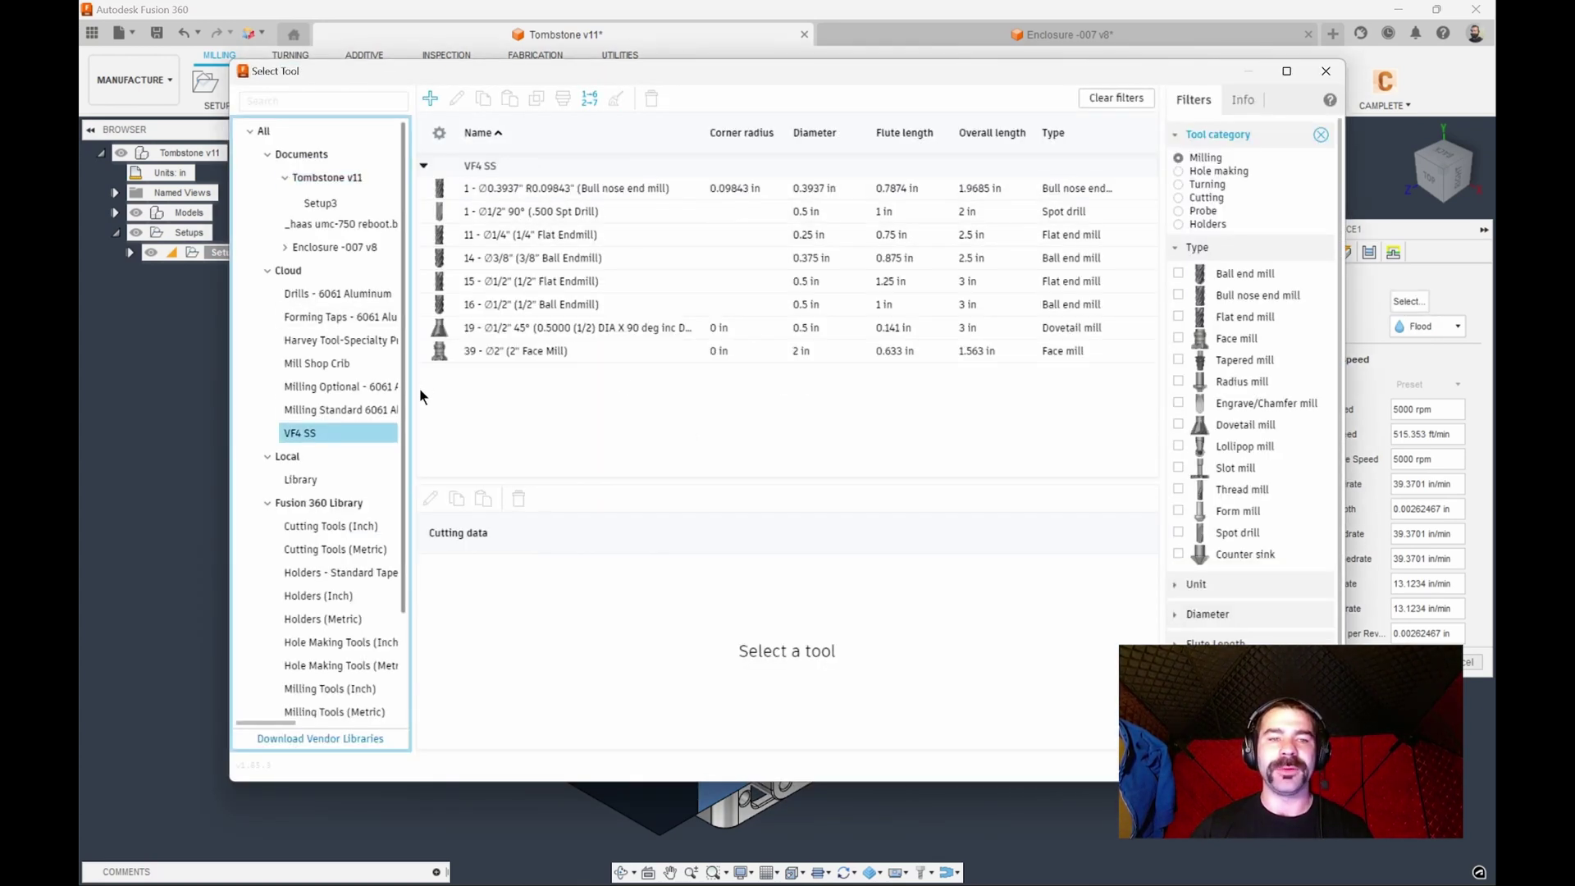
double_click(527, 351)
key("Return")
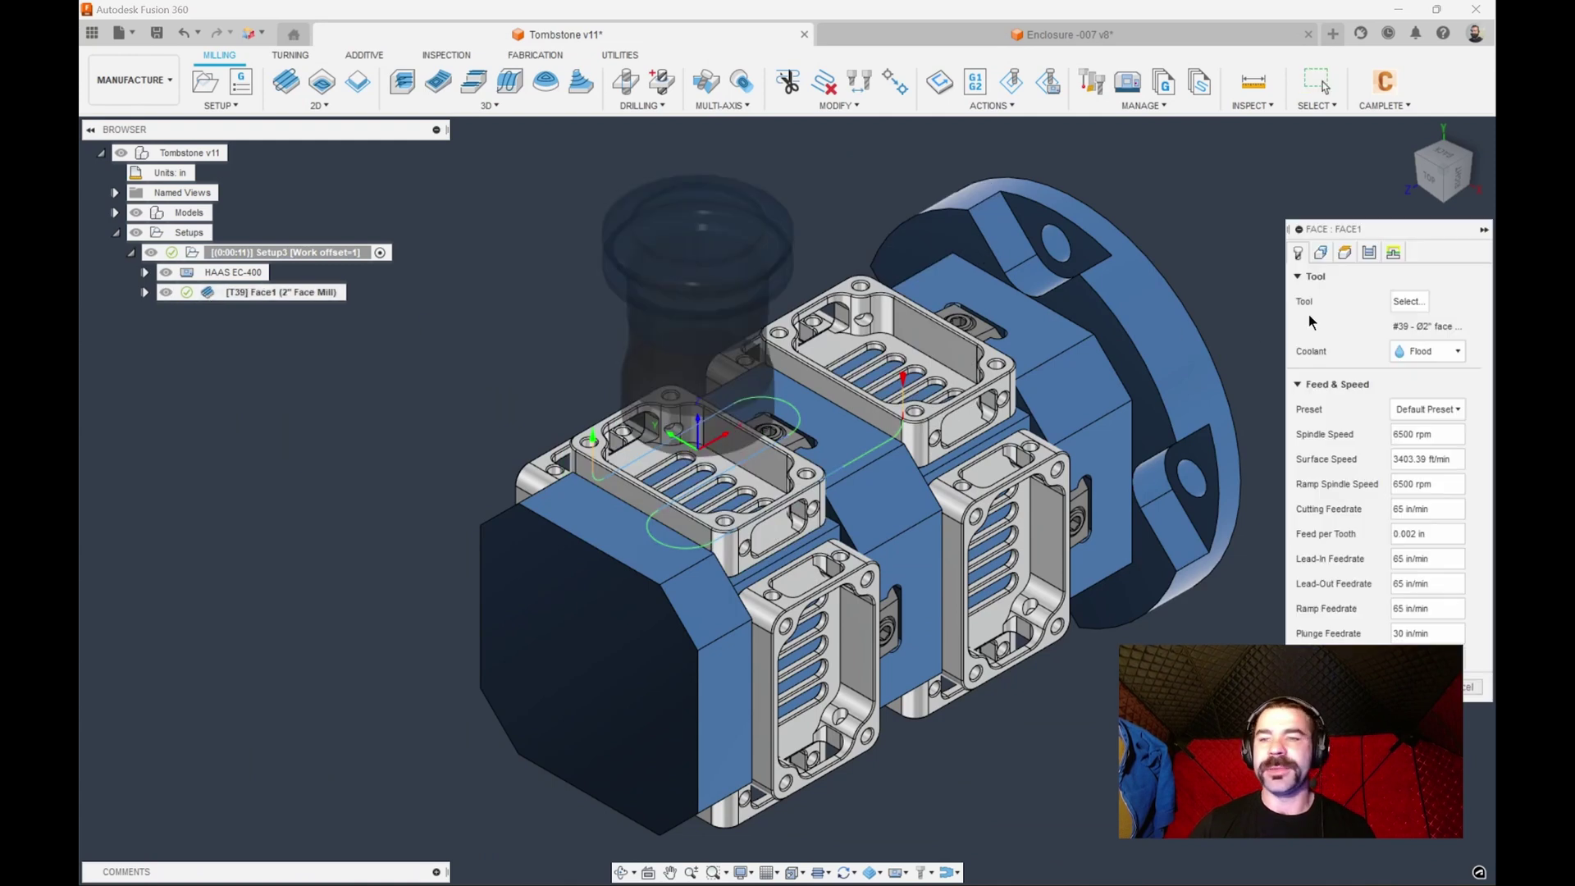
Step: Adjust Face1's pass direction angle and regenerate the toolpath
left_click(1368, 251)
left_click(1428, 349)
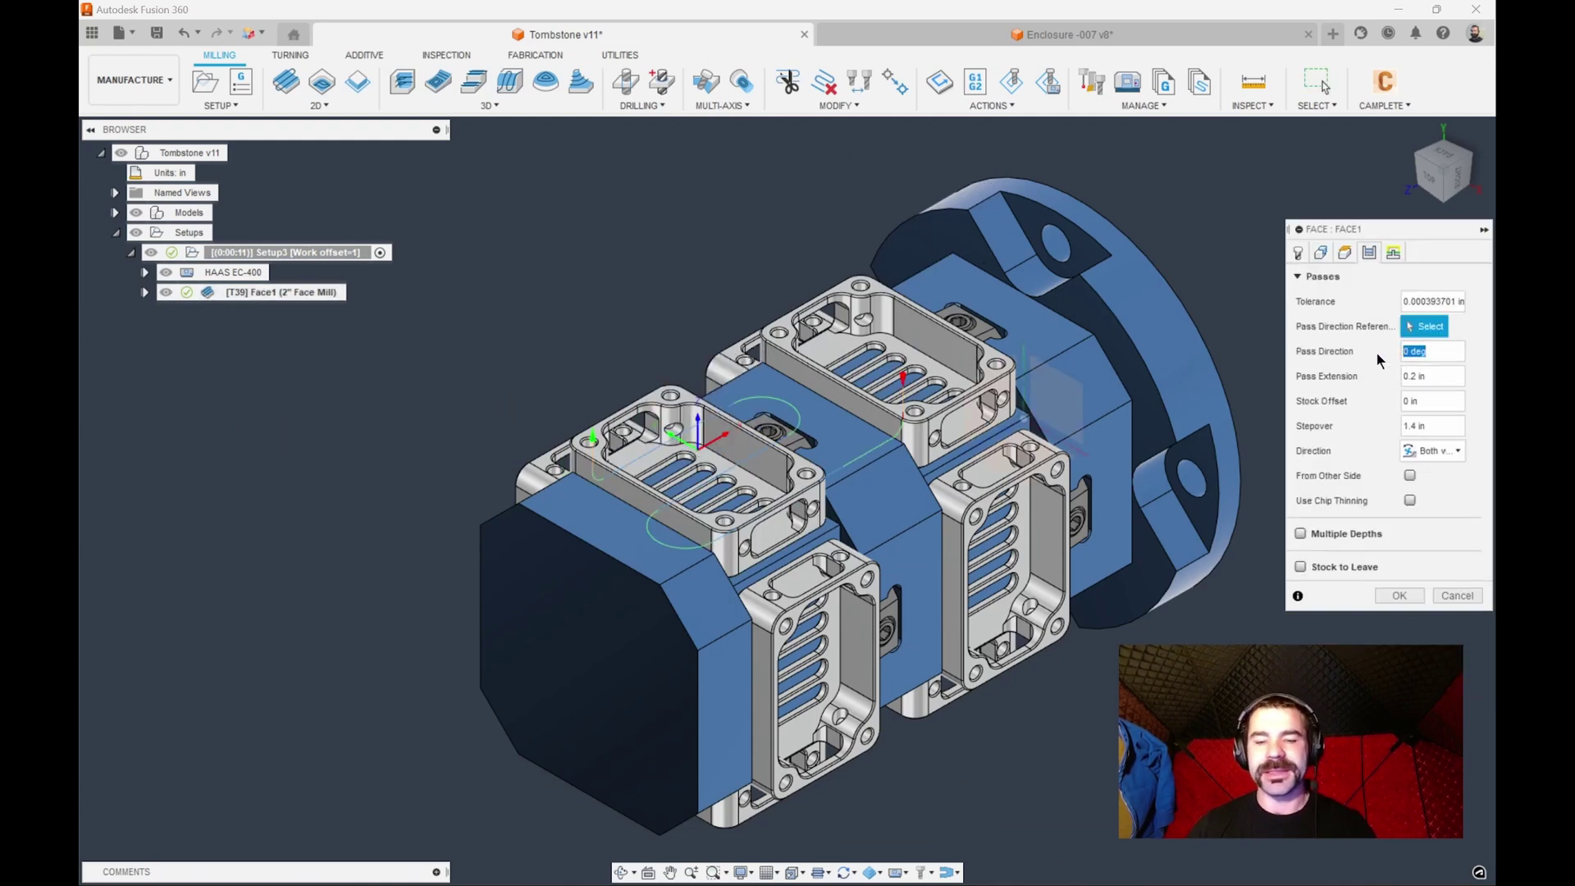
left_click(1400, 595)
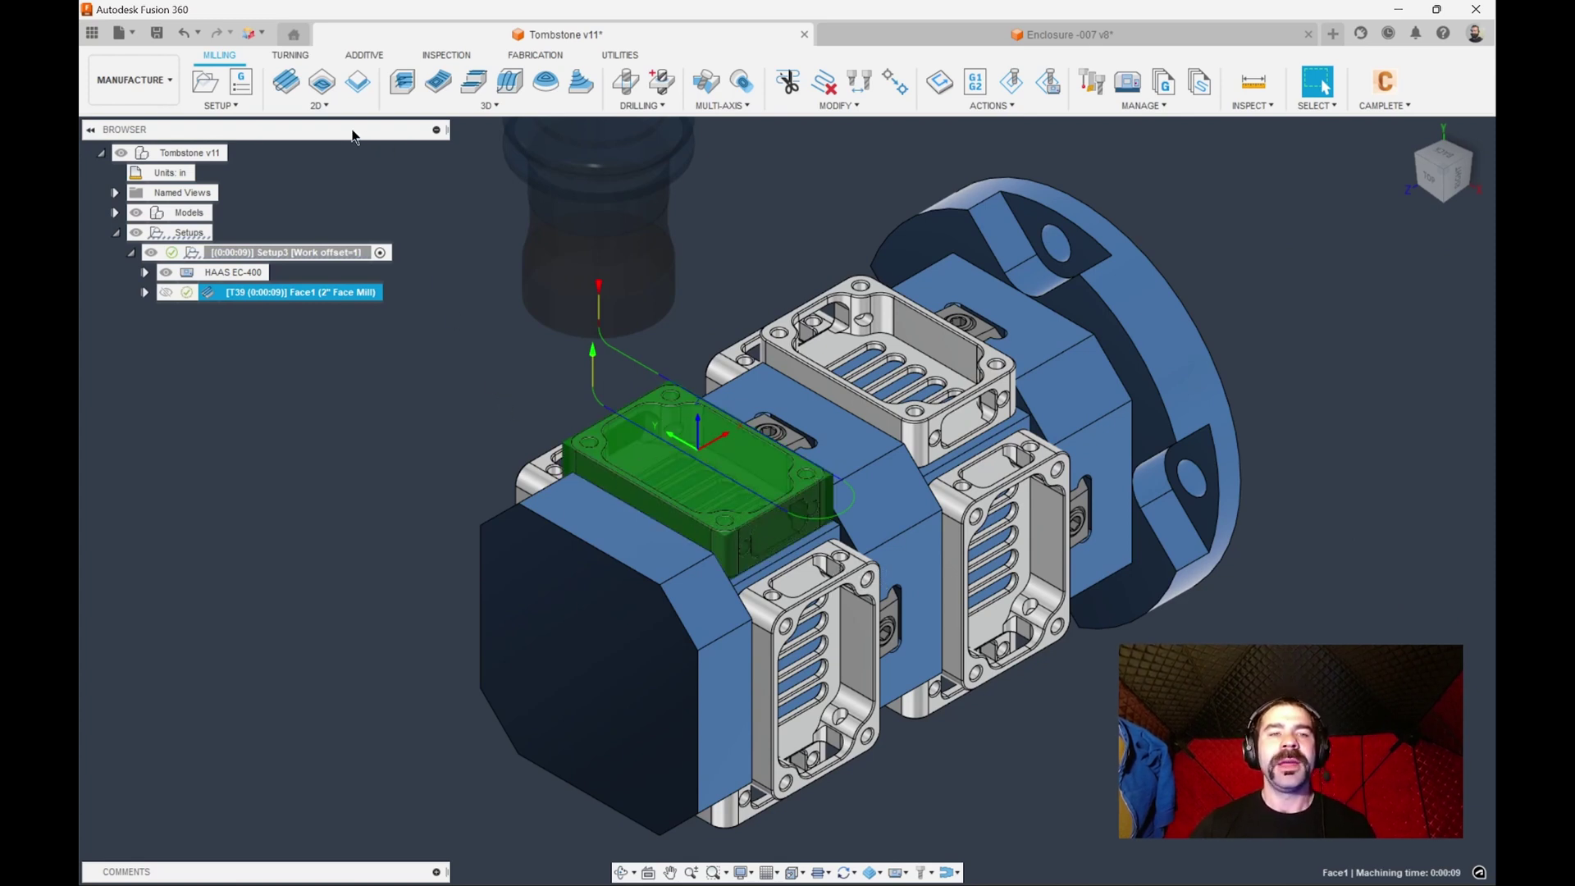
Step: Add a 2D Adaptive clearing the enclosure pocket, with bottom height set to the selected pocket floor
left_click(322, 81)
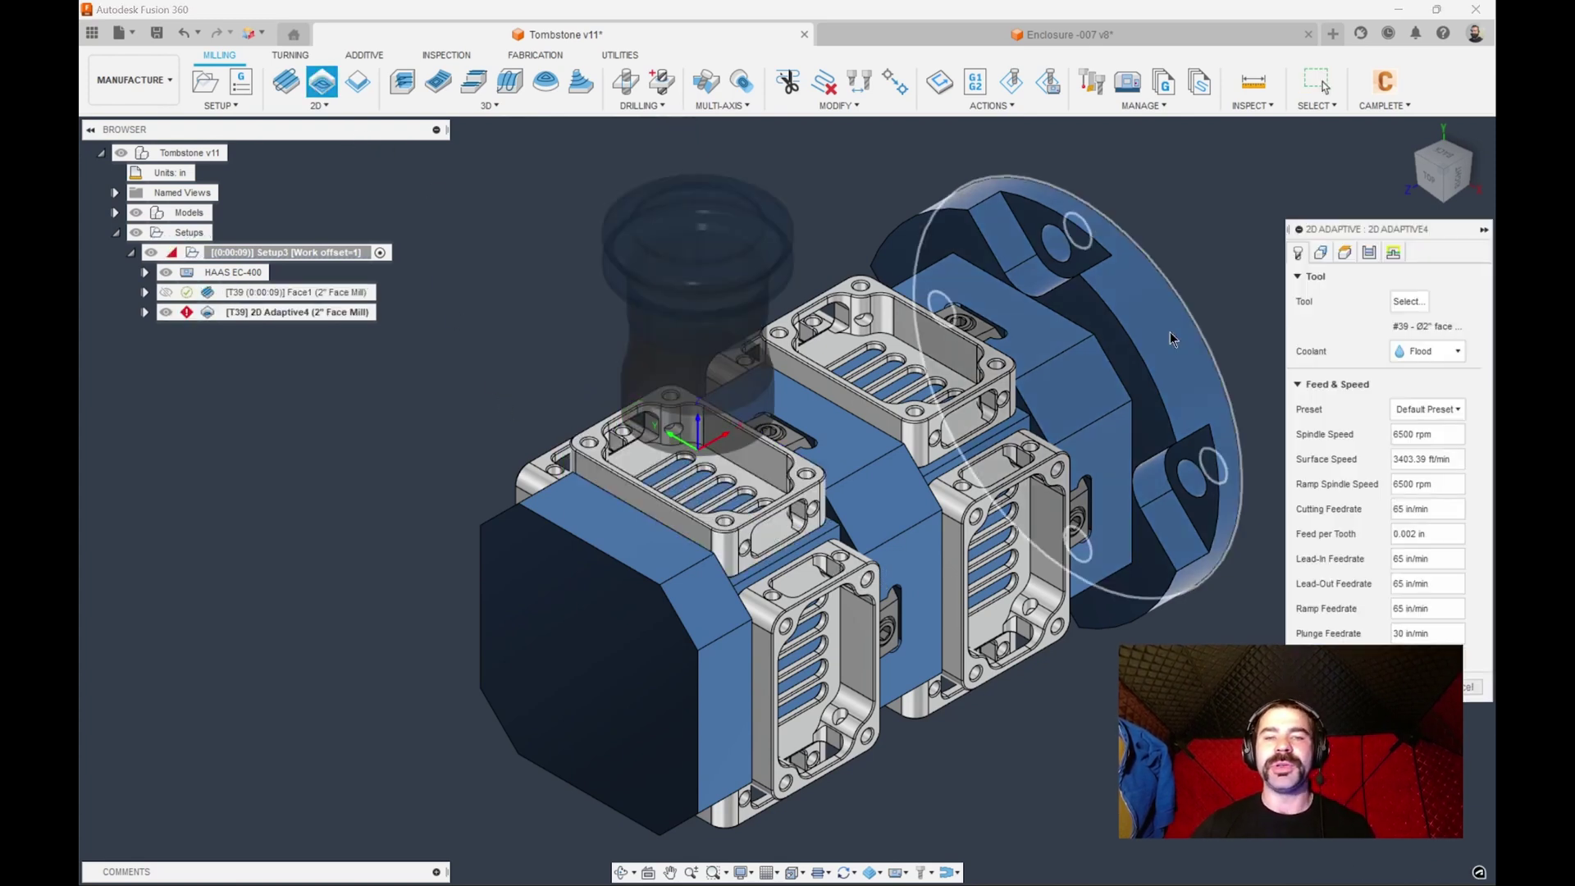
left_click(1321, 255)
scroll(651, 419, "up", 5)
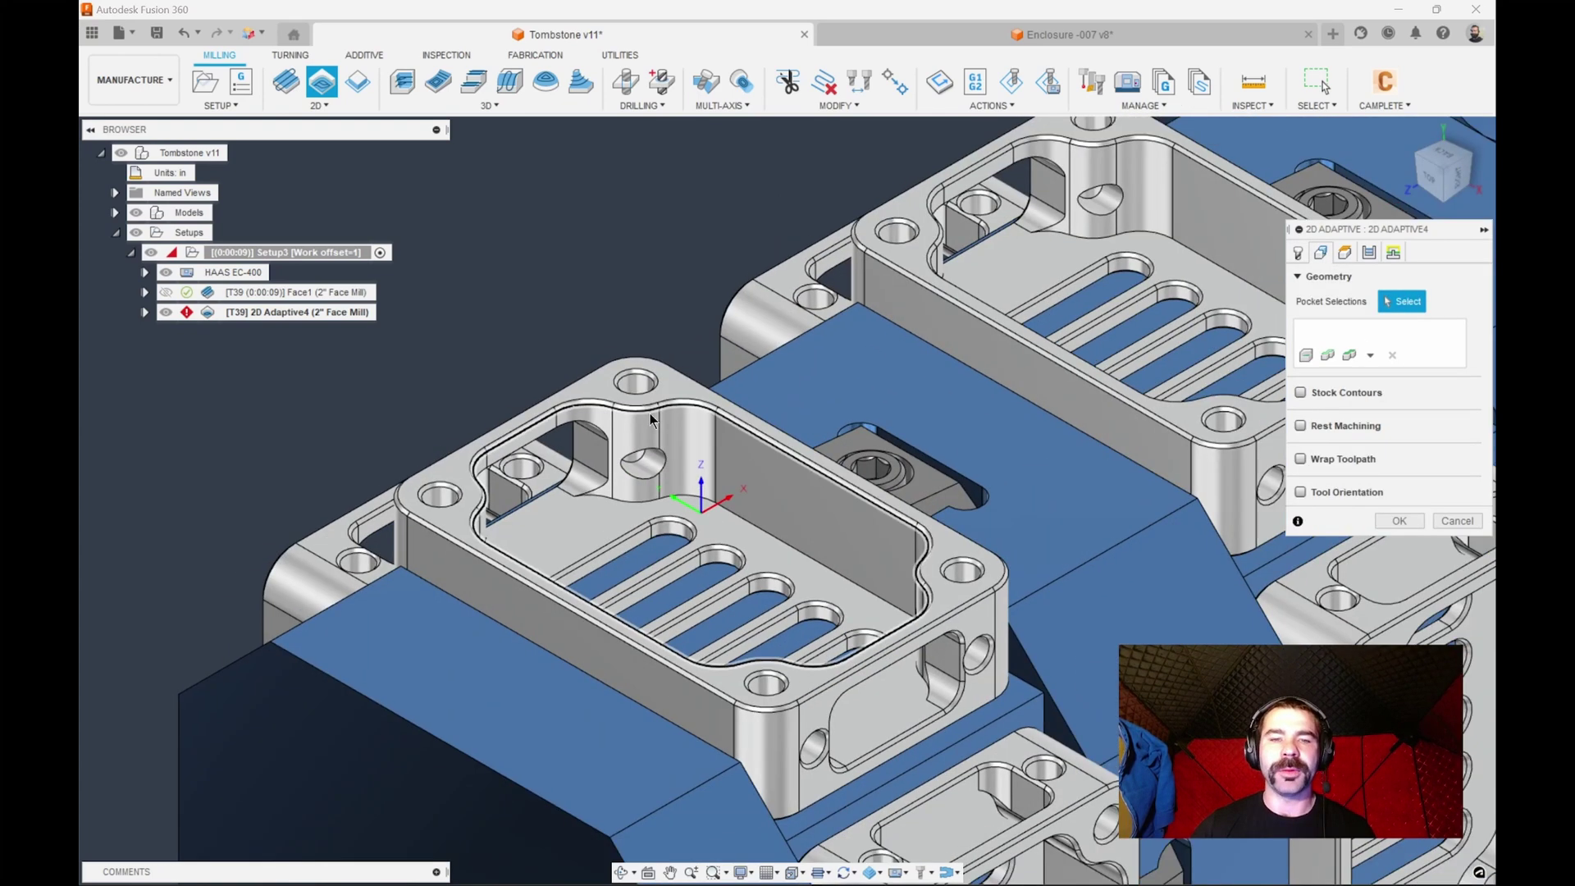
left_click(650, 419)
left_click(1344, 252)
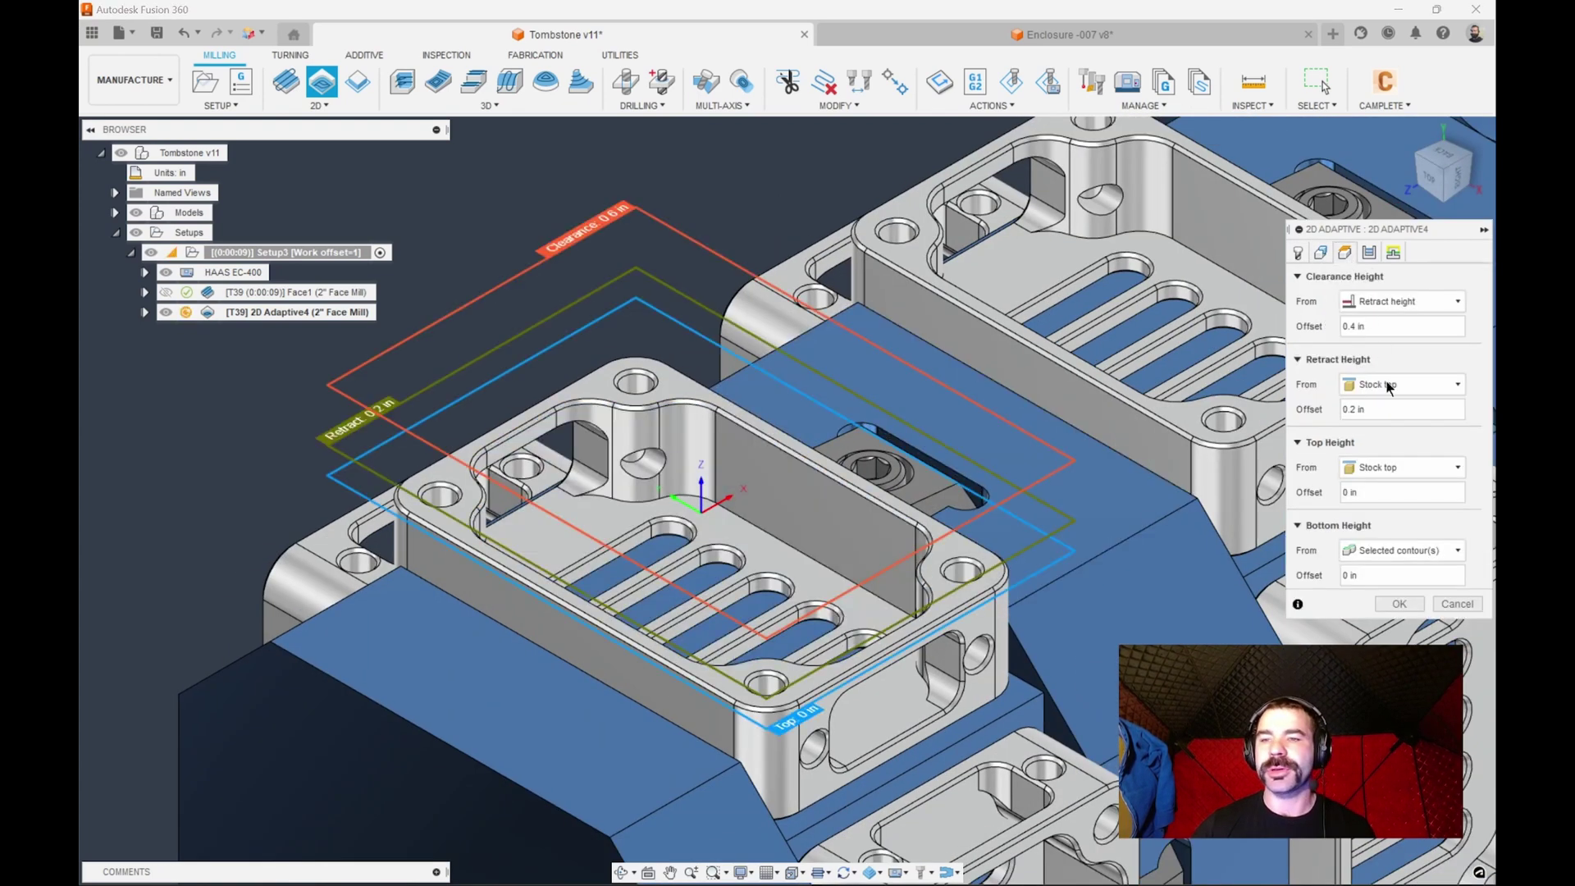
left_click(1380, 553)
left_click(1395, 699)
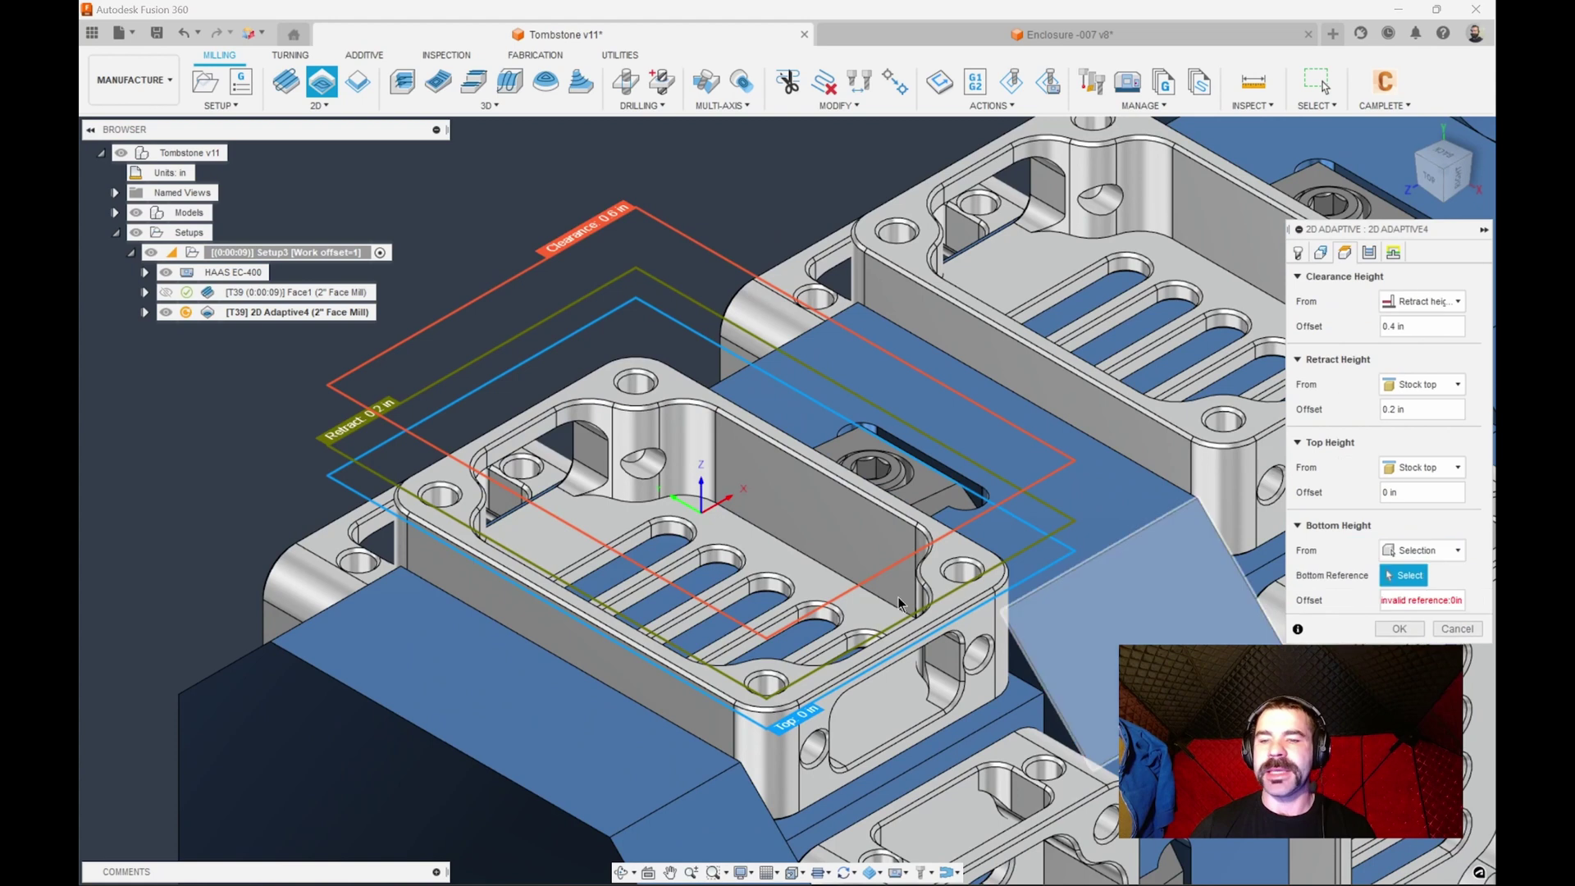
left_click(720, 558)
left_click(1445, 631)
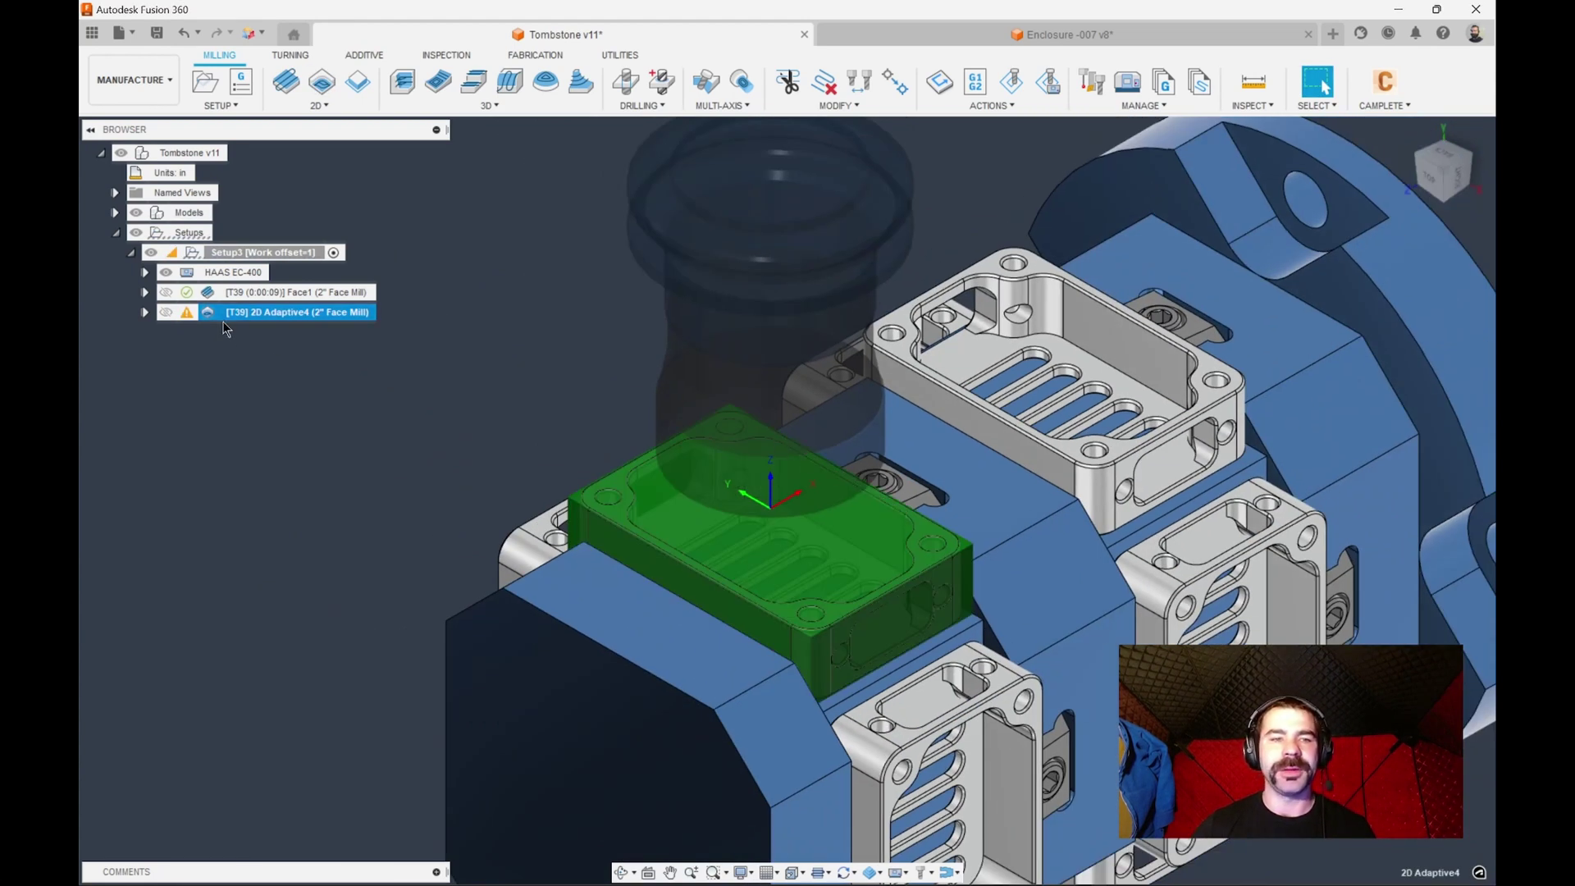
Step: Change 2D Adaptive4's tool to the VF4 SS 1/2" Flat Endmill and regenerate
double_click(271, 311)
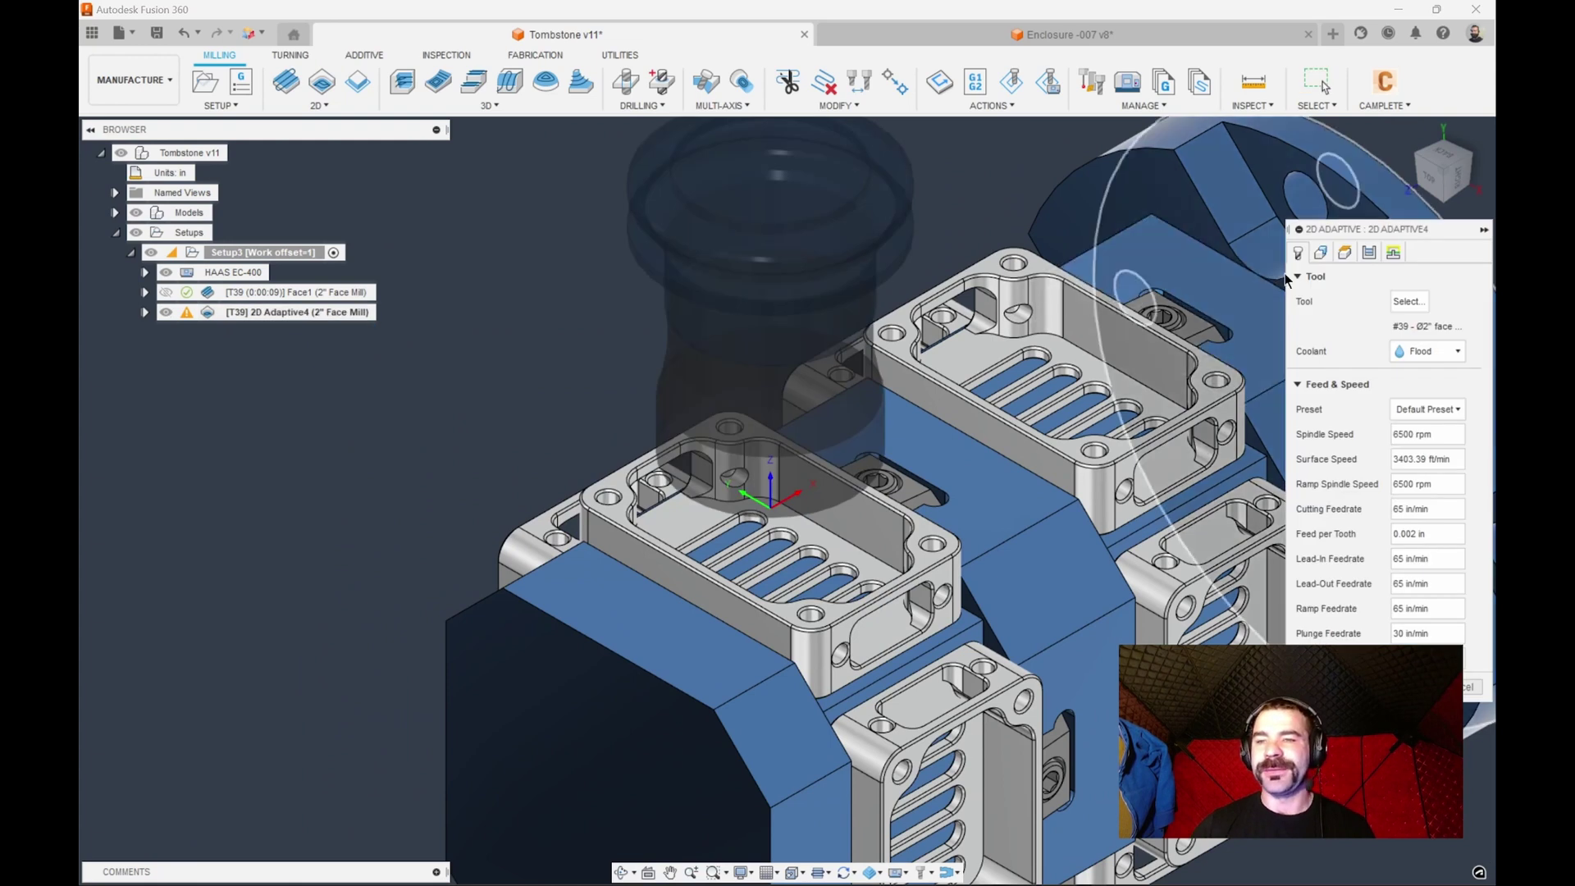
left_click(1407, 301)
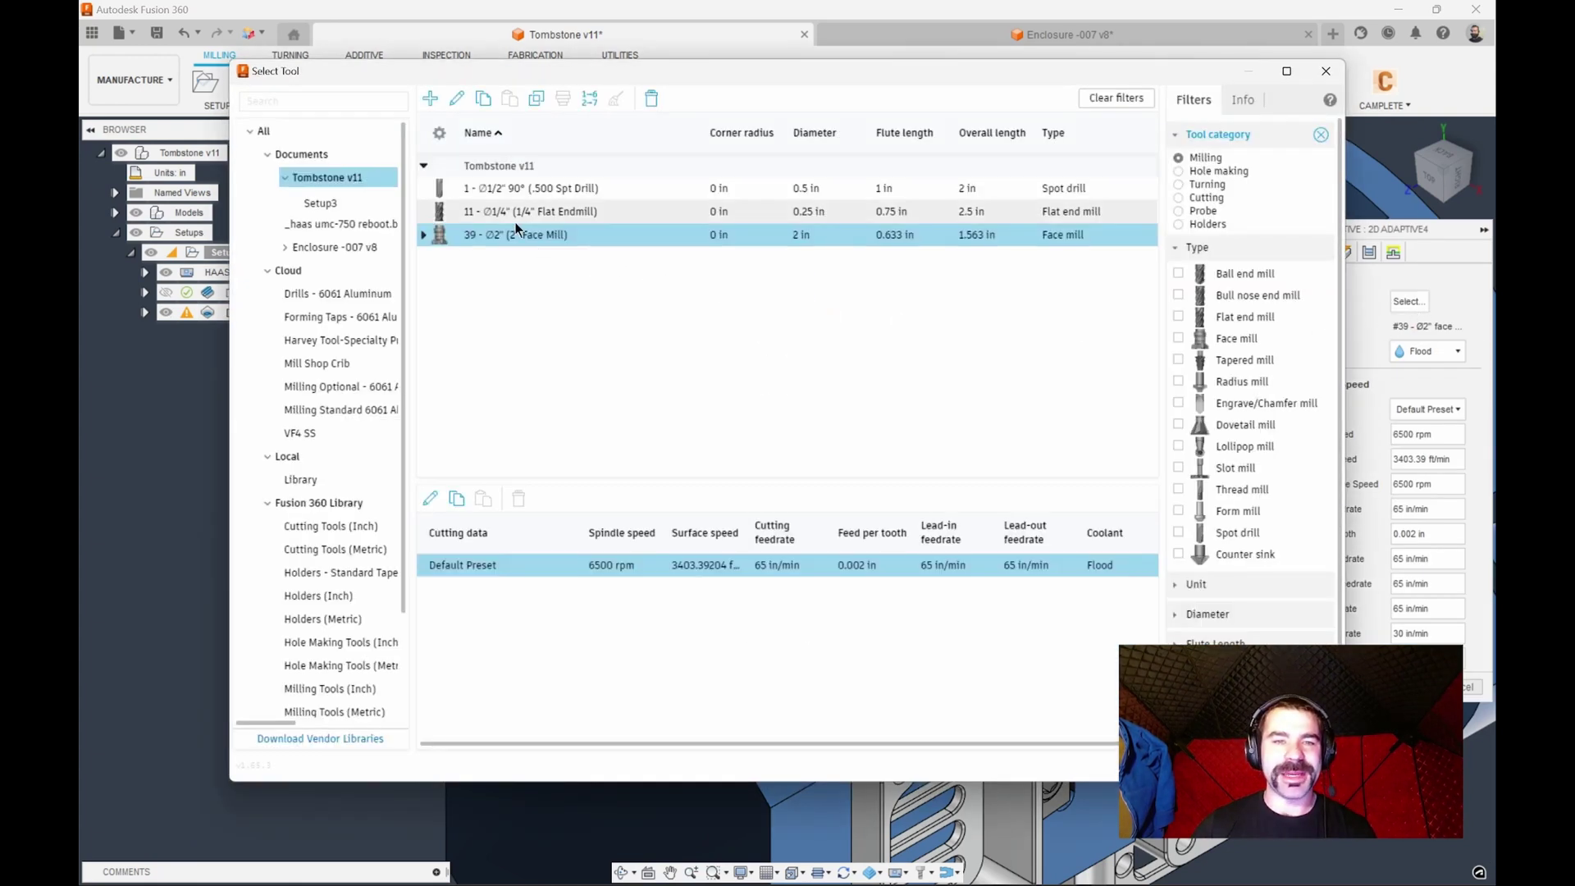
left_click(316, 431)
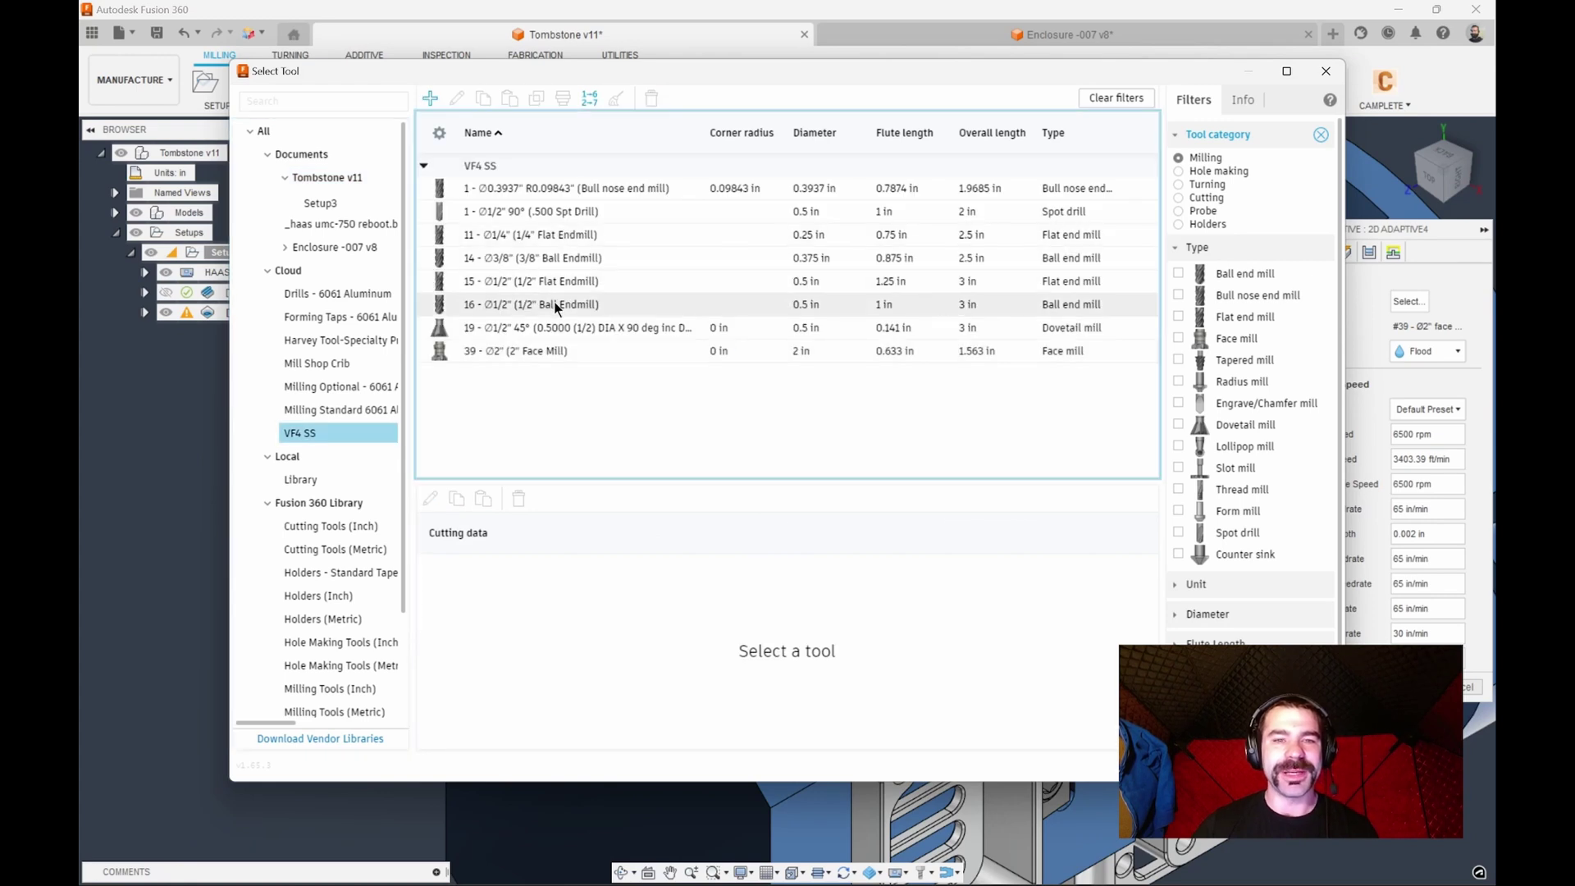
left_click(556, 306)
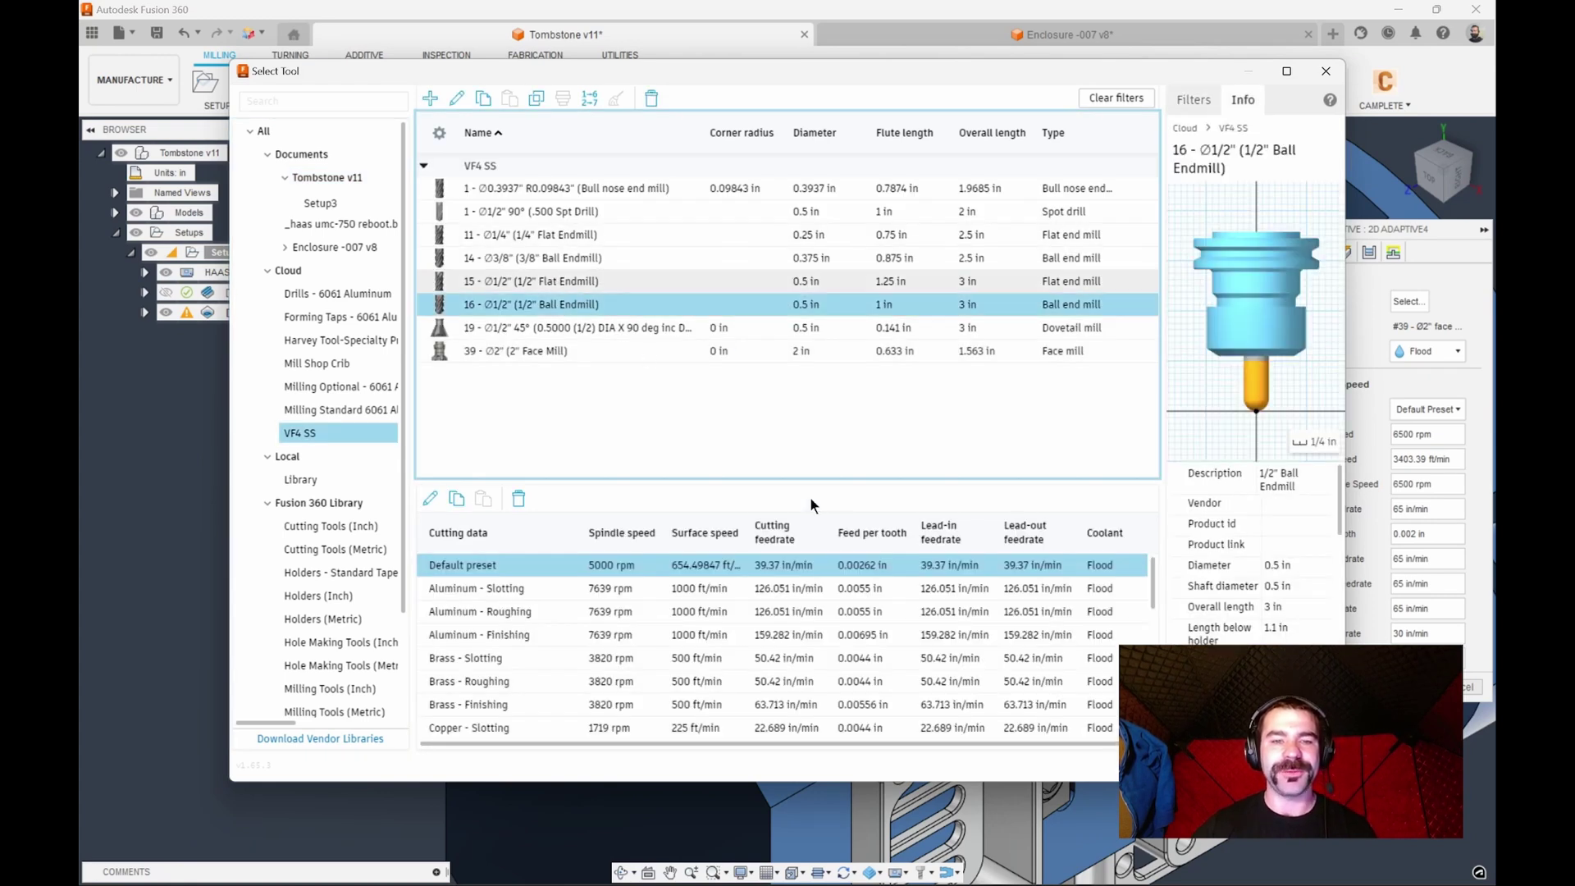
left_click(574, 280)
left_click(1255, 765)
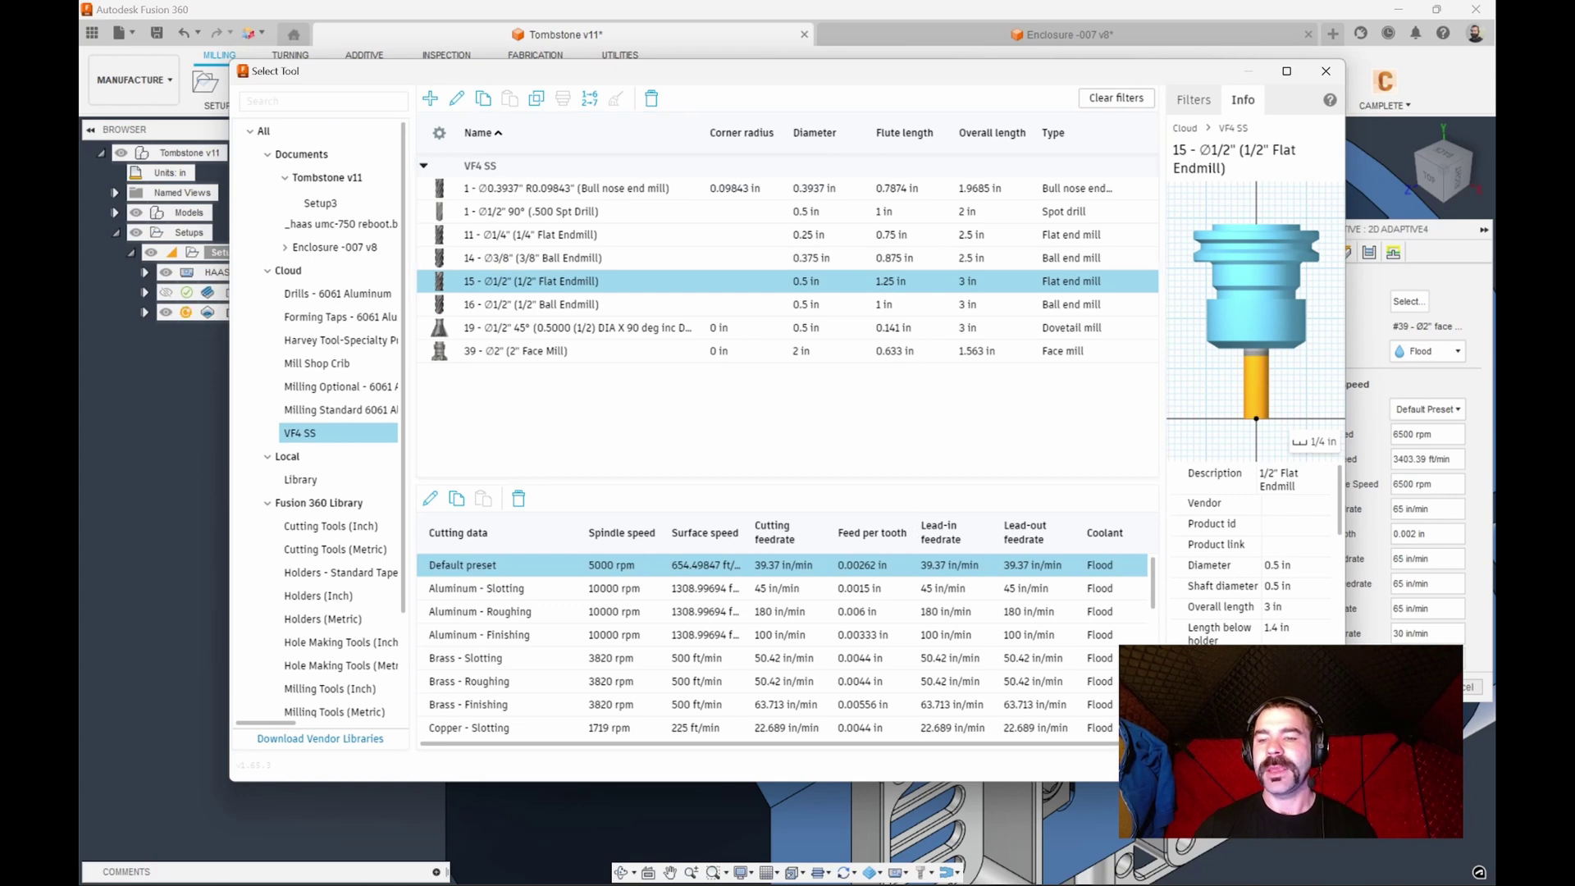
left_click(1431, 686)
middle_click_drag(787, 525, 724, 482, "shift")
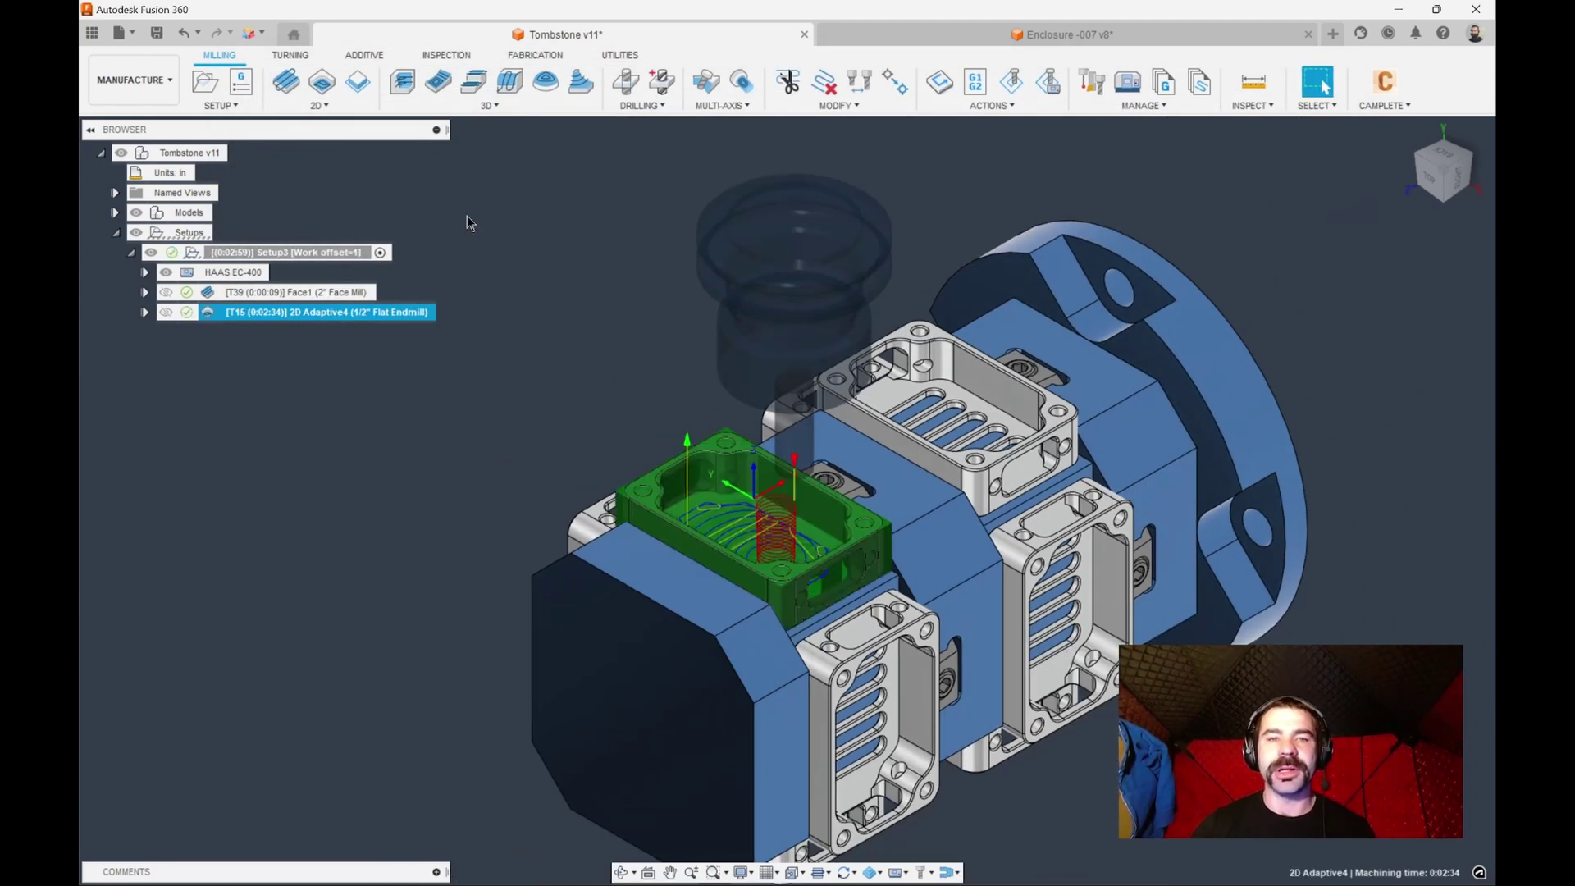
Step: Start a drilling operation using the 1/2" 90° spot drill
left_click(625, 81)
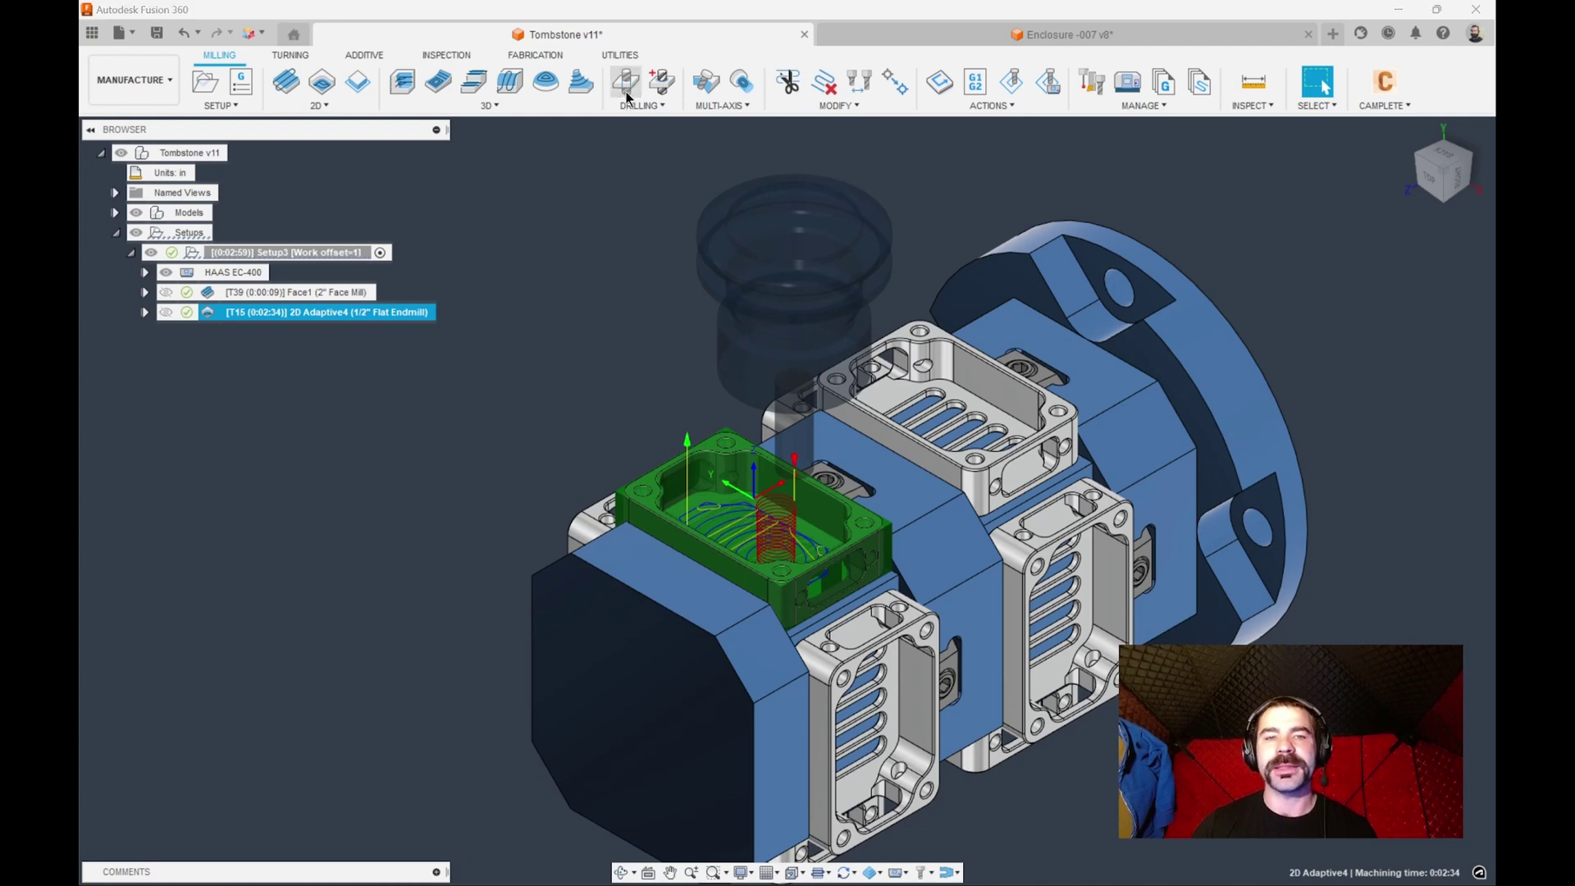
left_click(1407, 301)
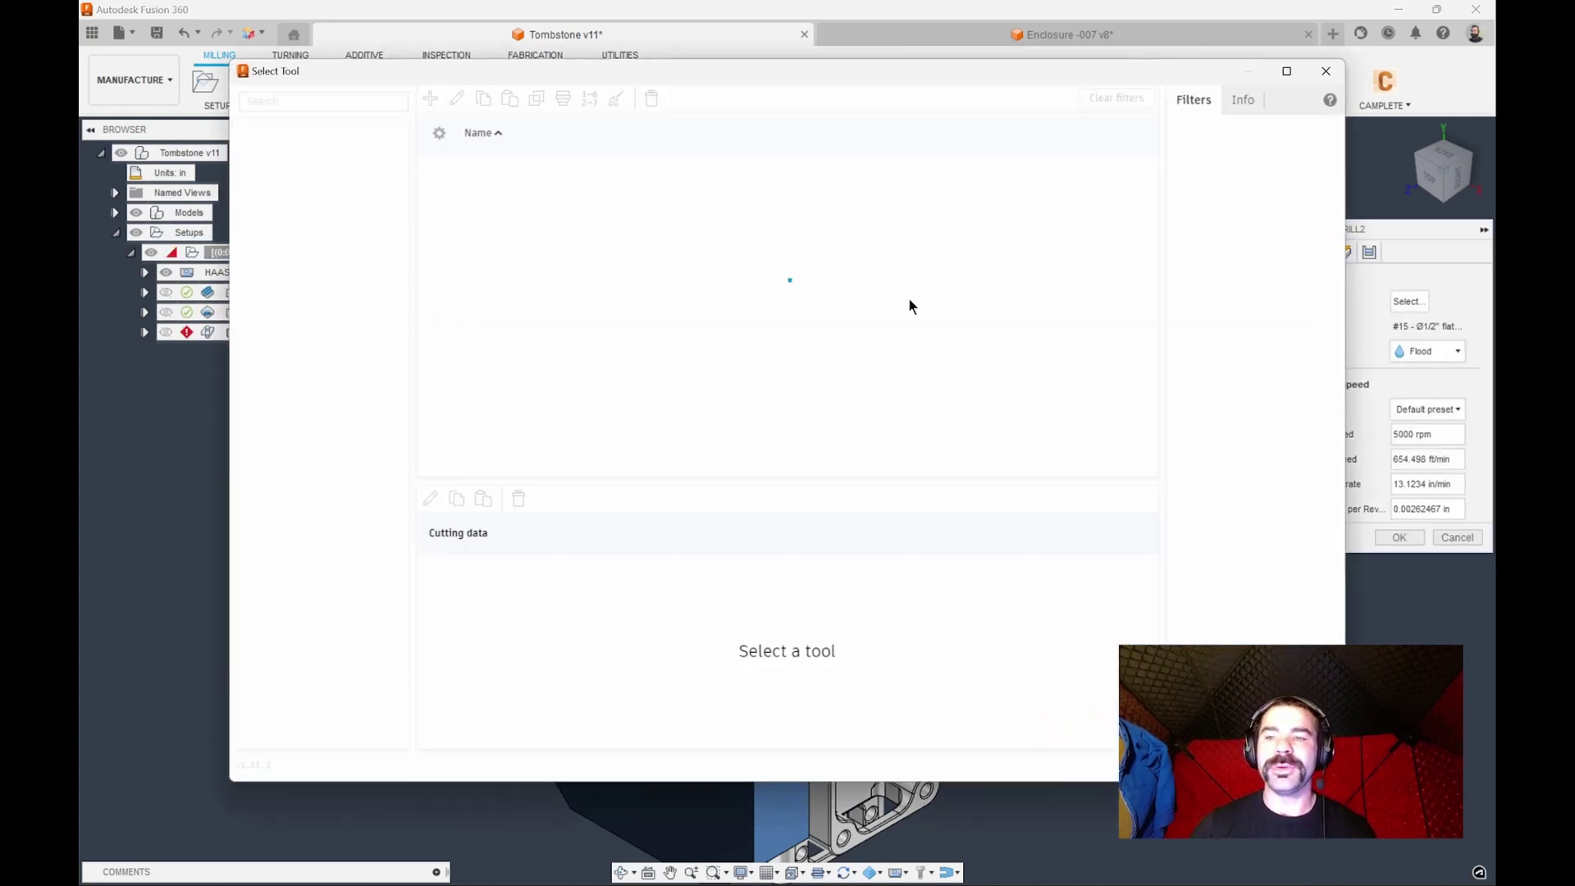
left_click(528, 191)
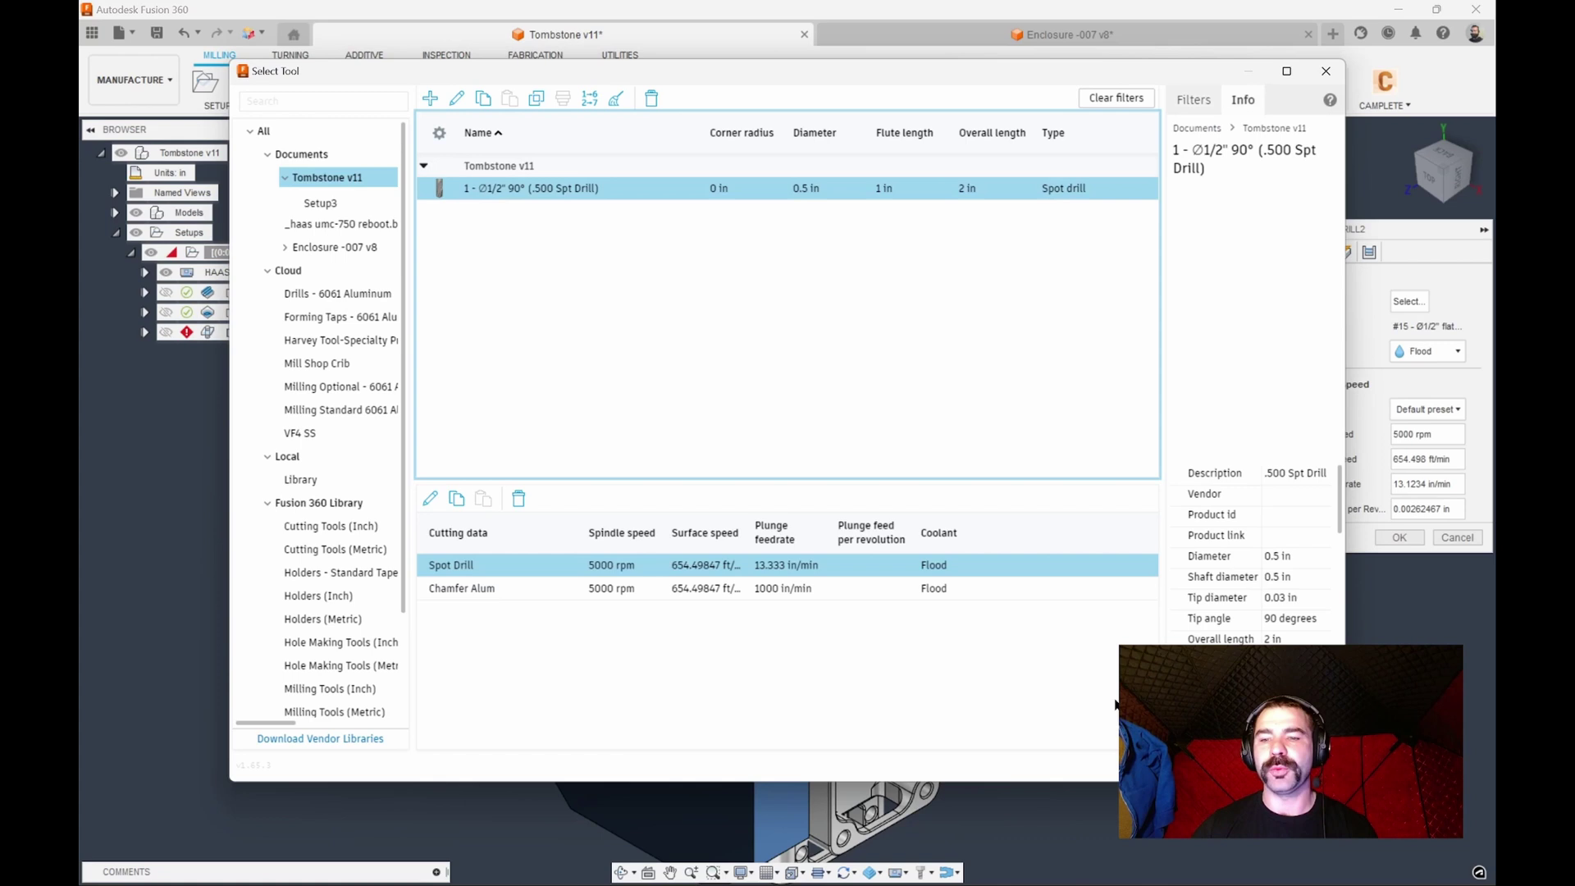
key("Return")
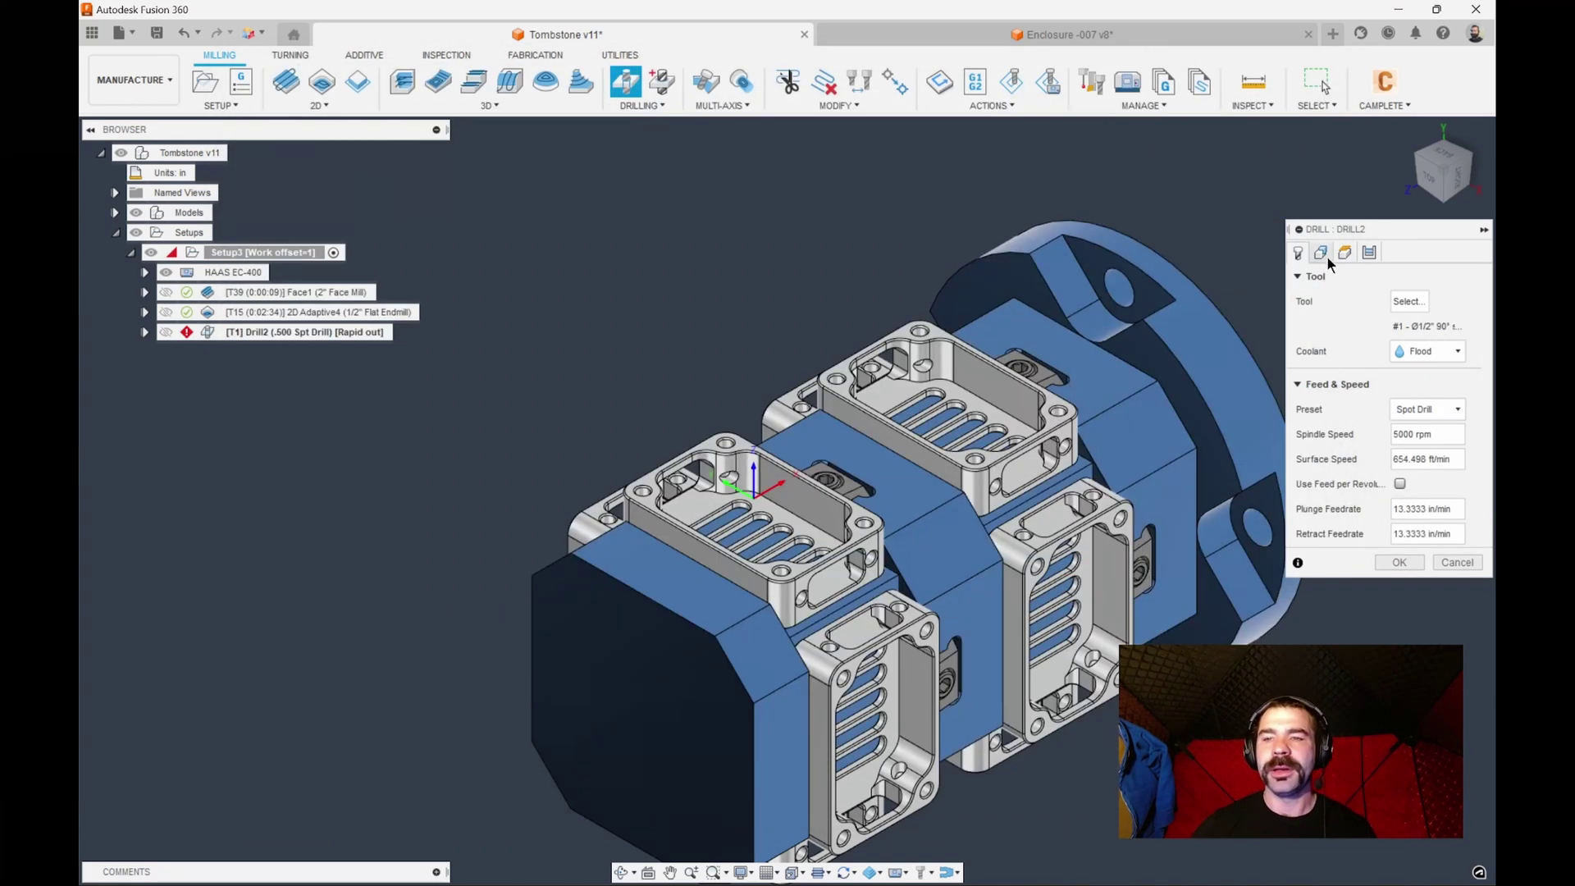
Step: Spot-drill all same-diameter top holes on the first enclosure, then select 2D Adaptive4 and Drill2
scroll(762, 474, "up", 5)
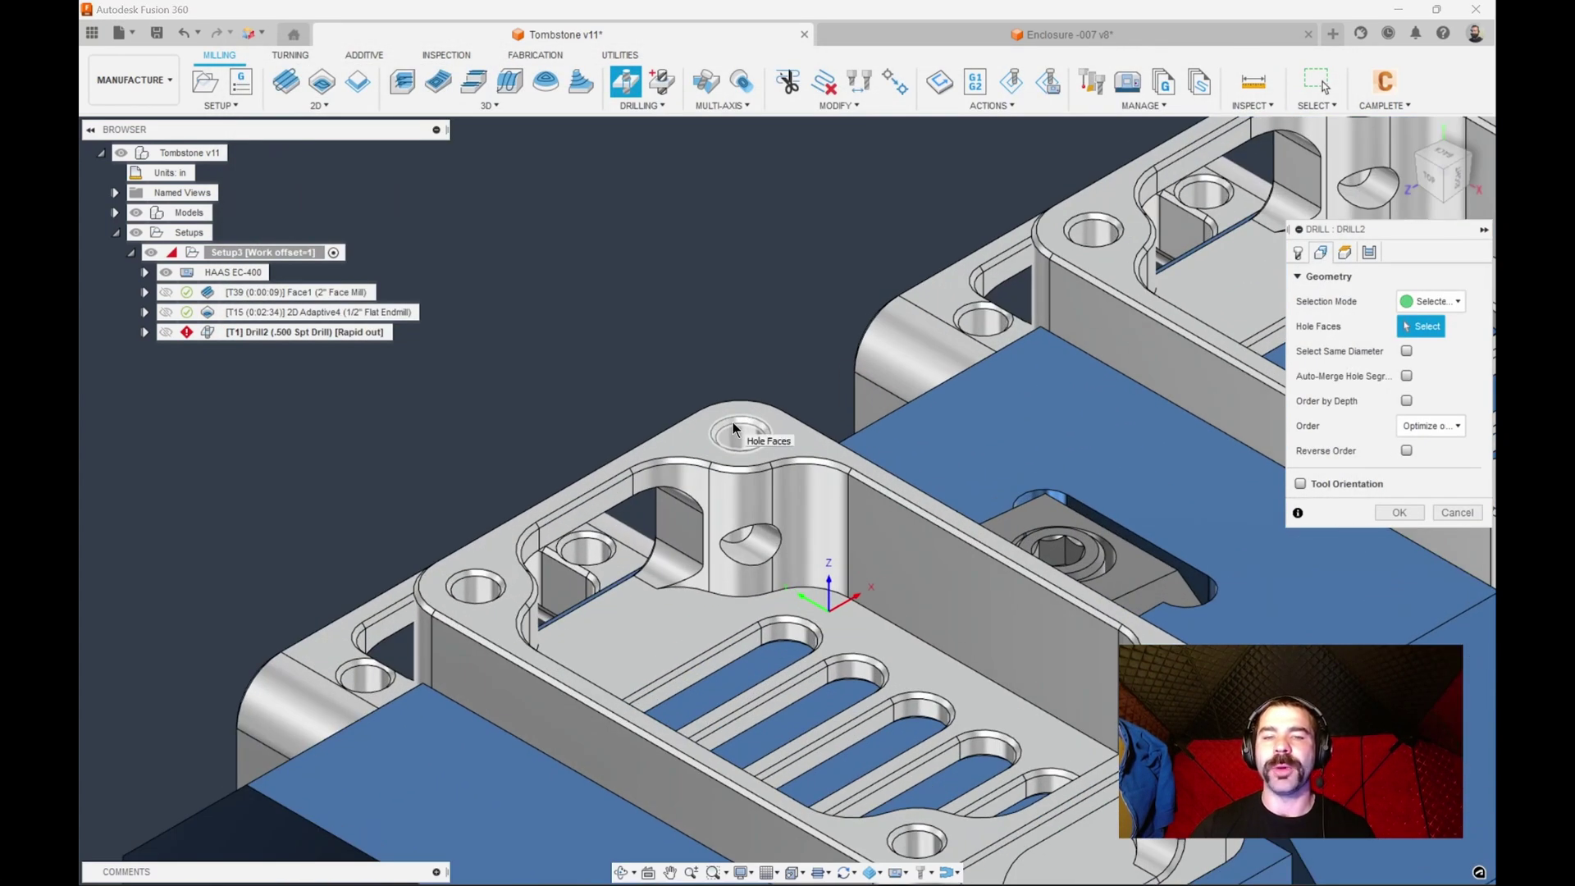
left_click(734, 428)
scroll(734, 428, "down", 4)
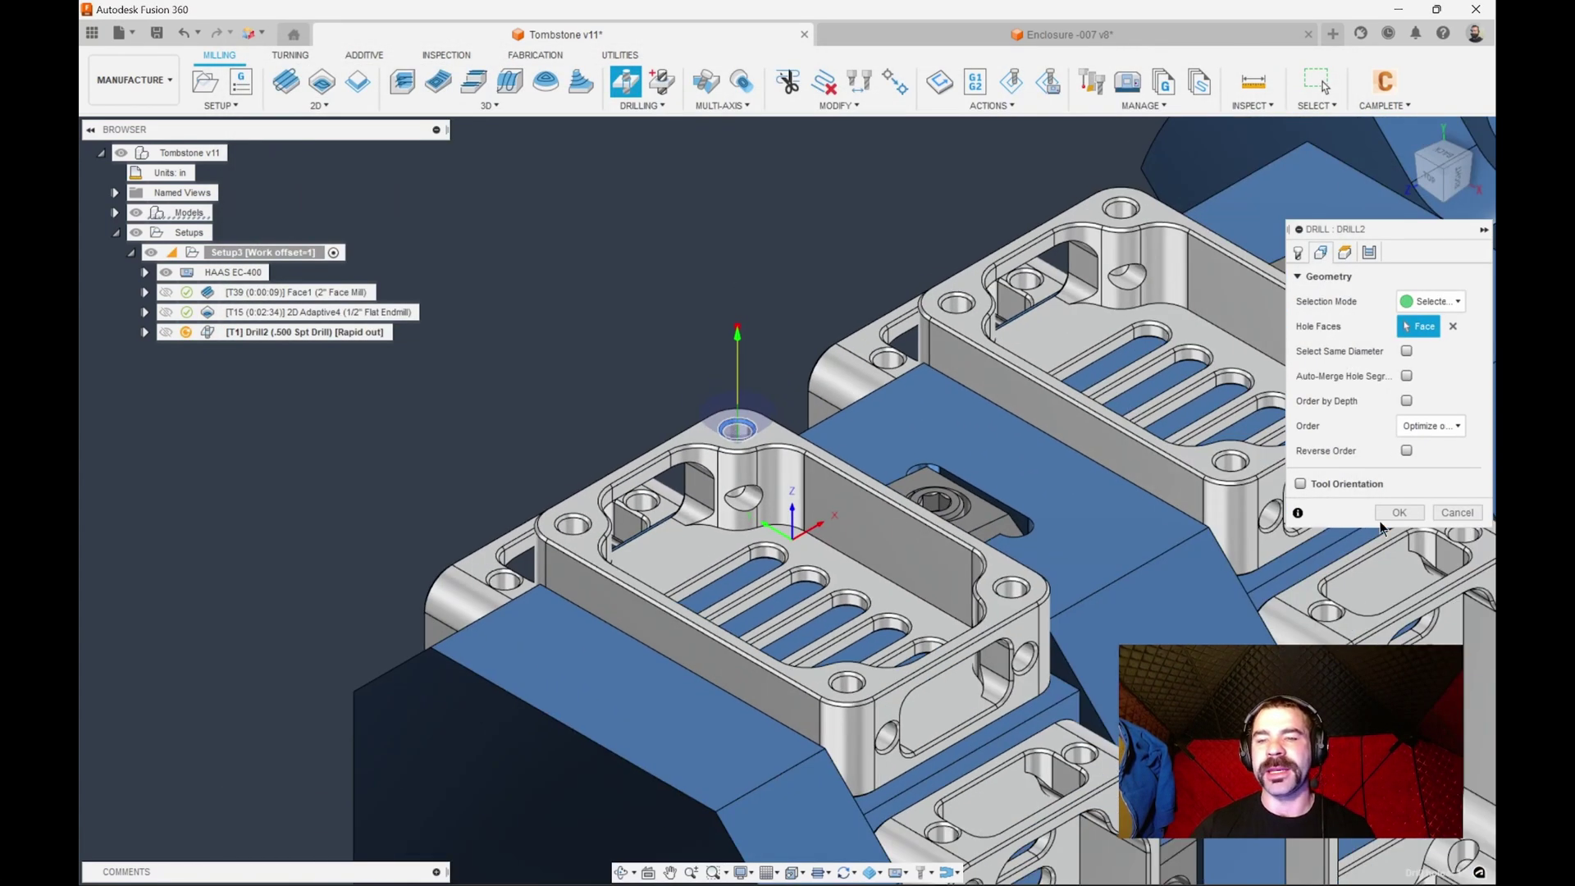
left_click(1407, 351)
left_click(1426, 670)
scroll(738, 509, "down", 5)
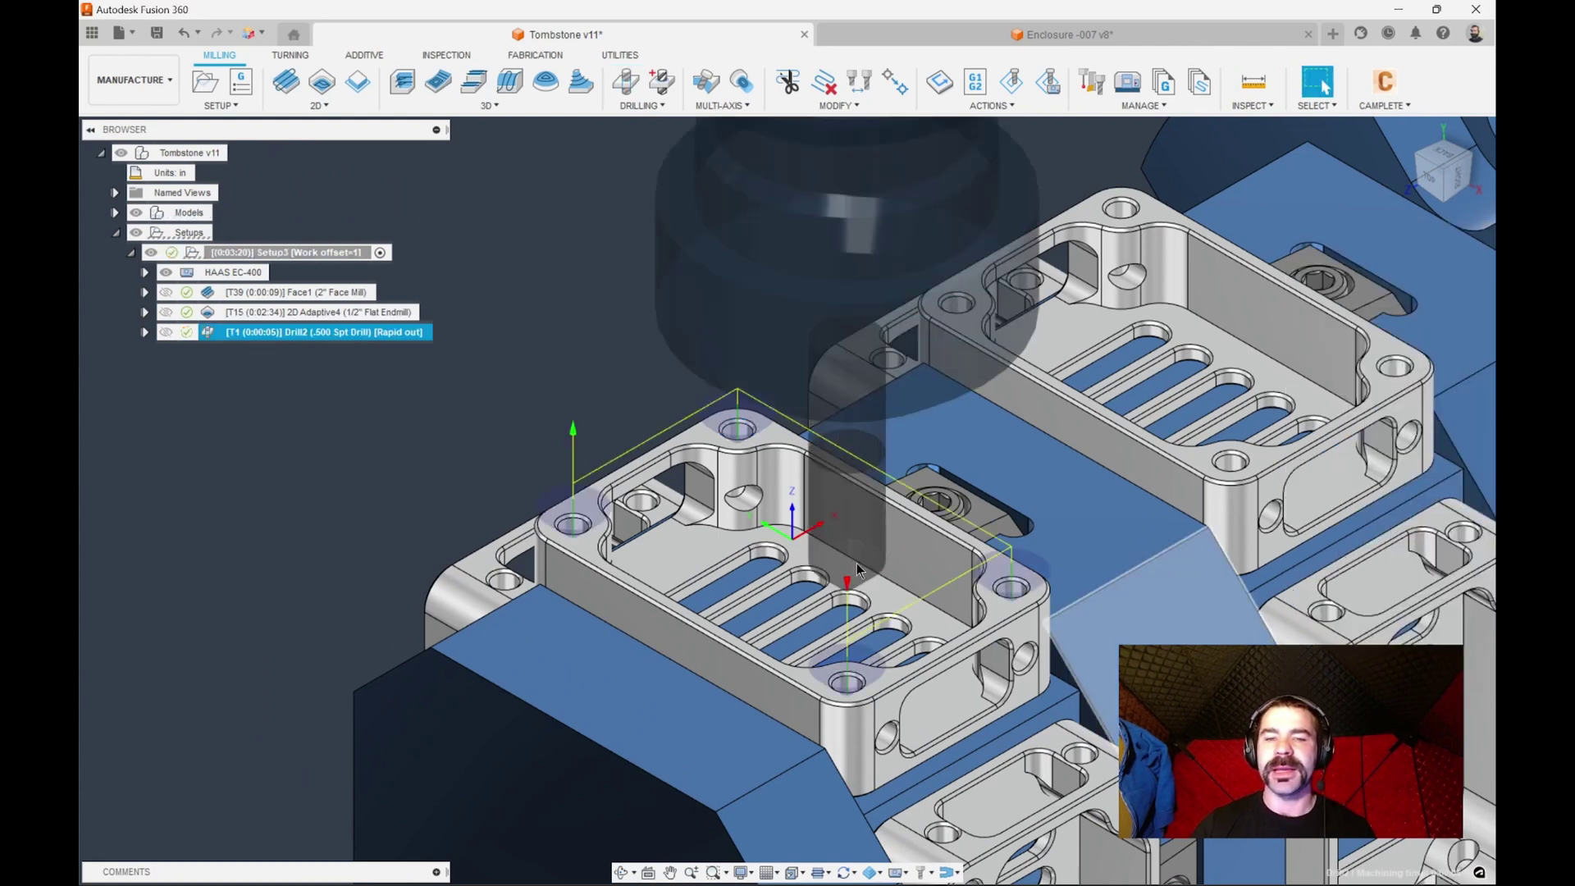
scroll(725, 554, "up", 4)
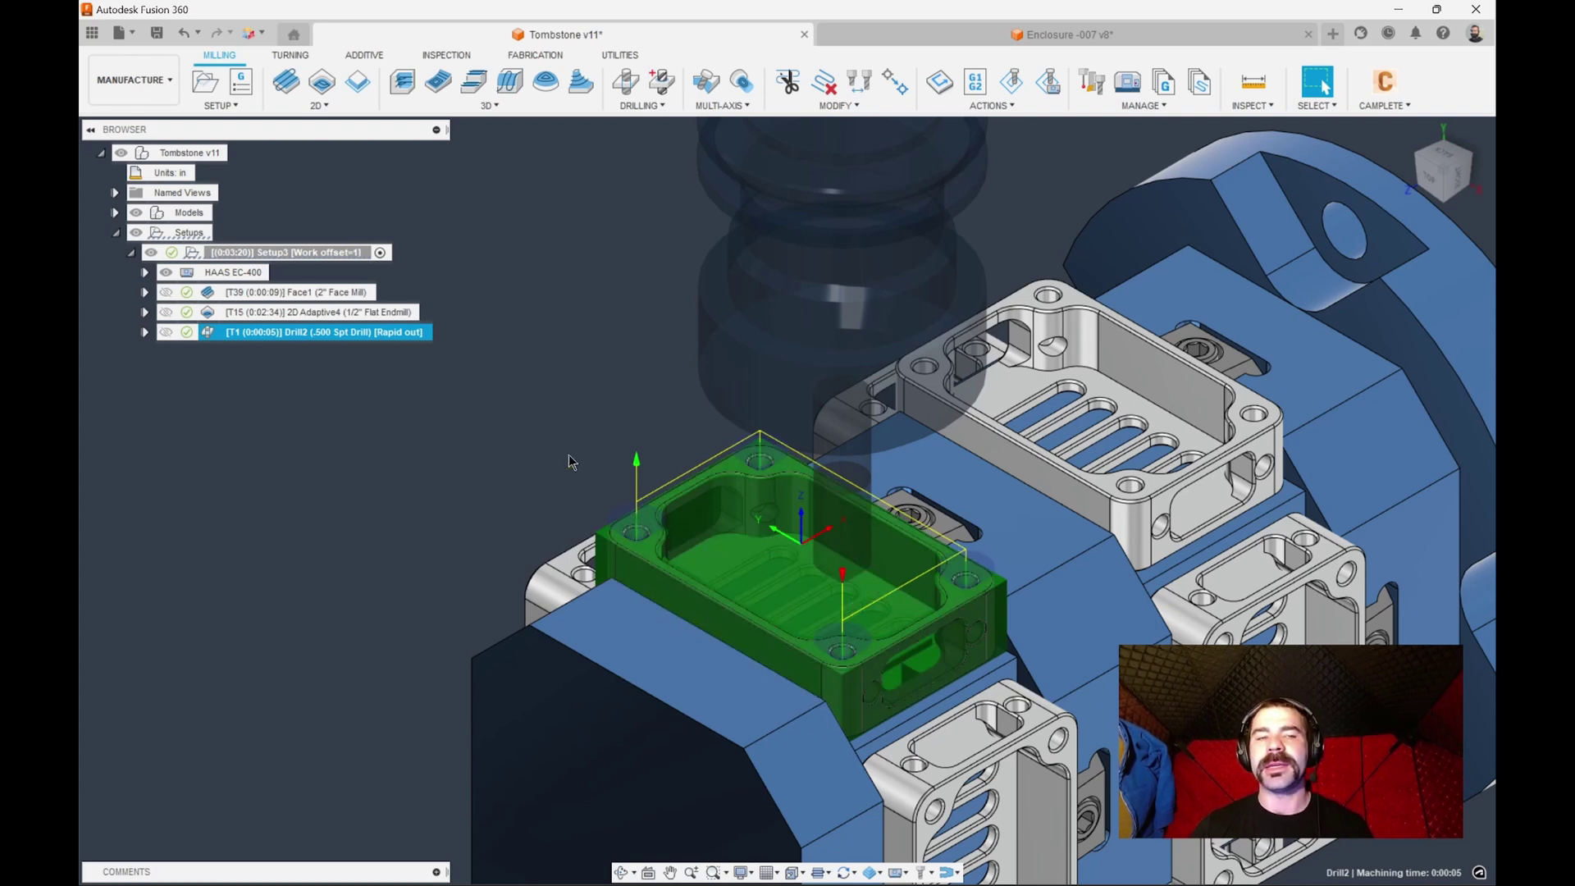
scroll(569, 399, "down", 1)
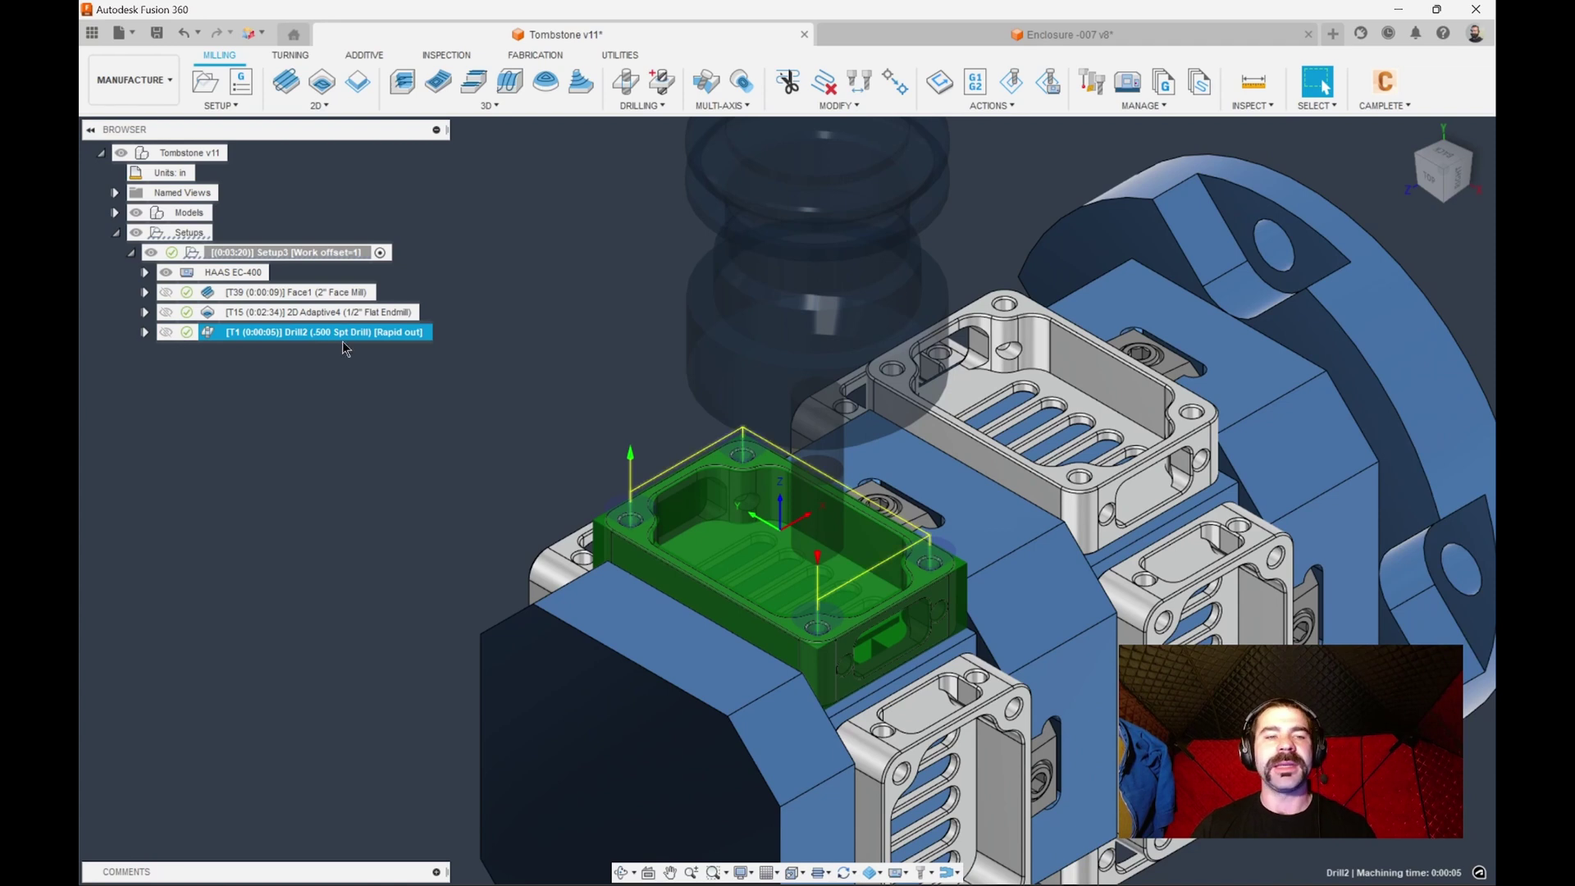
left_click(305, 312)
left_click(314, 332, "ctrl")
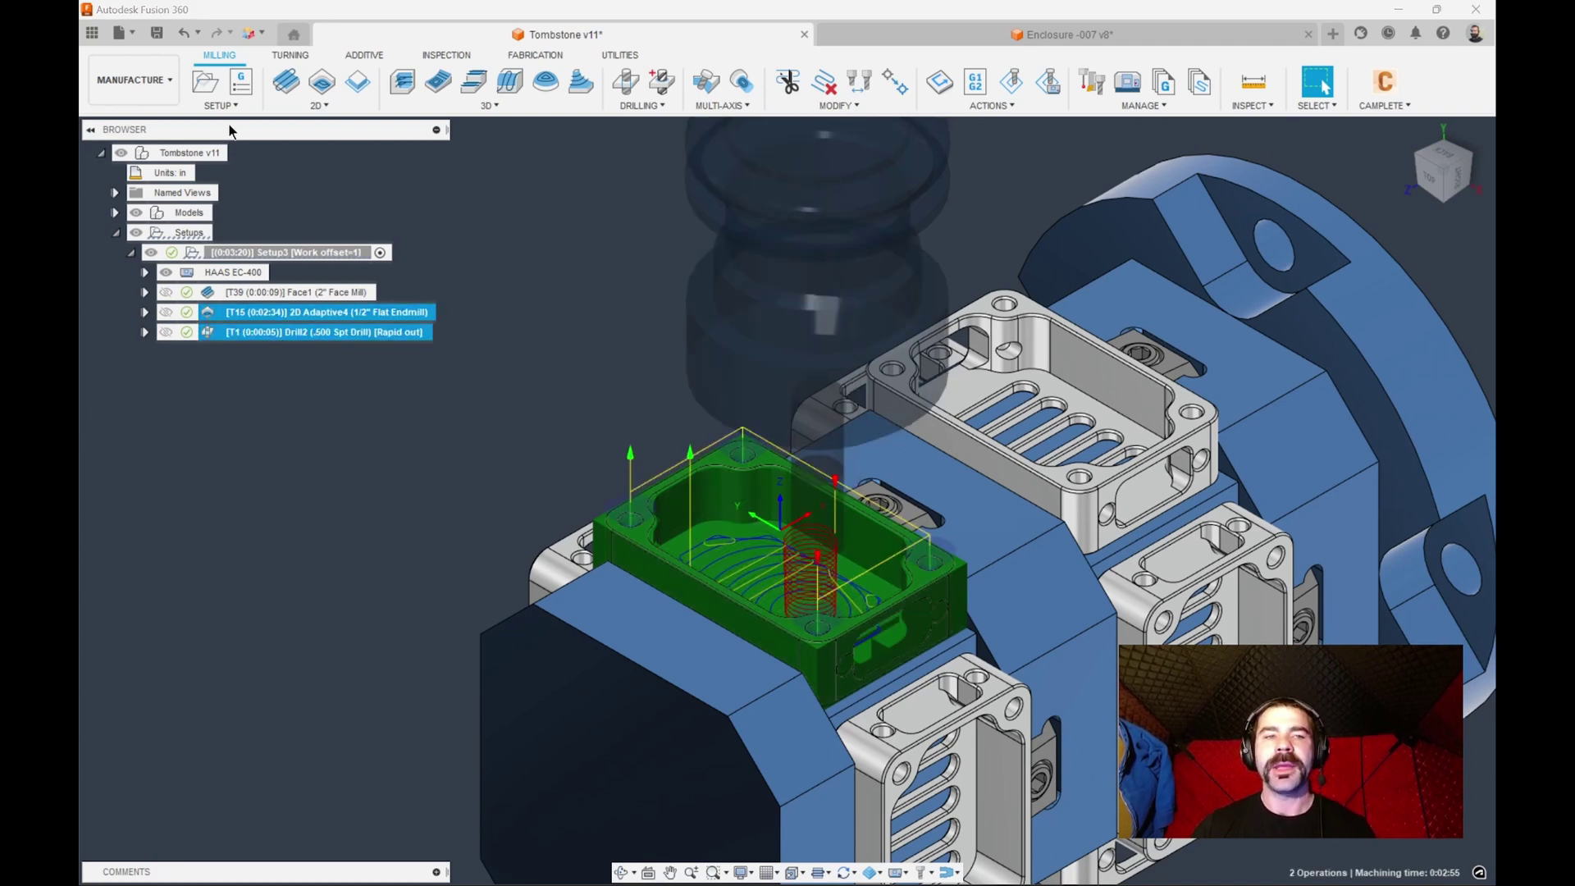
Step: Put 2D Adaptive4 and Drill2 into a component pattern sourced from the first enclosure, then inspect it
left_click(221, 105)
left_click(263, 181)
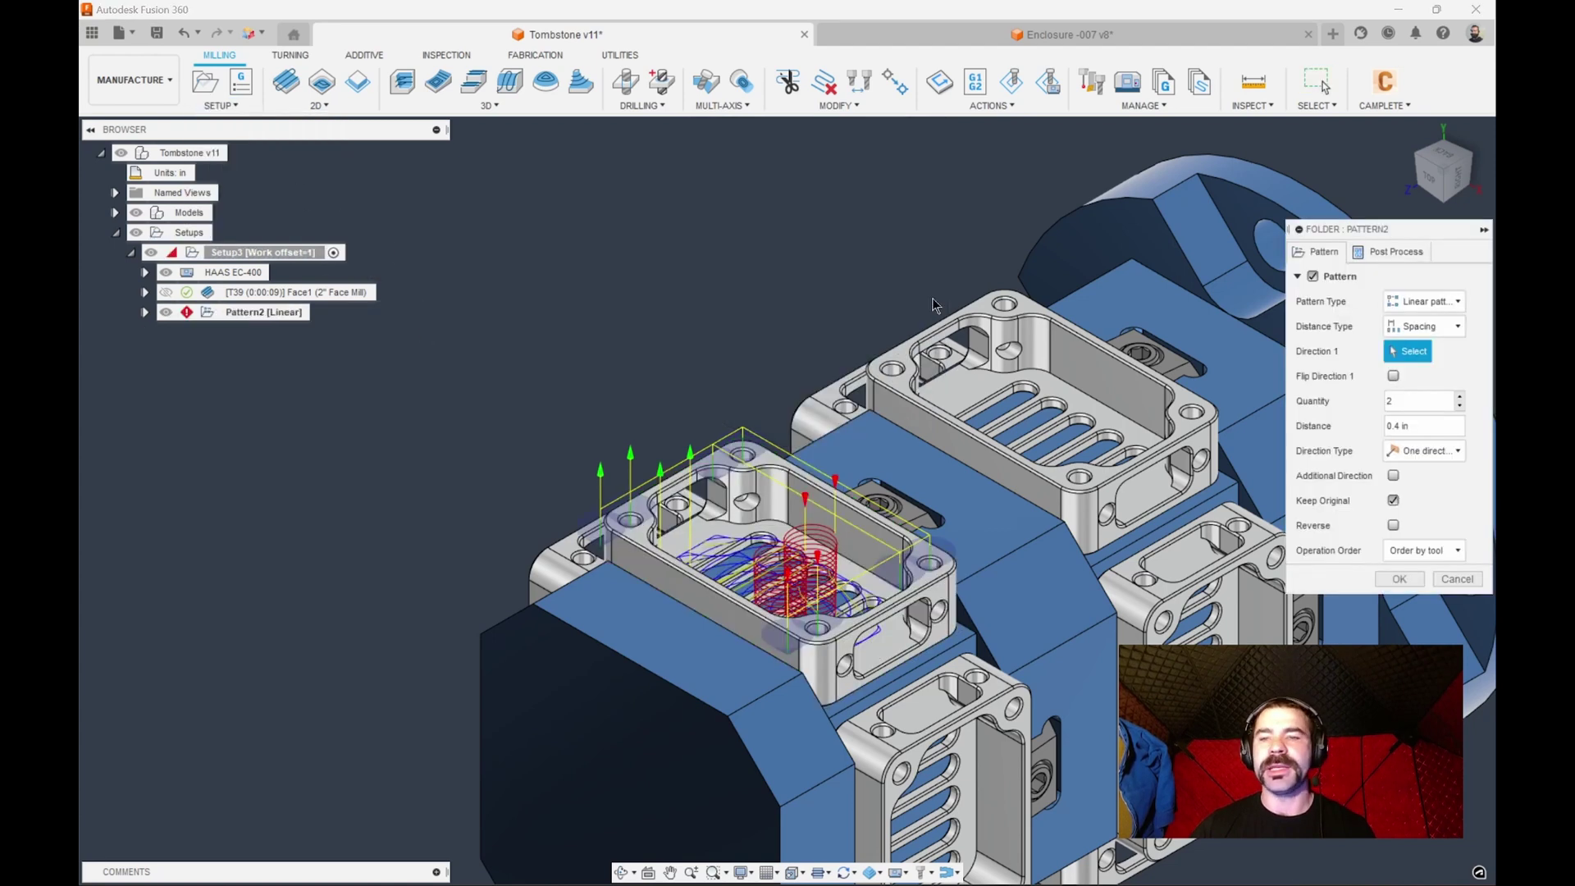
left_click(1424, 301)
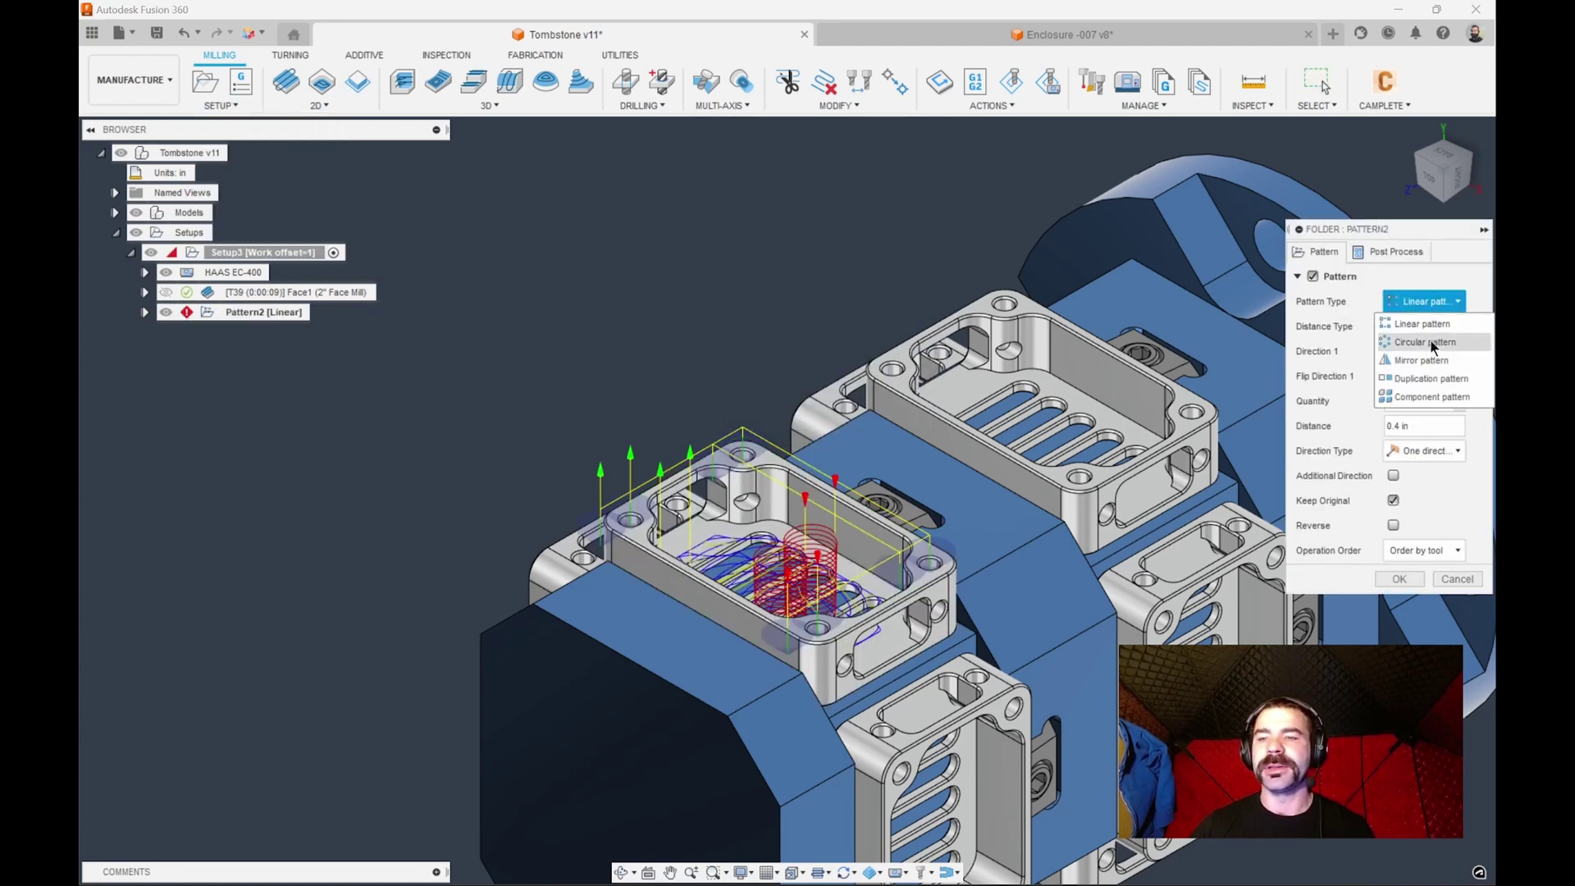
left_click(1430, 395)
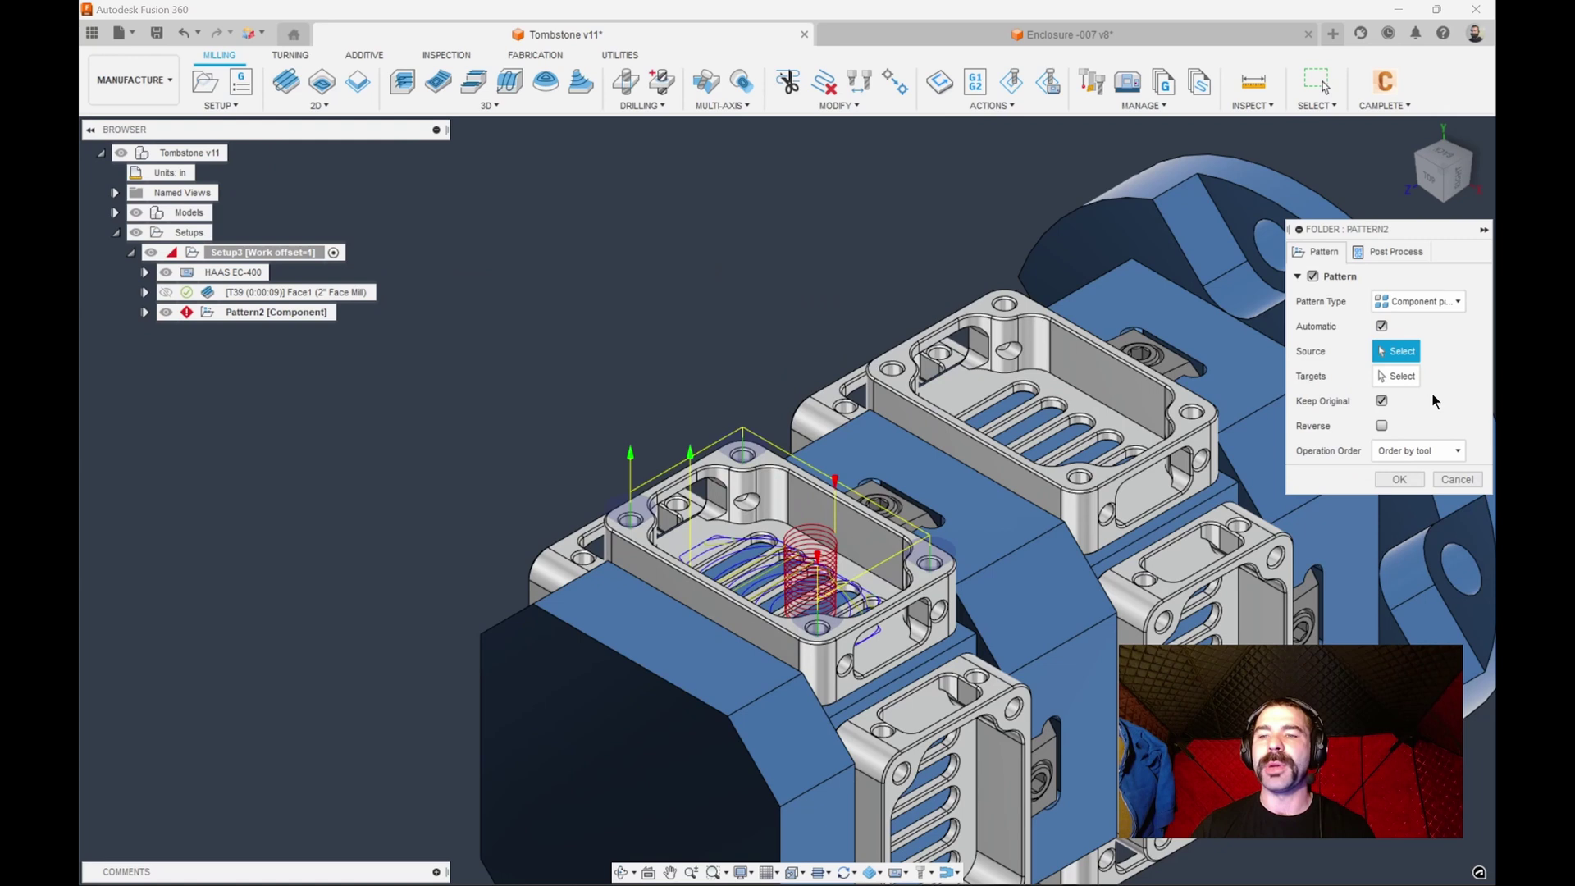
left_click(976, 571)
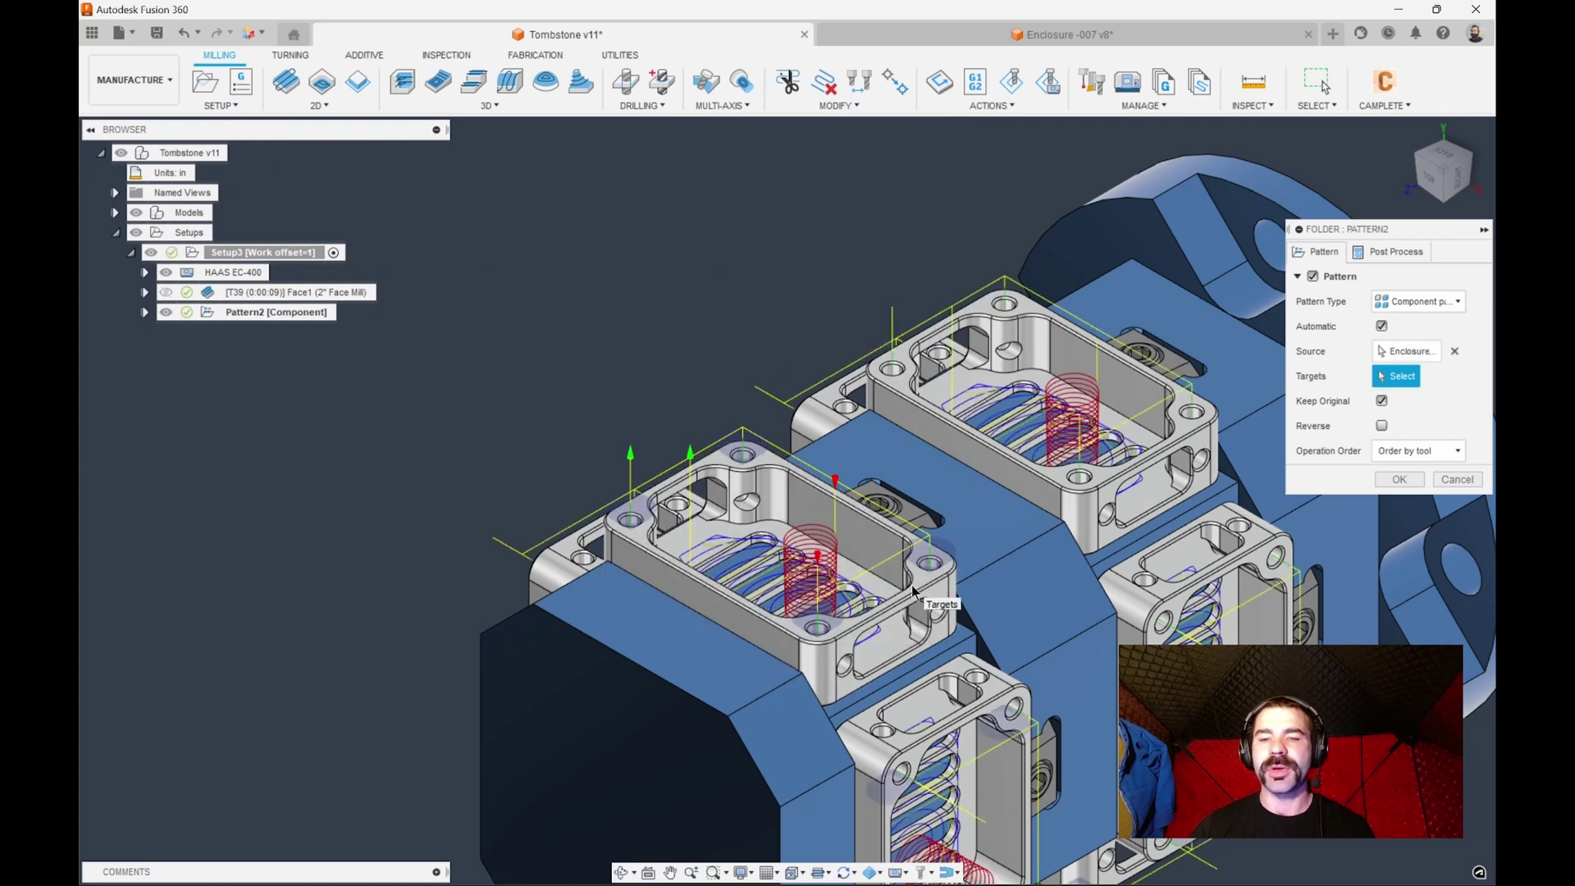
left_click(1394, 480)
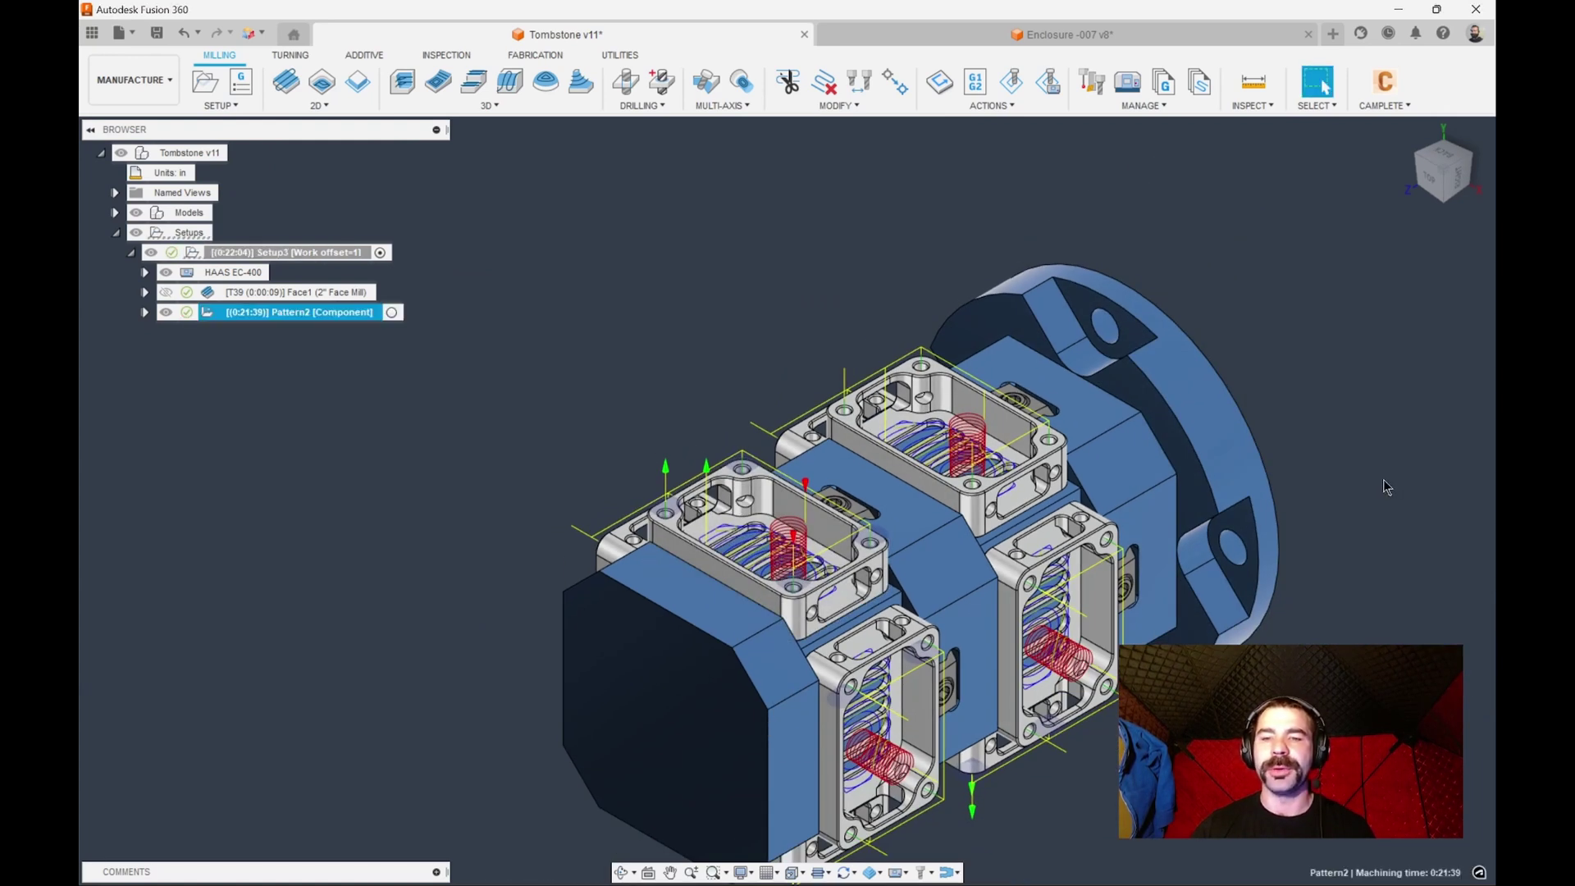
middle_click_drag(1356, 471, 1162, 491, "shift")
scroll(927, 505, "up", 3)
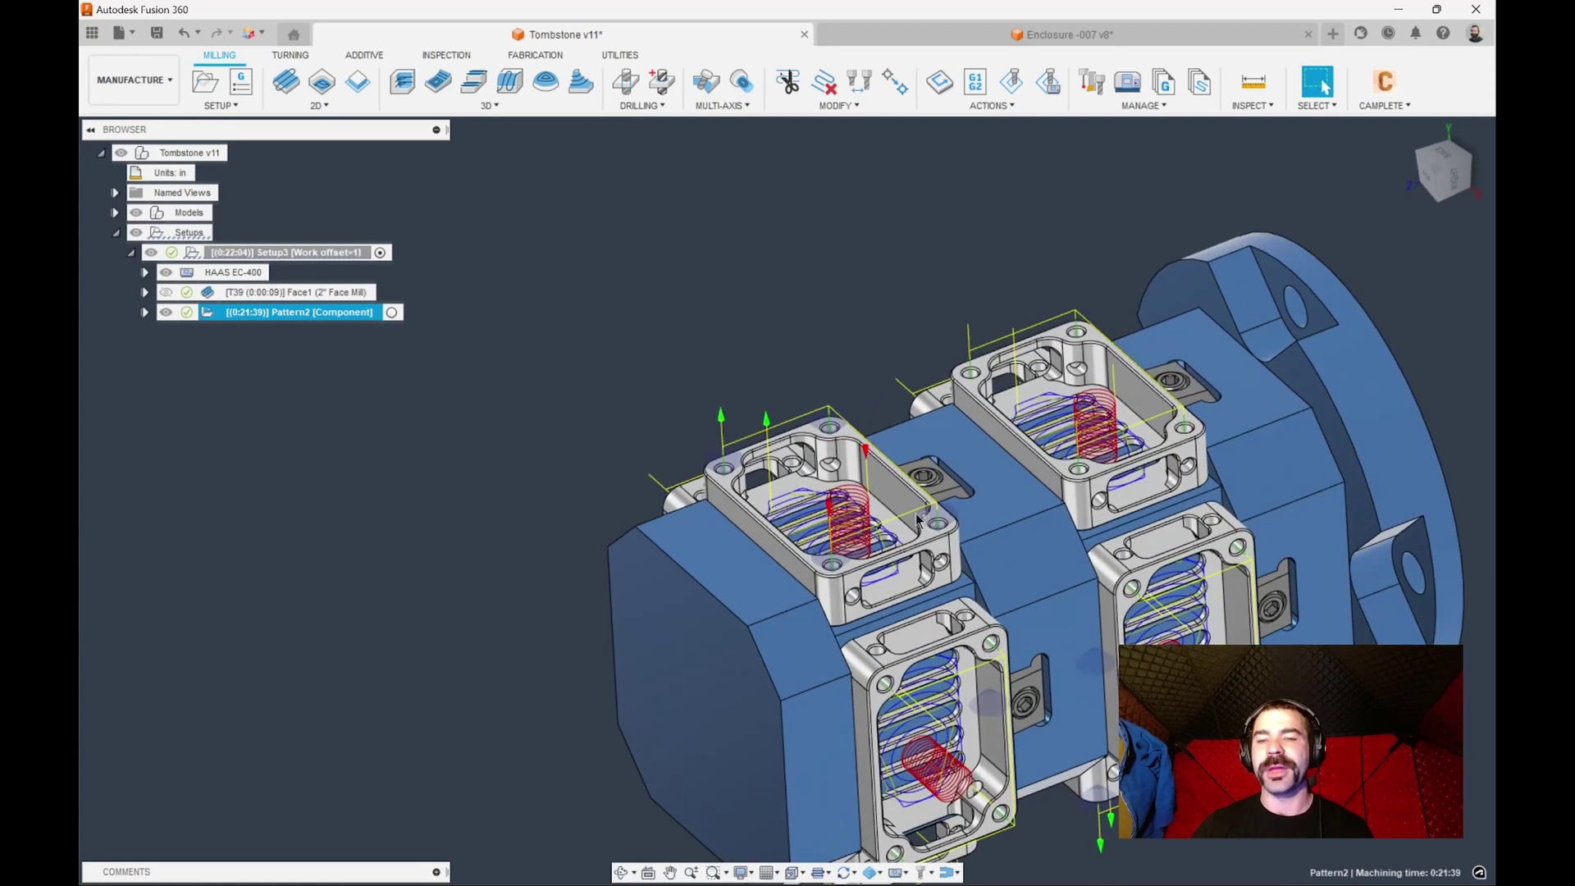
middle_click_drag(583, 517, 882, 607, "shift")
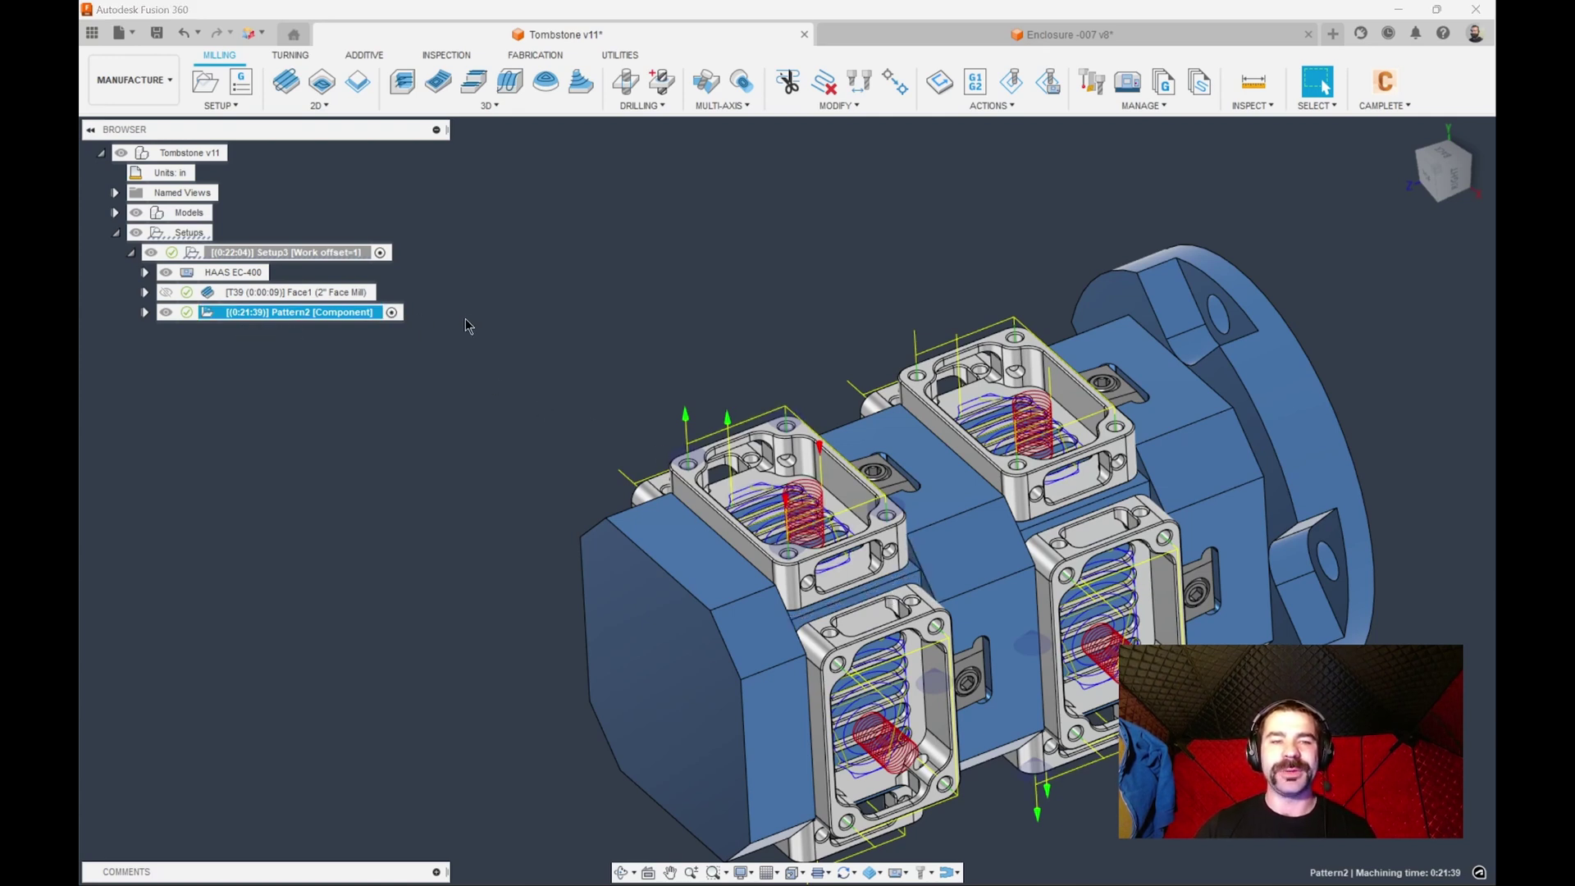
Step: Start a drilling operation with tool orientation: Z from the side hole face, X from the flange
left_click(633, 88)
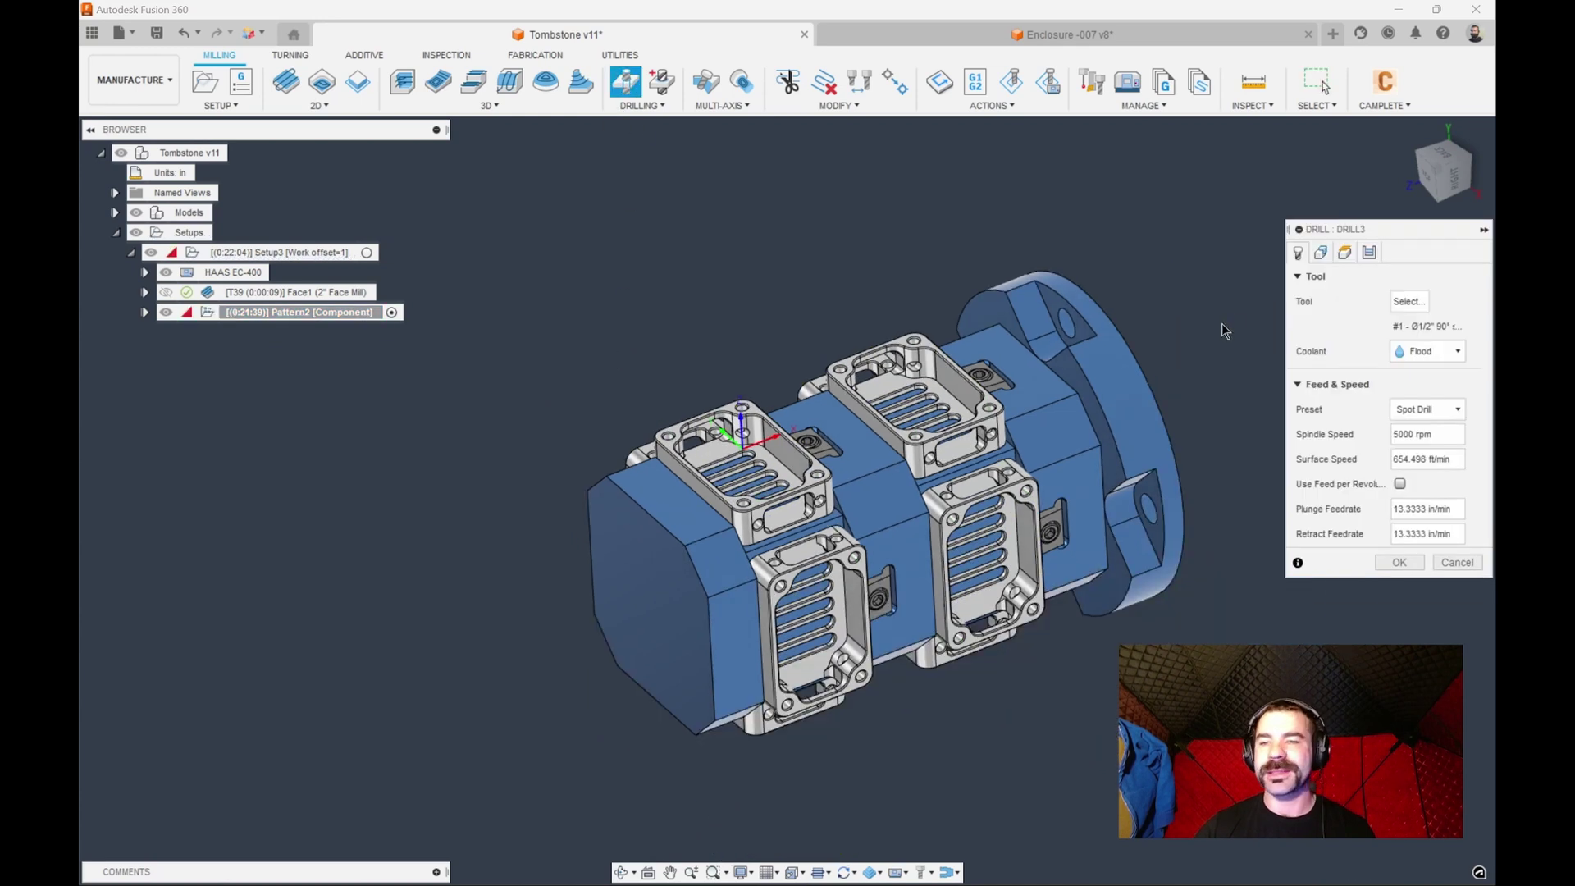
left_click(1320, 254)
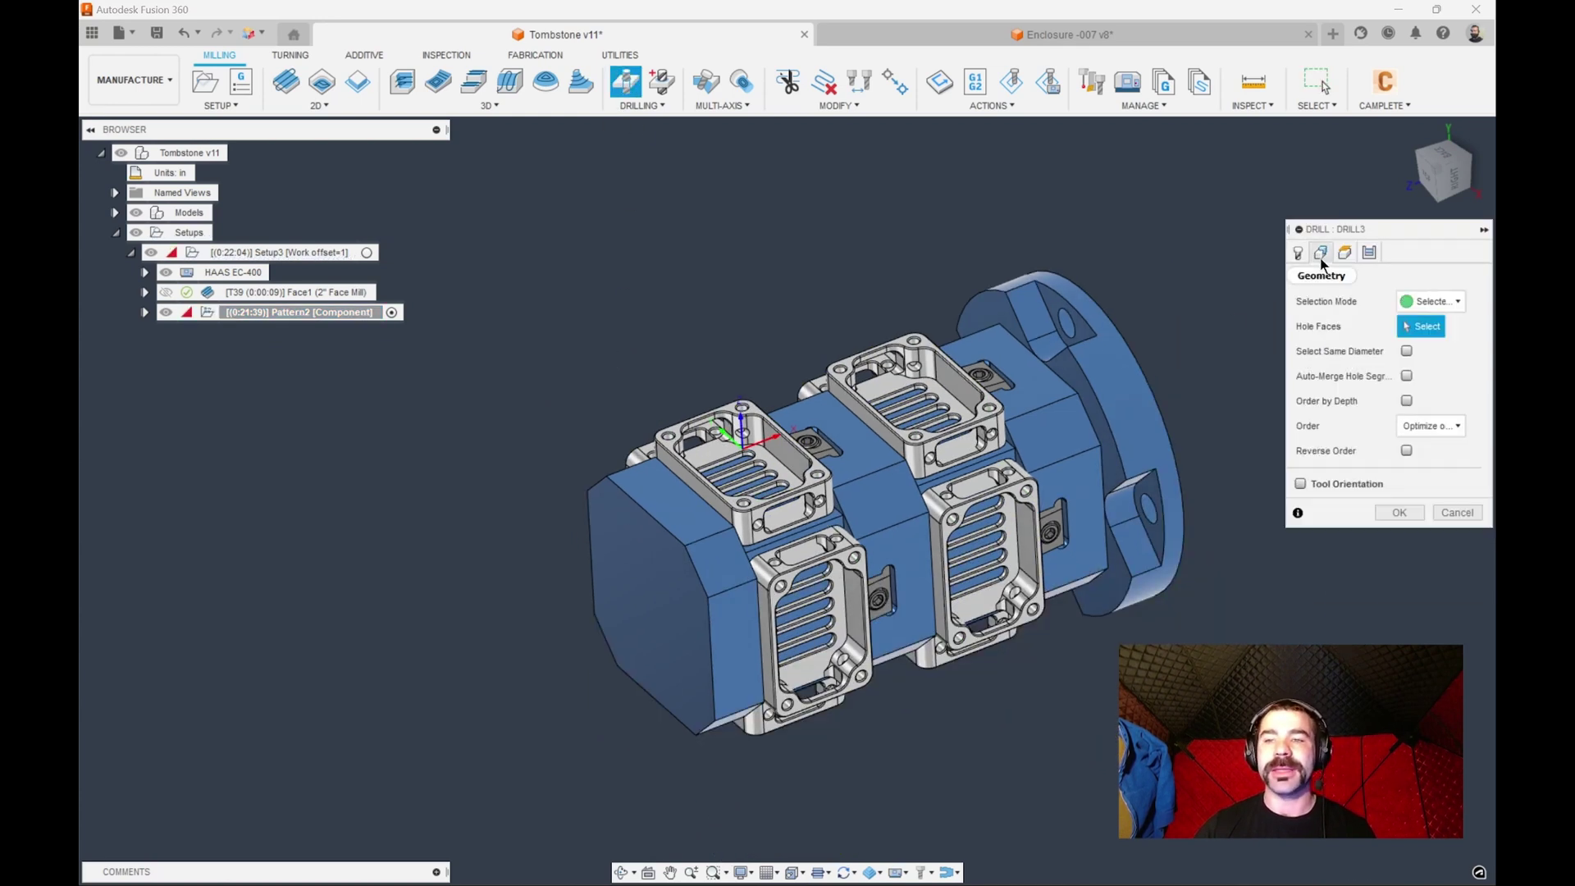
left_click(1300, 484)
left_click(1429, 510)
left_click(1427, 568)
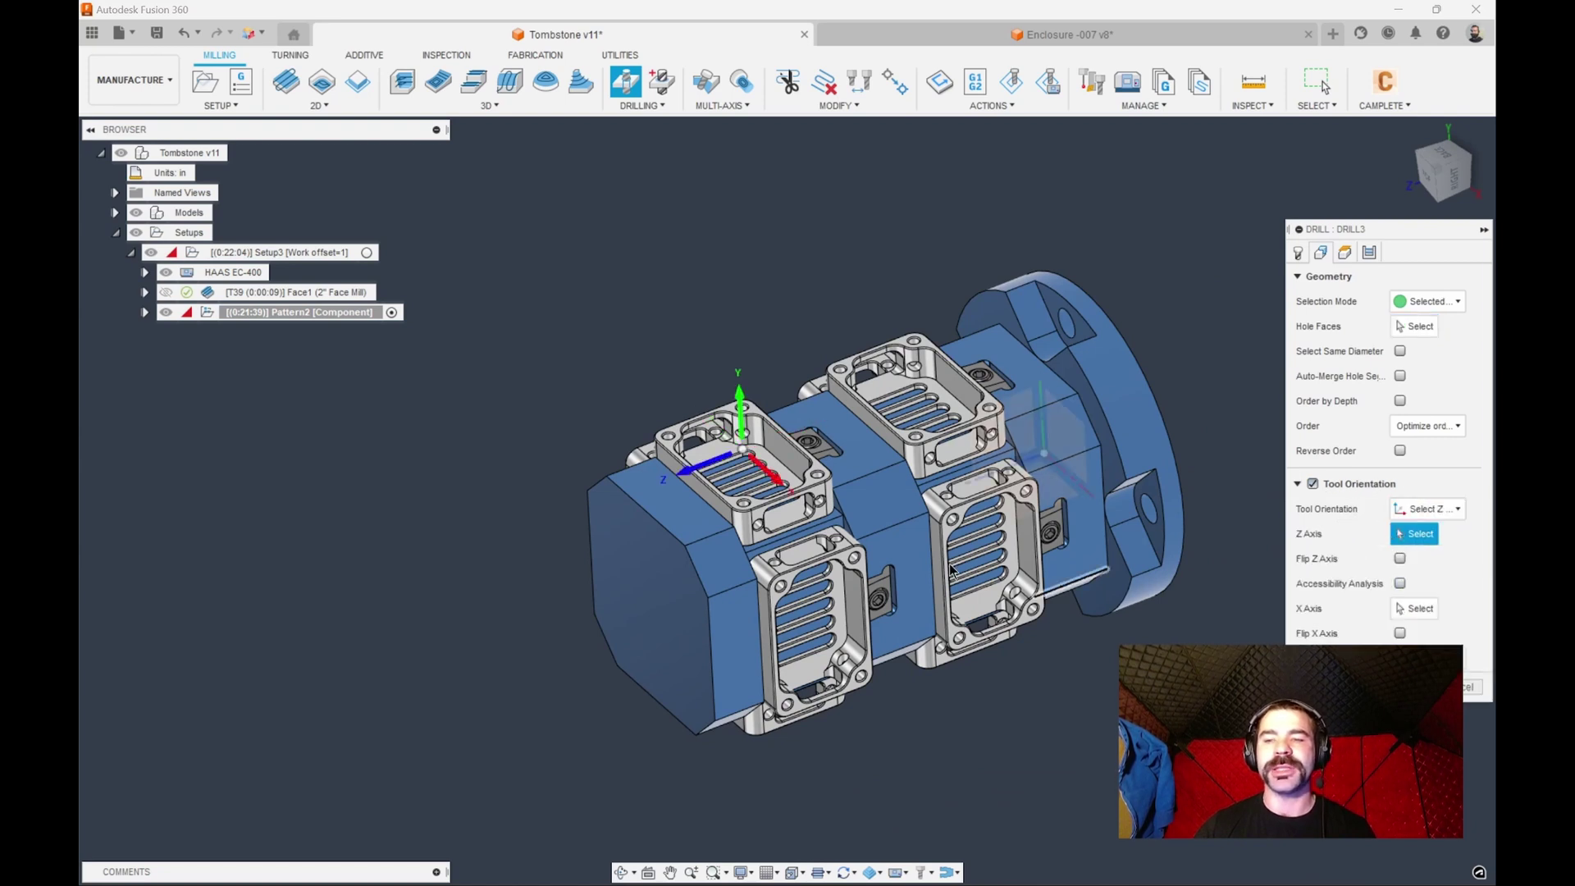
scroll(780, 531, "up", 10)
left_click(781, 531)
scroll(781, 532, "down", 10)
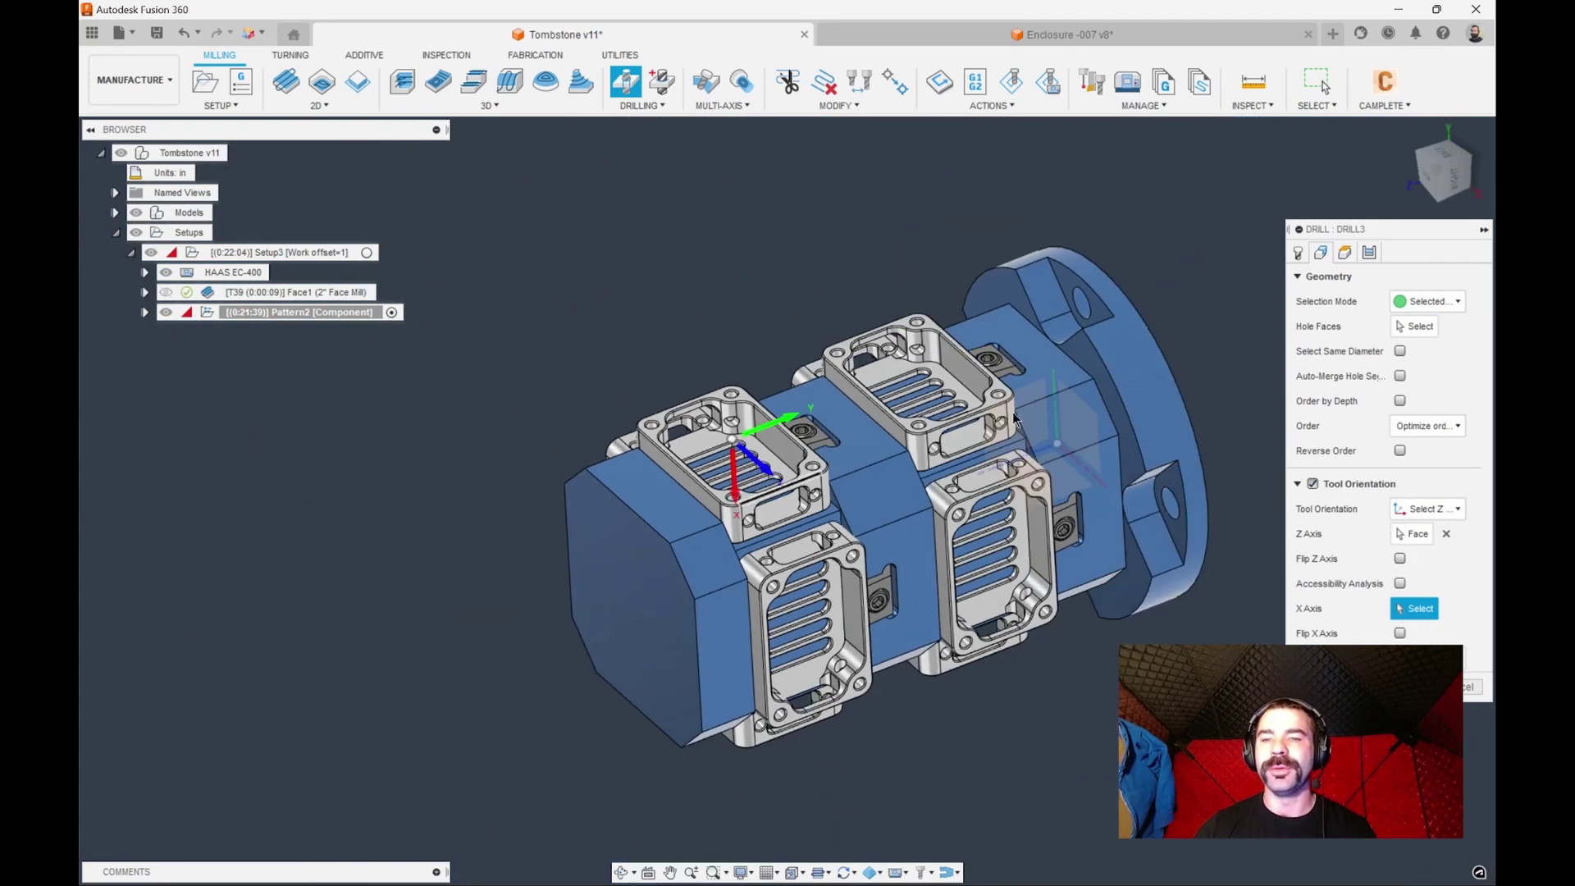
left_click(1165, 381)
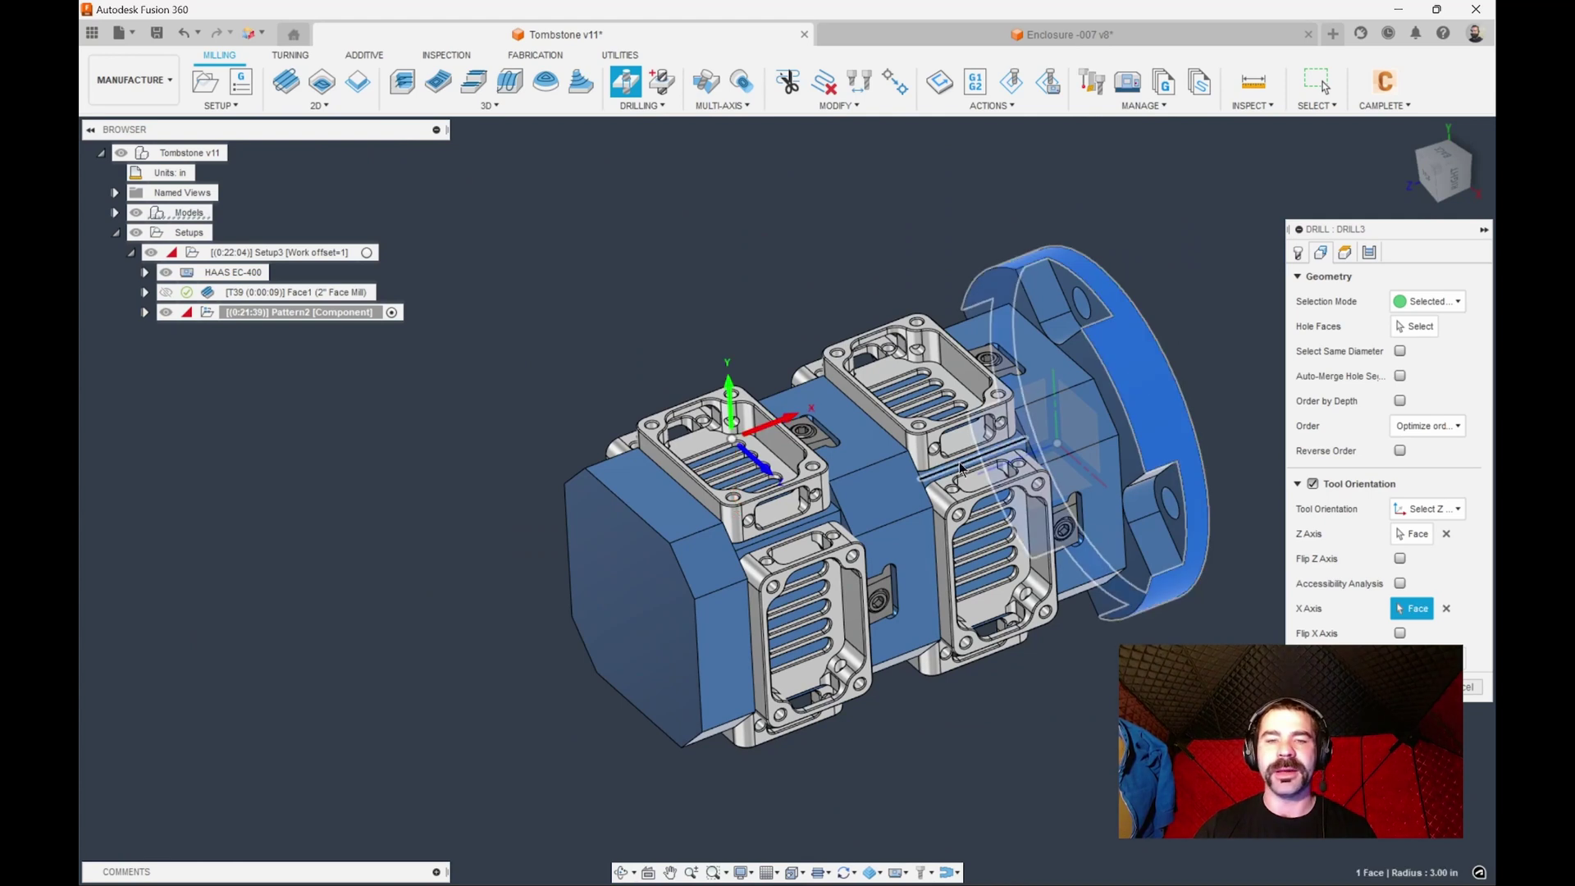
scroll(783, 538, "up", 10)
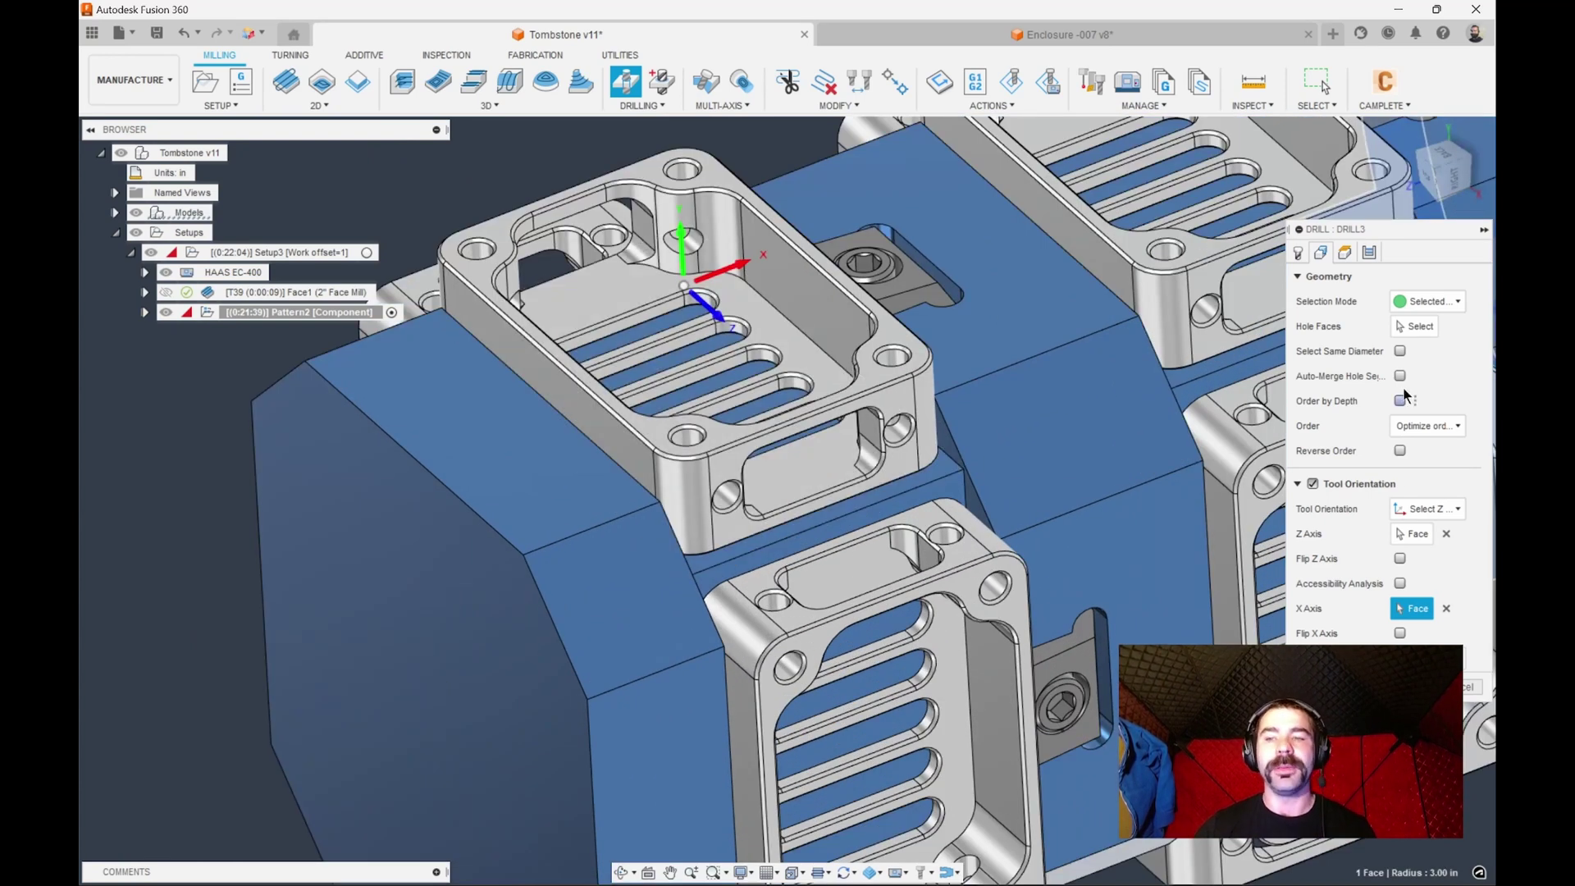
Step: Drill the enclosure-end side hole plus all same-diameter holes, then review Pattern2's toolpaths
left_click(1412, 326)
scroll(744, 489, "up", 5)
scroll(744, 489, "up", 3)
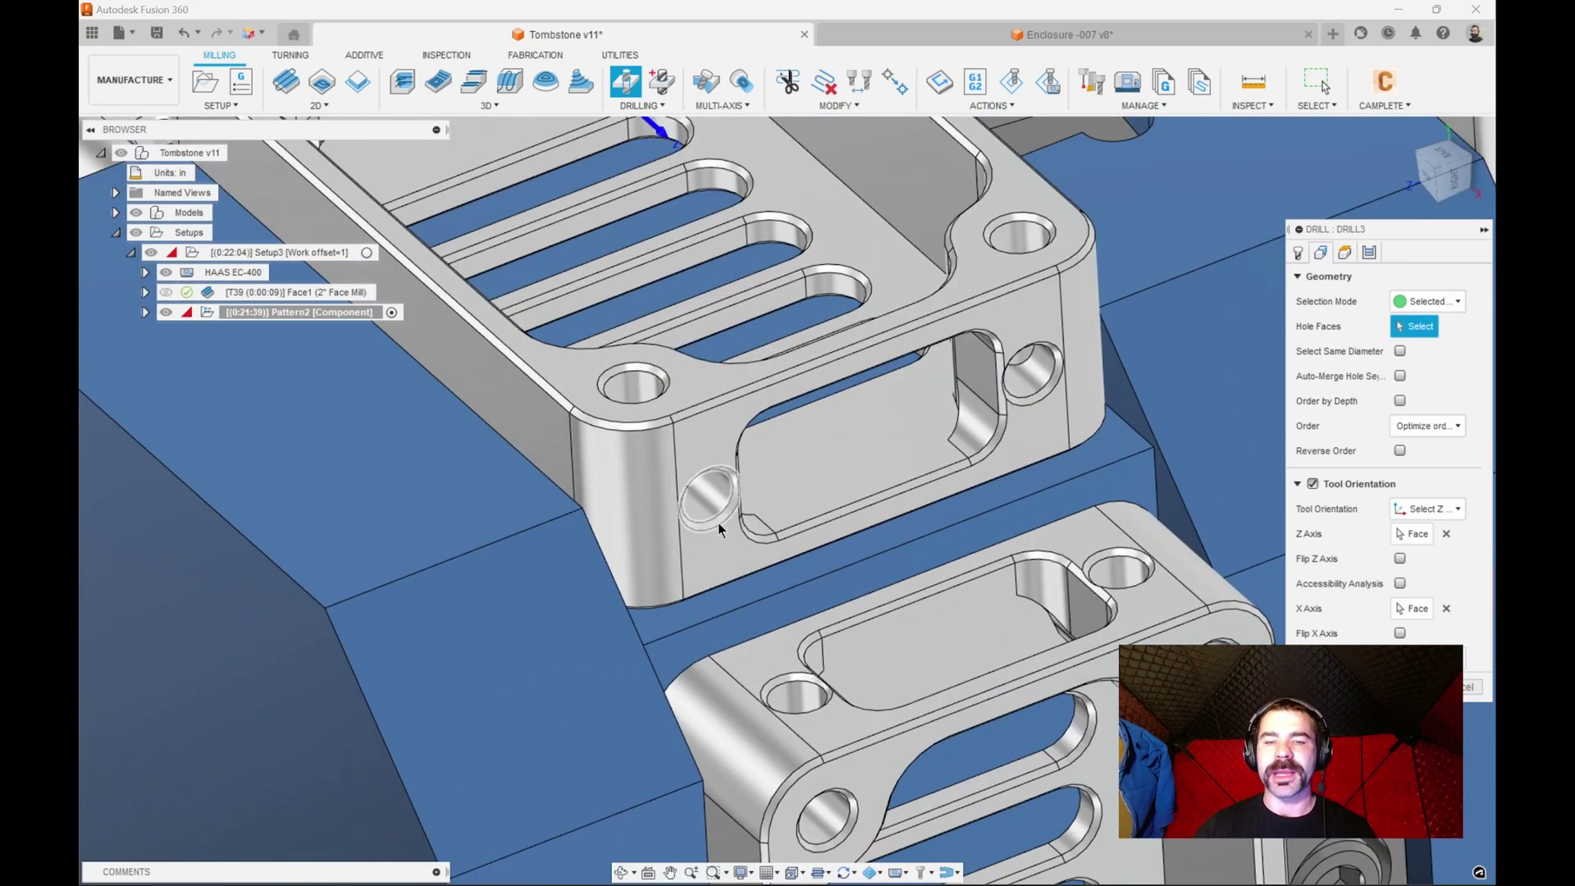
left_click(715, 516)
left_click(1400, 351)
scroll(889, 450, "down", 8)
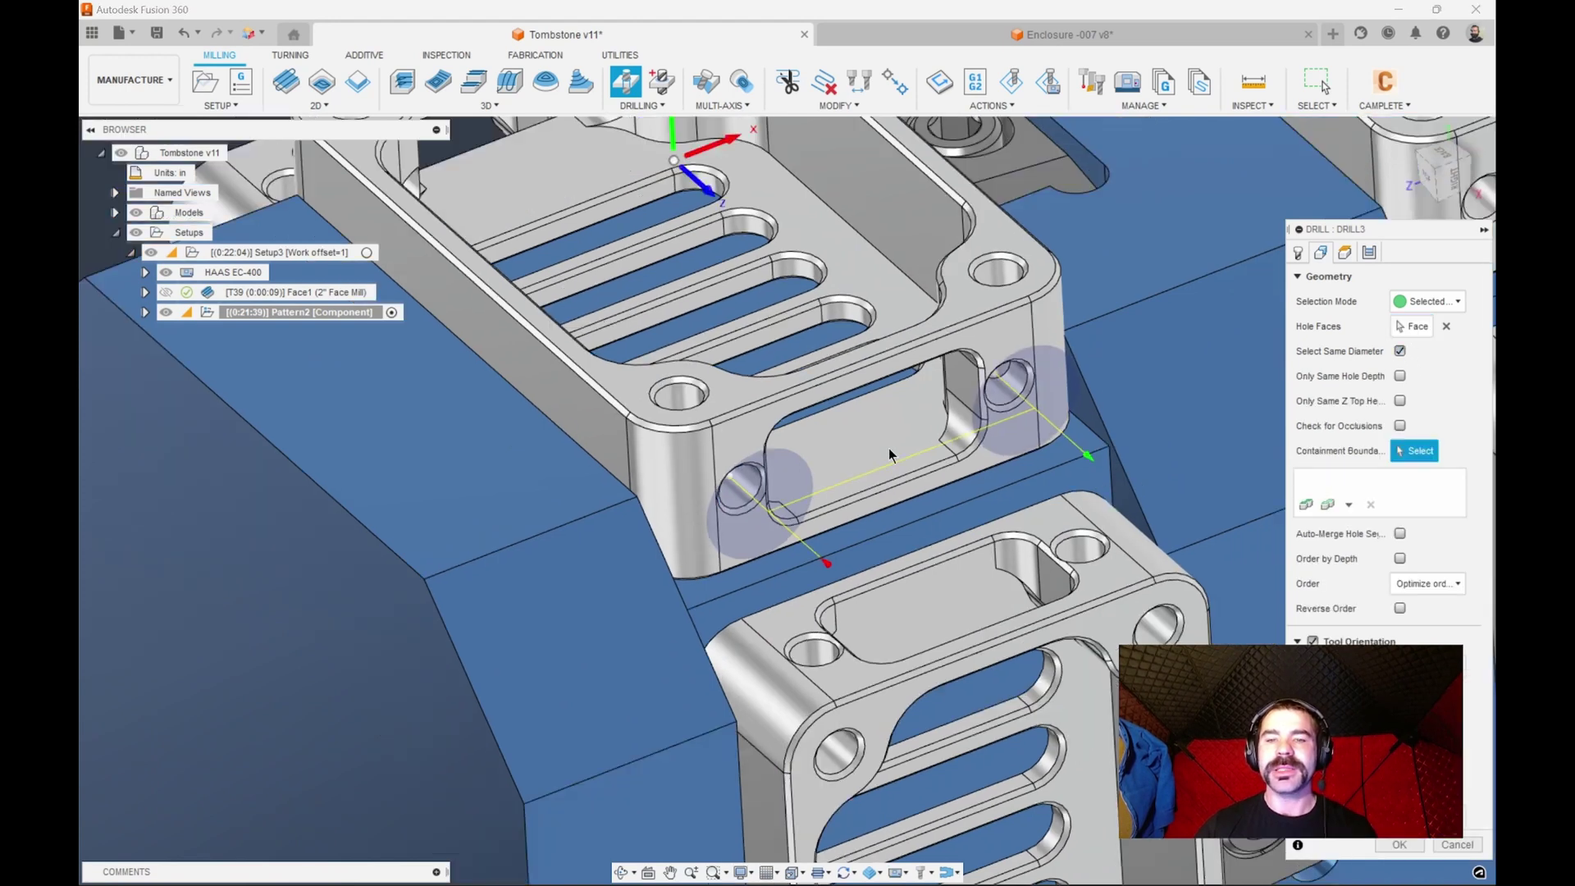
left_click(1399, 845)
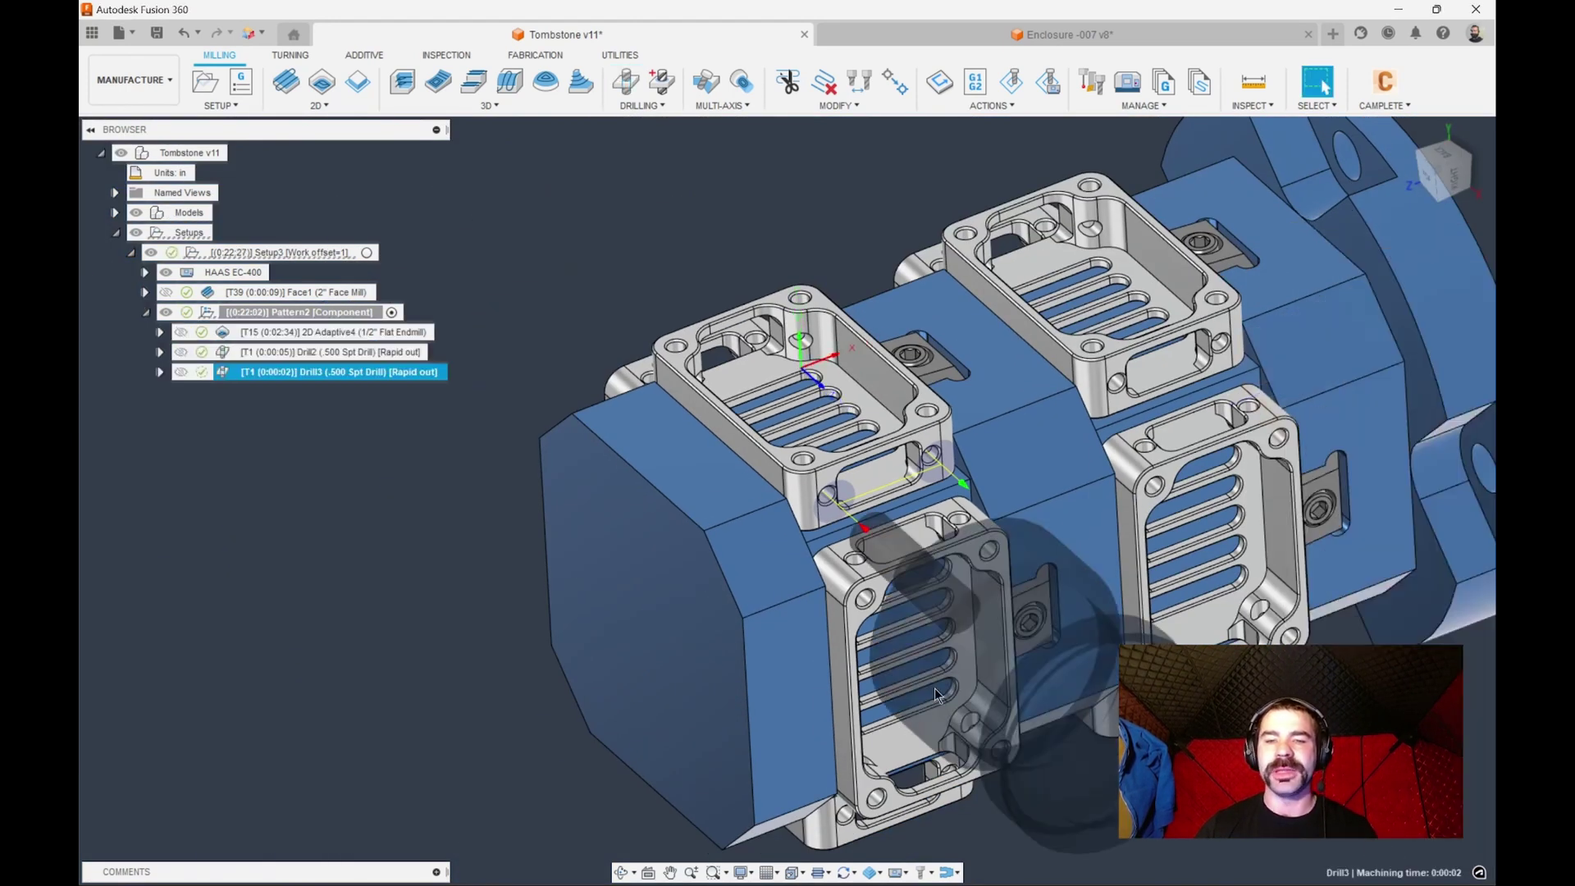
left_click(279, 313)
middle_click_drag(821, 460, 1019, 487, "shift")
scroll(1019, 487, "down", 2)
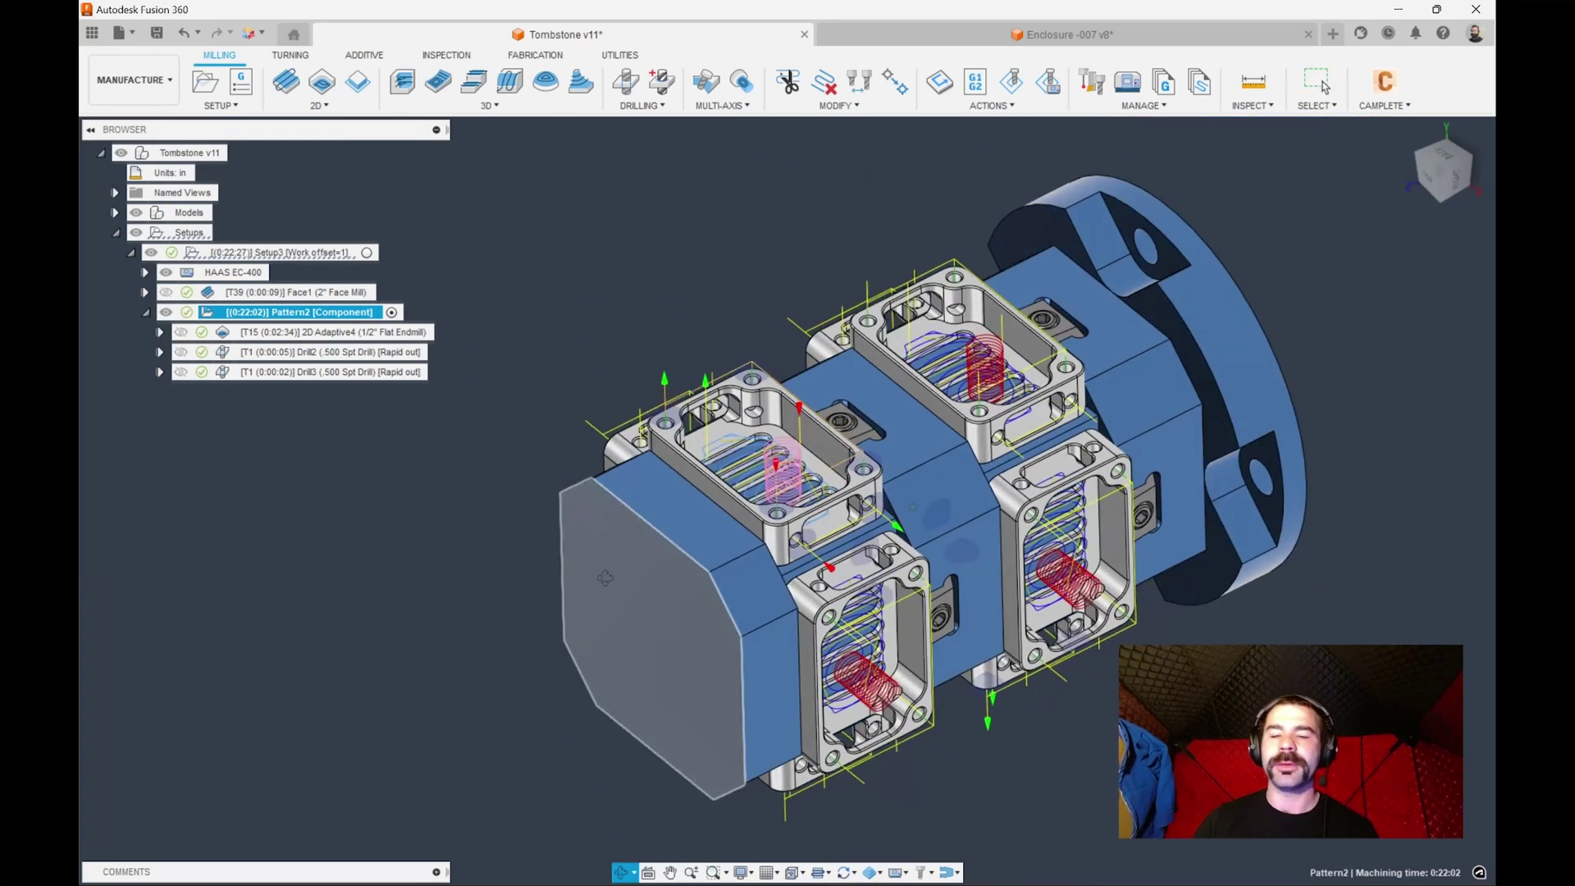
scroll(607, 585, "down", 1)
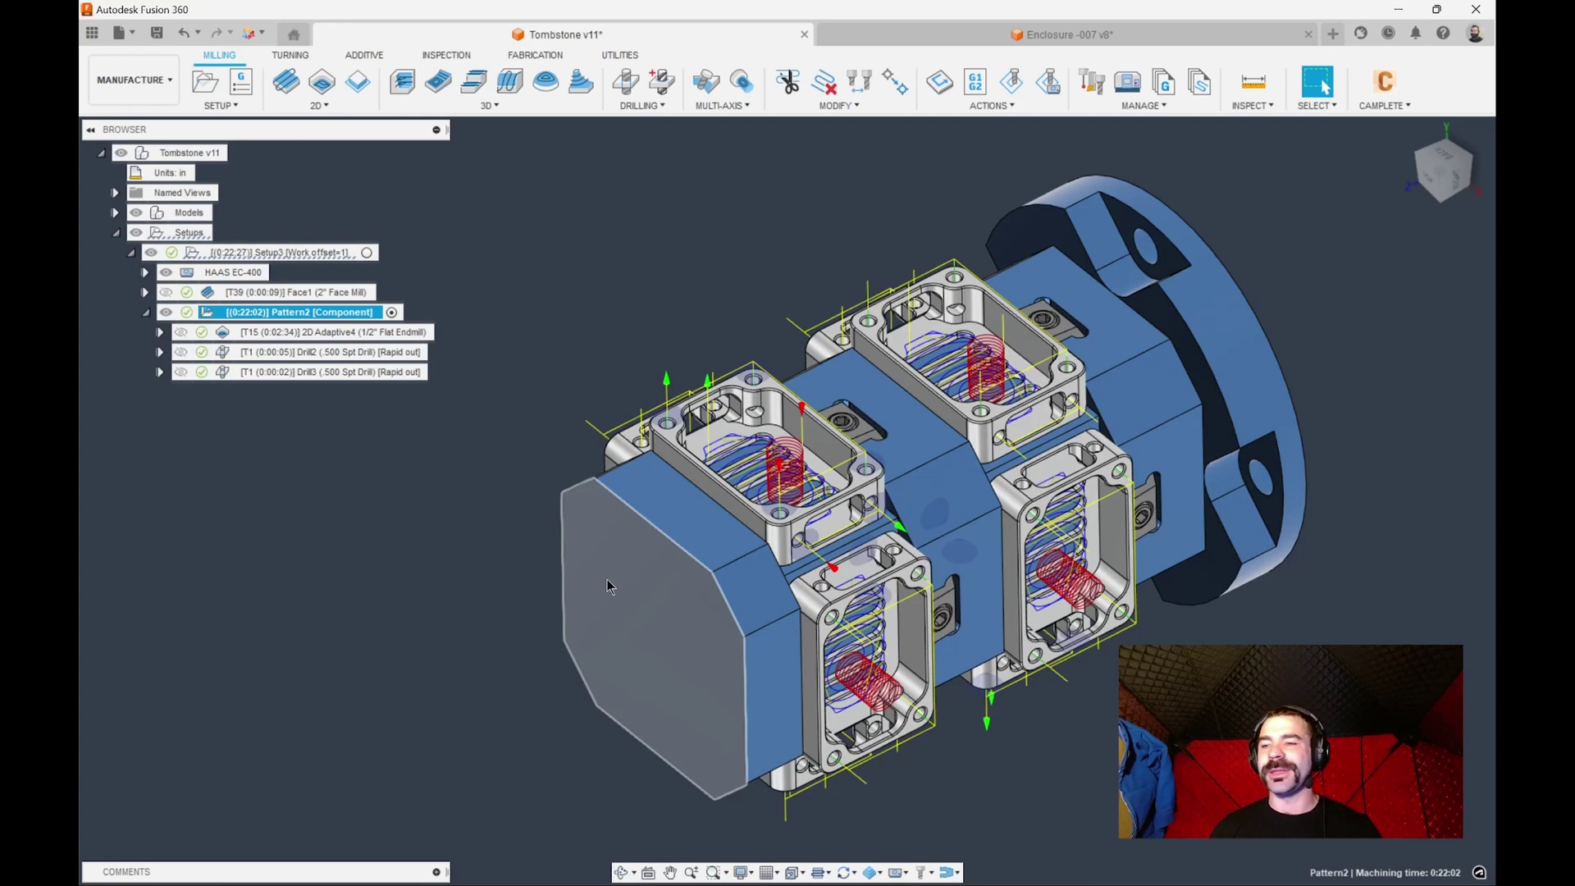